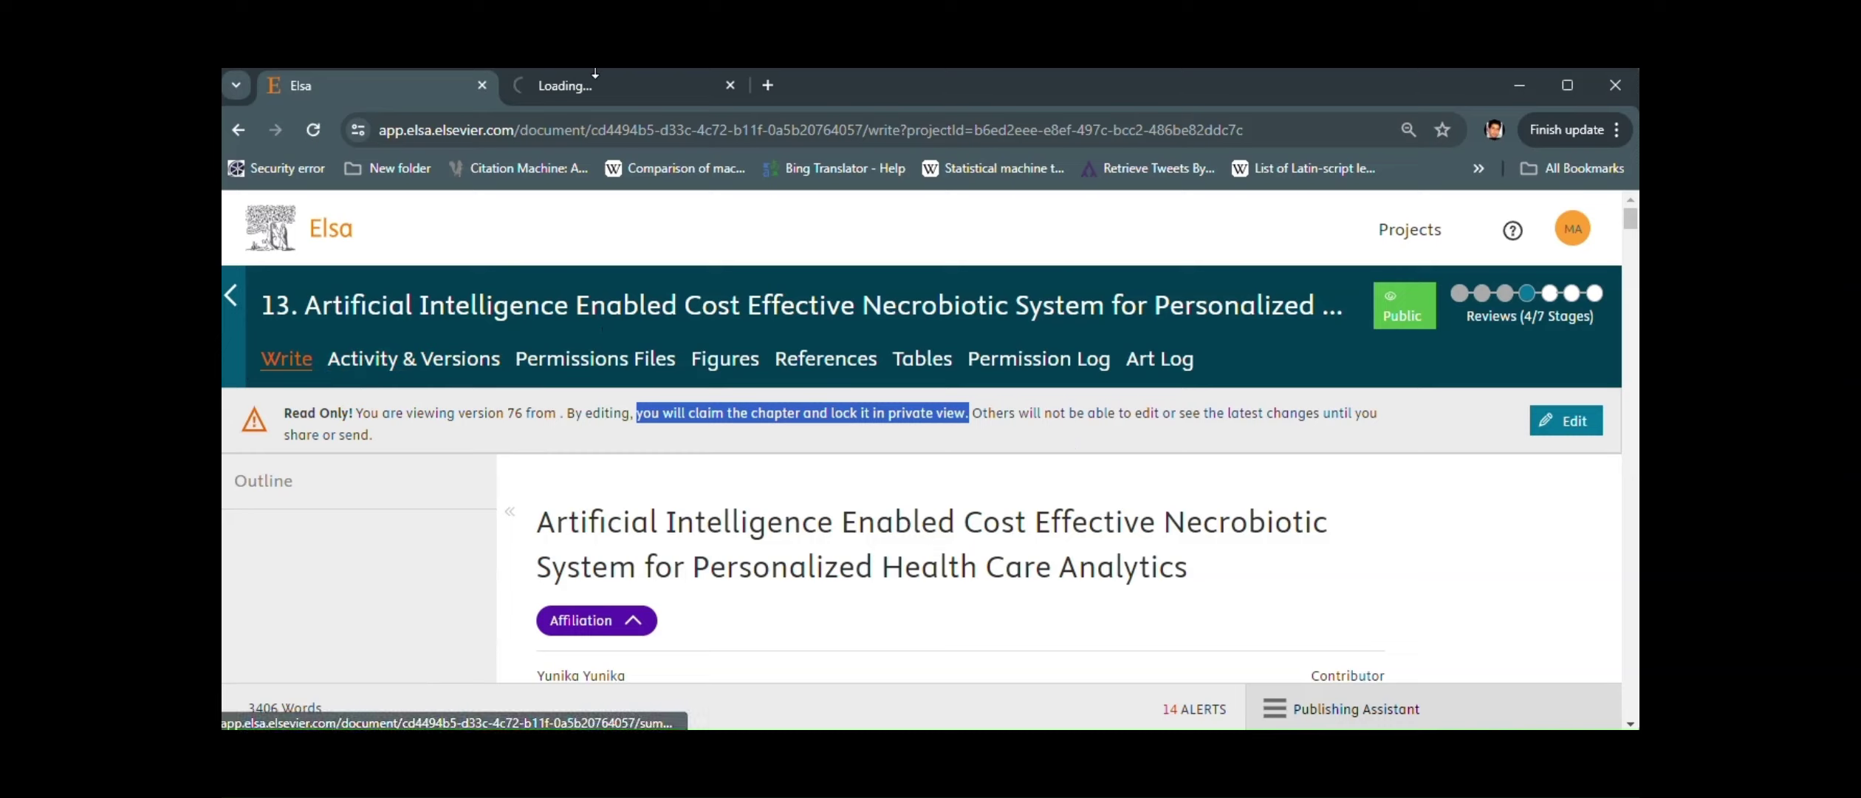
Read the chapter's read-only notice and claim the chapter for editing
click(599, 85)
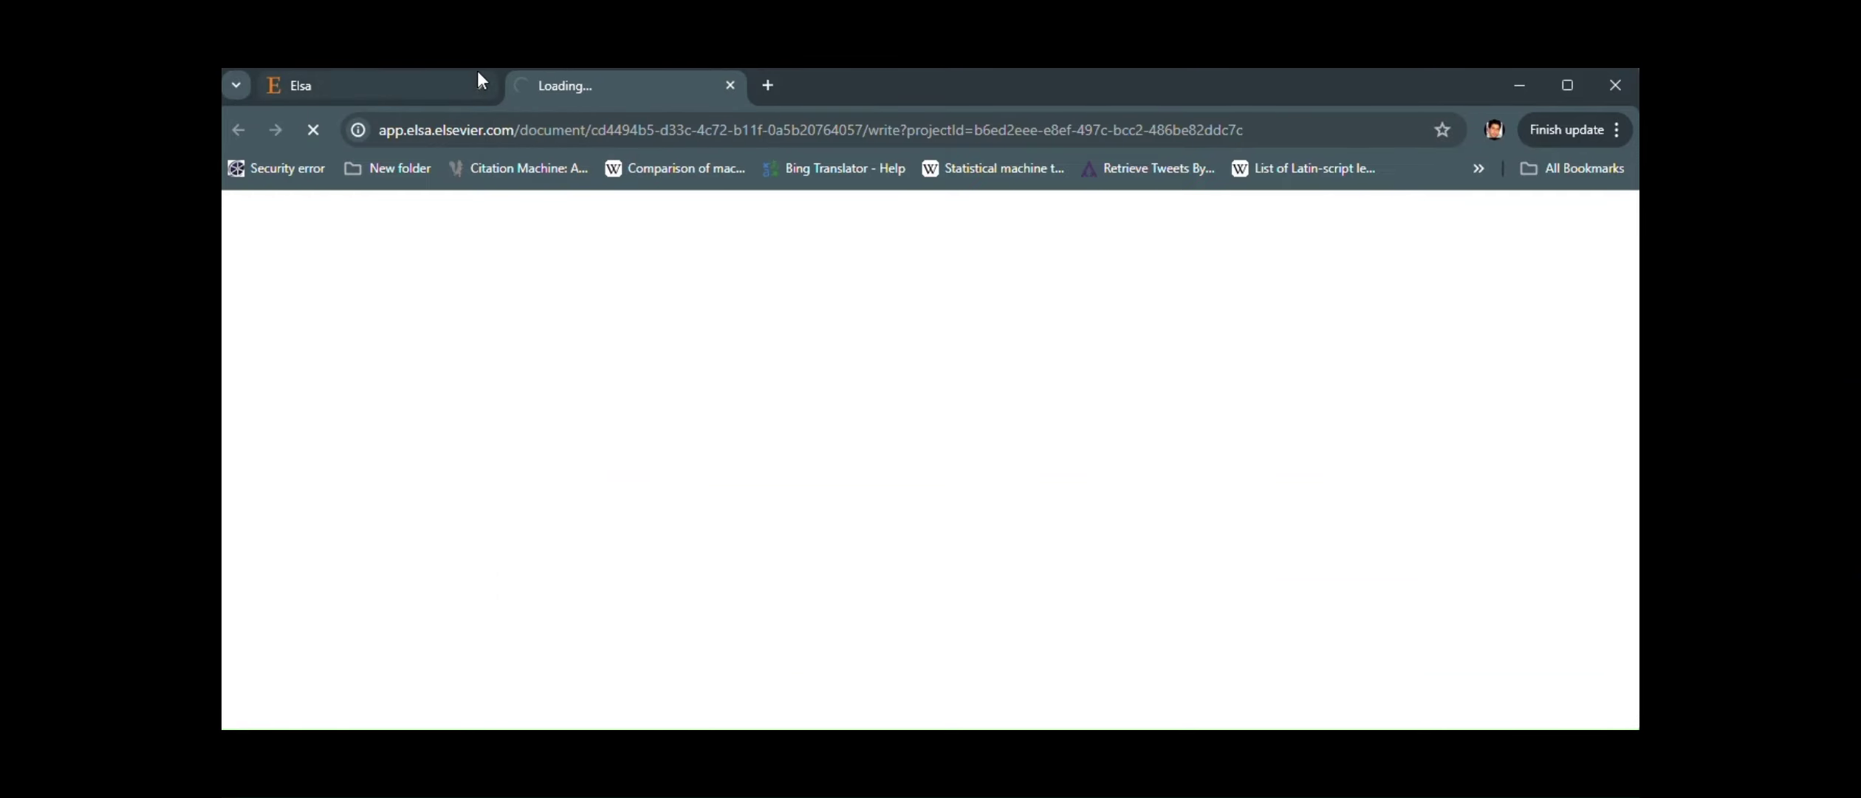
click(378, 77)
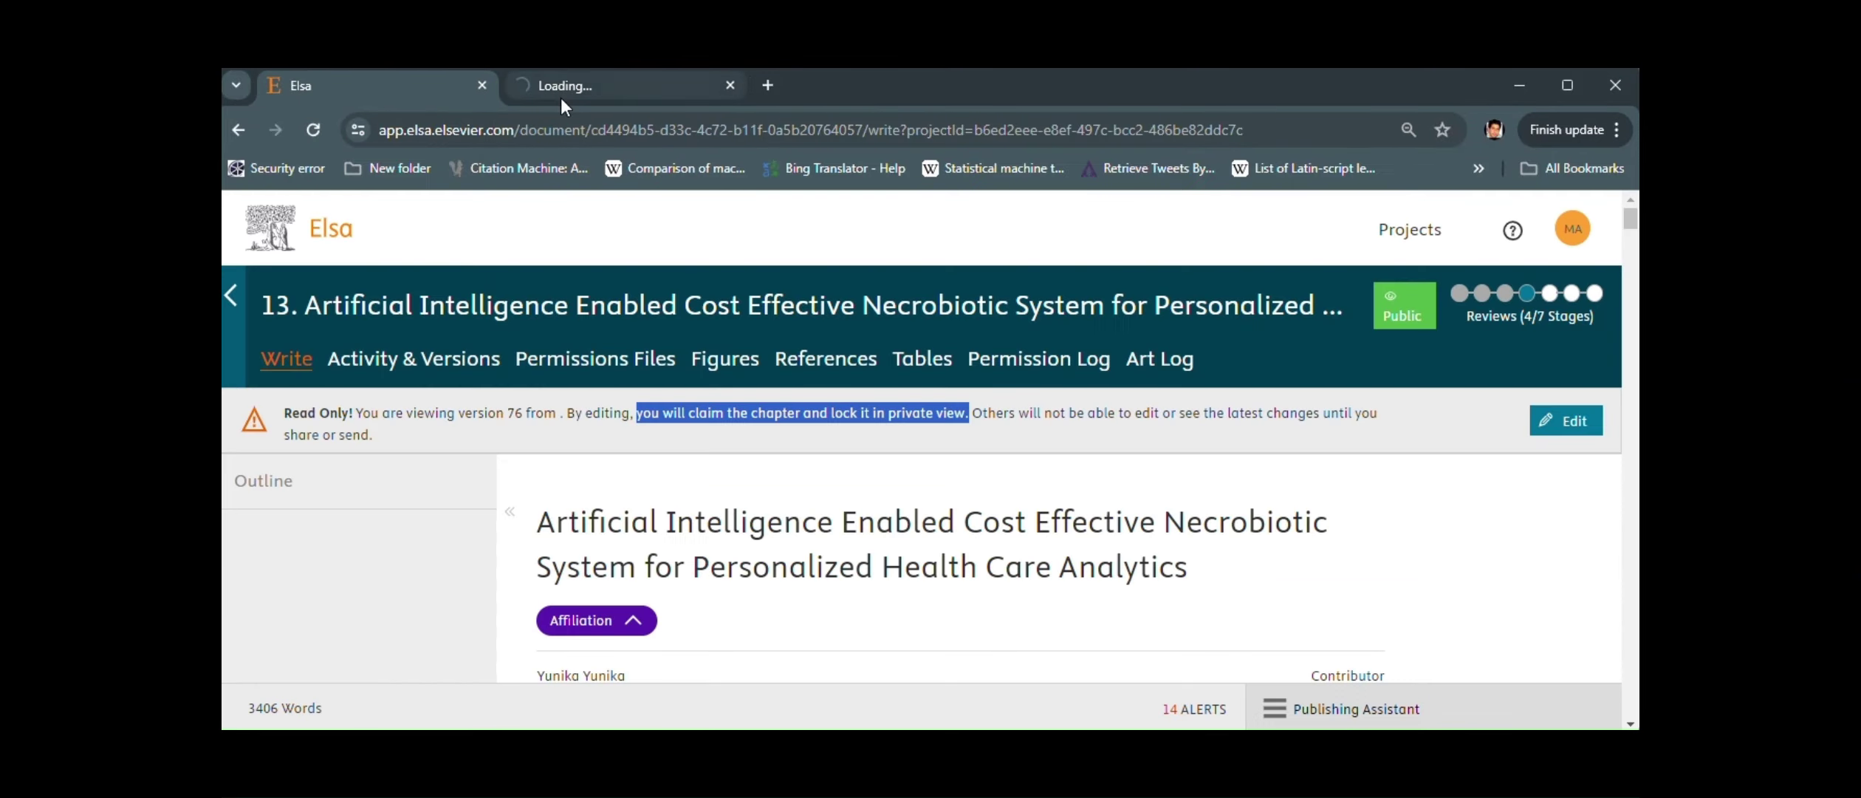
click(980, 418)
drag(979, 419, 1346, 423)
drag(384, 456, 330, 435)
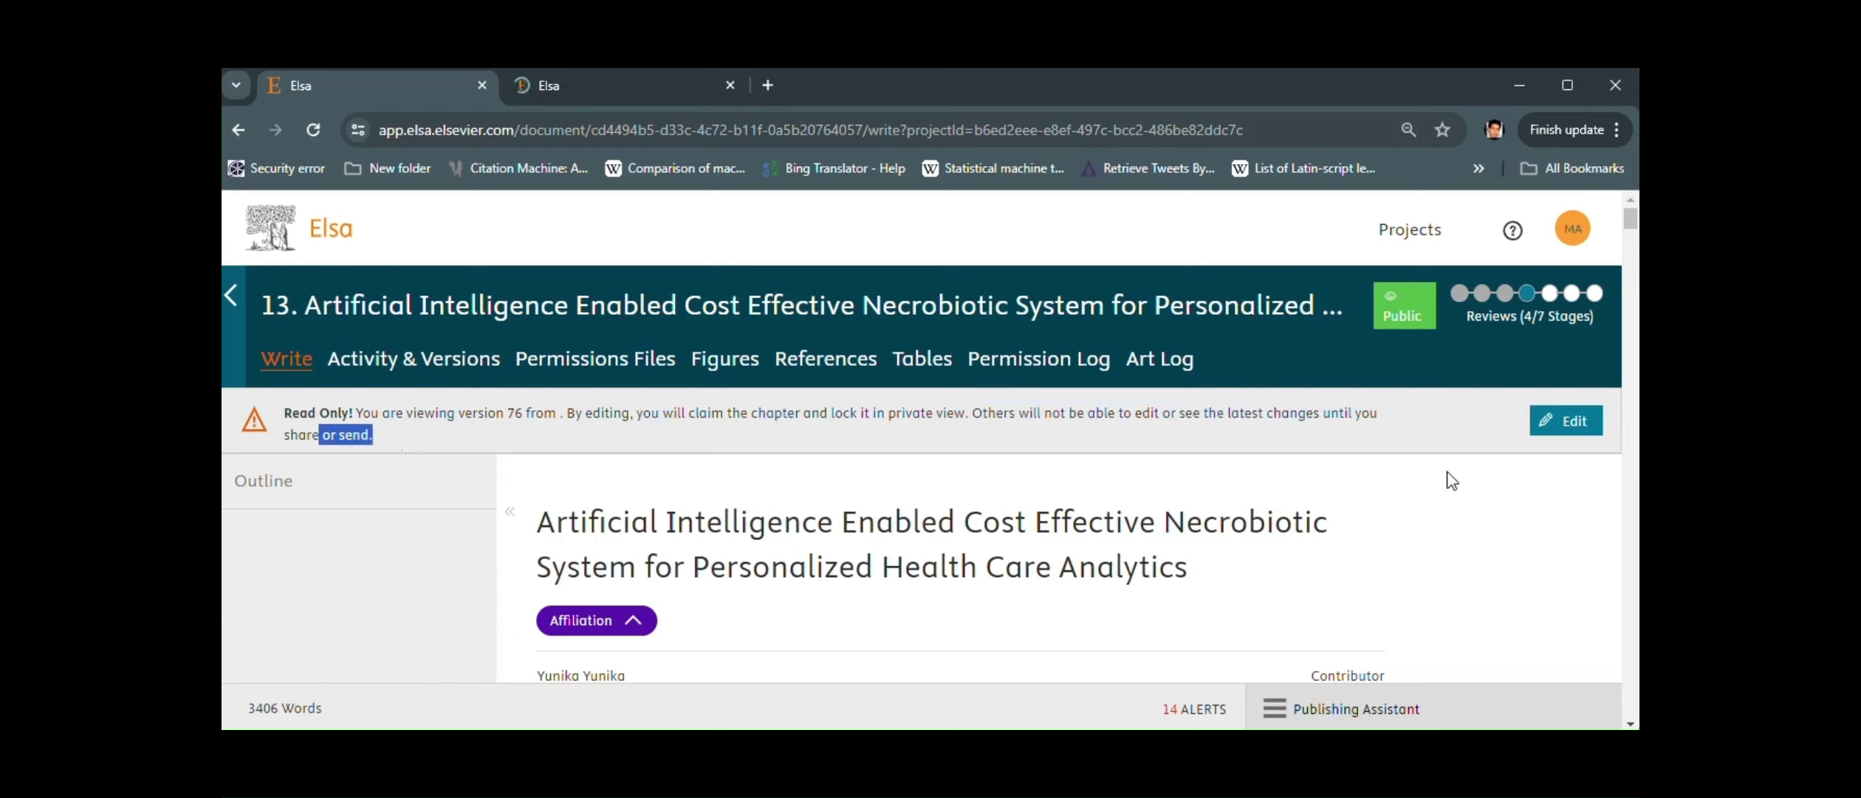
click(1532, 417)
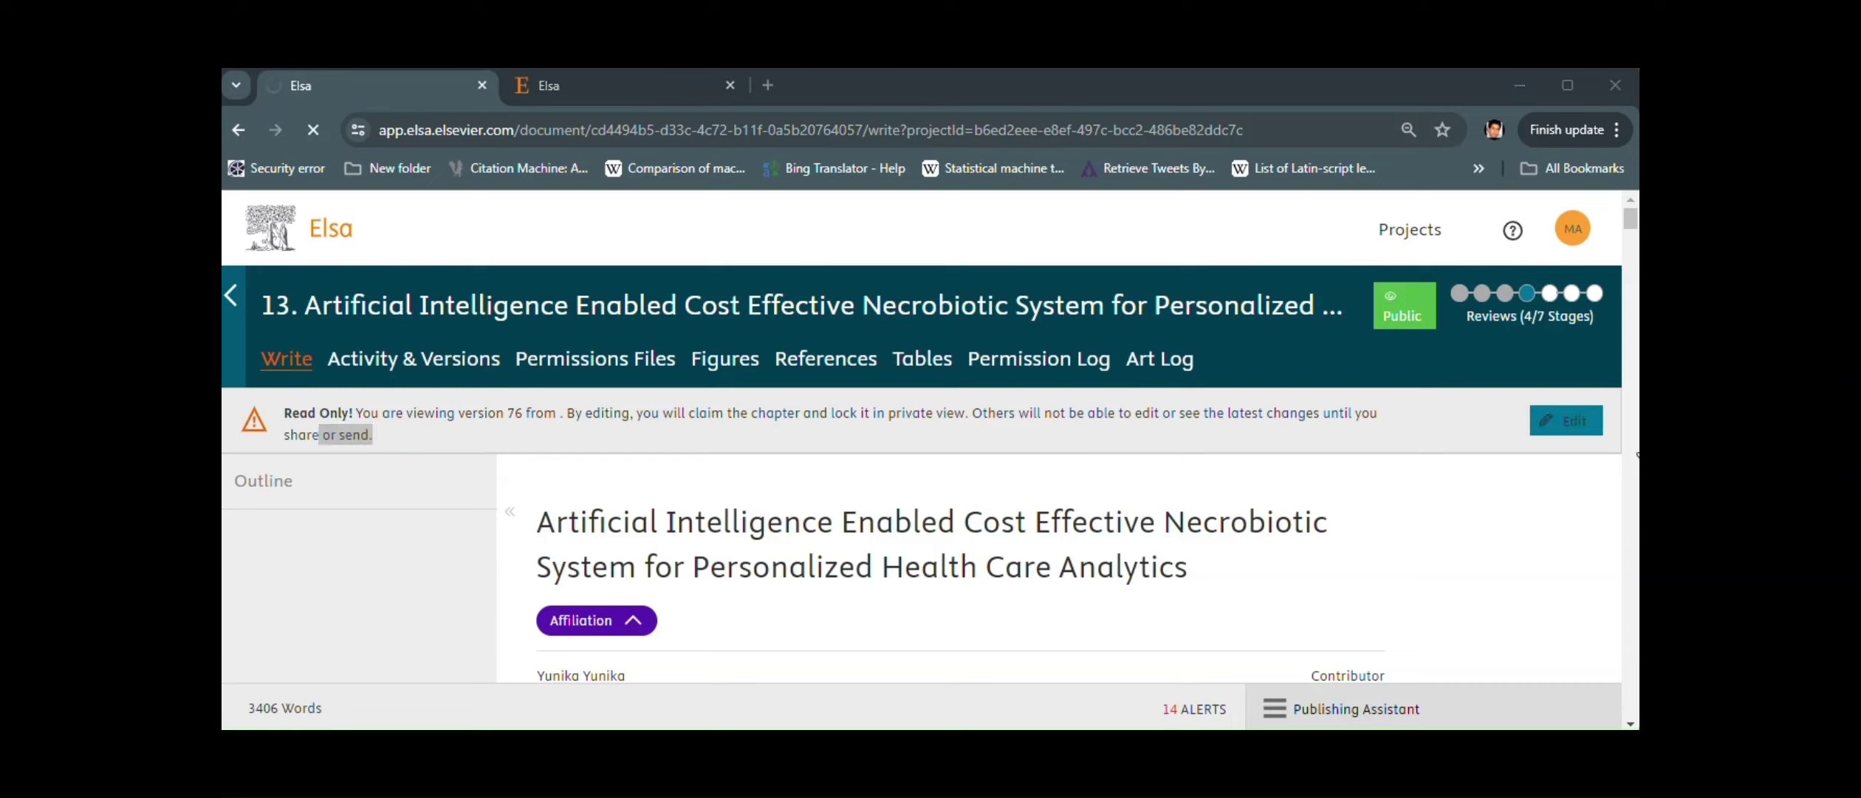
click(1576, 427)
scroll(579, 644, up, 1)
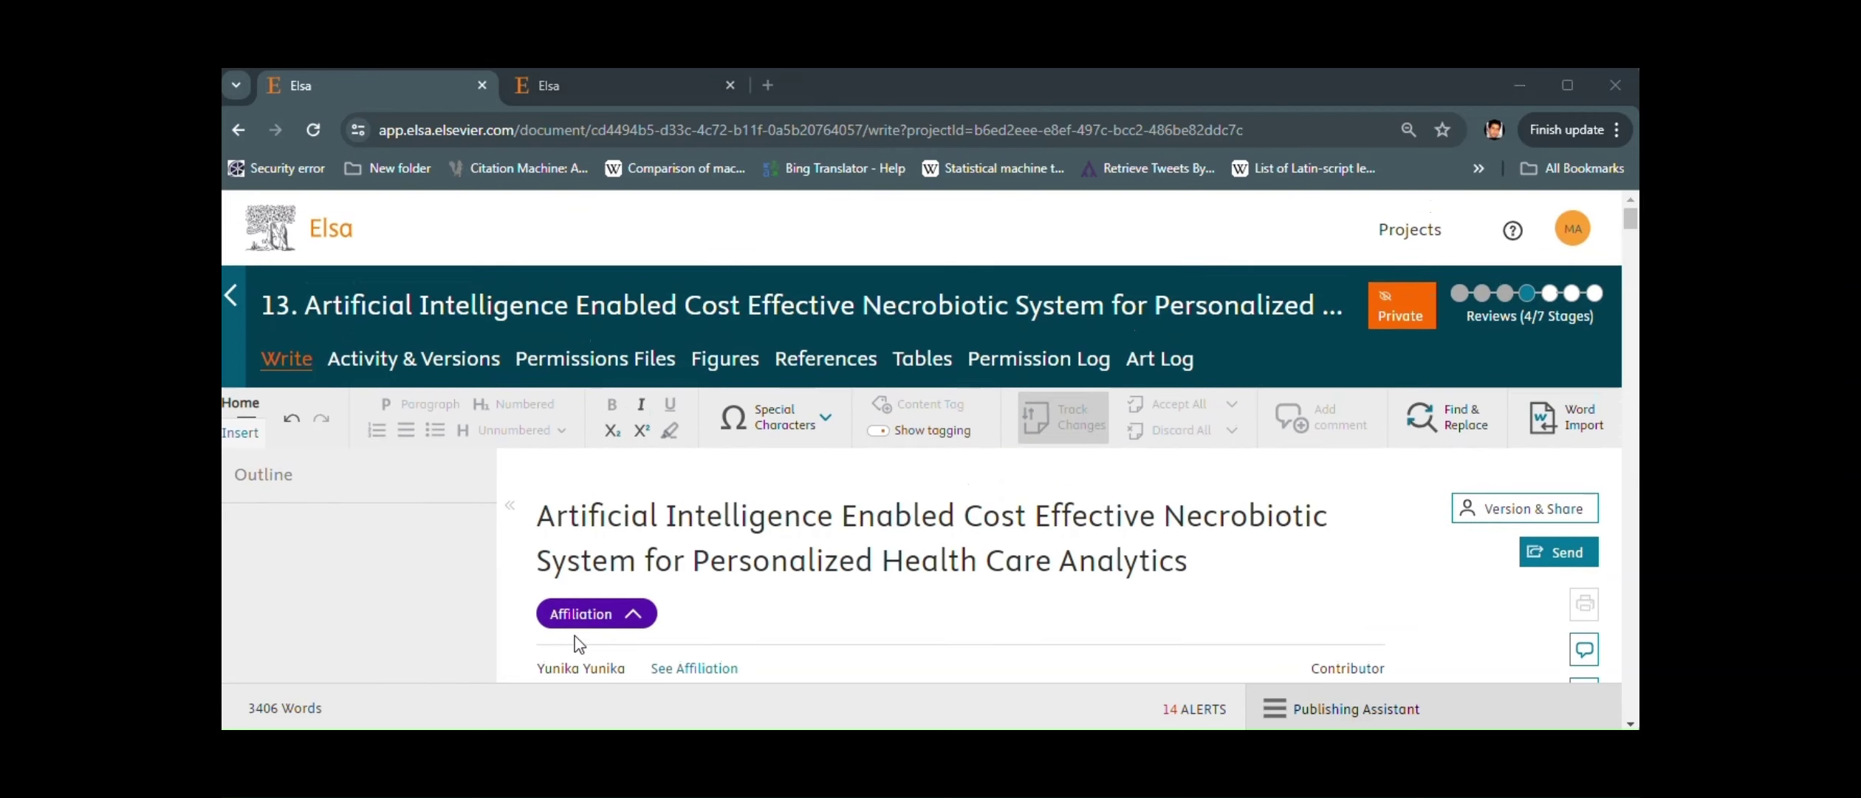
Look over the chapter's opening sections and the insertion and formatting tools available for editing
scroll(579, 644, down, 1)
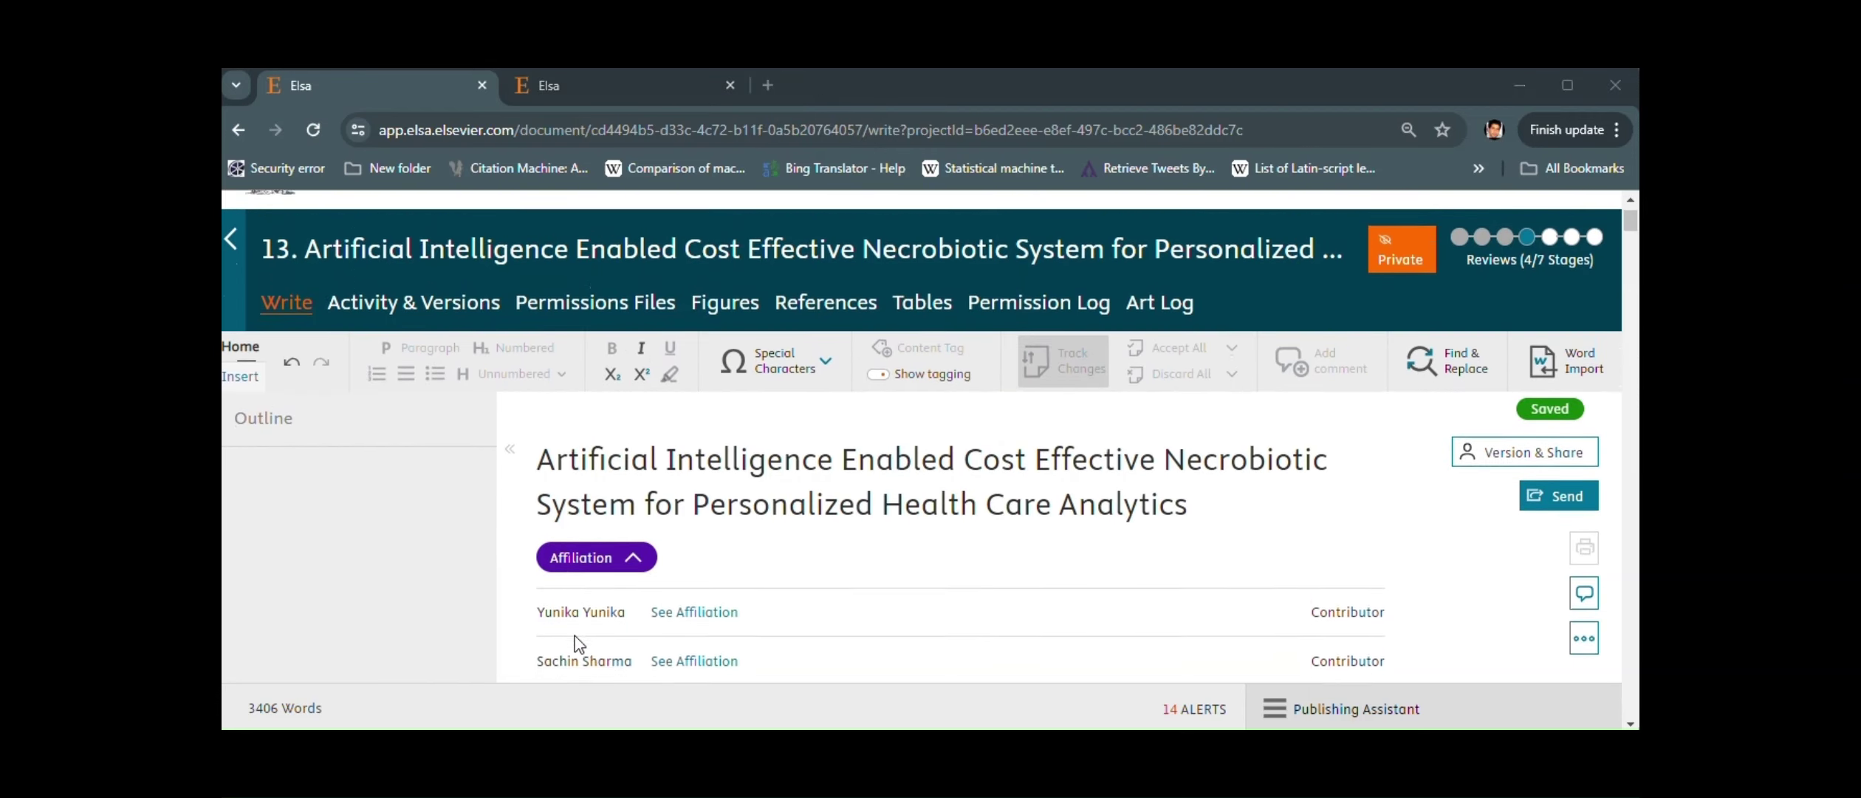
scroll(837, 587, down, 5)
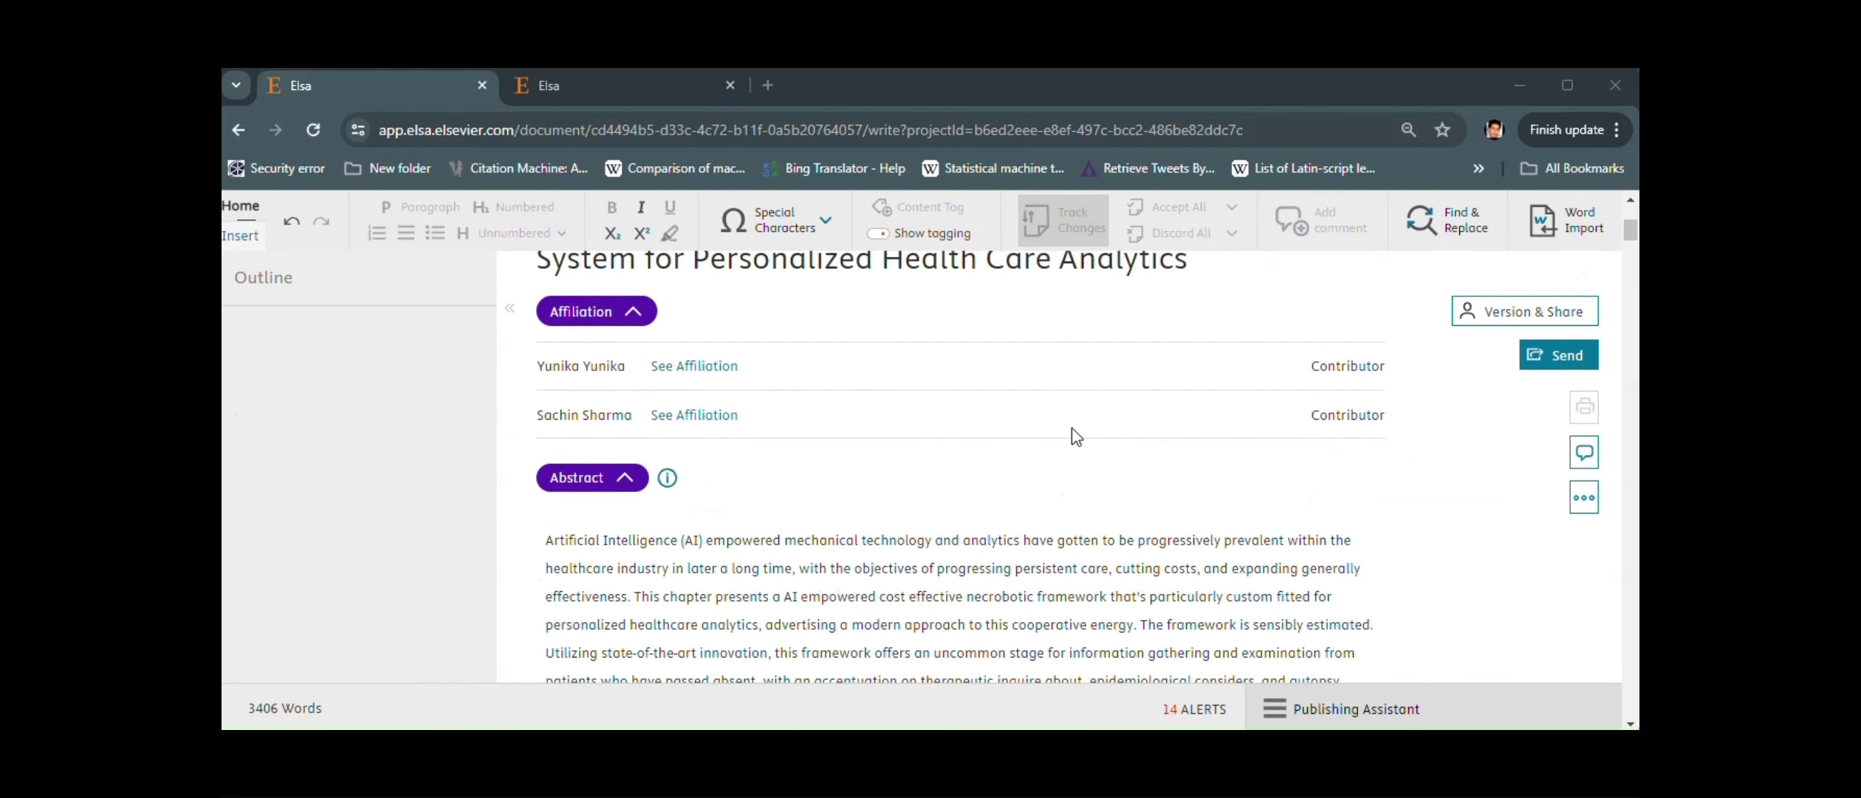
scroll(1071, 429, down, 2)
scroll(1037, 425, up, 8)
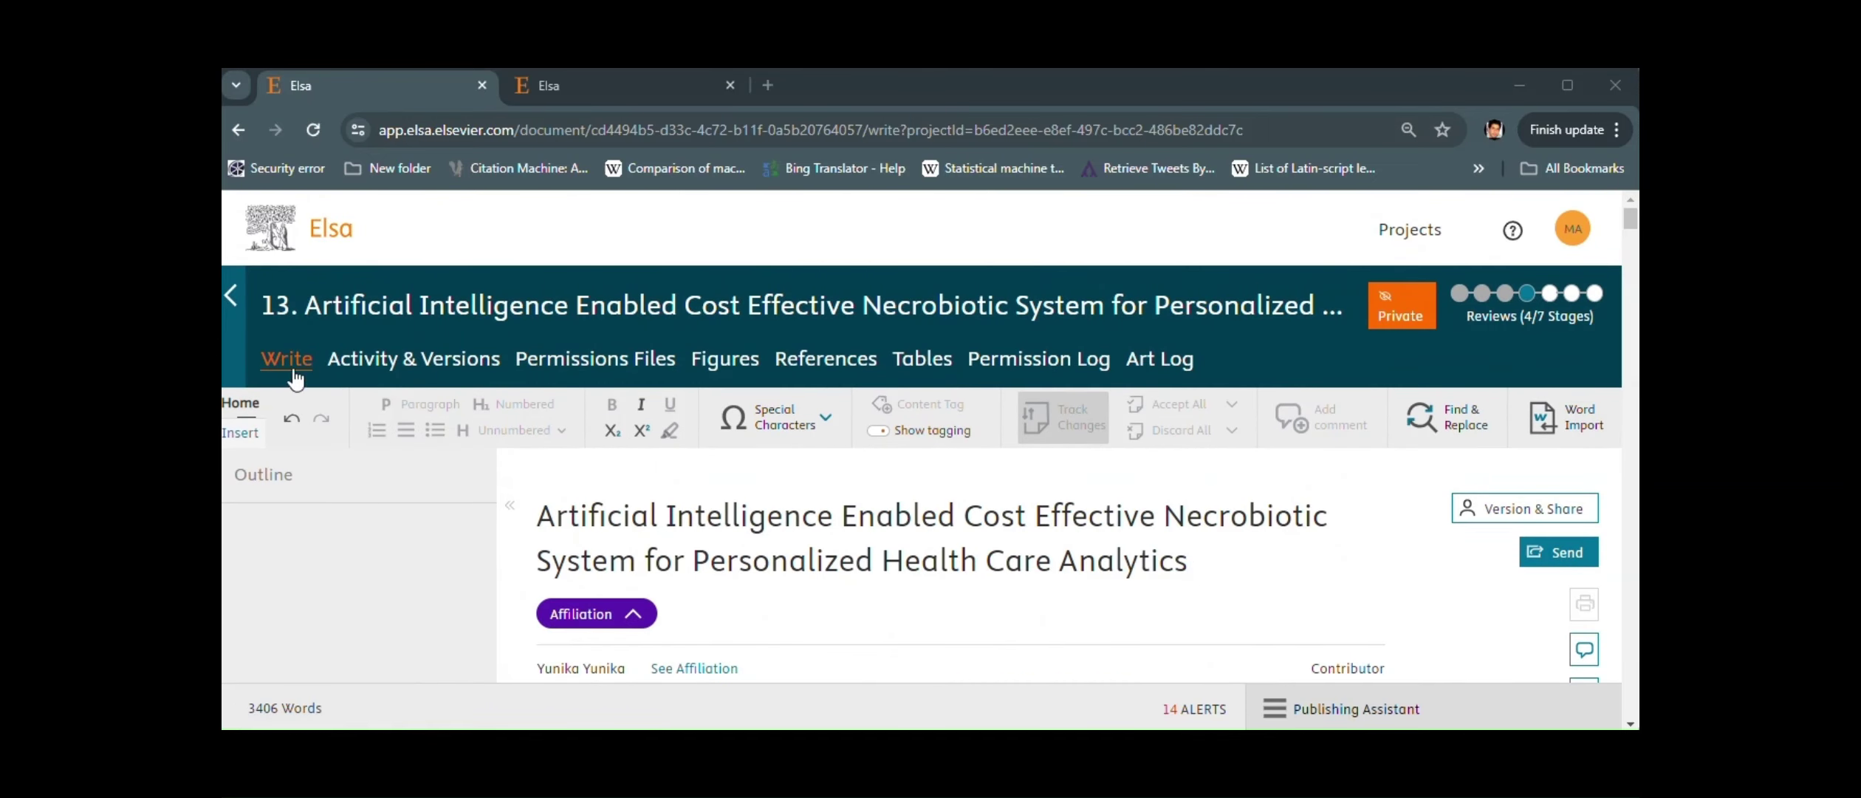
click(253, 436)
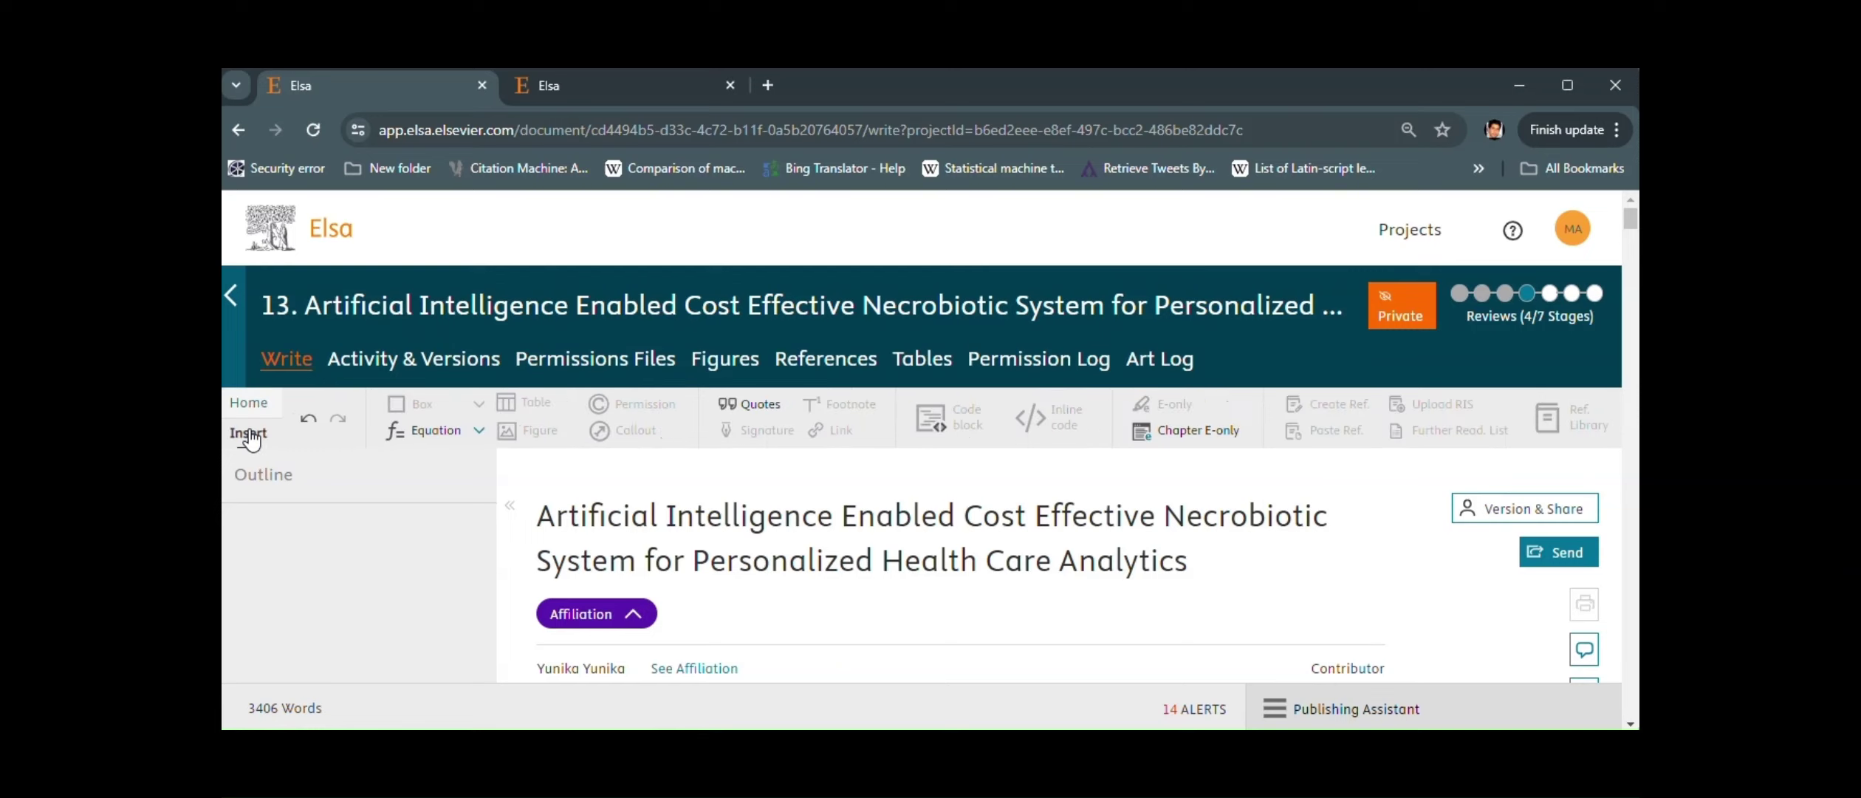
click(250, 406)
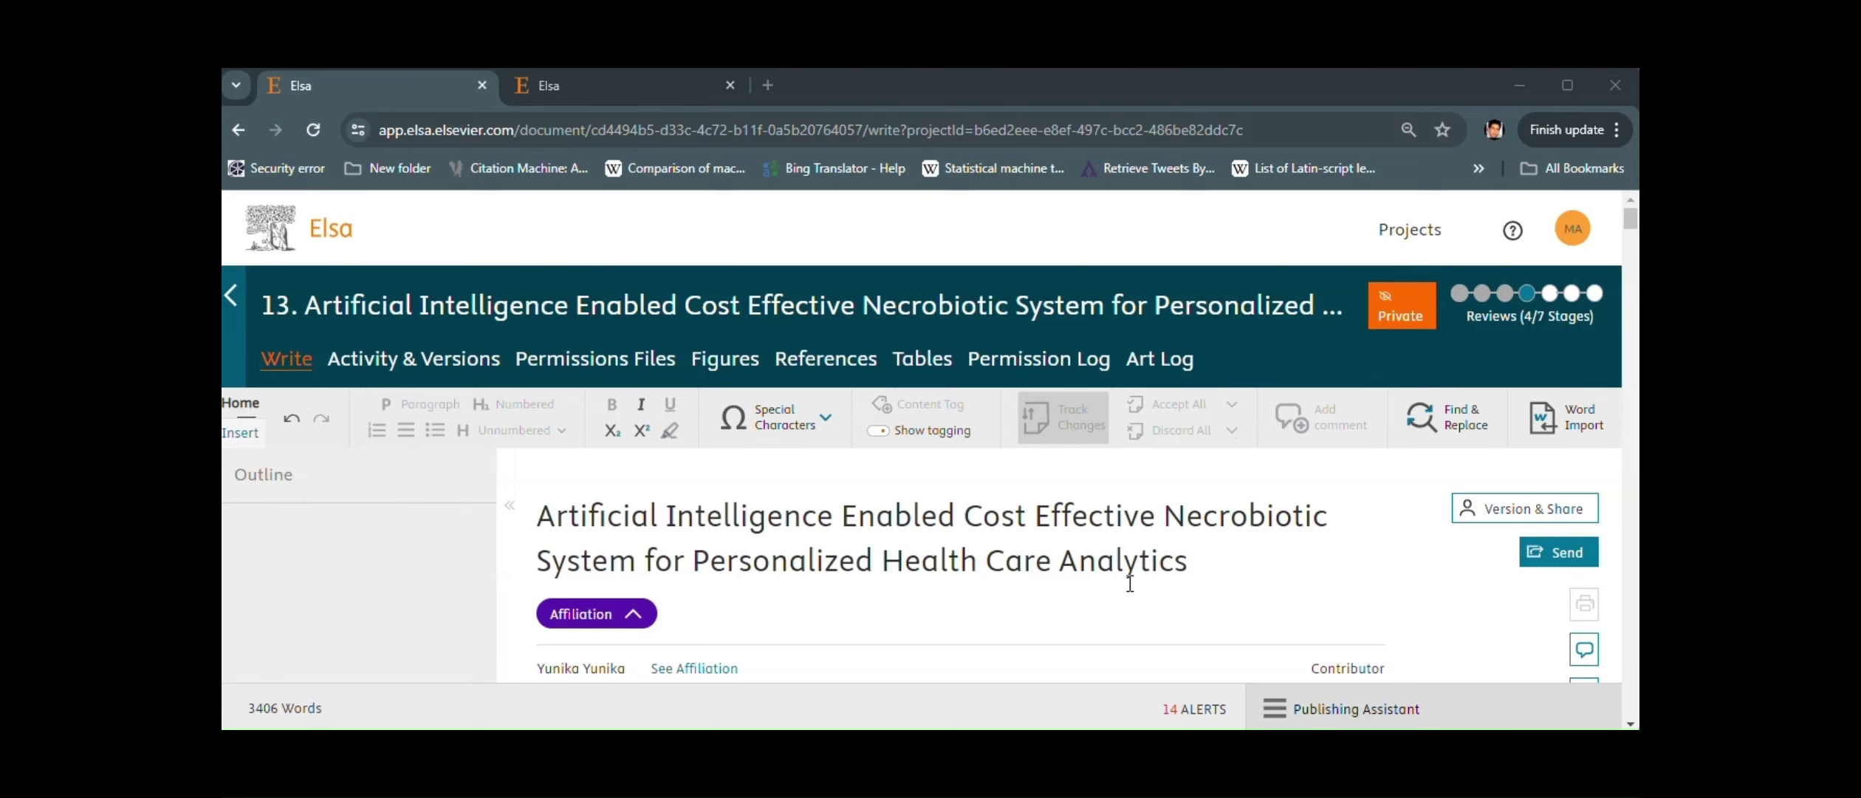
Open the Publishing Assistant to show the chapter's alerts by category
scroll(1342, 668, down, 3)
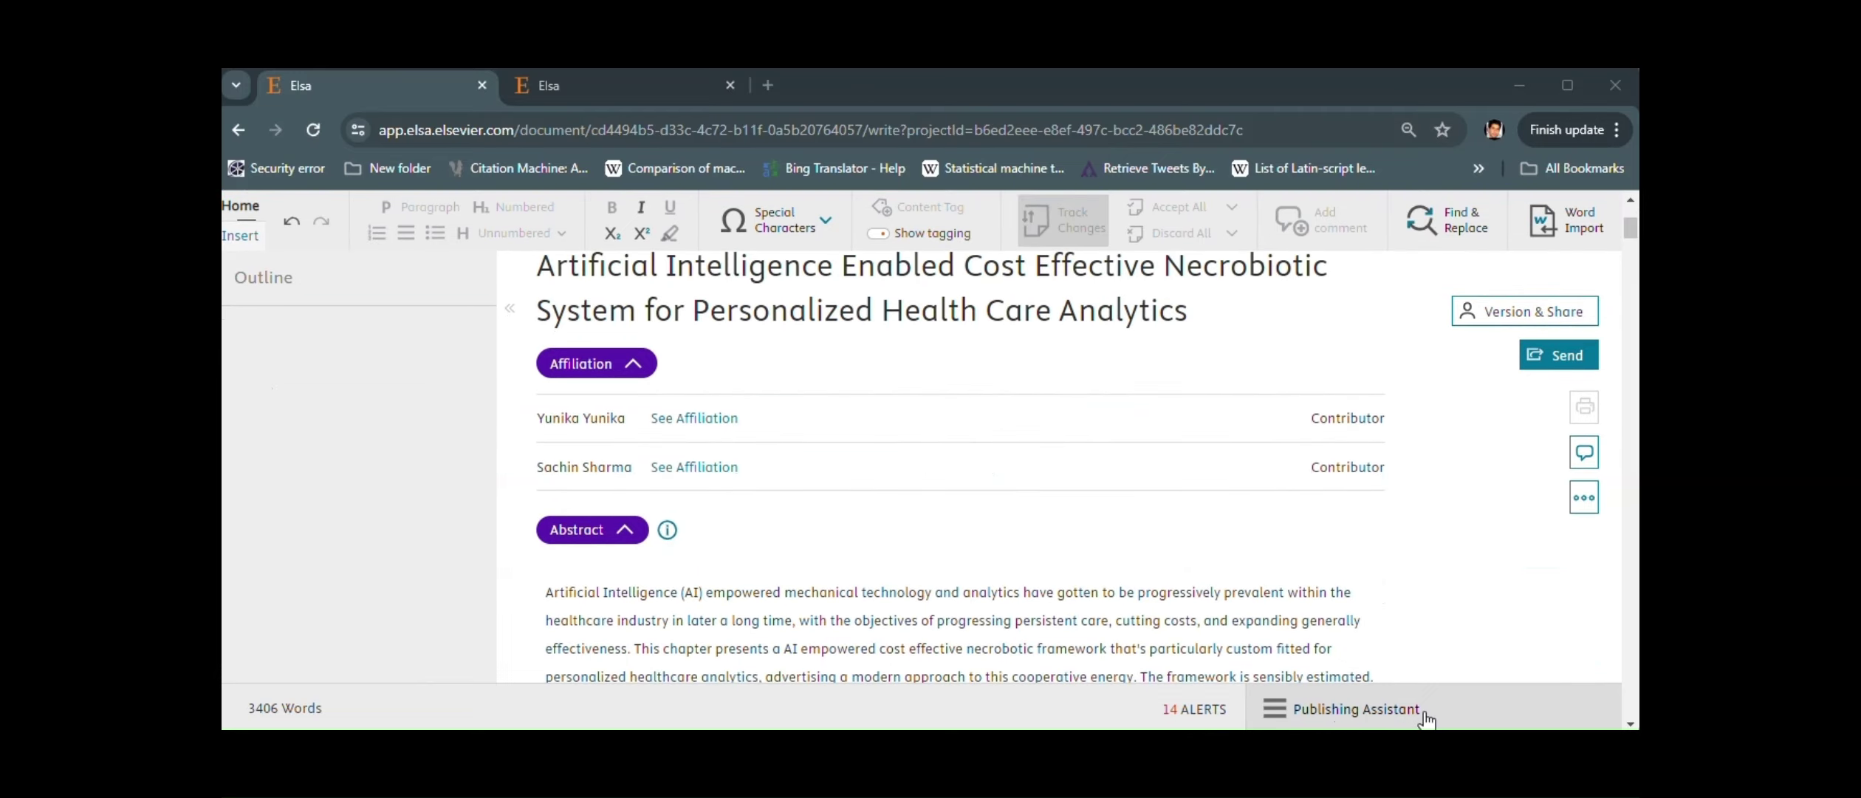
drag(1161, 711, 1403, 710)
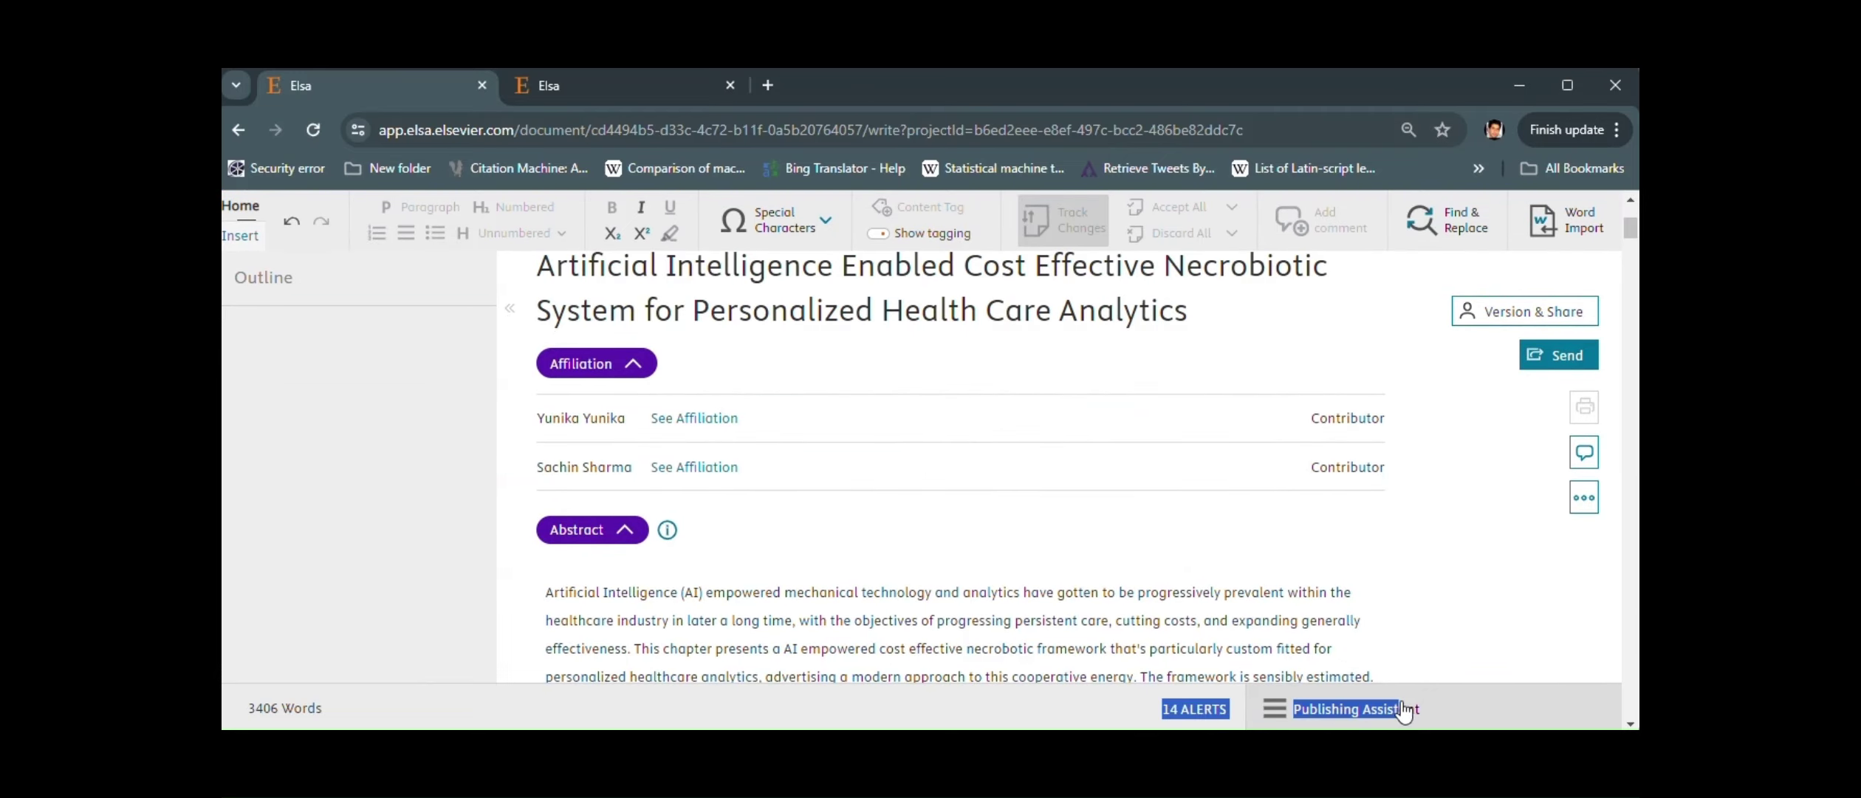
click(1432, 703)
triple_click(1425, 716)
click(1424, 715)
triple_click(1422, 715)
click(1407, 646)
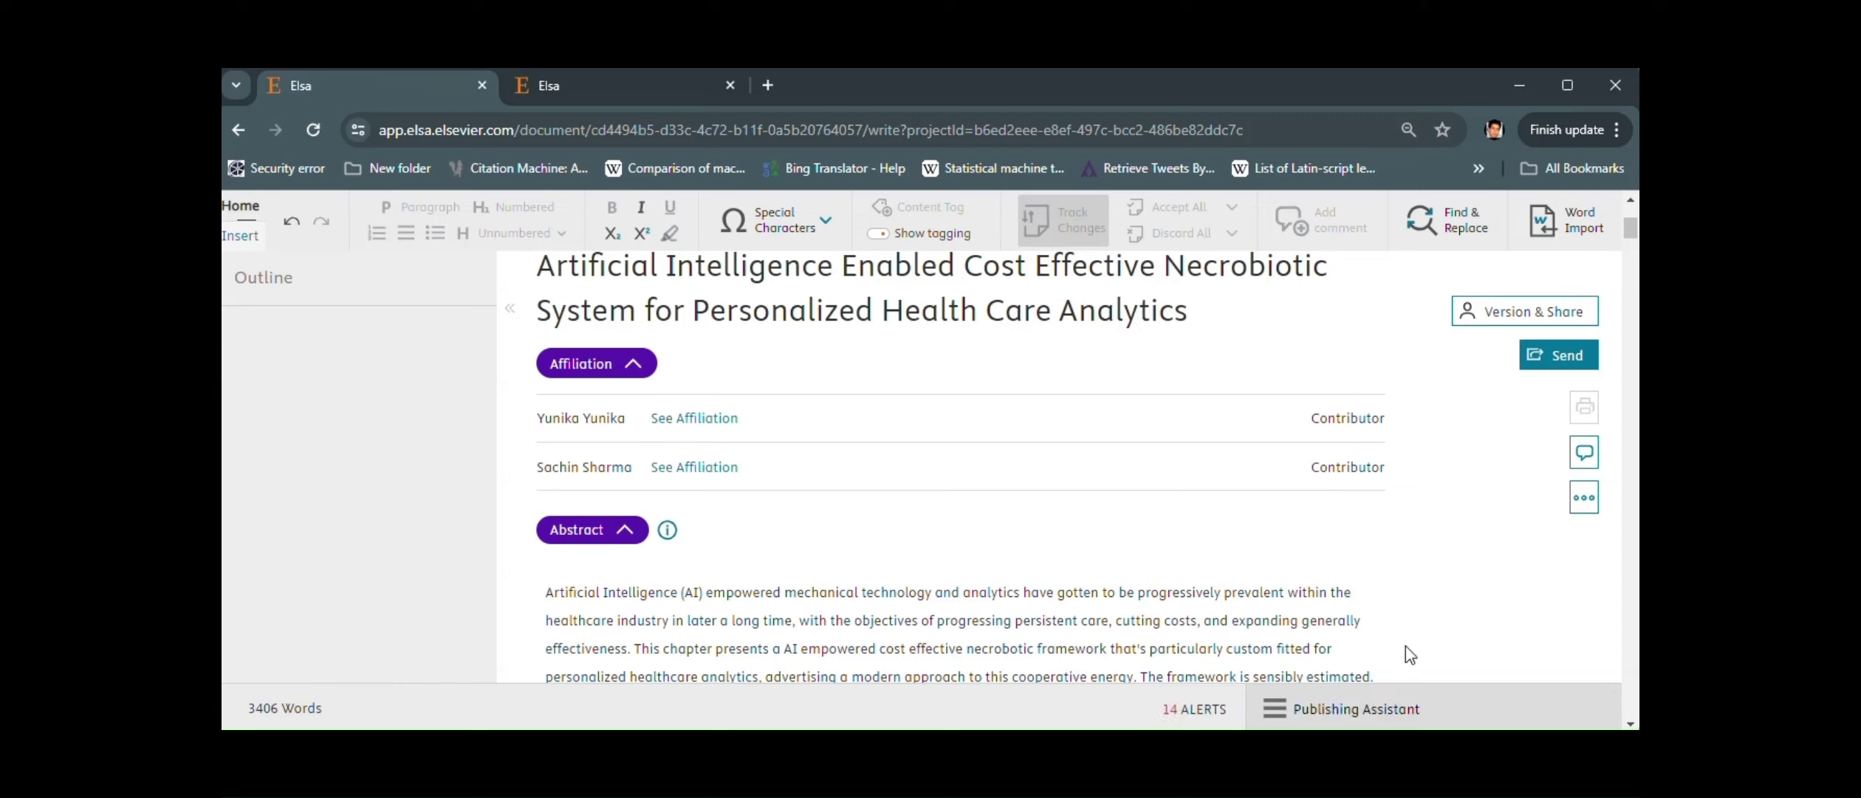
click(1387, 713)
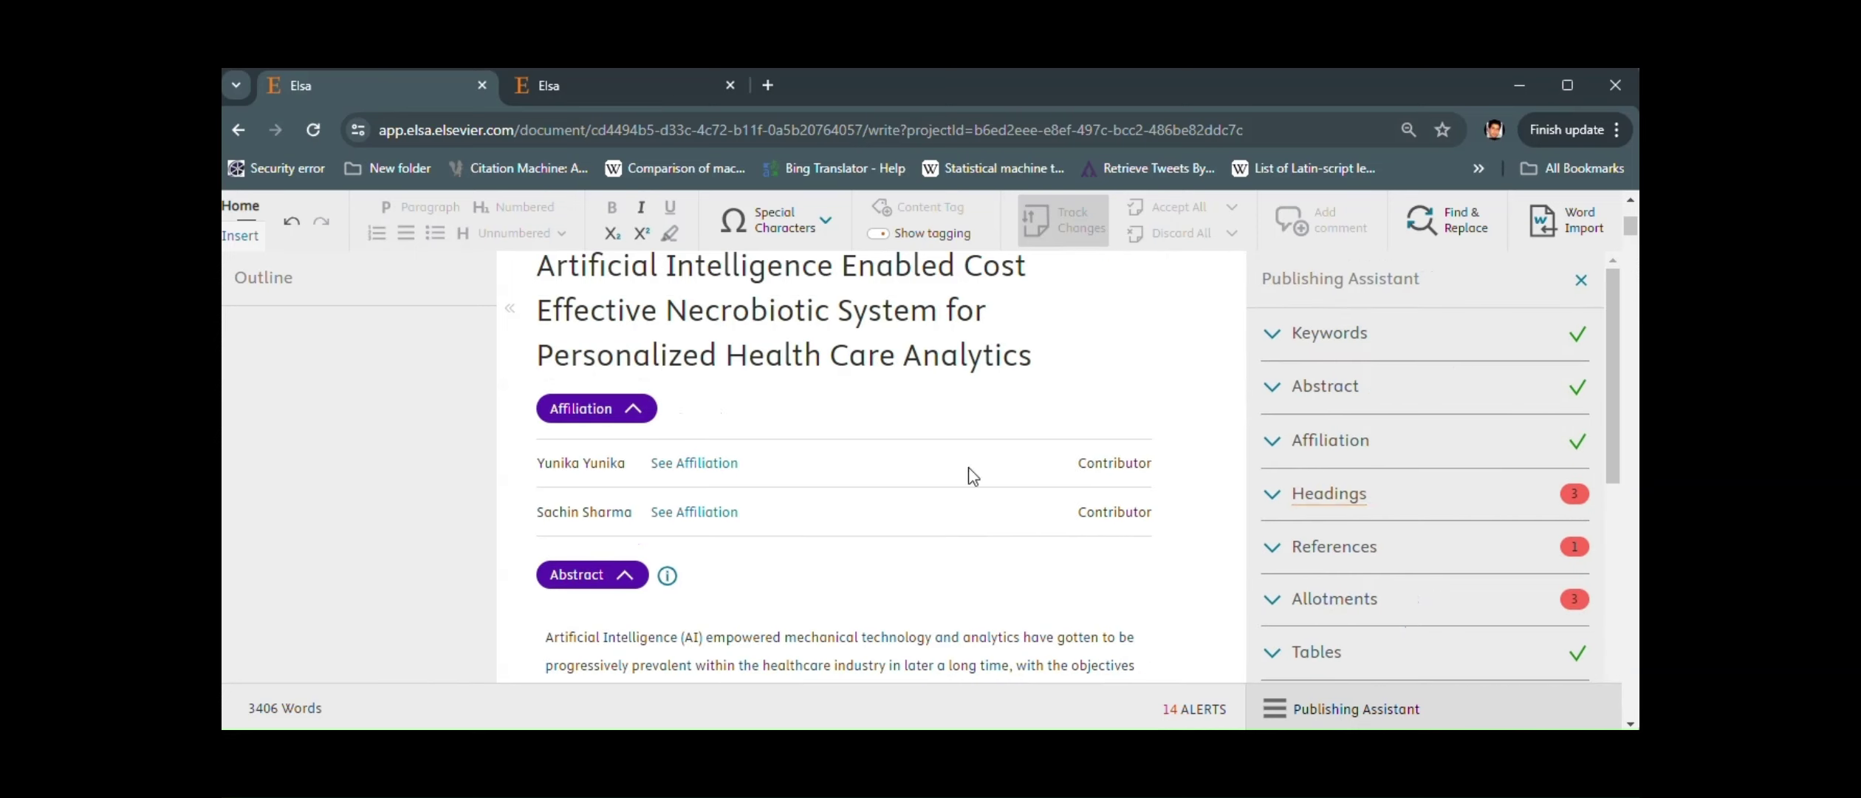
Examine the Headings alerts in the Publishing Assistant and check them against the abstract, keywords and Introduction heading
scroll(968, 475, down, 5)
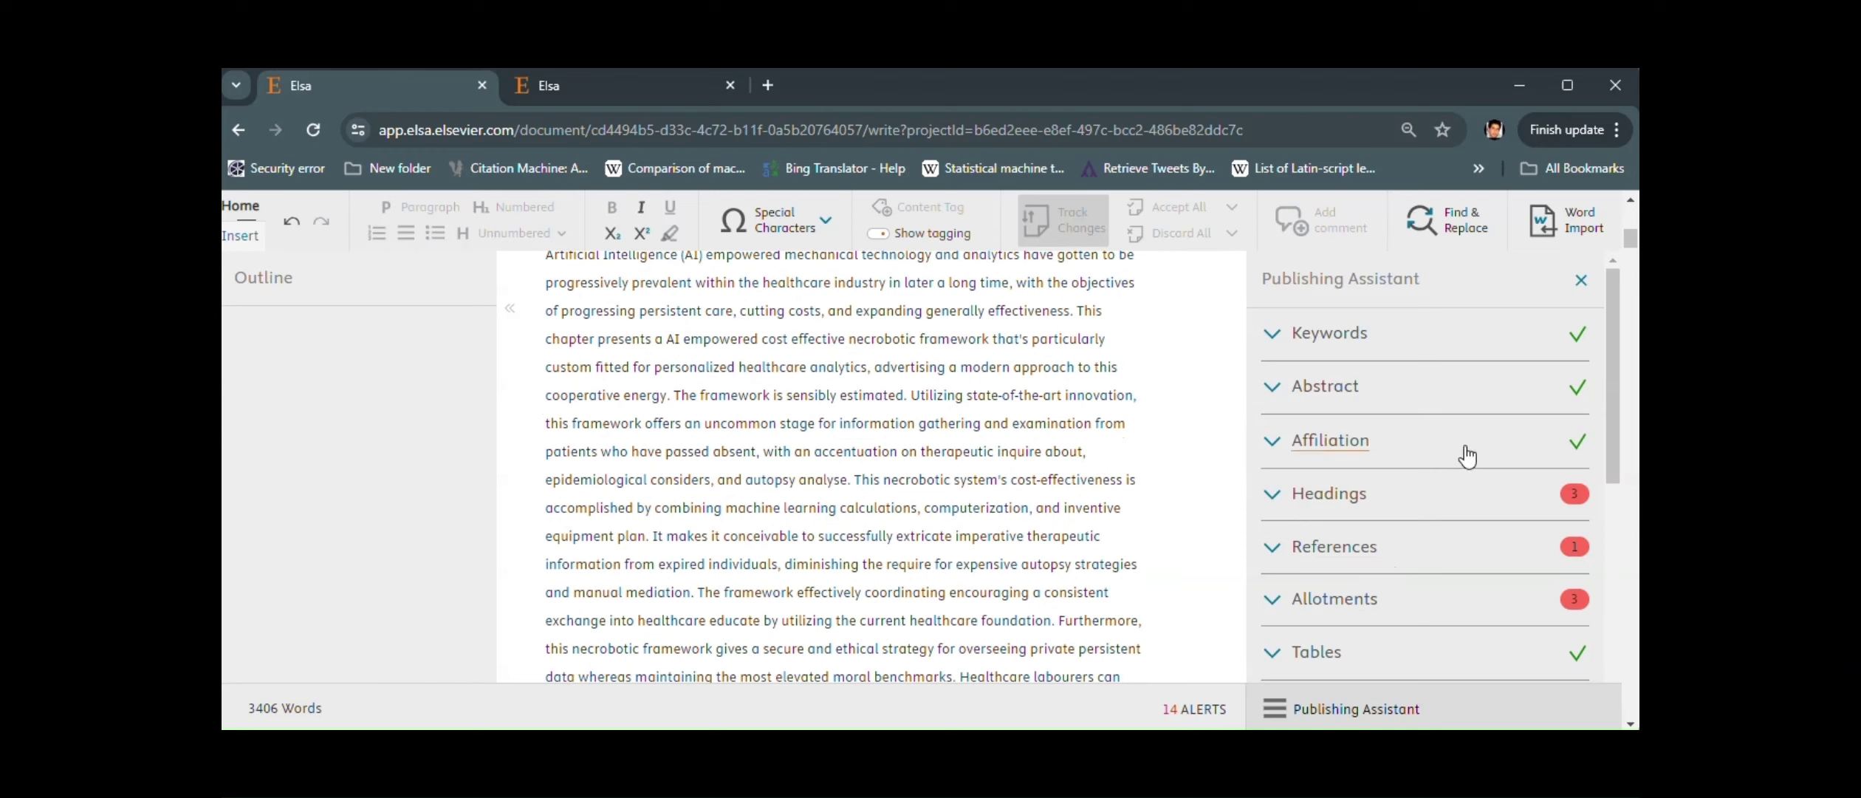
click(1352, 490)
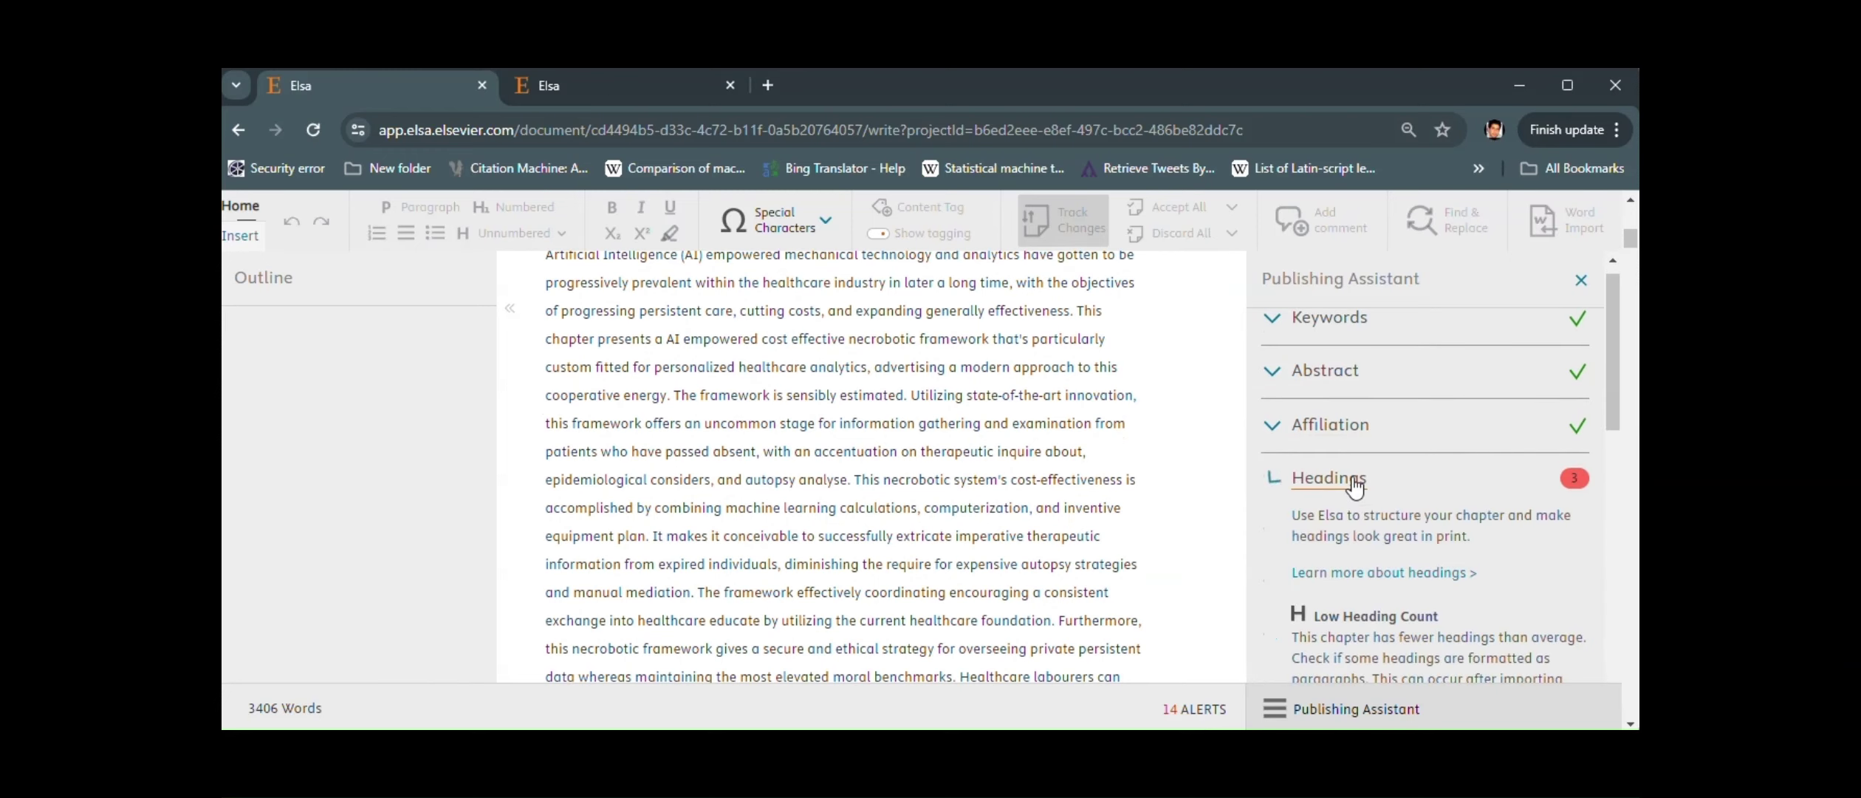
scroll(1473, 495, down, 1)
scroll(1472, 487, down, 1)
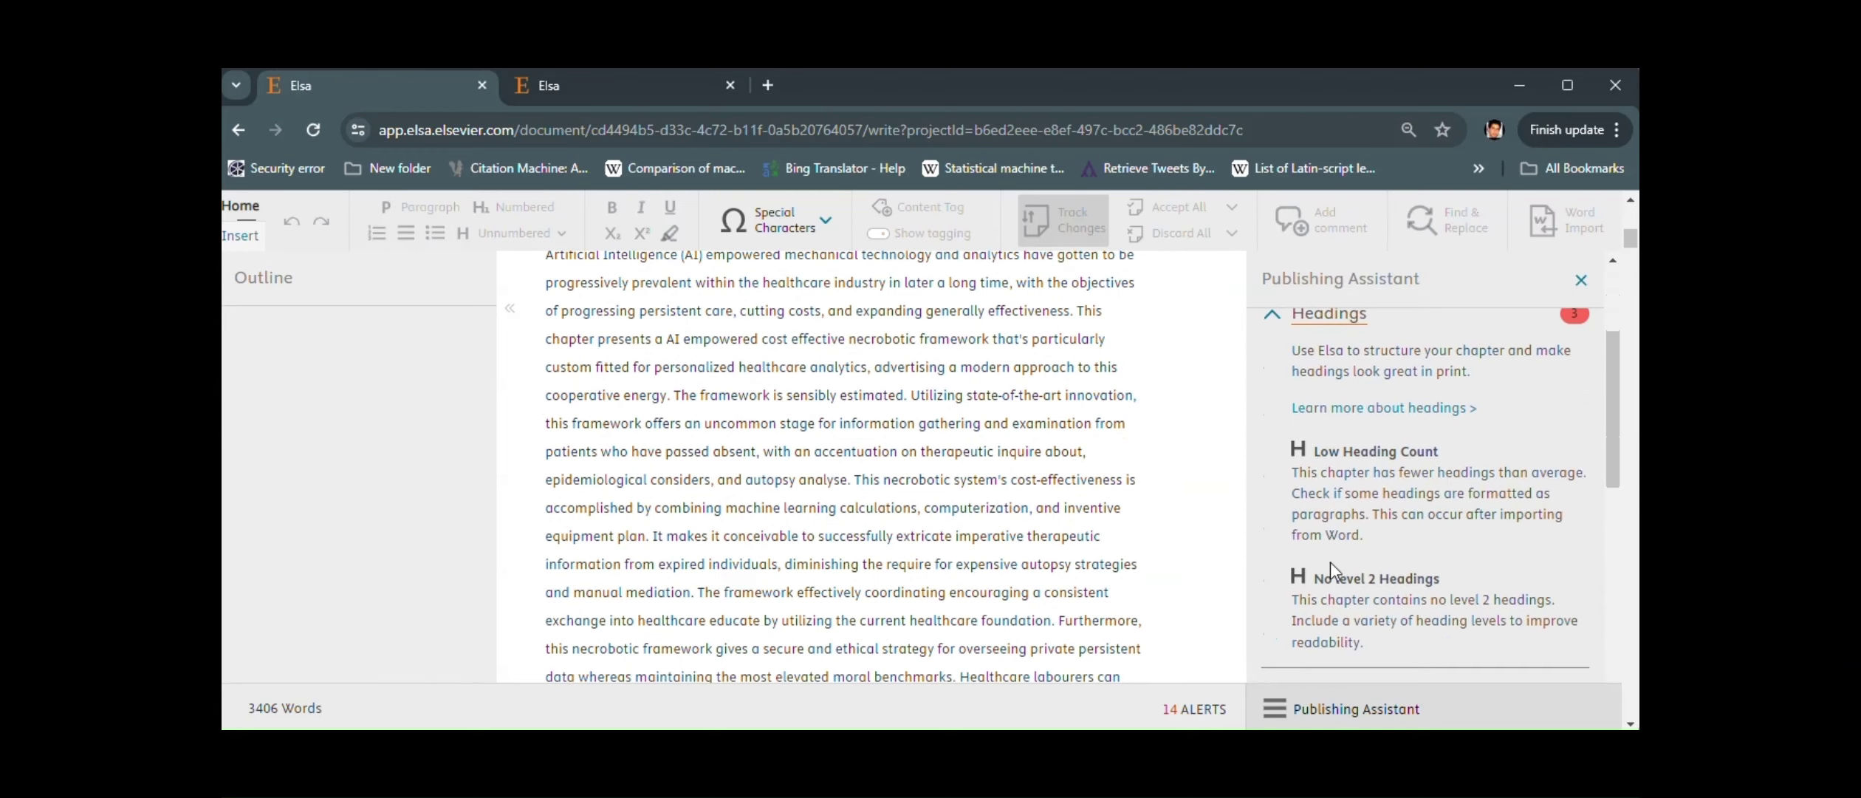
scroll(1389, 607, down, 2)
scroll(1381, 610, up, 2)
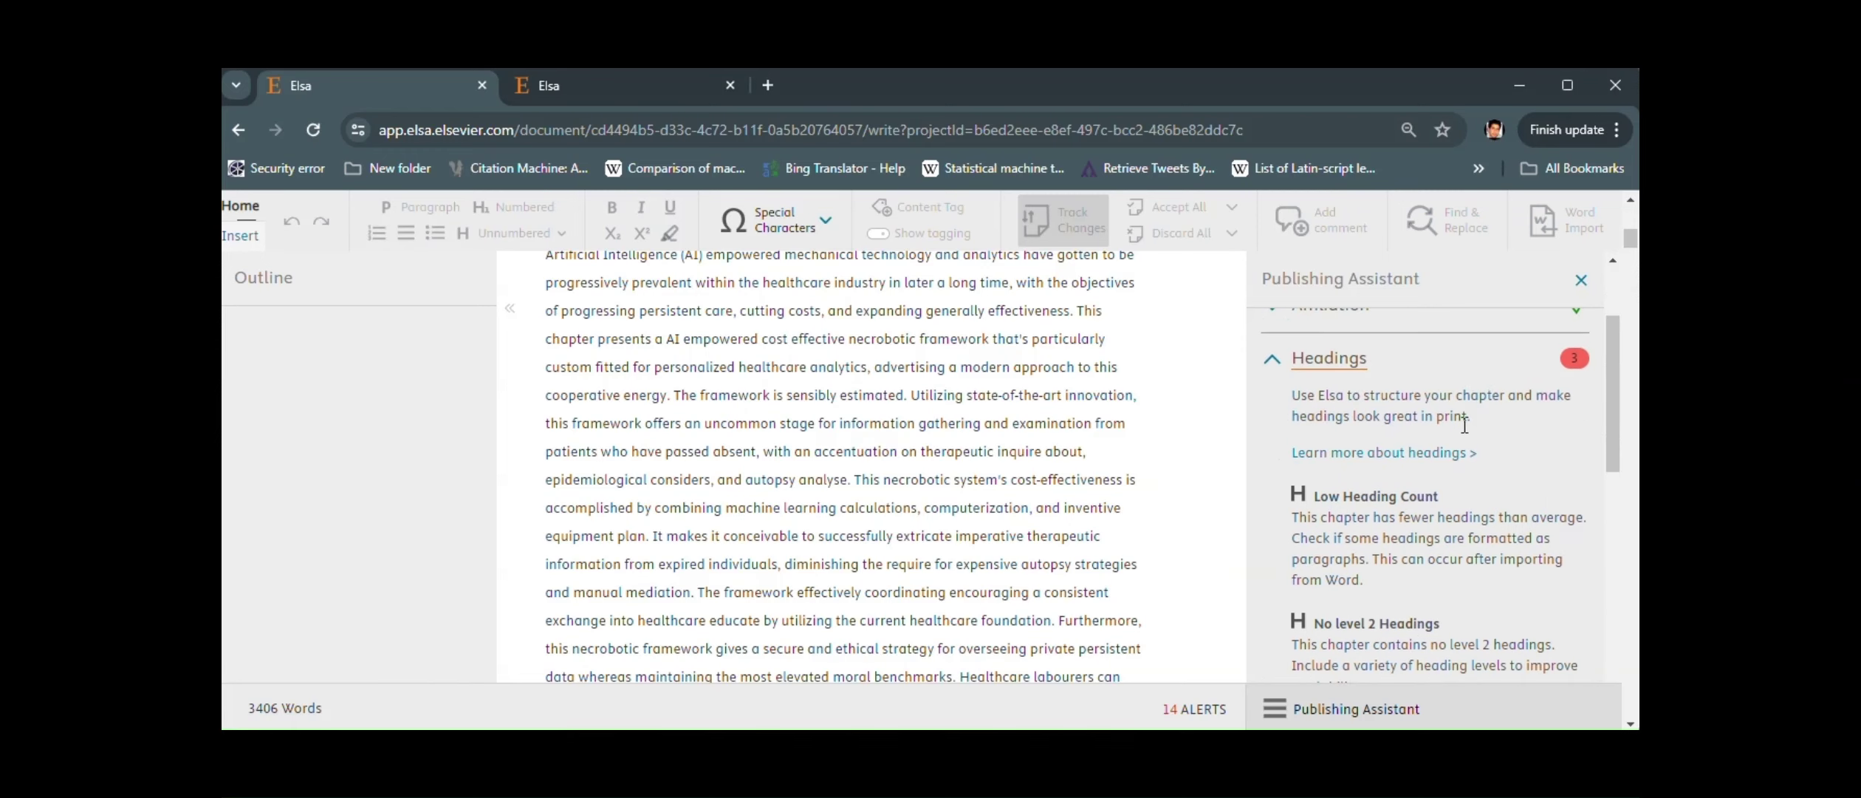
scroll(898, 450, up, 5)
scroll(897, 461, down, 6)
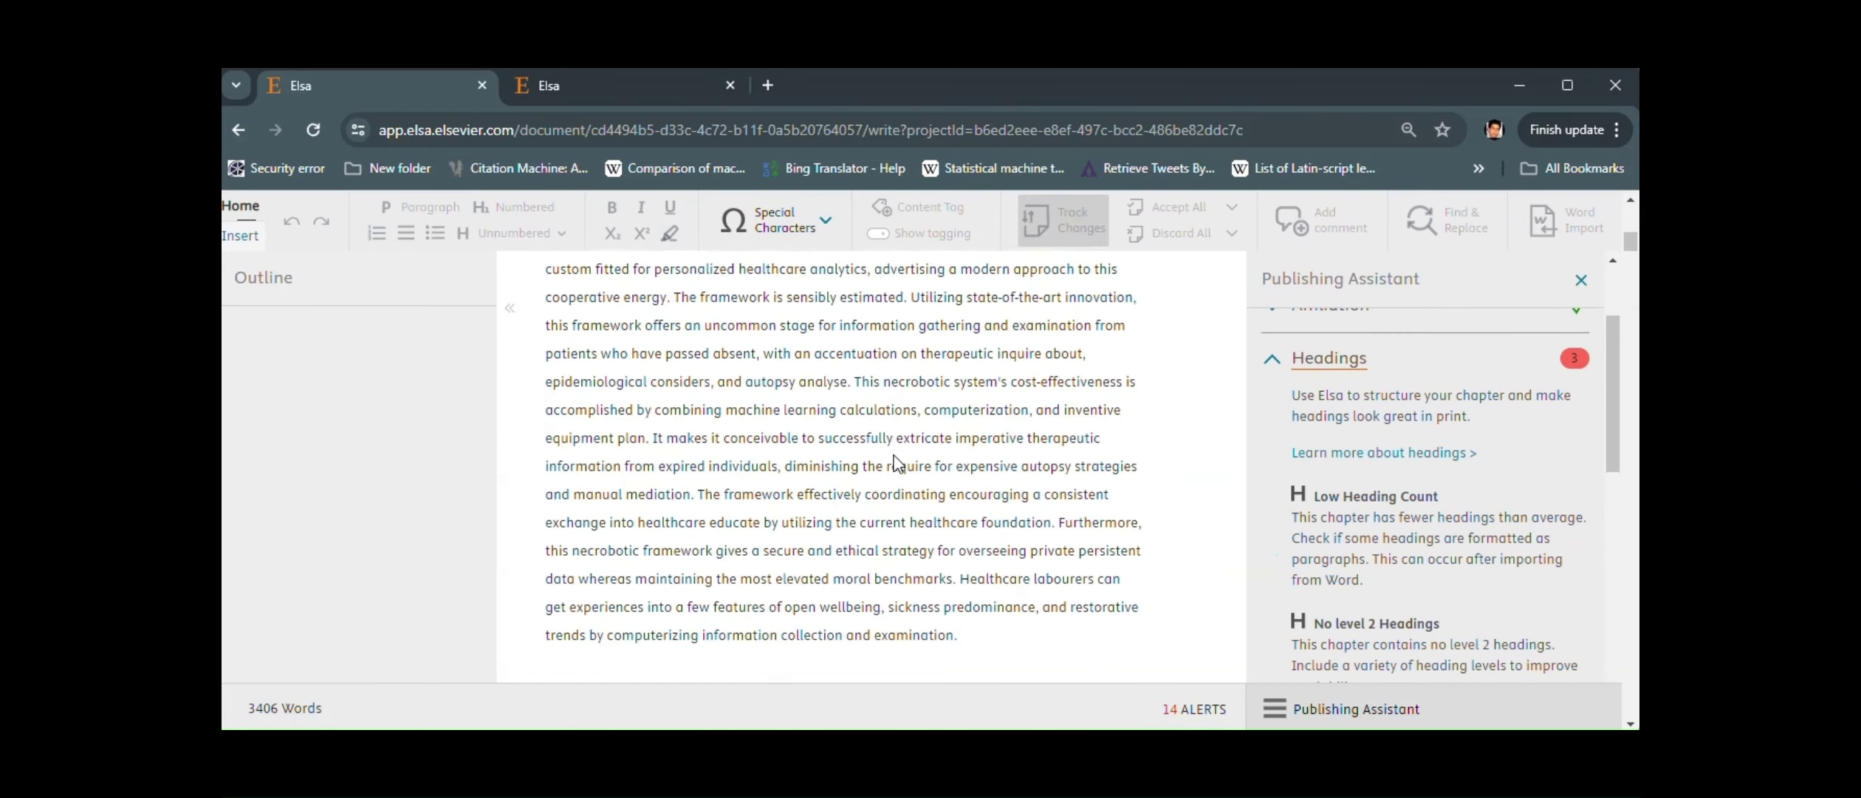
scroll(898, 463, down, 5)
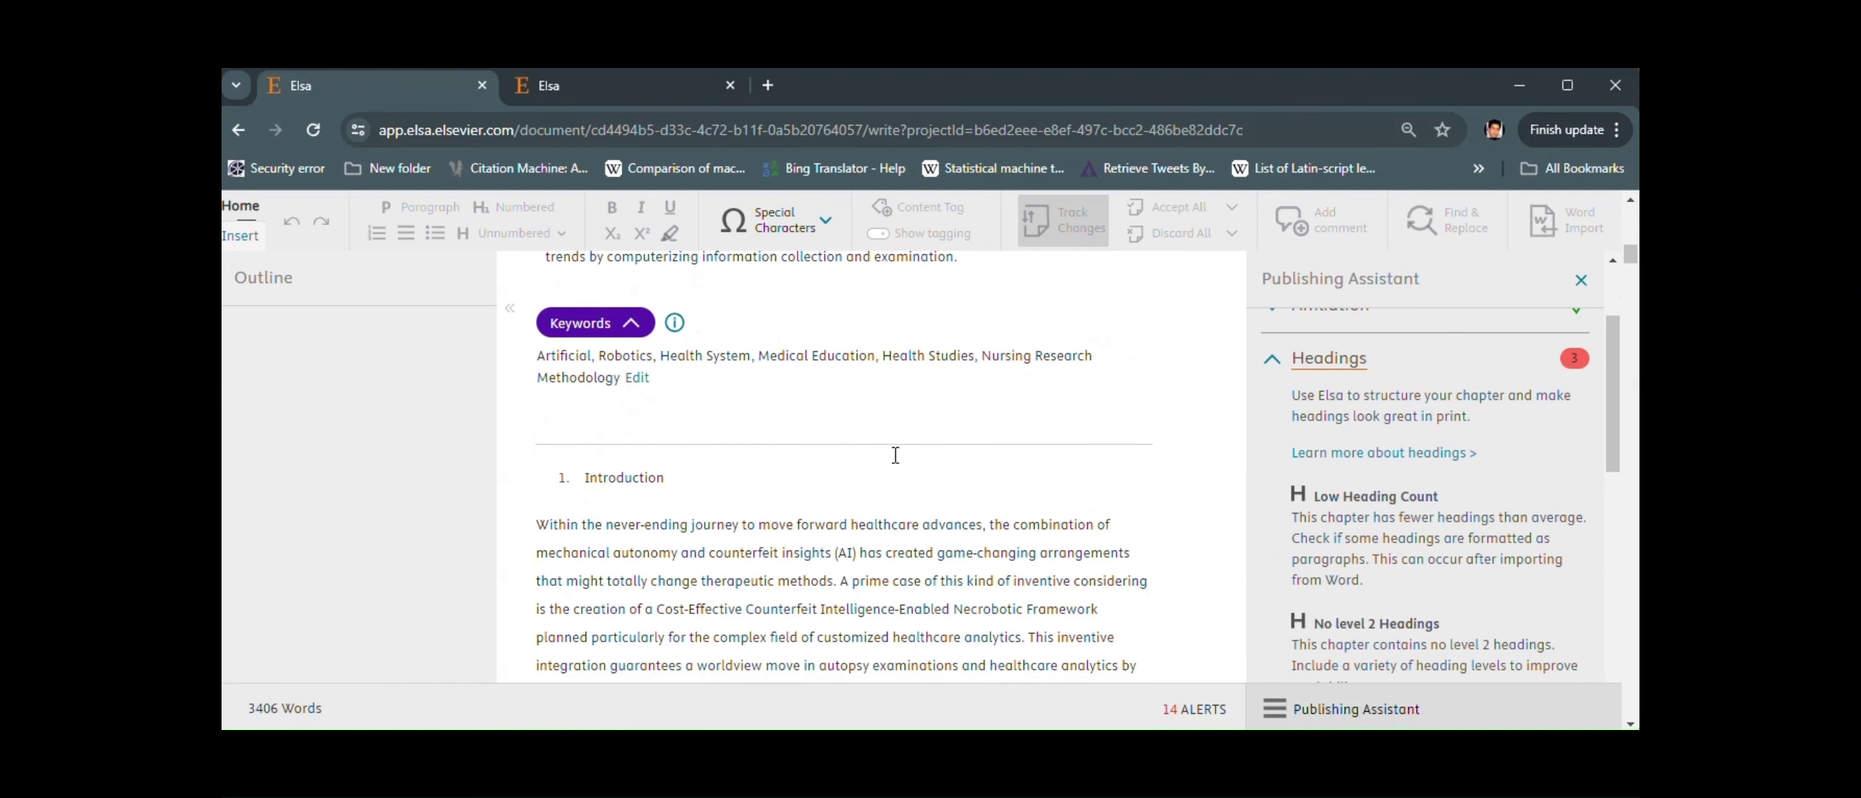
scroll(1264, 523, down, 4)
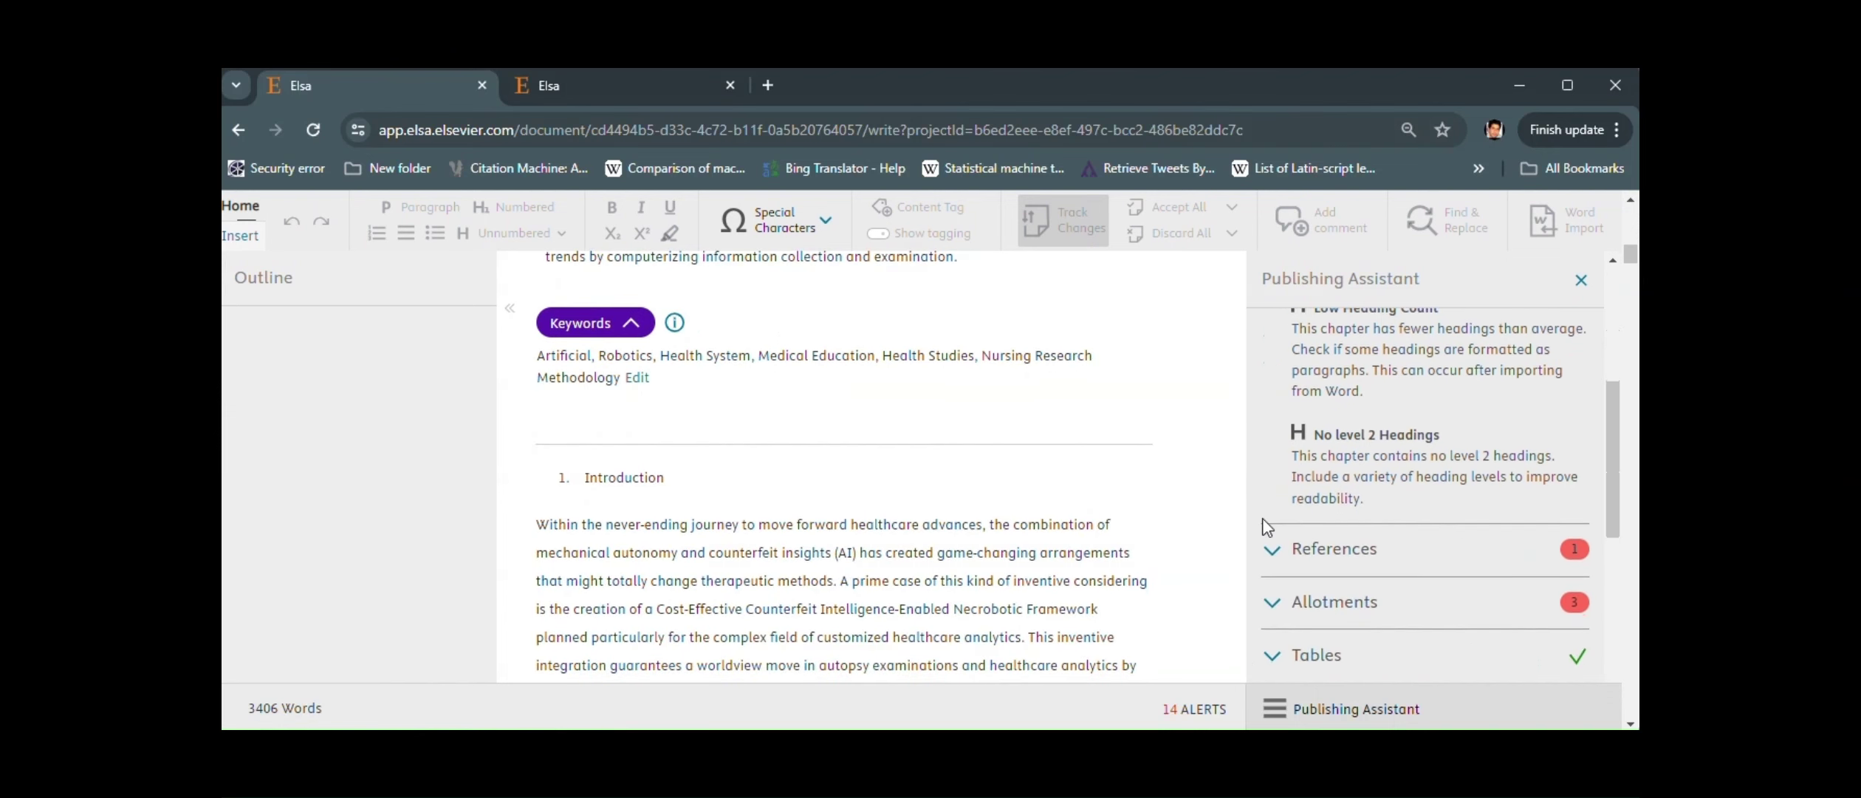
Expand the References alert and examine how citations are written in the Literature review section
click(1340, 495)
scroll(1345, 538, down, 3)
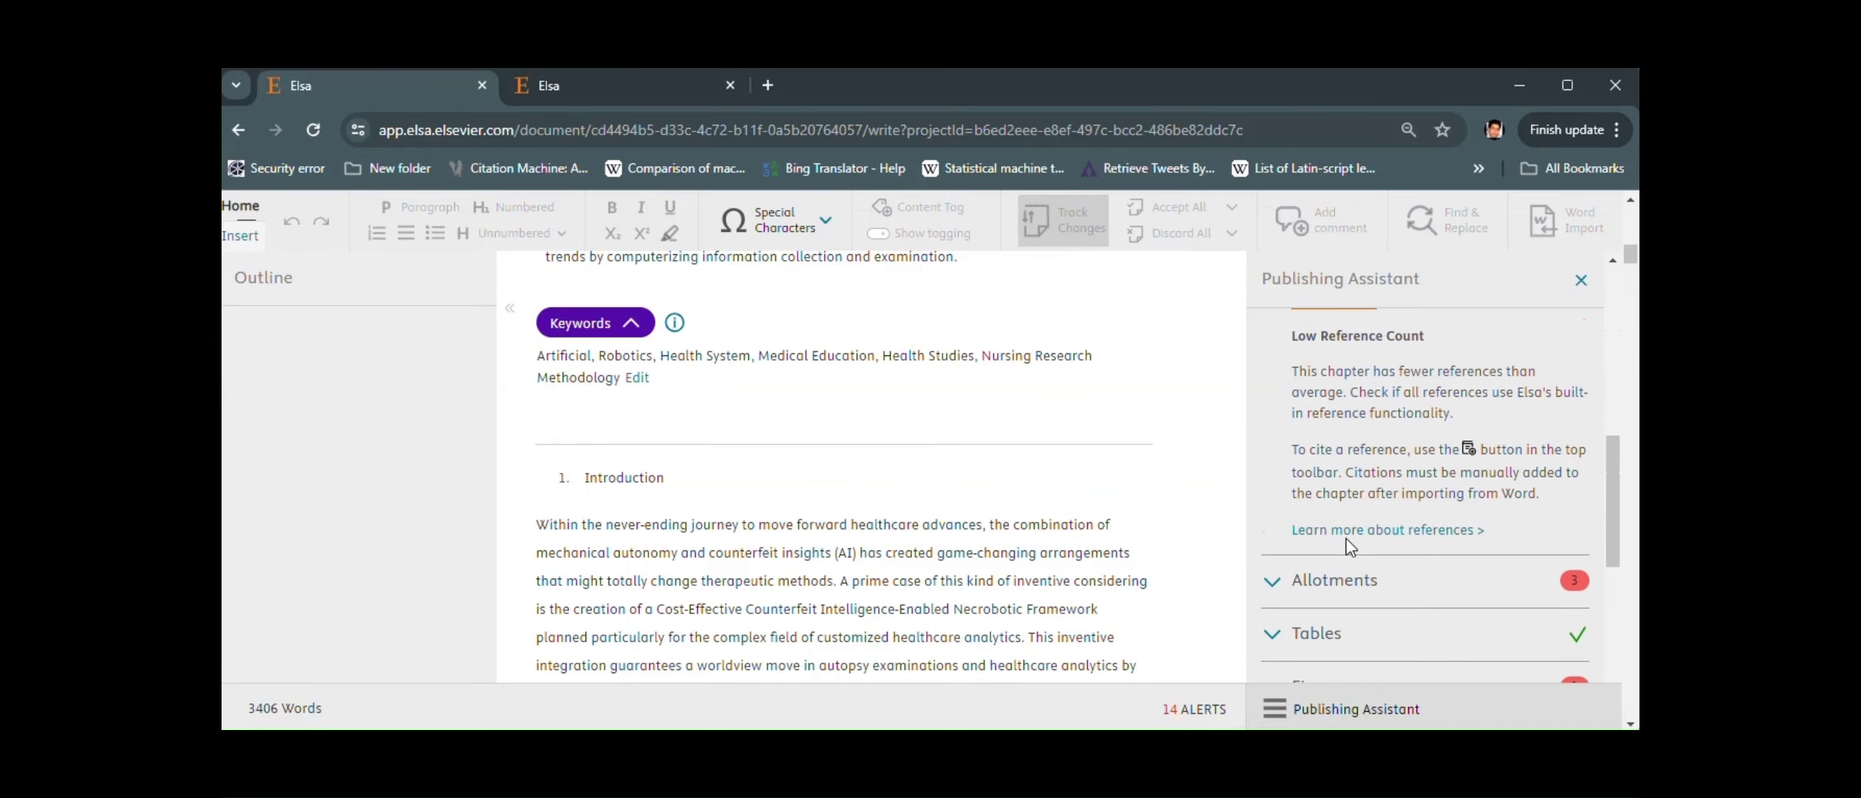
click(768, 598)
scroll(767, 603, down, 10)
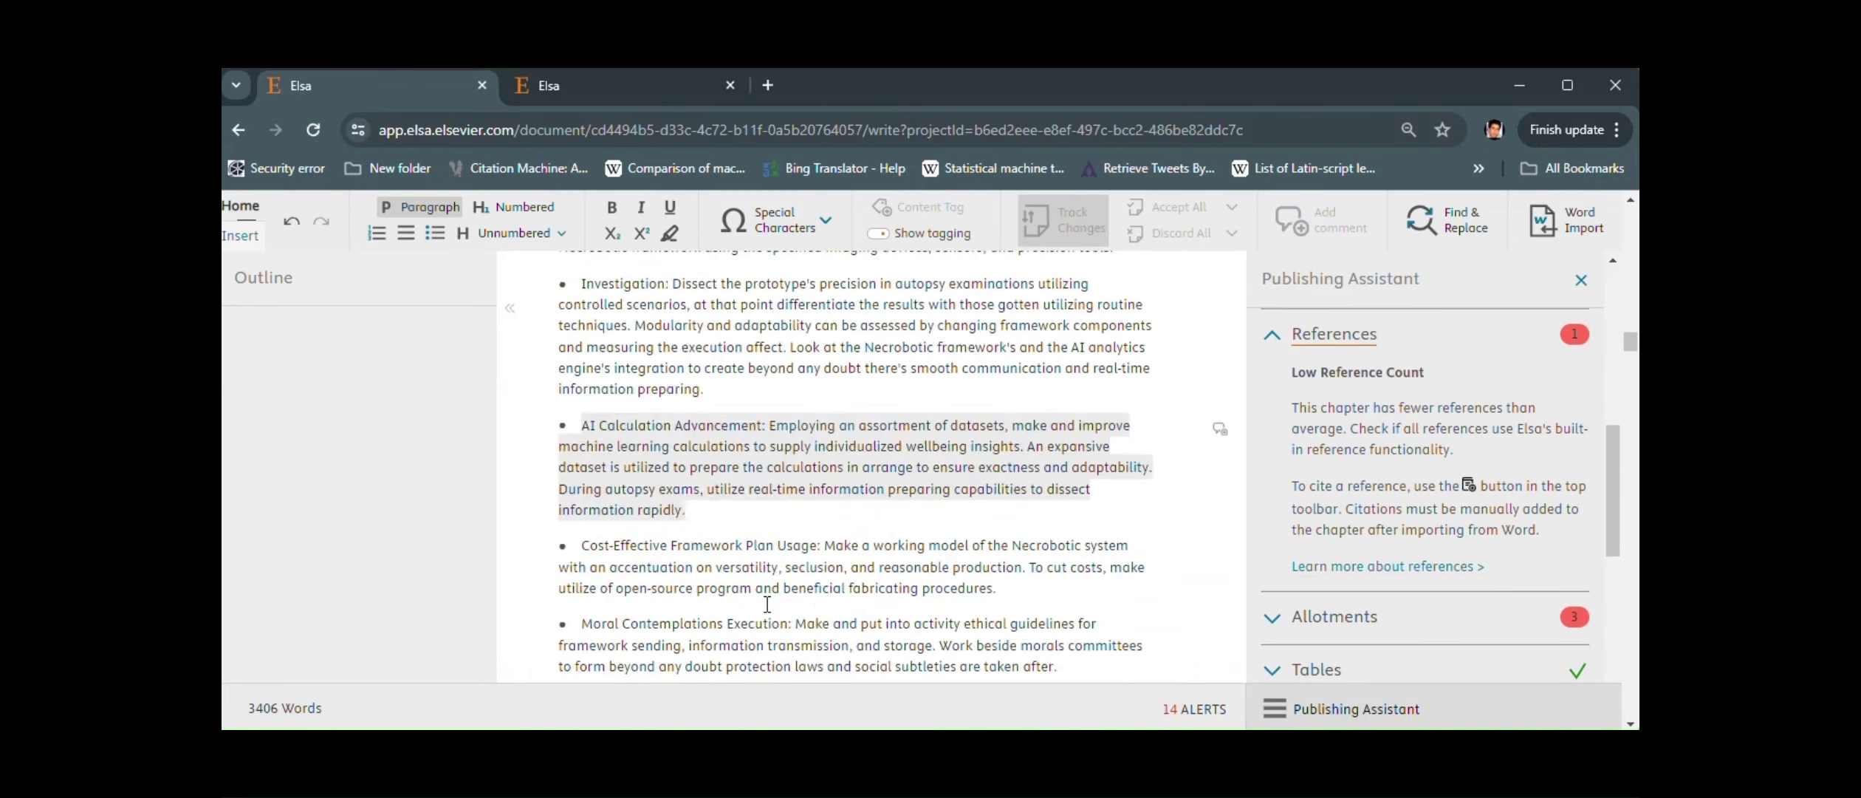
scroll(767, 603, up, 10)
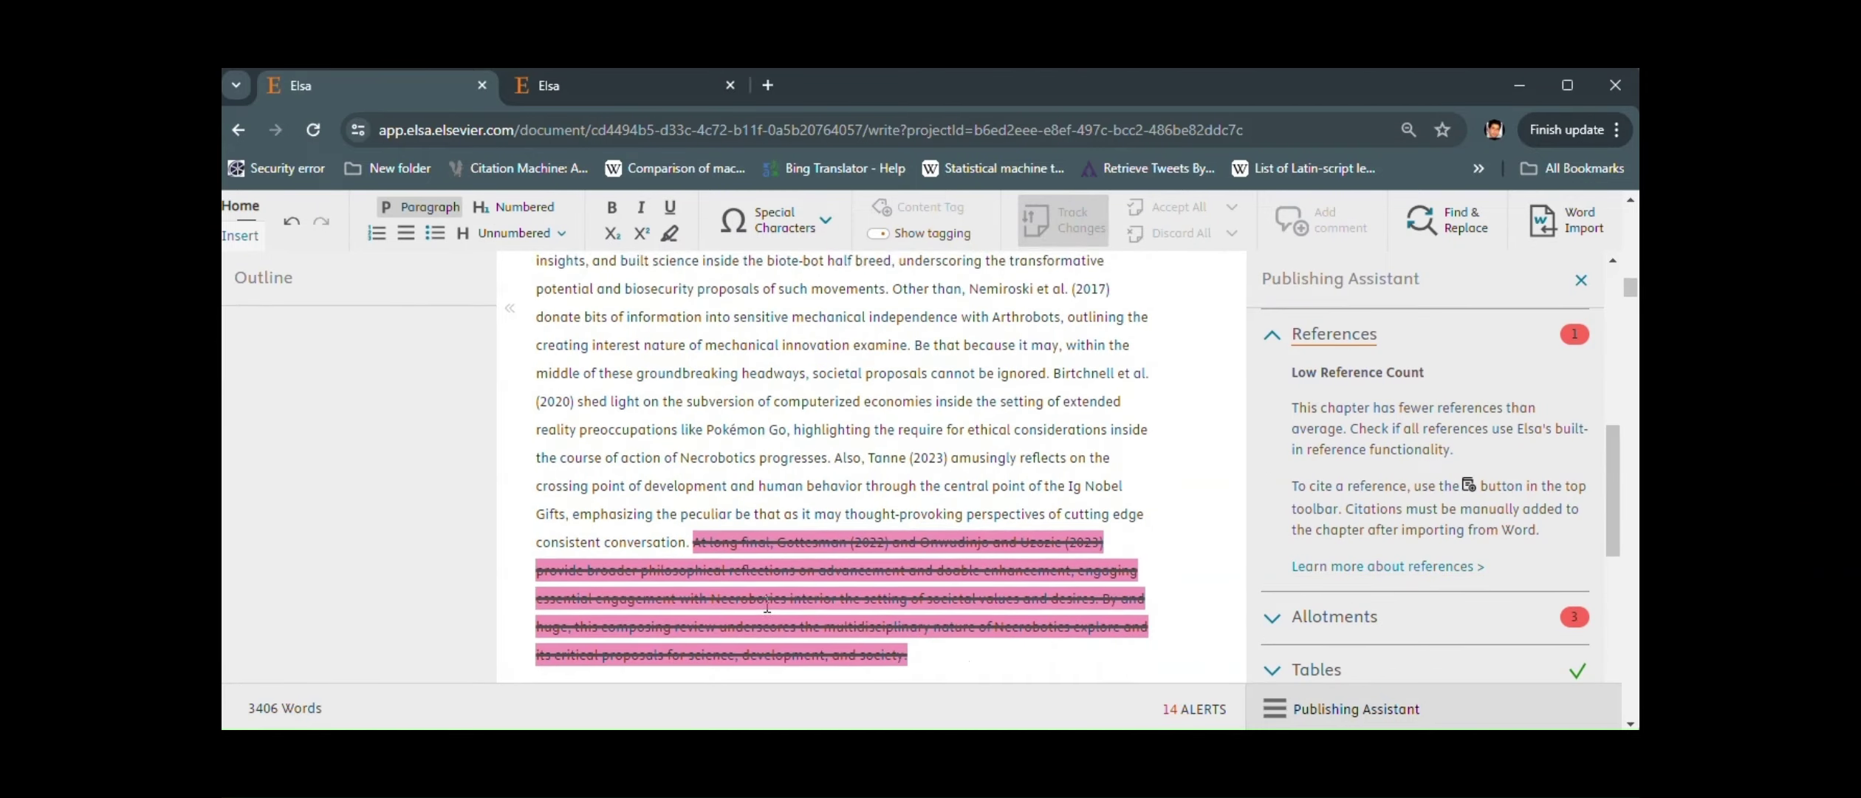
scroll(767, 604, up, 1)
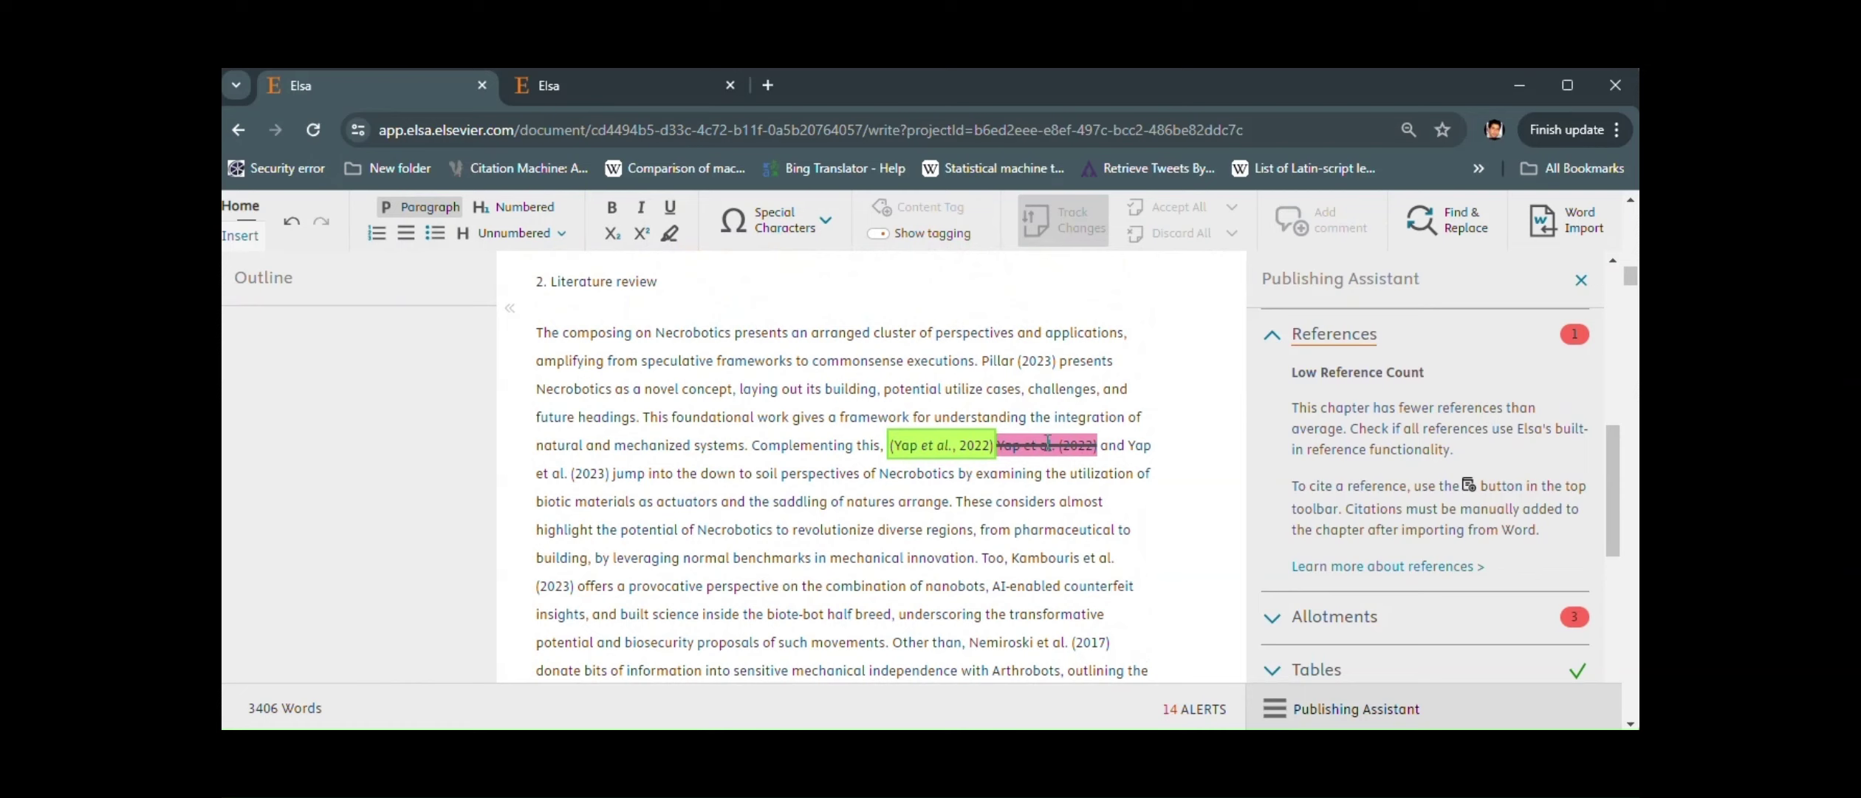
Copy the first plain-text 2023 author citation in the opening paragraph of the Literature review
drag(982, 360, 1061, 365)
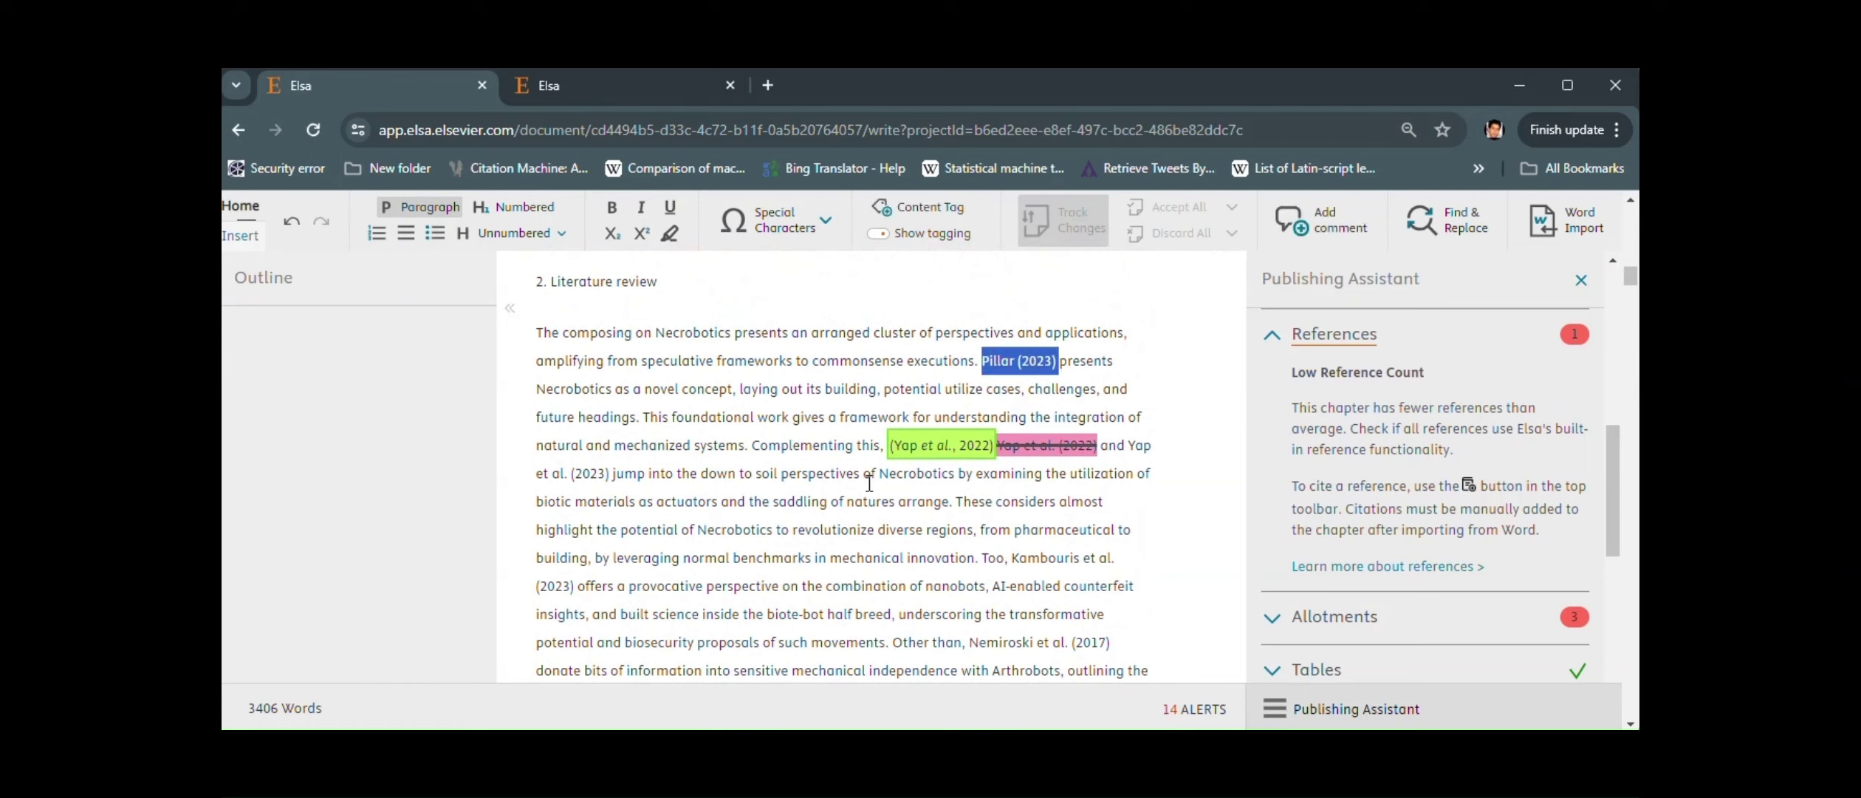
click(943, 452)
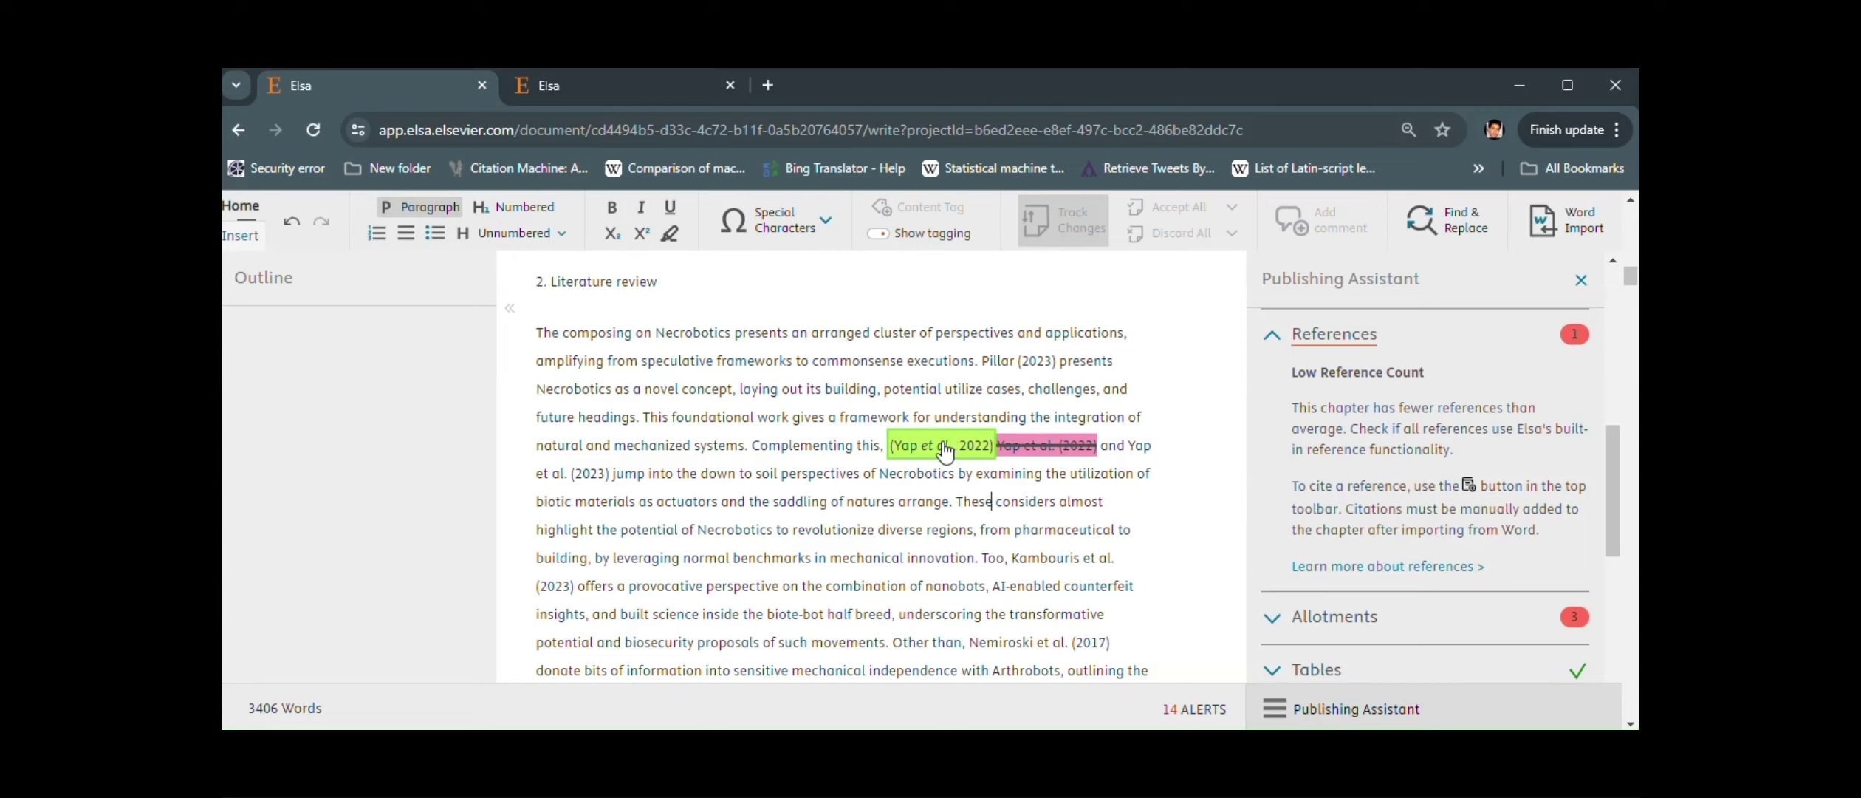
drag(979, 360, 1061, 361)
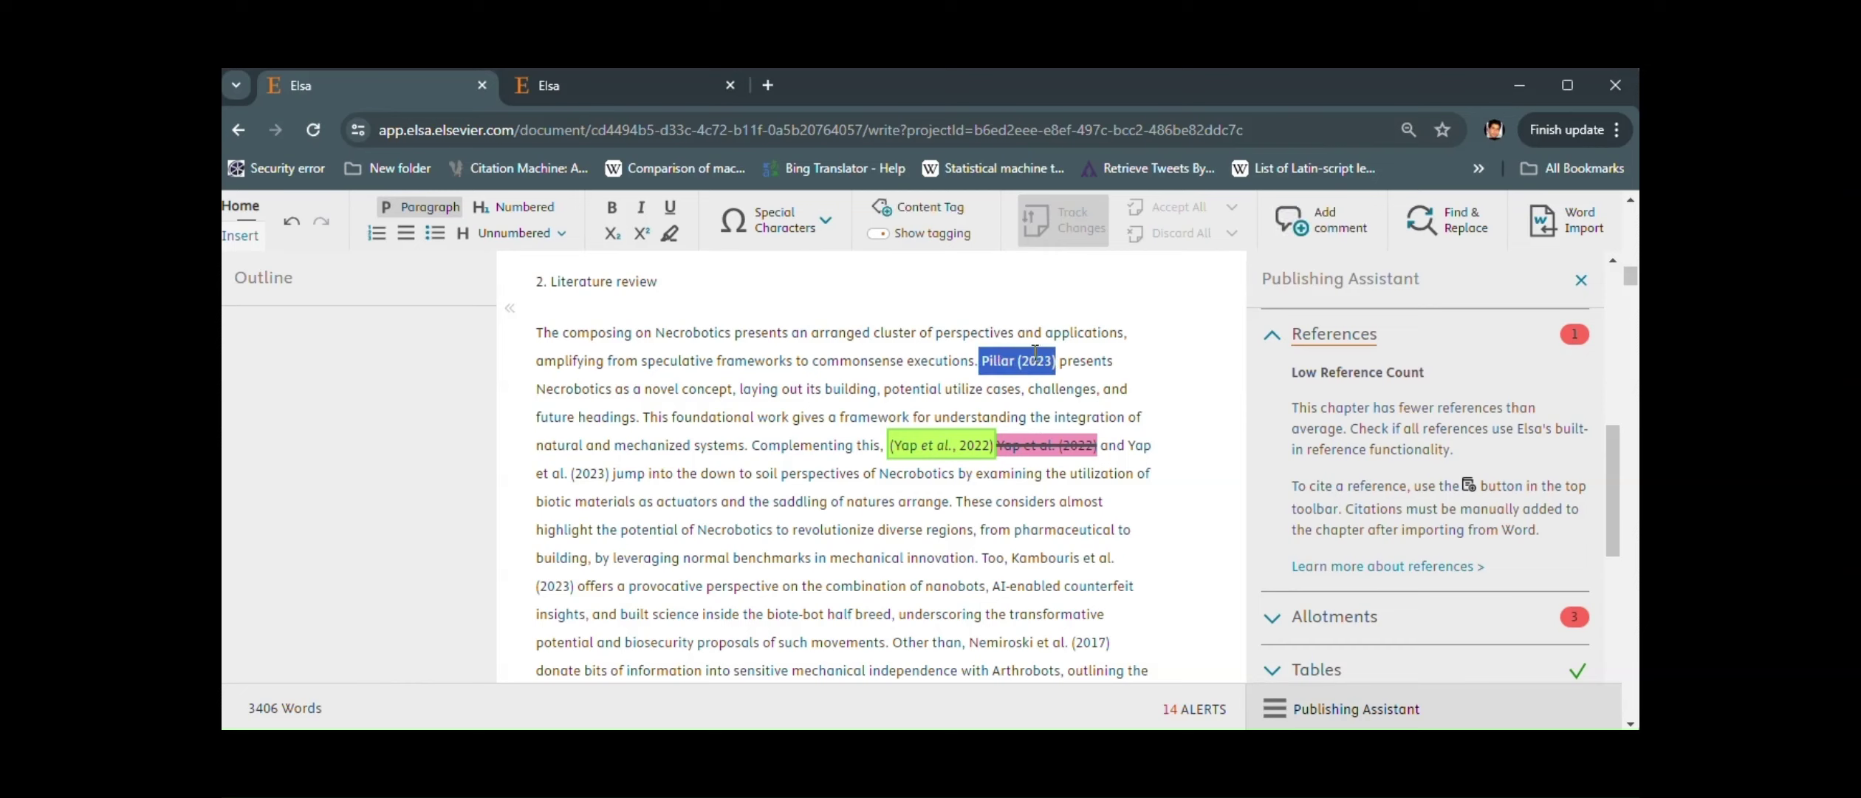
right_click(1036, 354)
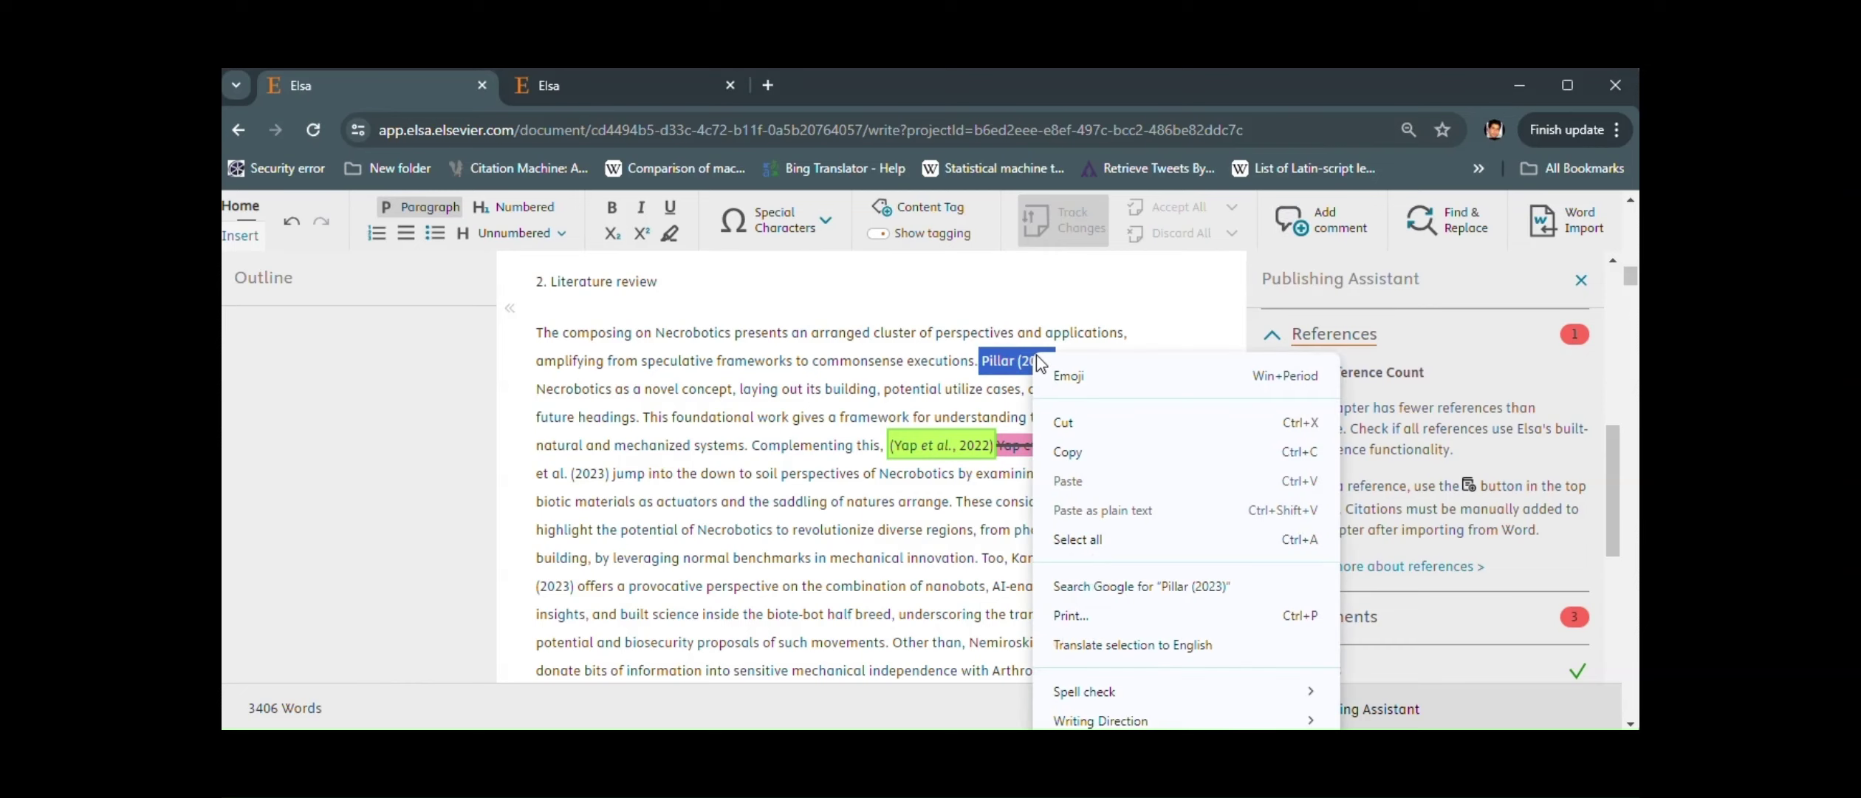
click(1079, 443)
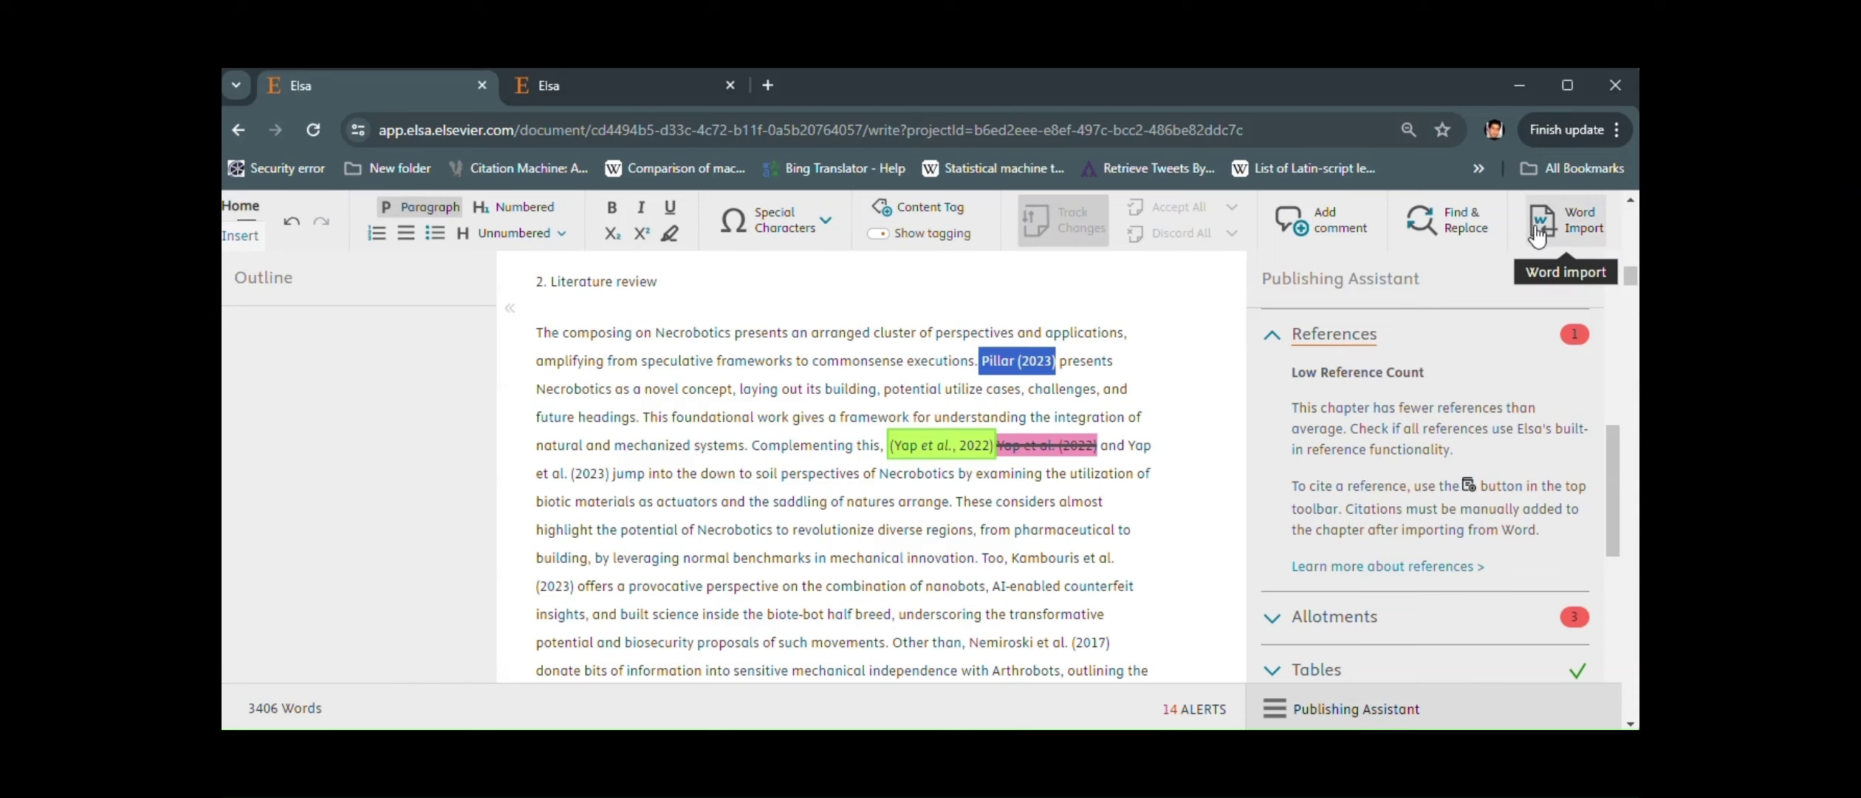
Open the chapter's References page to show its list of formatted citations
click(237, 212)
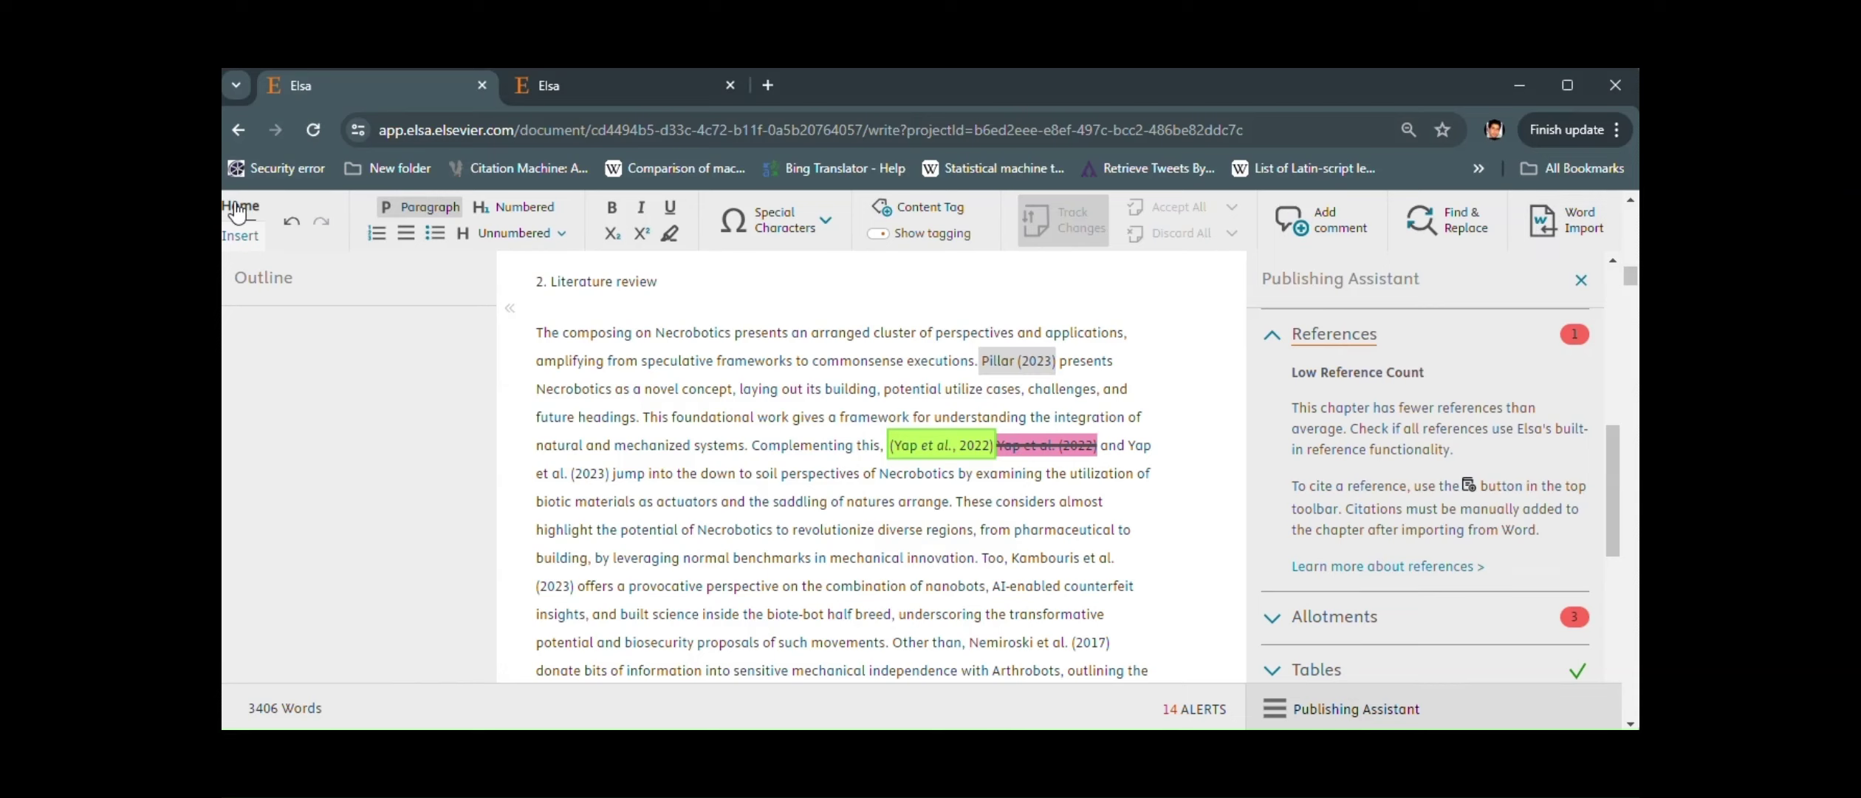
scroll(949, 333, up, 10)
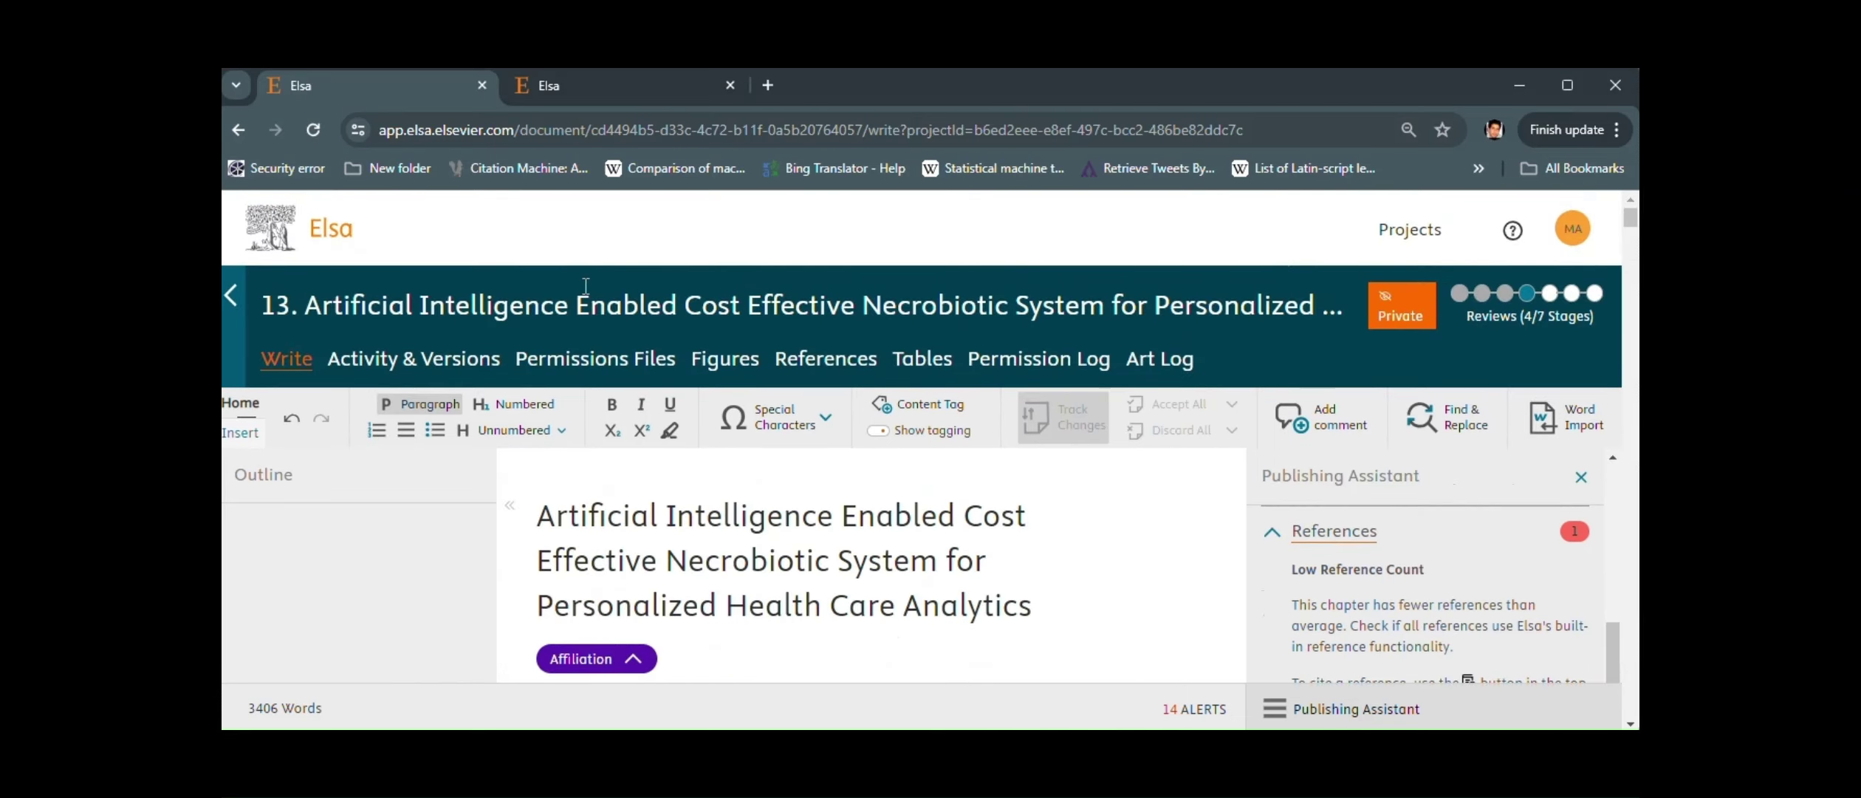
click(848, 358)
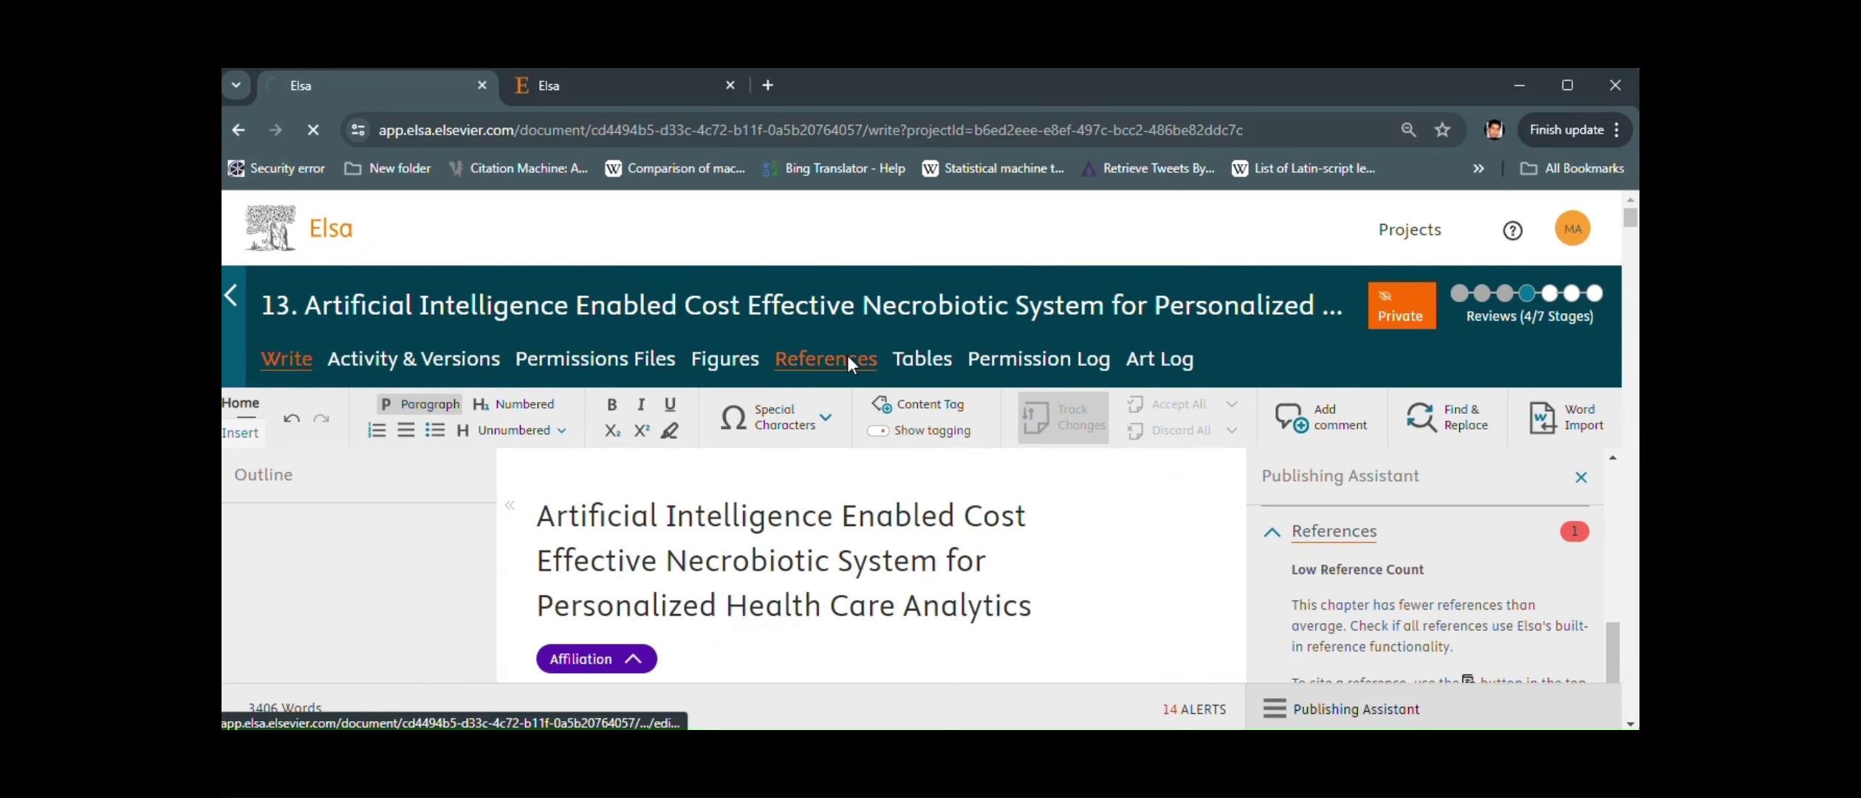
click(595, 83)
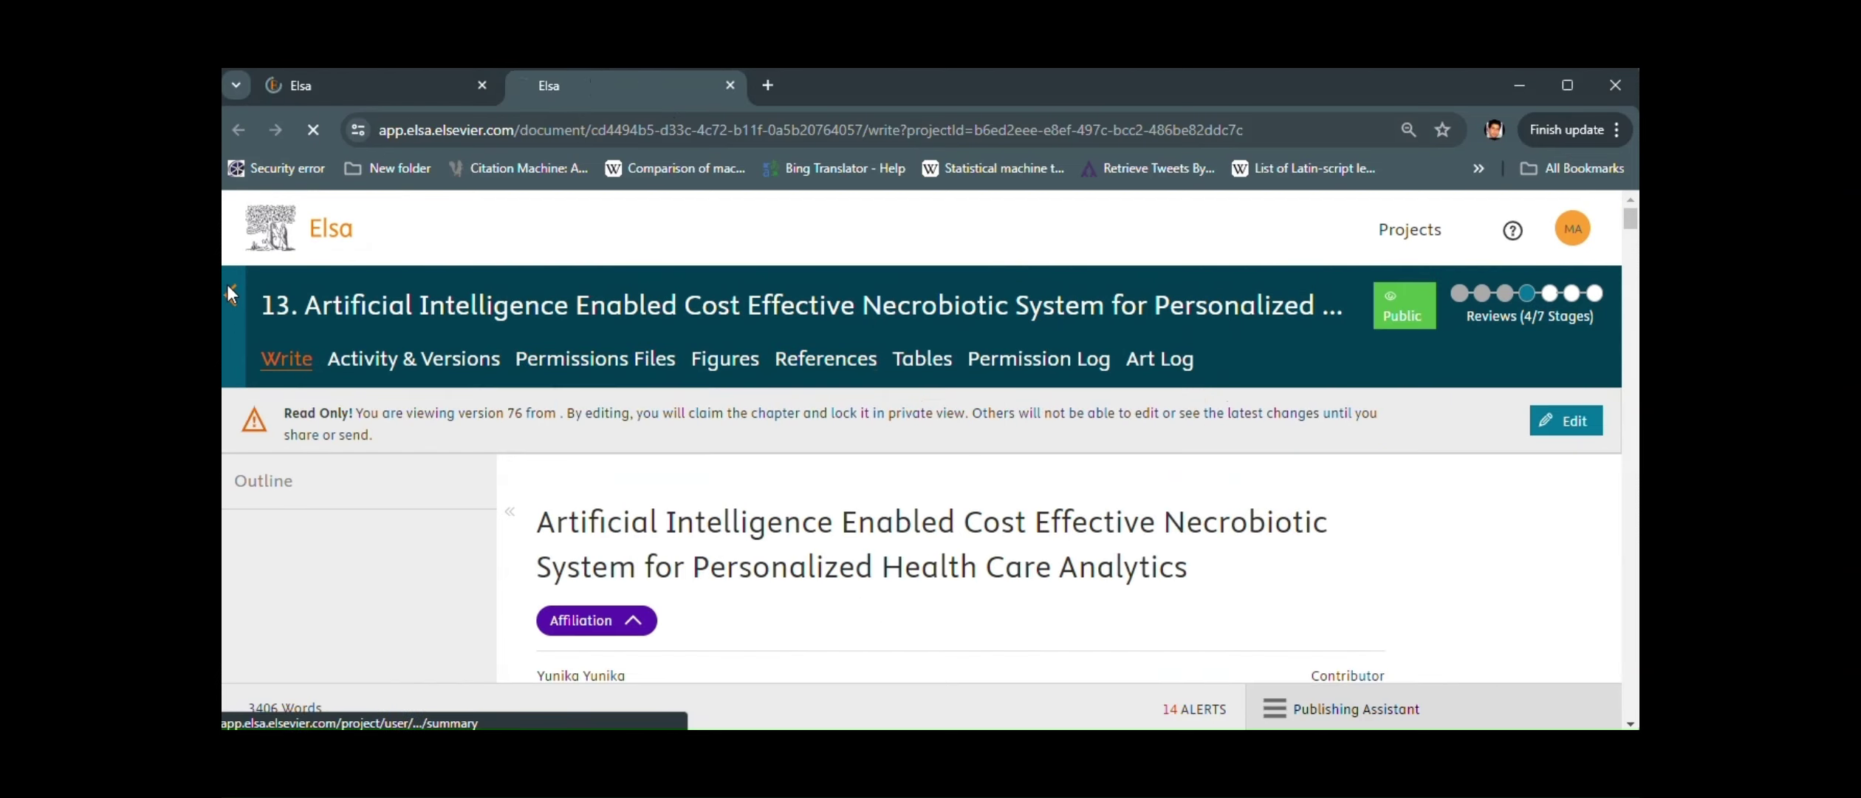
click(382, 85)
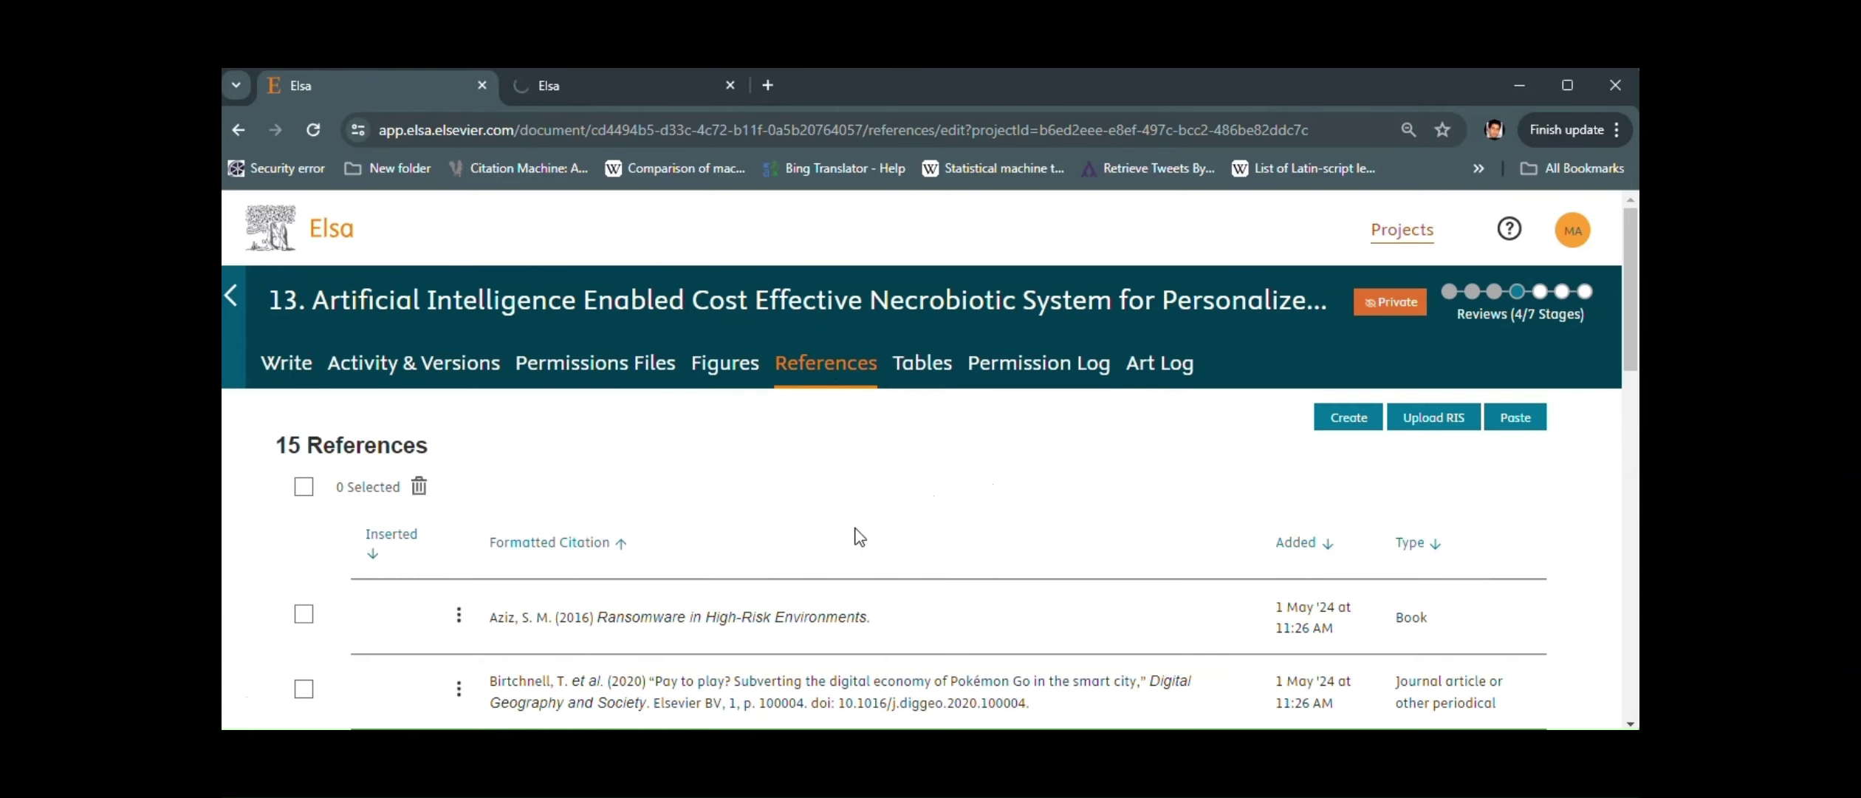
Look through the chapter's list of formatted citations and return to the chapter's text
scroll(857, 533, down, 5)
scroll(857, 537, down, 3)
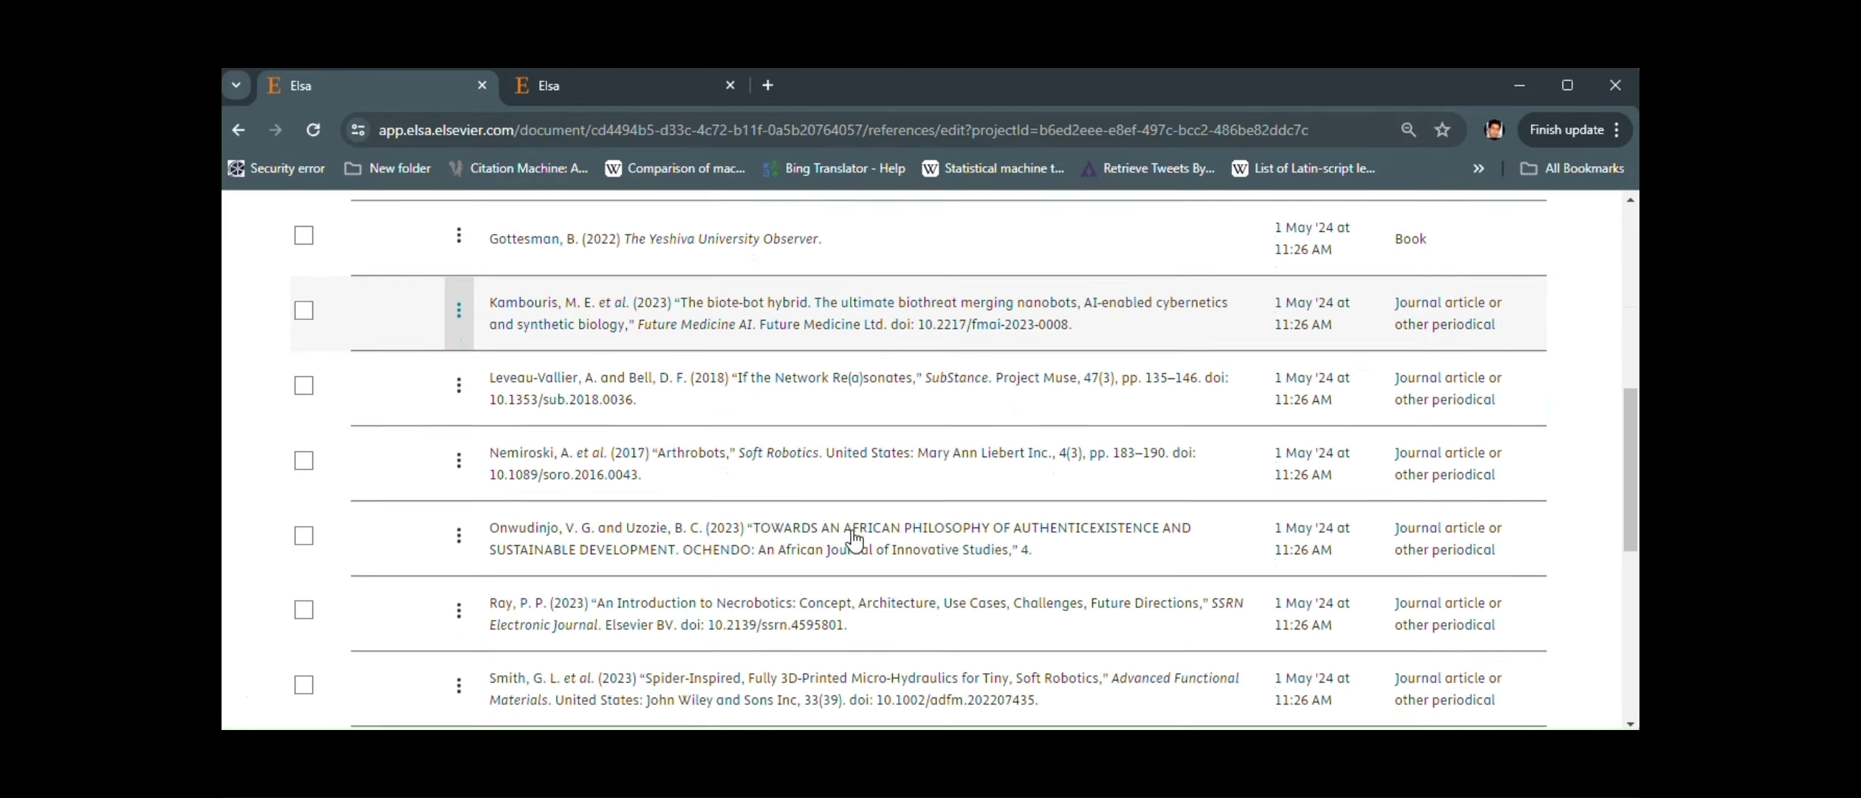
scroll(857, 538, up, 10)
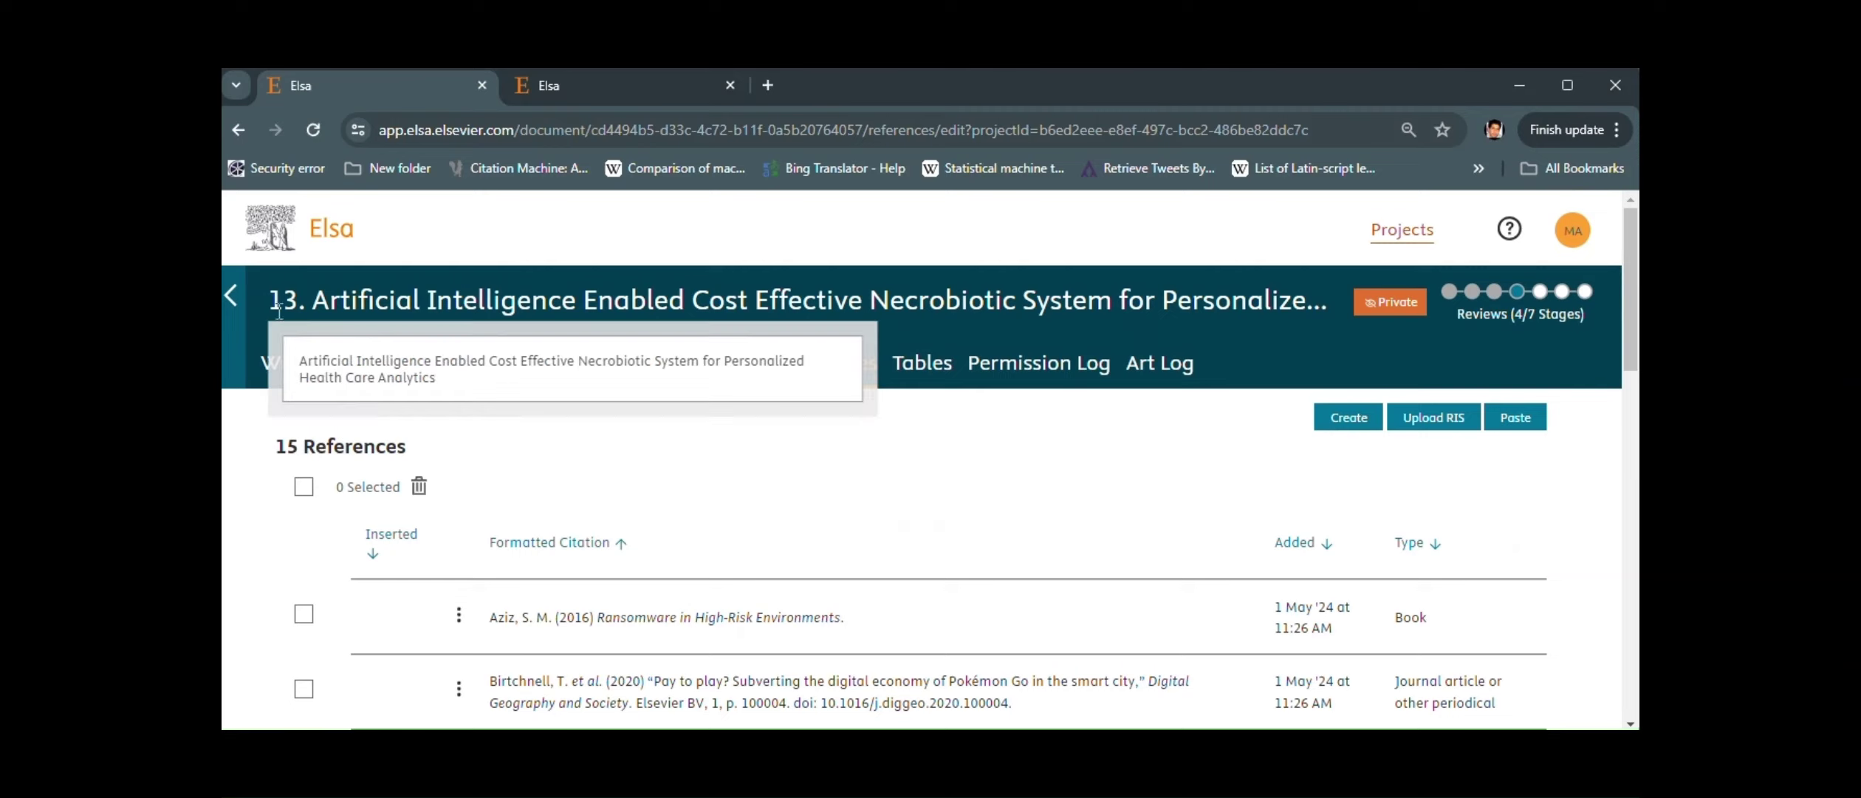
click(290, 362)
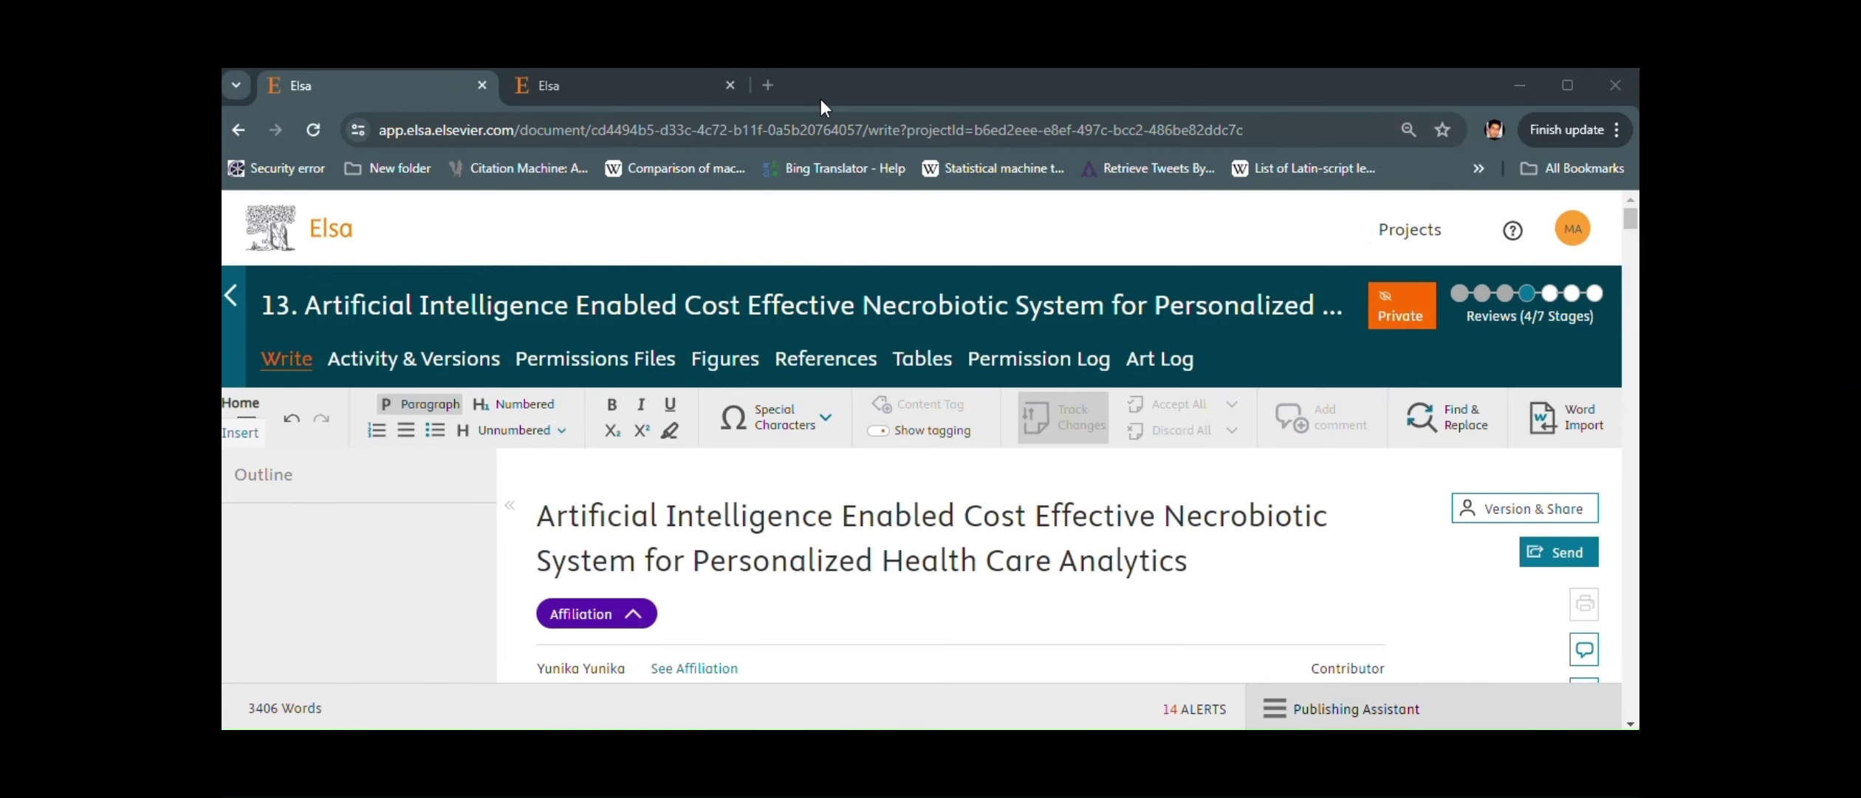
scroll(812, 530, down, 1)
scroll(812, 531, down, 2)
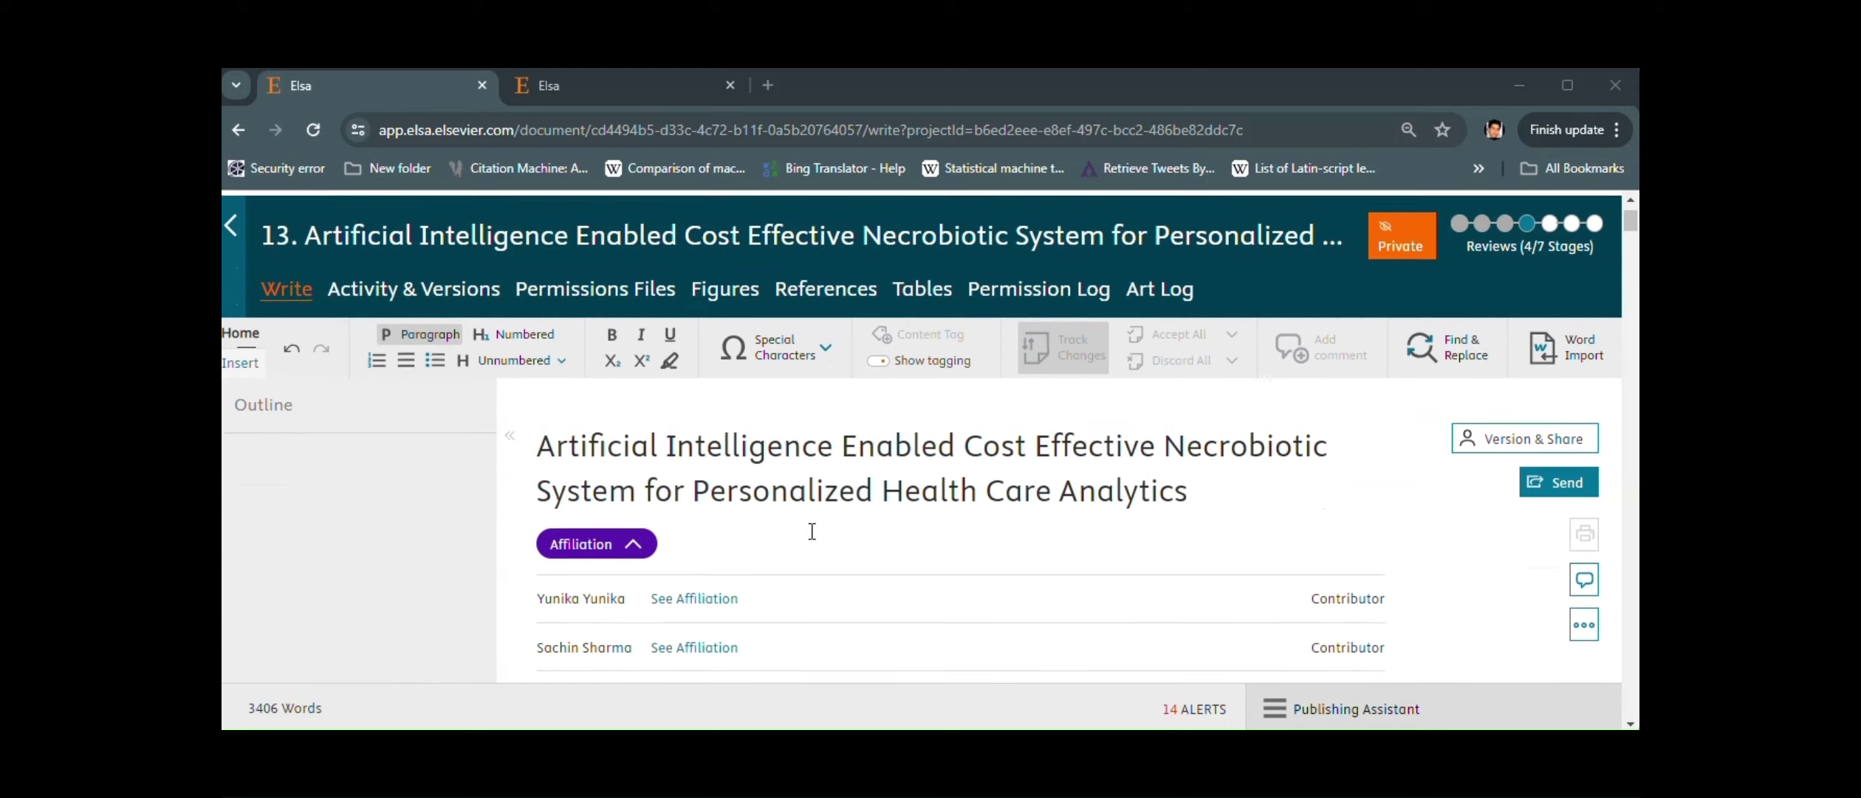
scroll(803, 520, up, 3)
Check chapter 13's figures, references, callouts and permissions status in the book's Chapter Progress overview
click(573, 77)
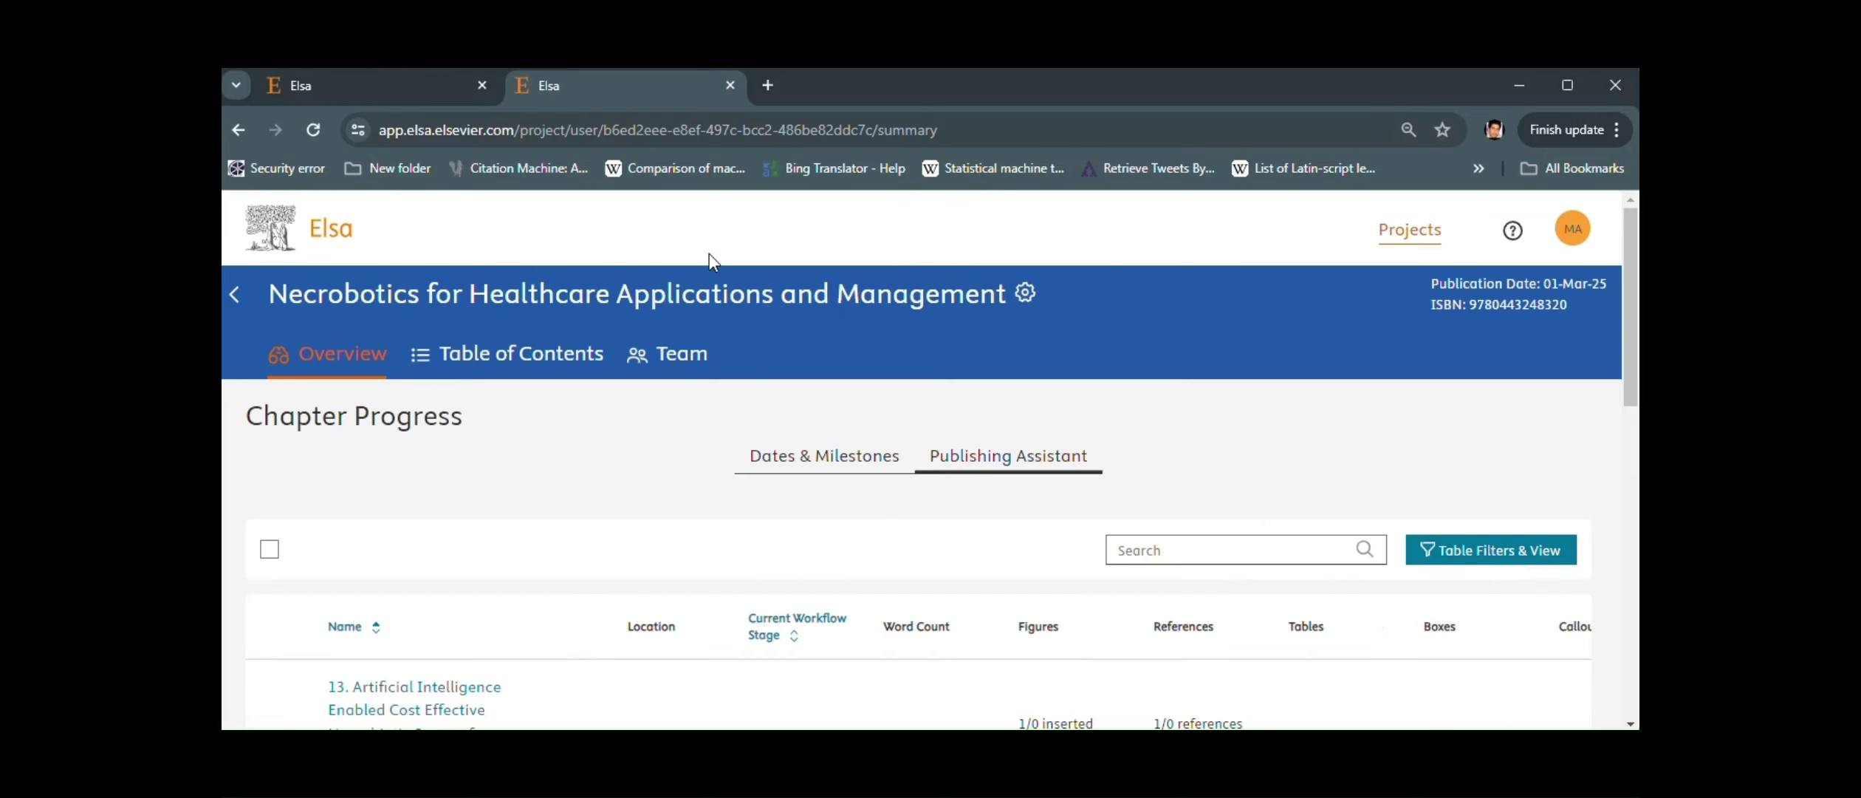
scroll(807, 465, down, 2)
scroll(806, 468, down, 2)
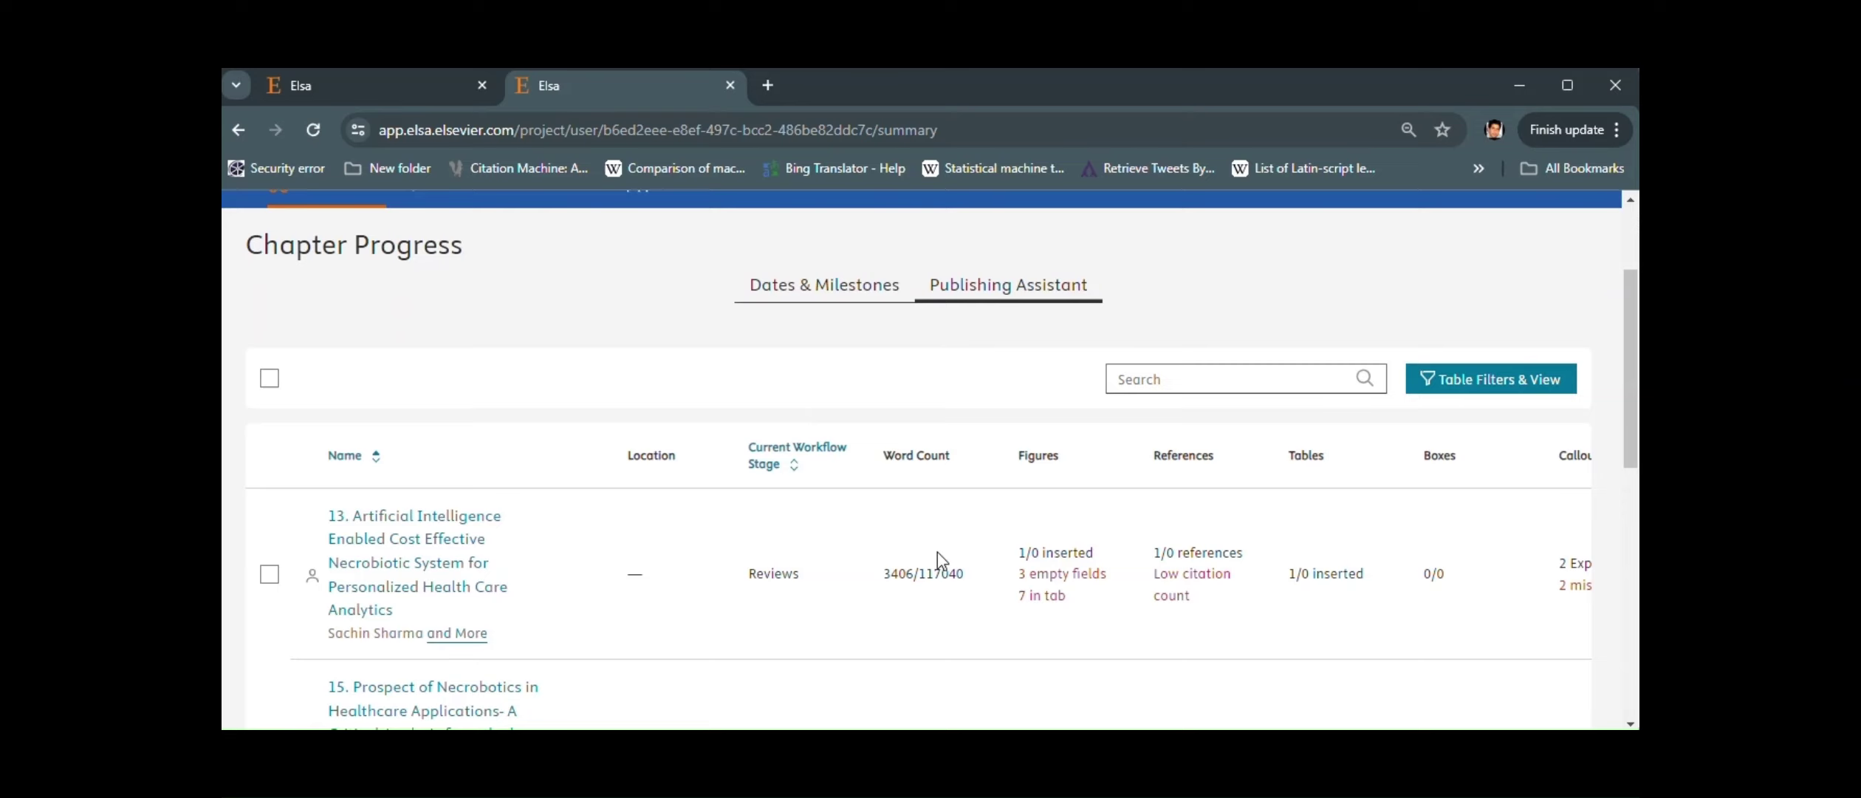
scroll(1151, 613, right, 3)
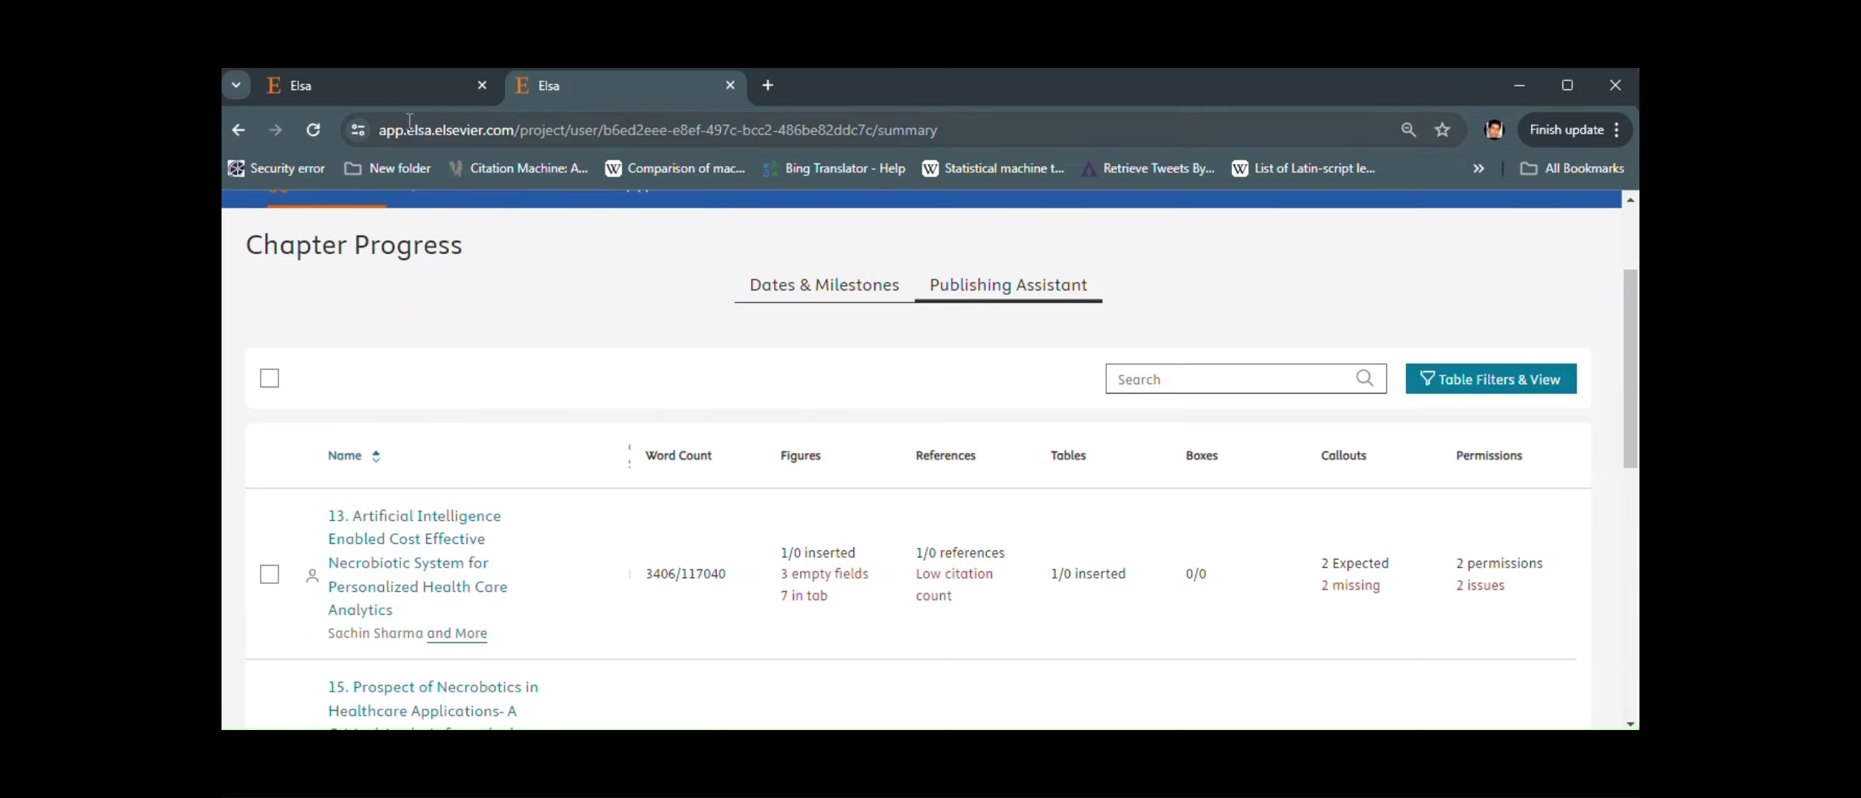
Return to the chapter and examine its abstract, Introduction and Literature review for citations still written as plain text
click(379, 87)
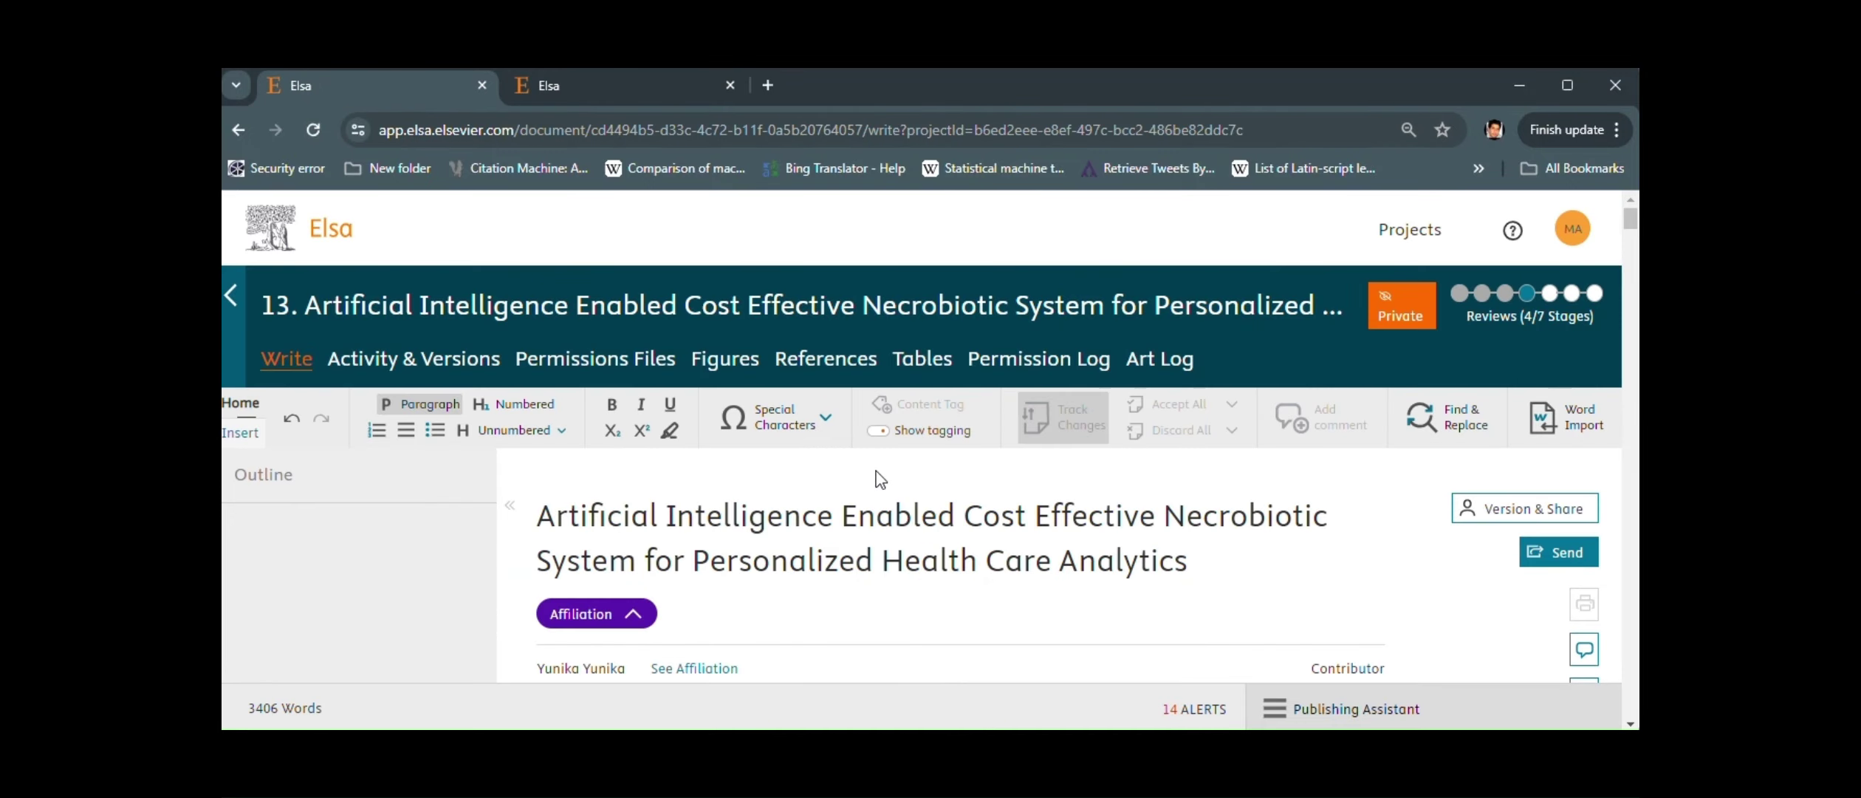
scroll(880, 478, down, 5)
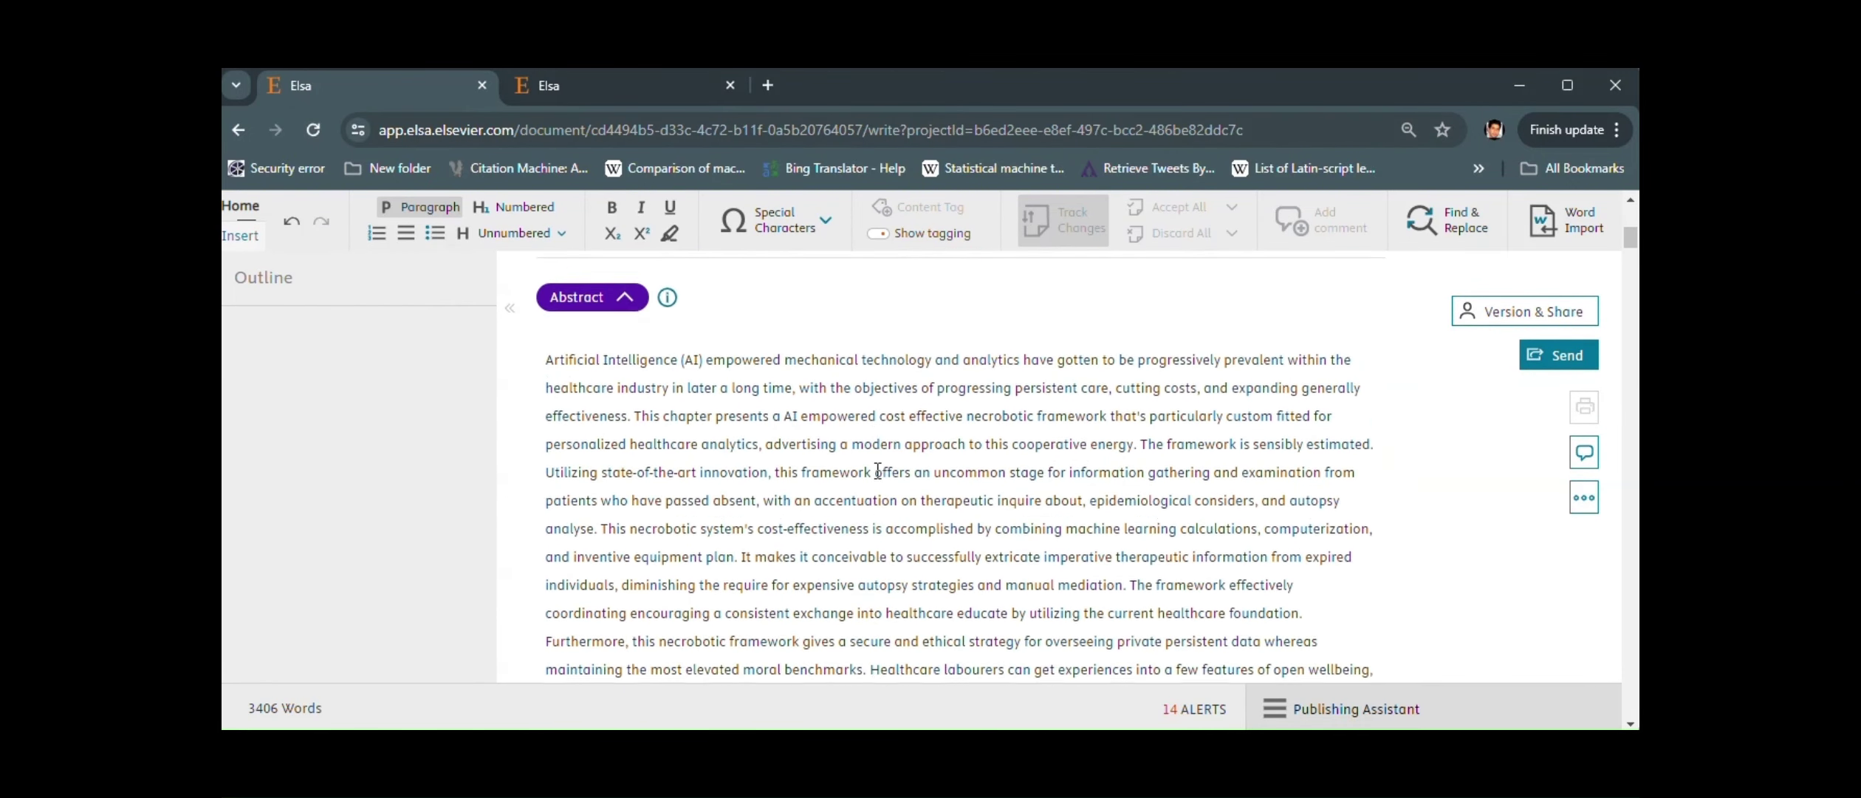
scroll(877, 471, down, 6)
scroll(563, 350, up, 3)
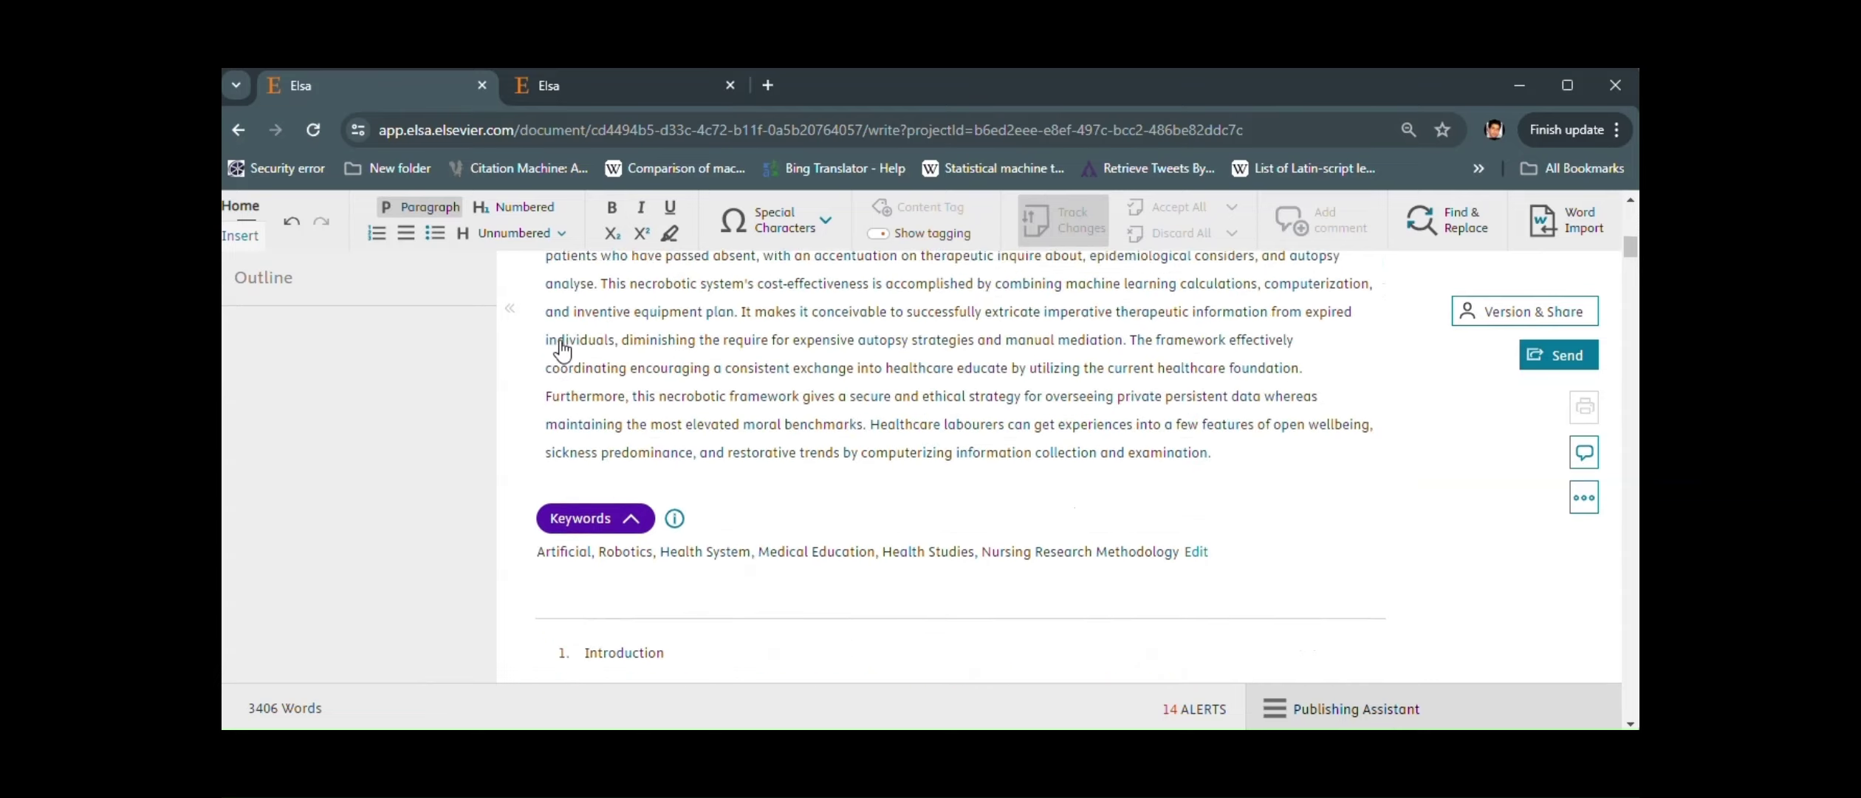
scroll(563, 350, up, 10)
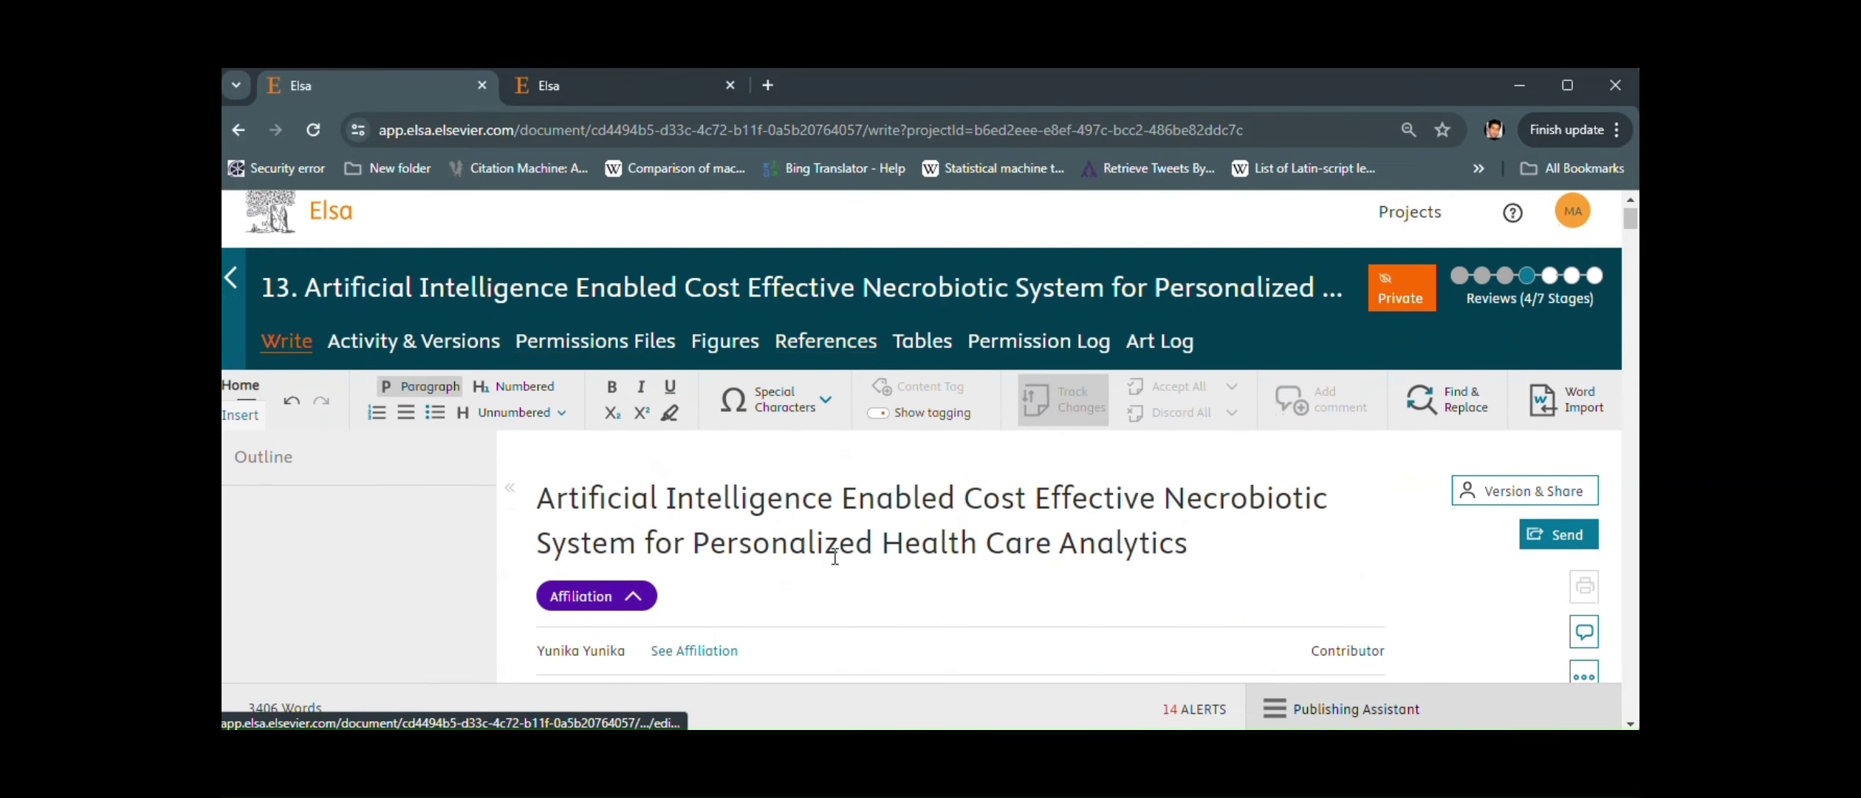
scroll(835, 556, down, 10)
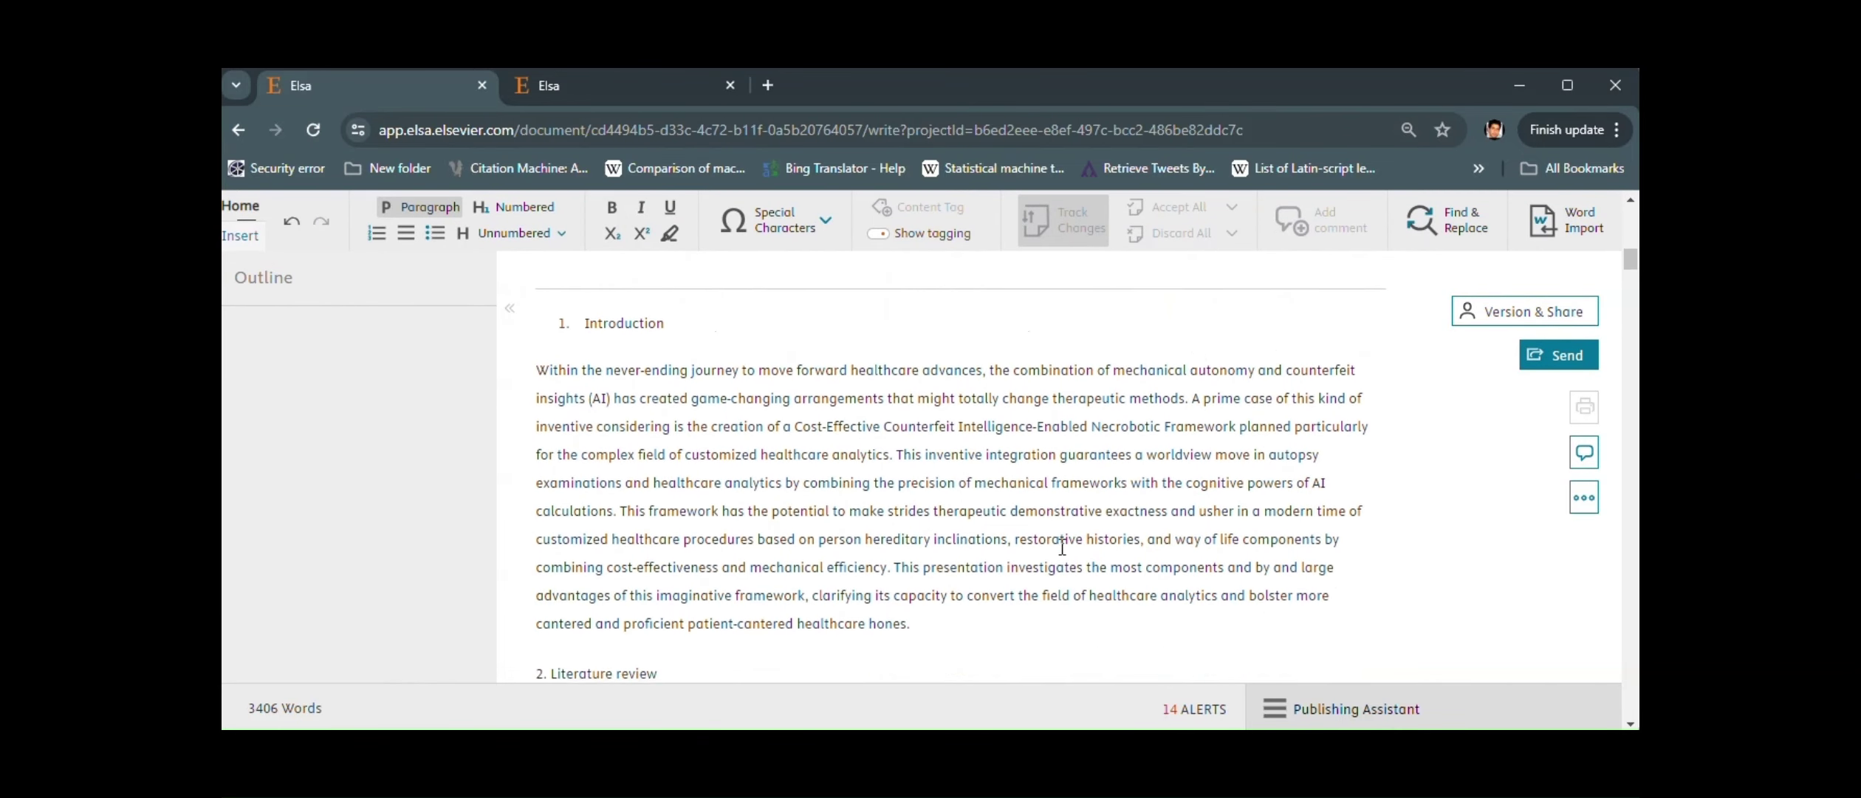
scroll(1062, 547, down, 3)
scroll(1118, 513, up, 3)
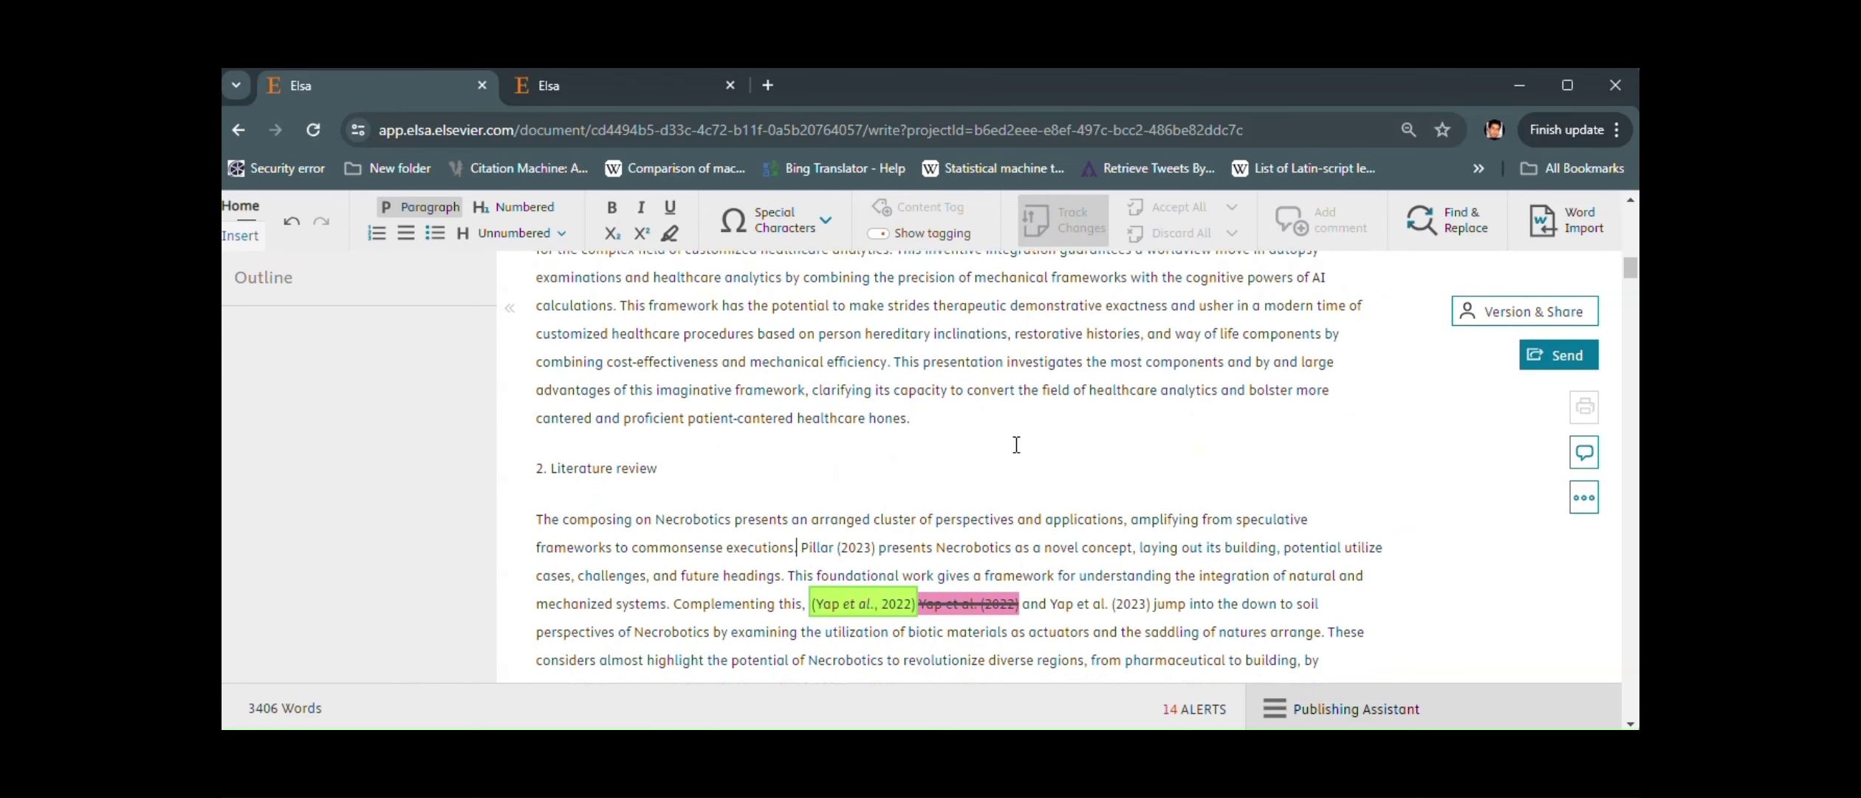
scroll(989, 436, up, 1)
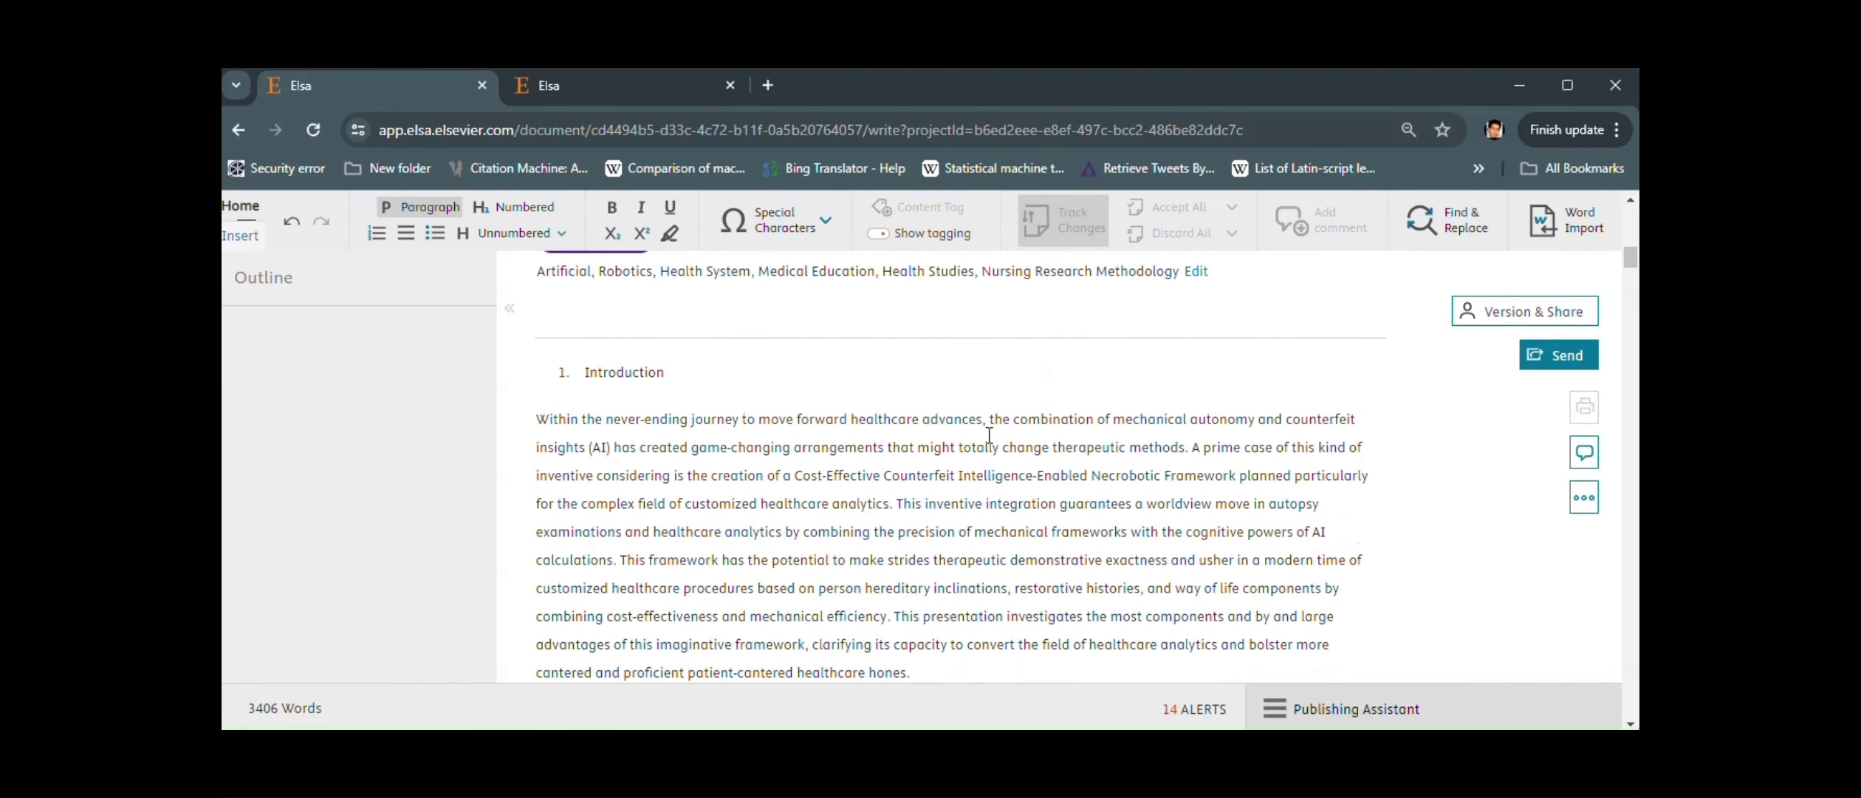
scroll(990, 435, down, 5)
scroll(989, 436, down, 2)
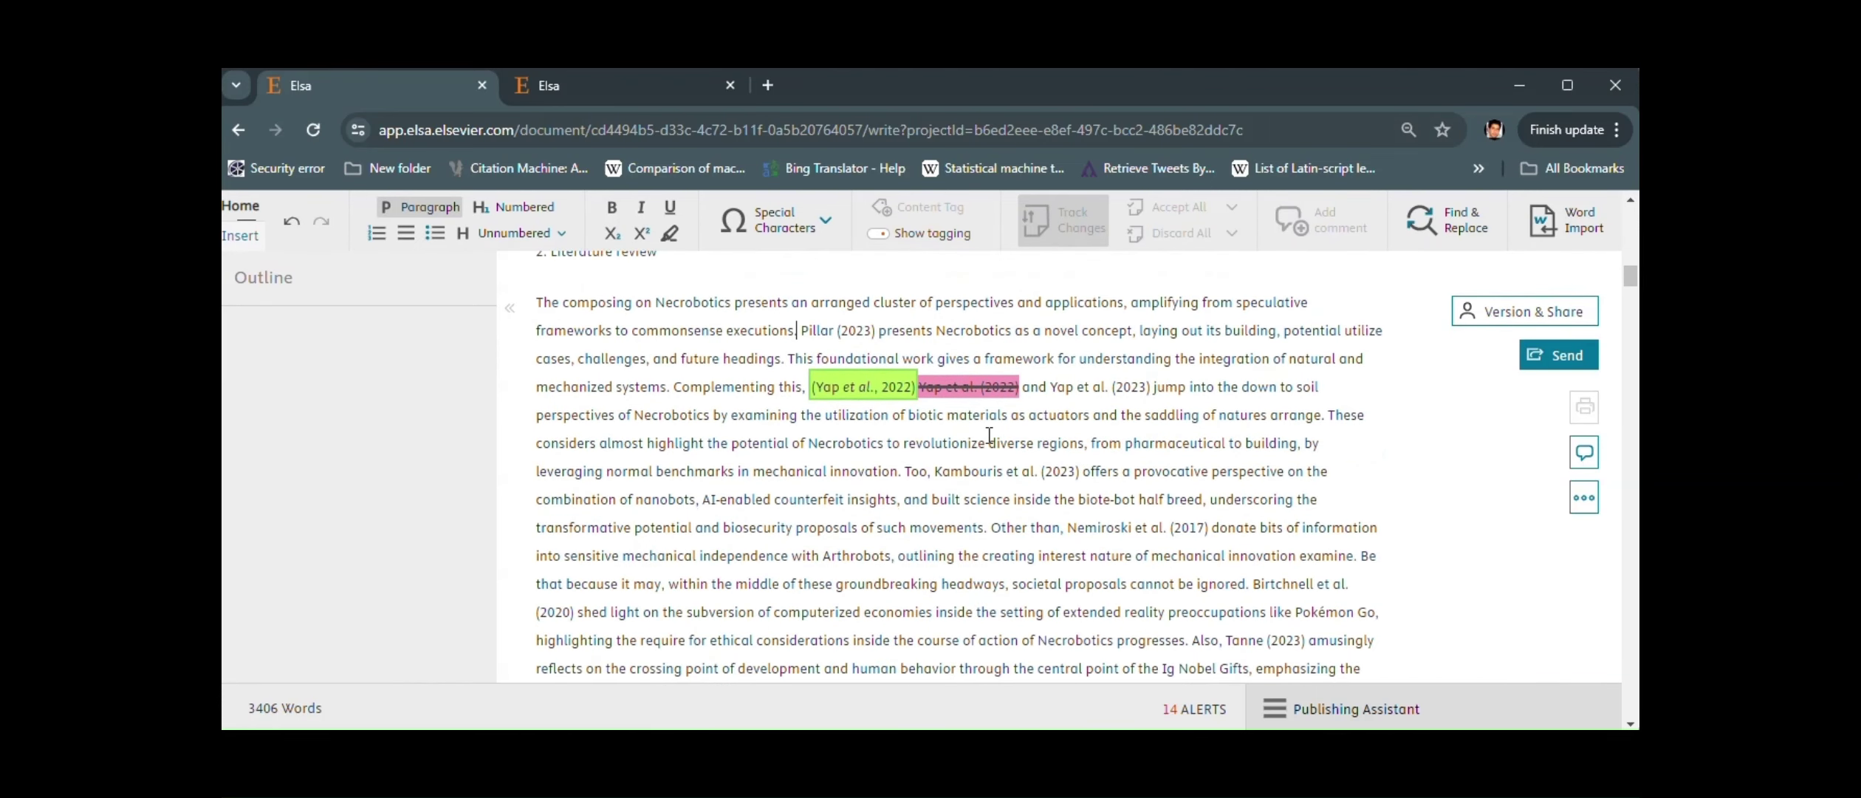
scroll(1129, 435, up, 4)
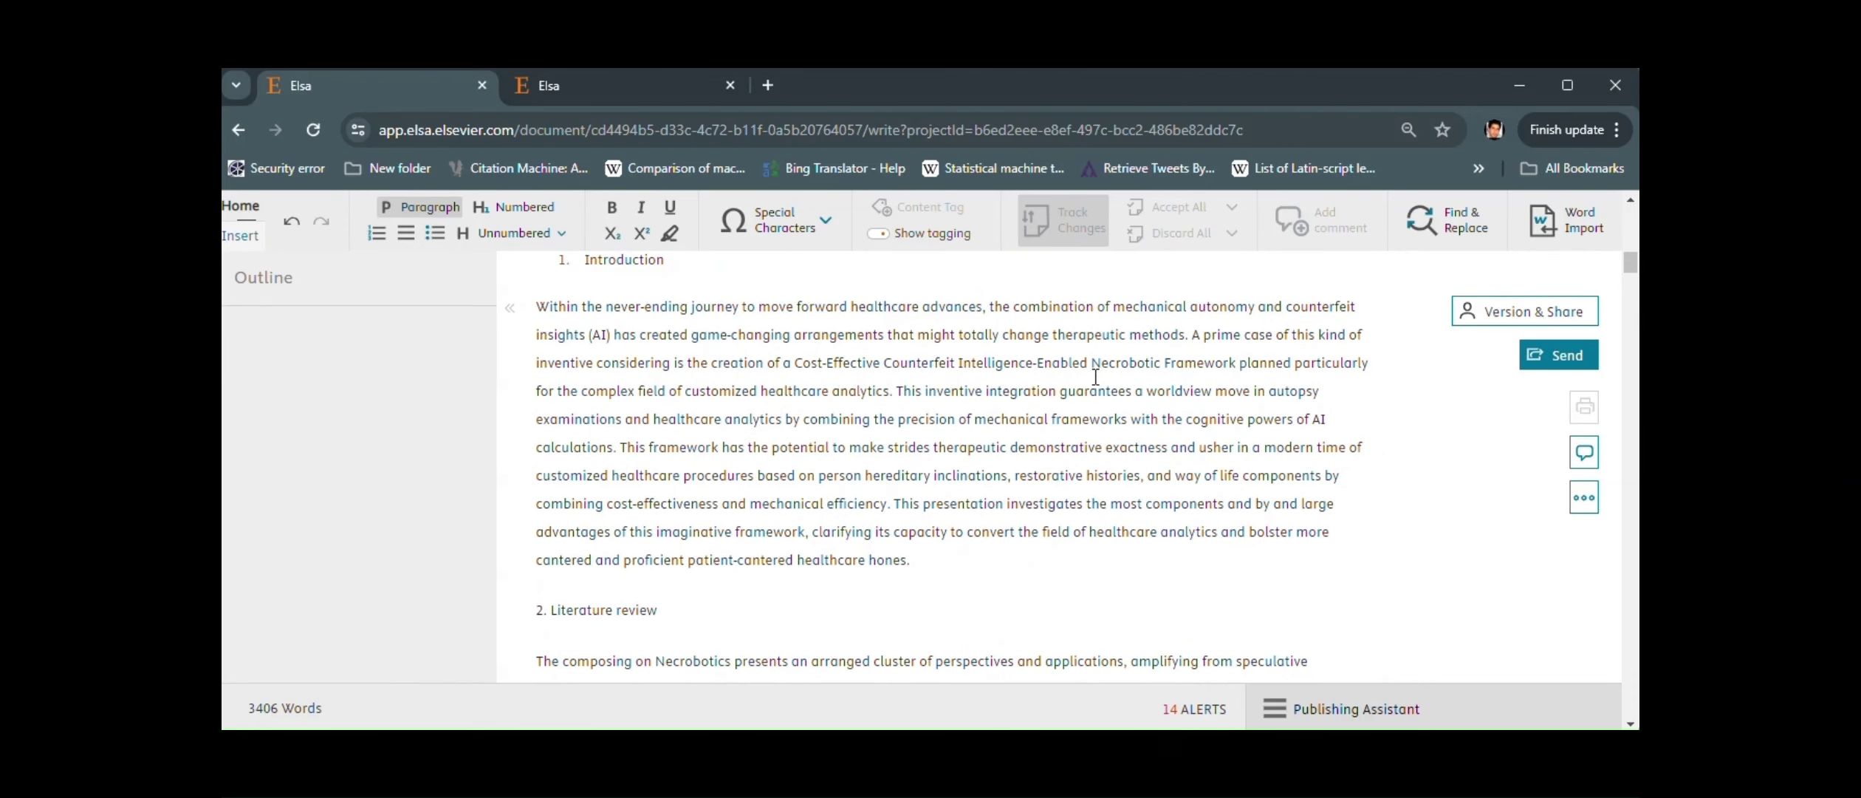
scroll(1095, 377, down, 5)
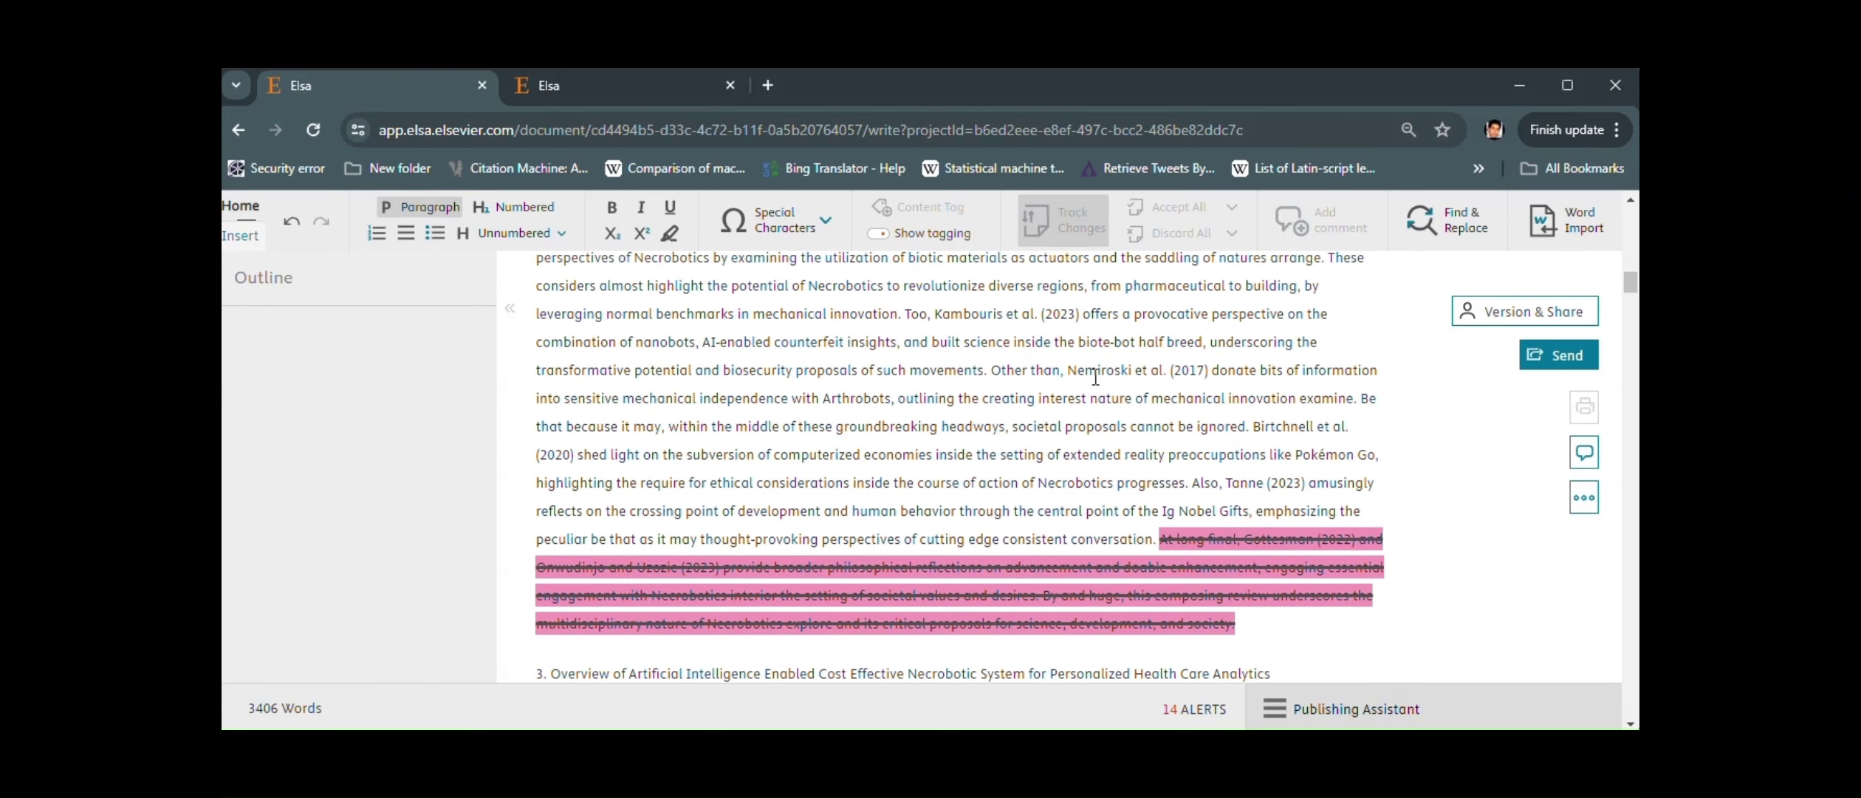
scroll(1095, 376, up, 1)
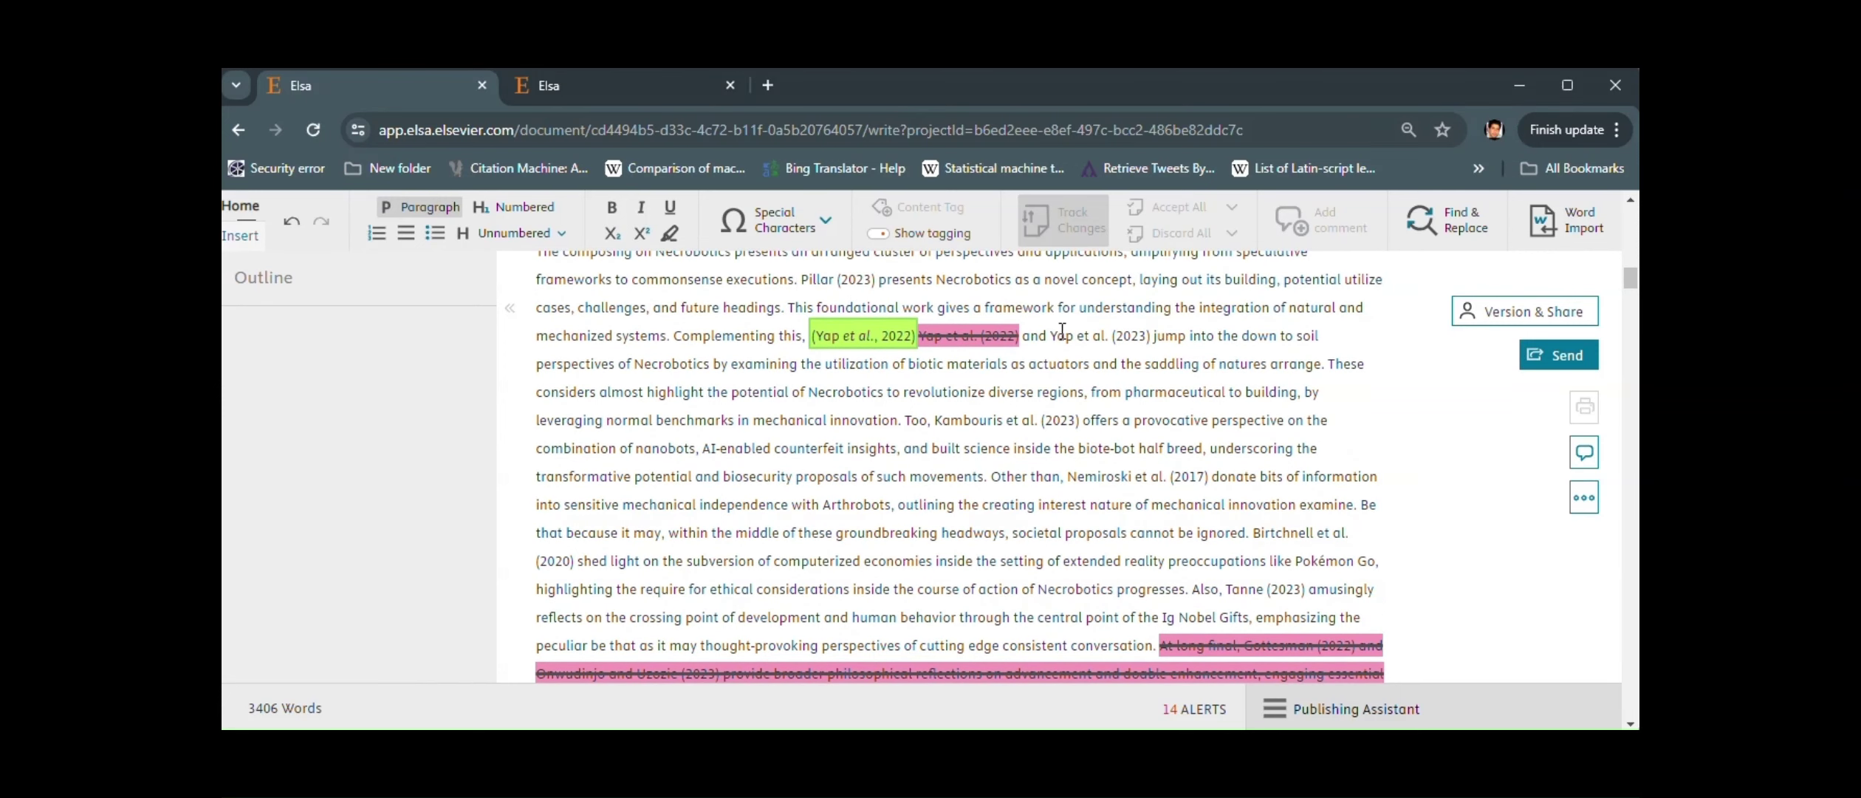
Select the plain-text 2023 citation following the replaced 2022 one in the Literature review and open the reference library for insertion
scroll(1060, 330, up, 1)
drag(1051, 342, 1150, 346)
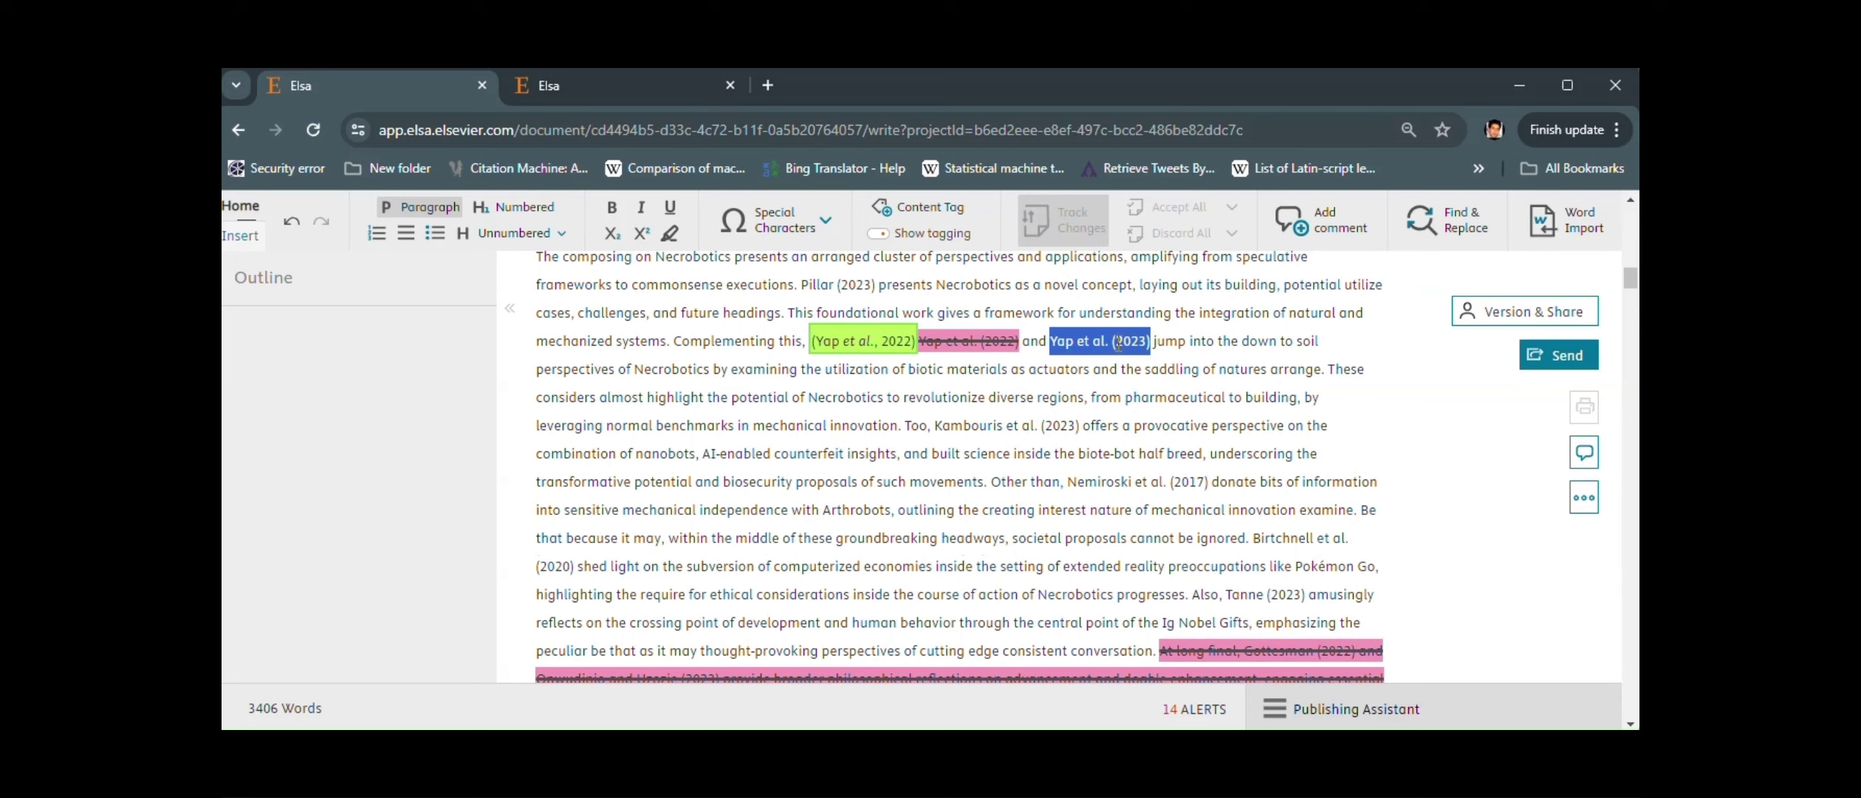
scroll(999, 311, up, 10)
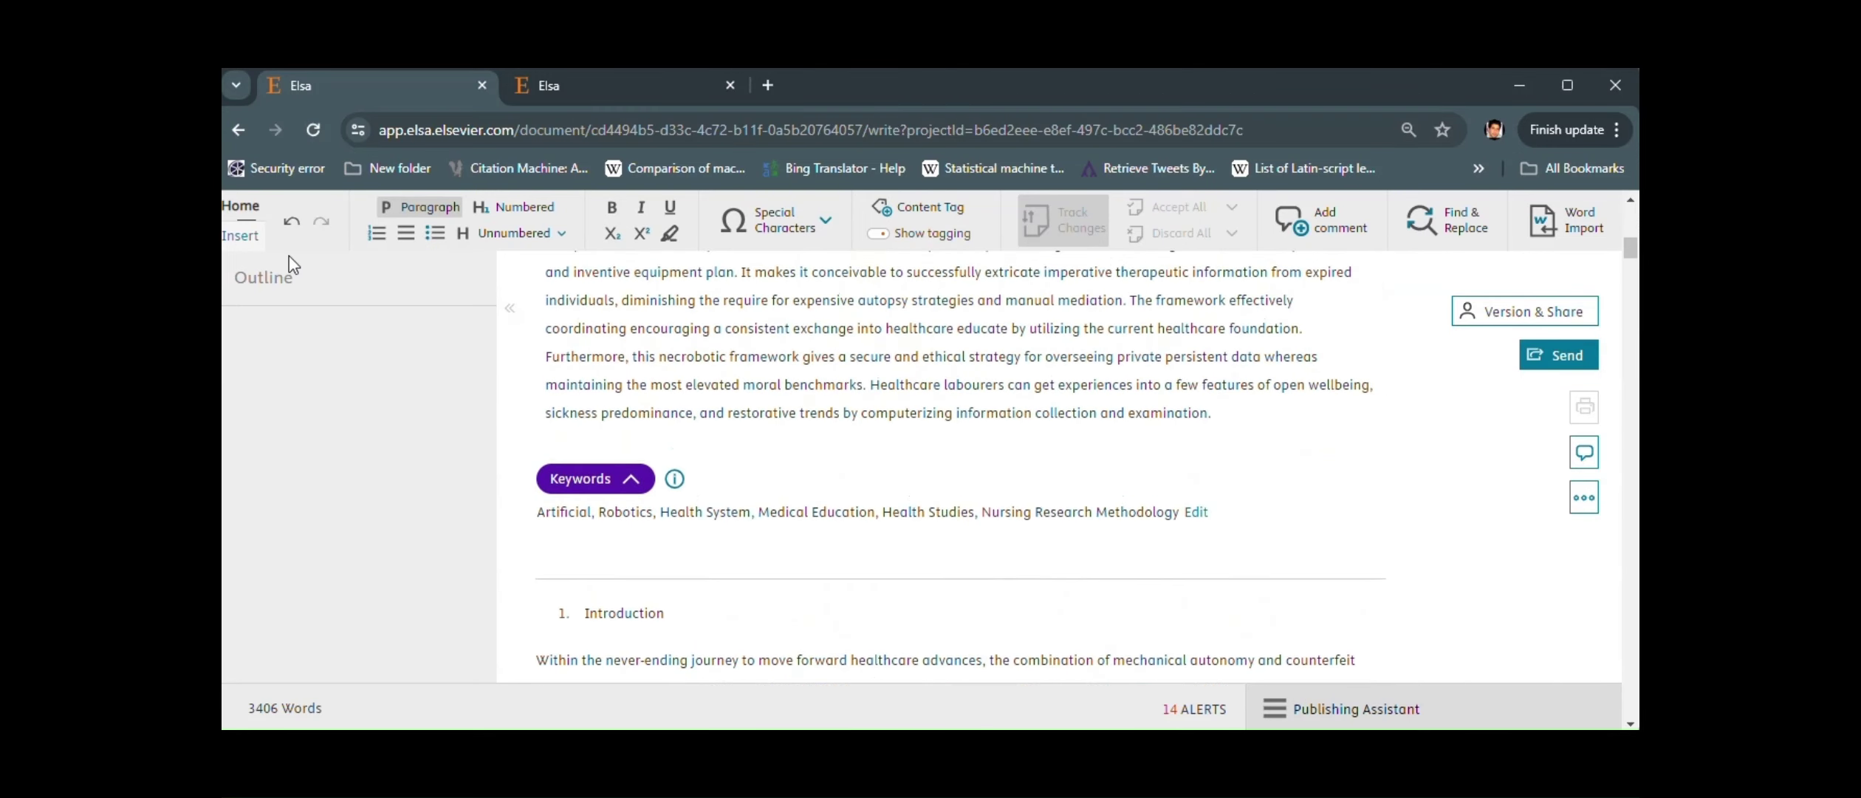
click(246, 237)
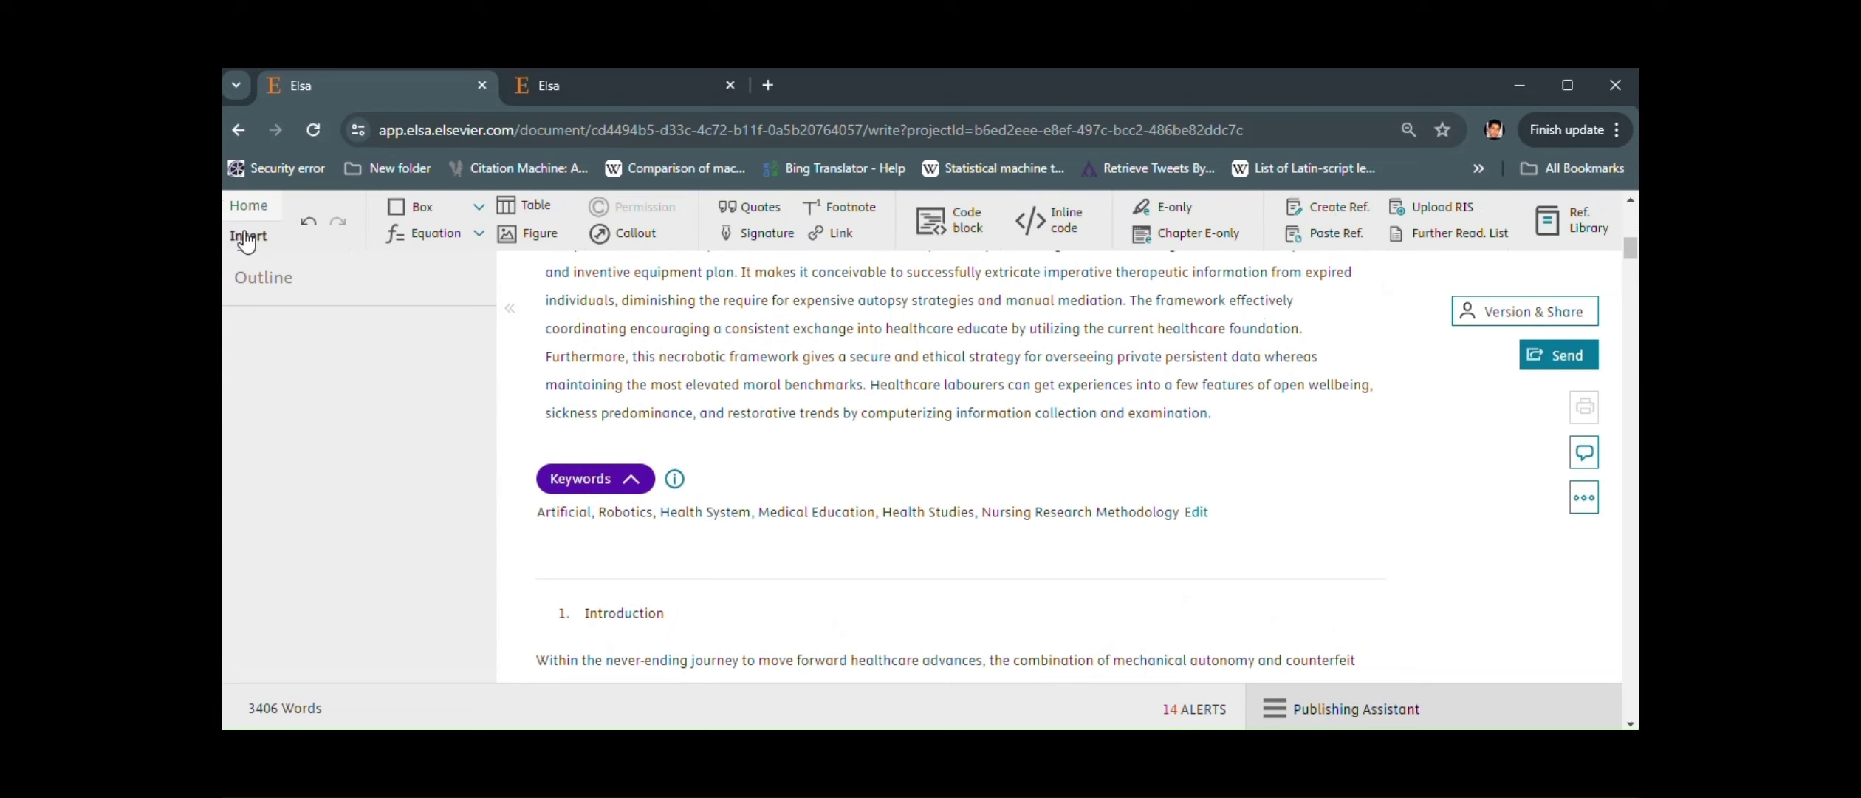
click(1573, 234)
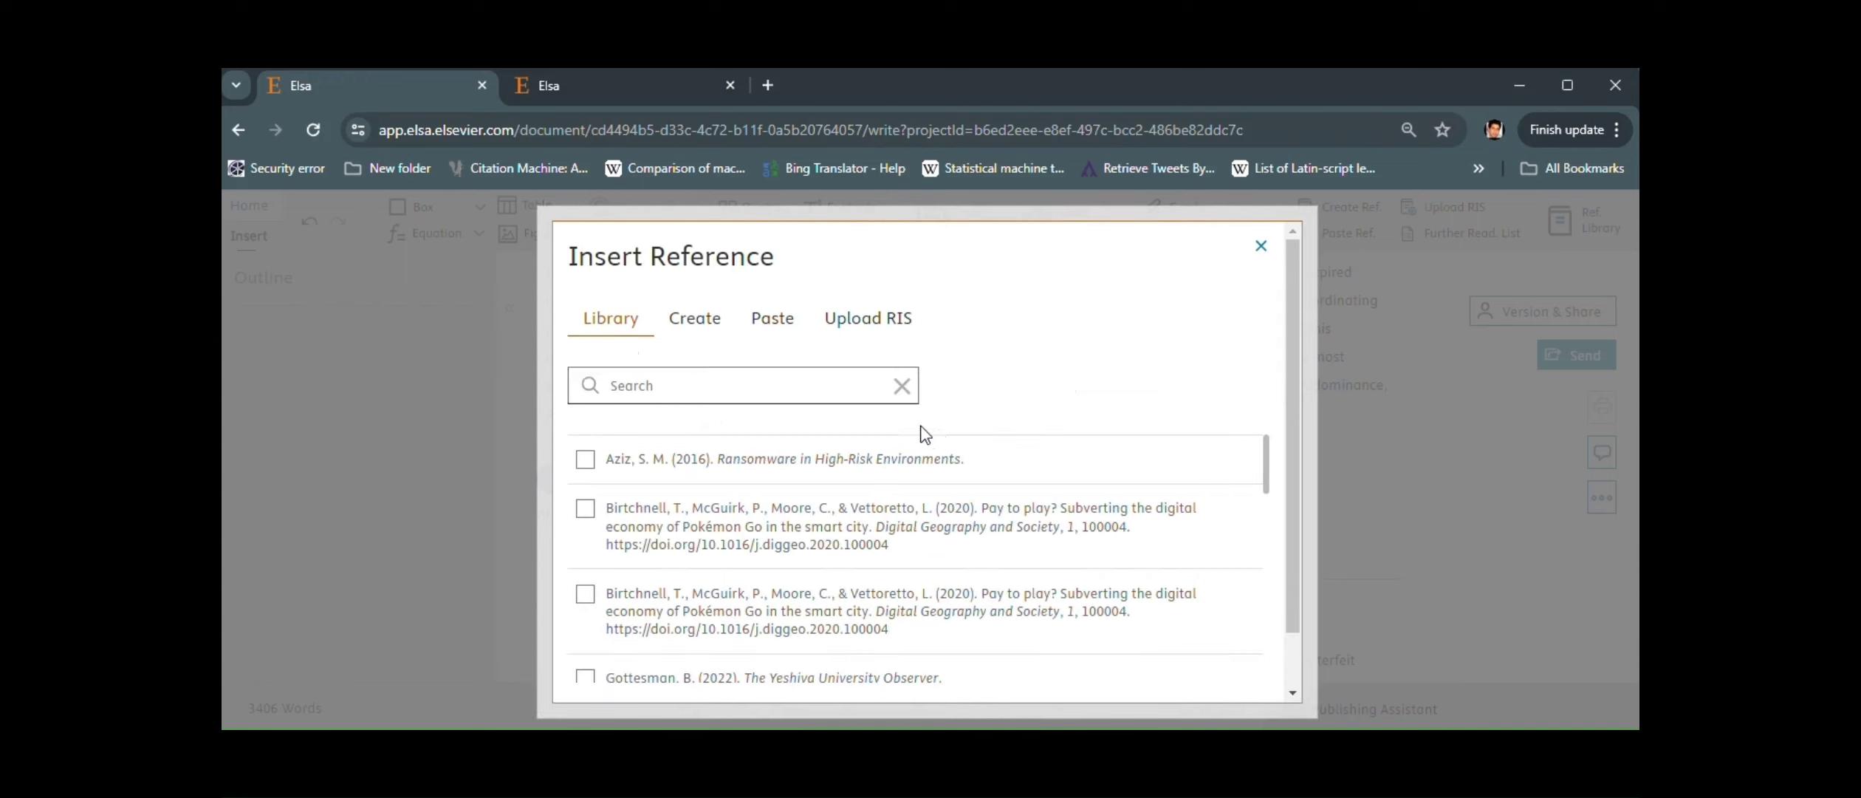
Search the library by the cited author's surname and insert the 2023 reference "Harnessing nature's design with necrobotics" in place of the selected text
click(782, 382)
text(Yap et al. (2023))
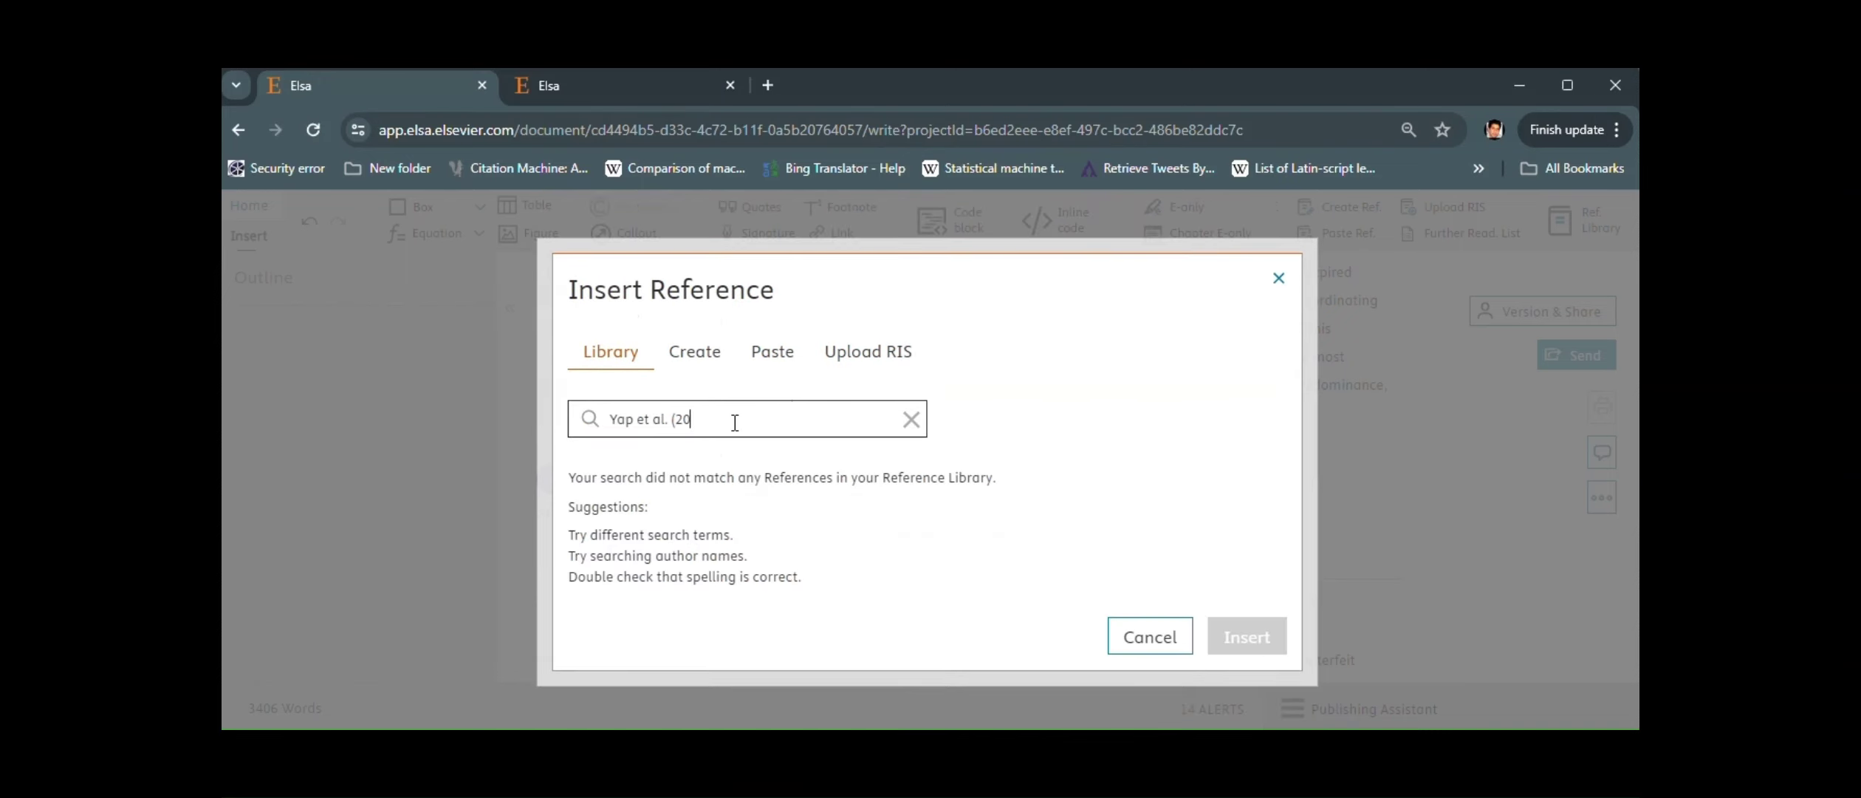
key(BackSpace)
key(BackSpace)
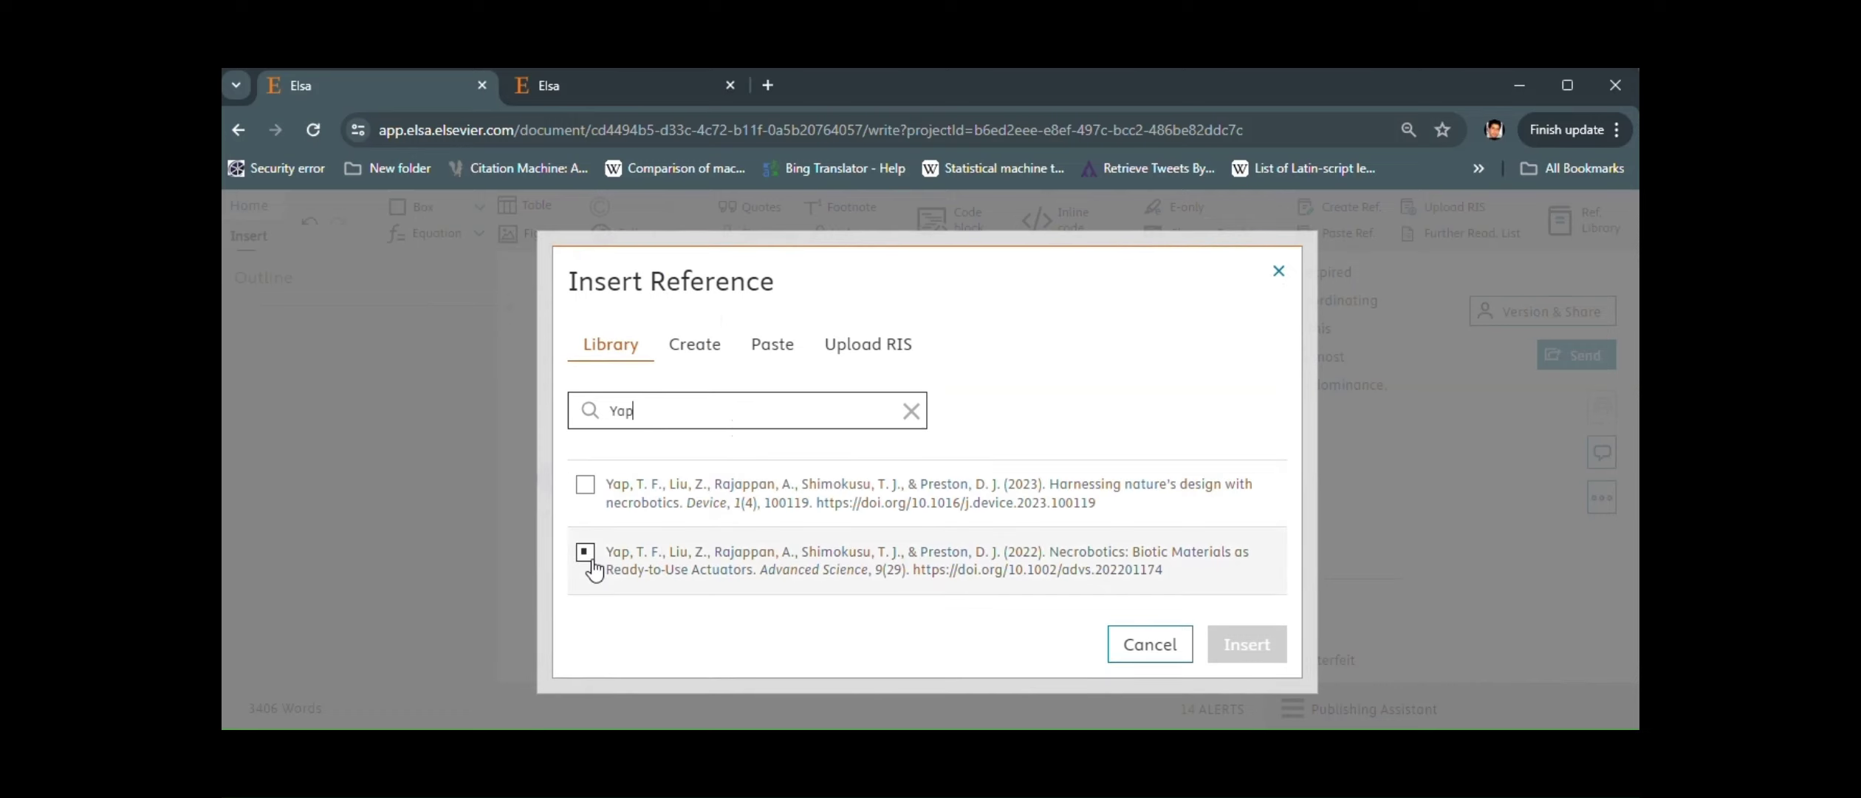
click(585, 484)
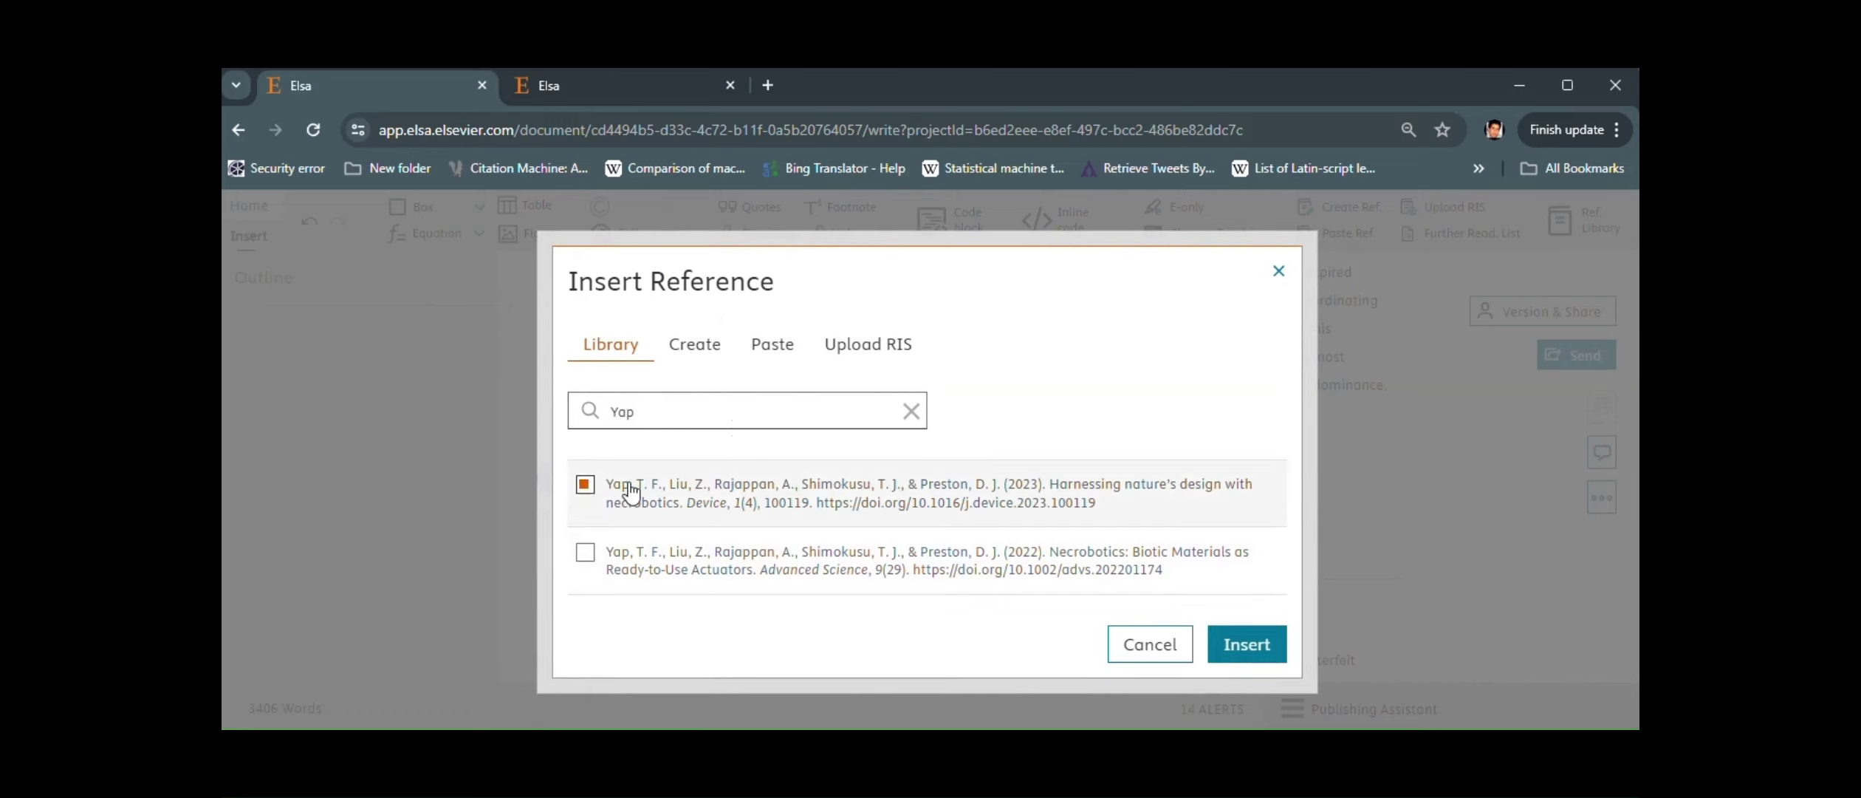
click(1246, 644)
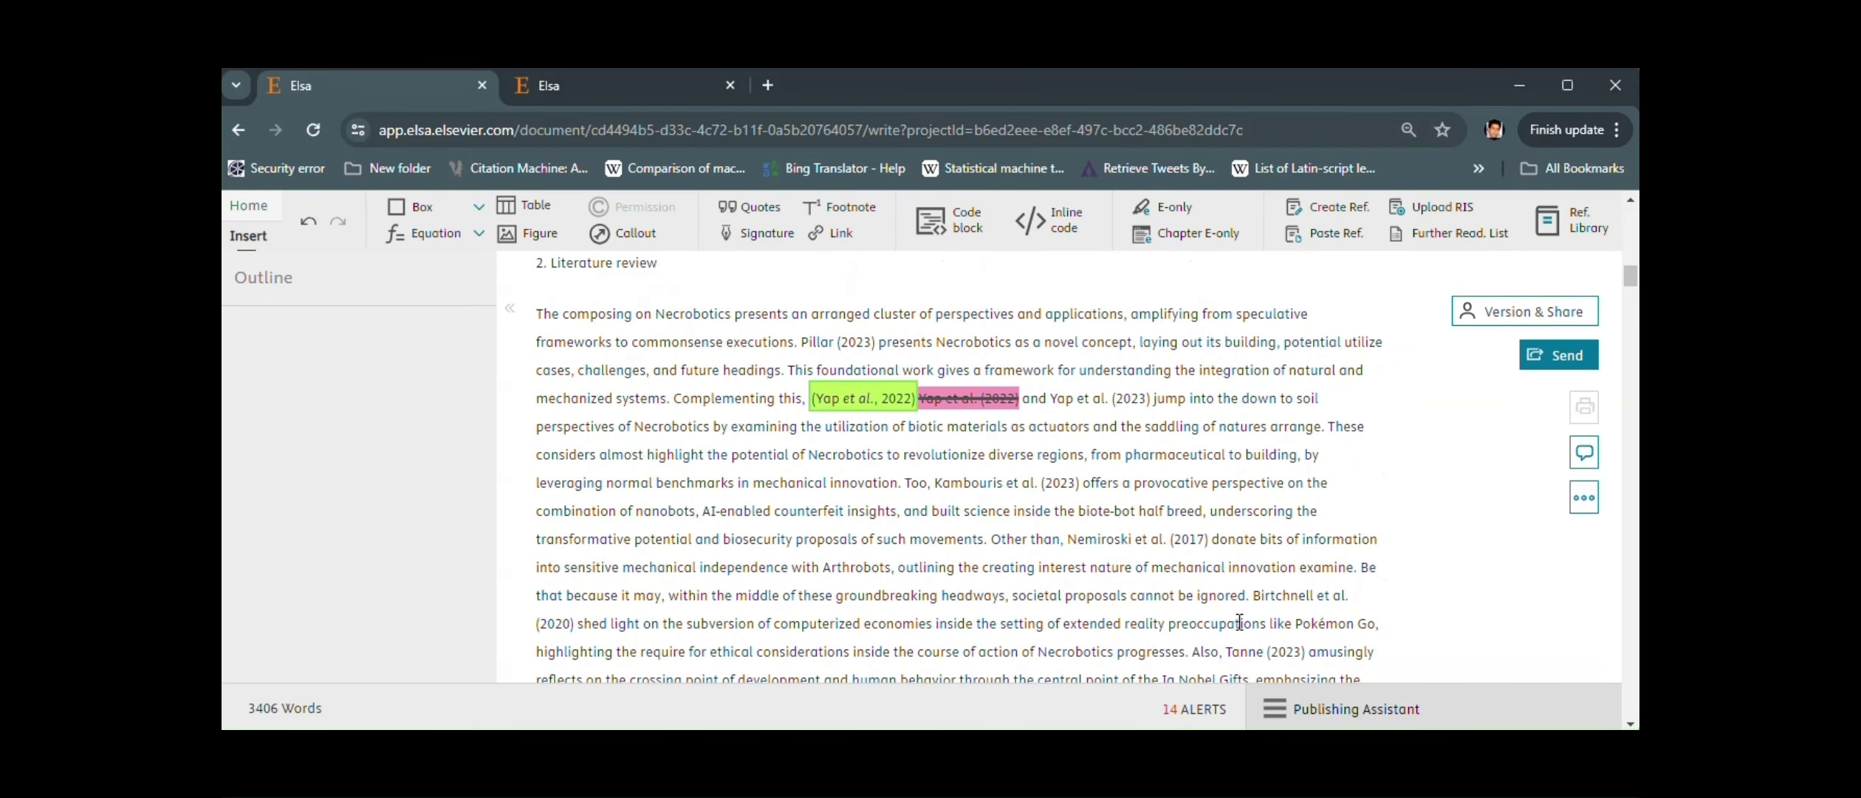
click(1096, 406)
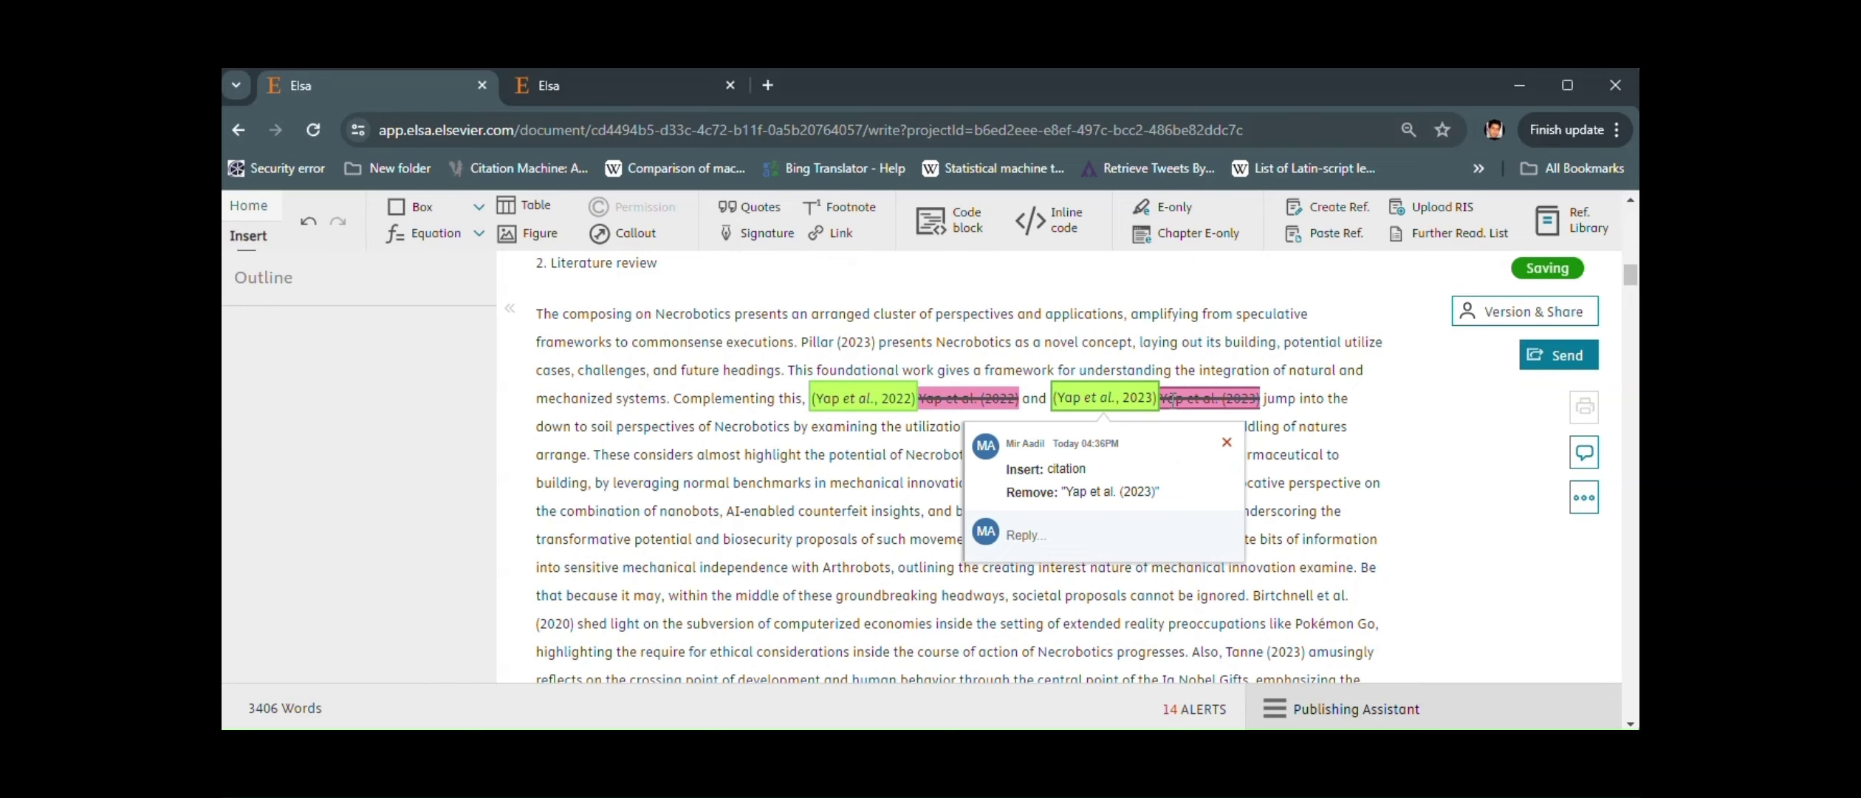
Examine the built-in References section at the chapter's end and compare it with the manually numbered reference list above it
scroll(1350, 532, down, 15)
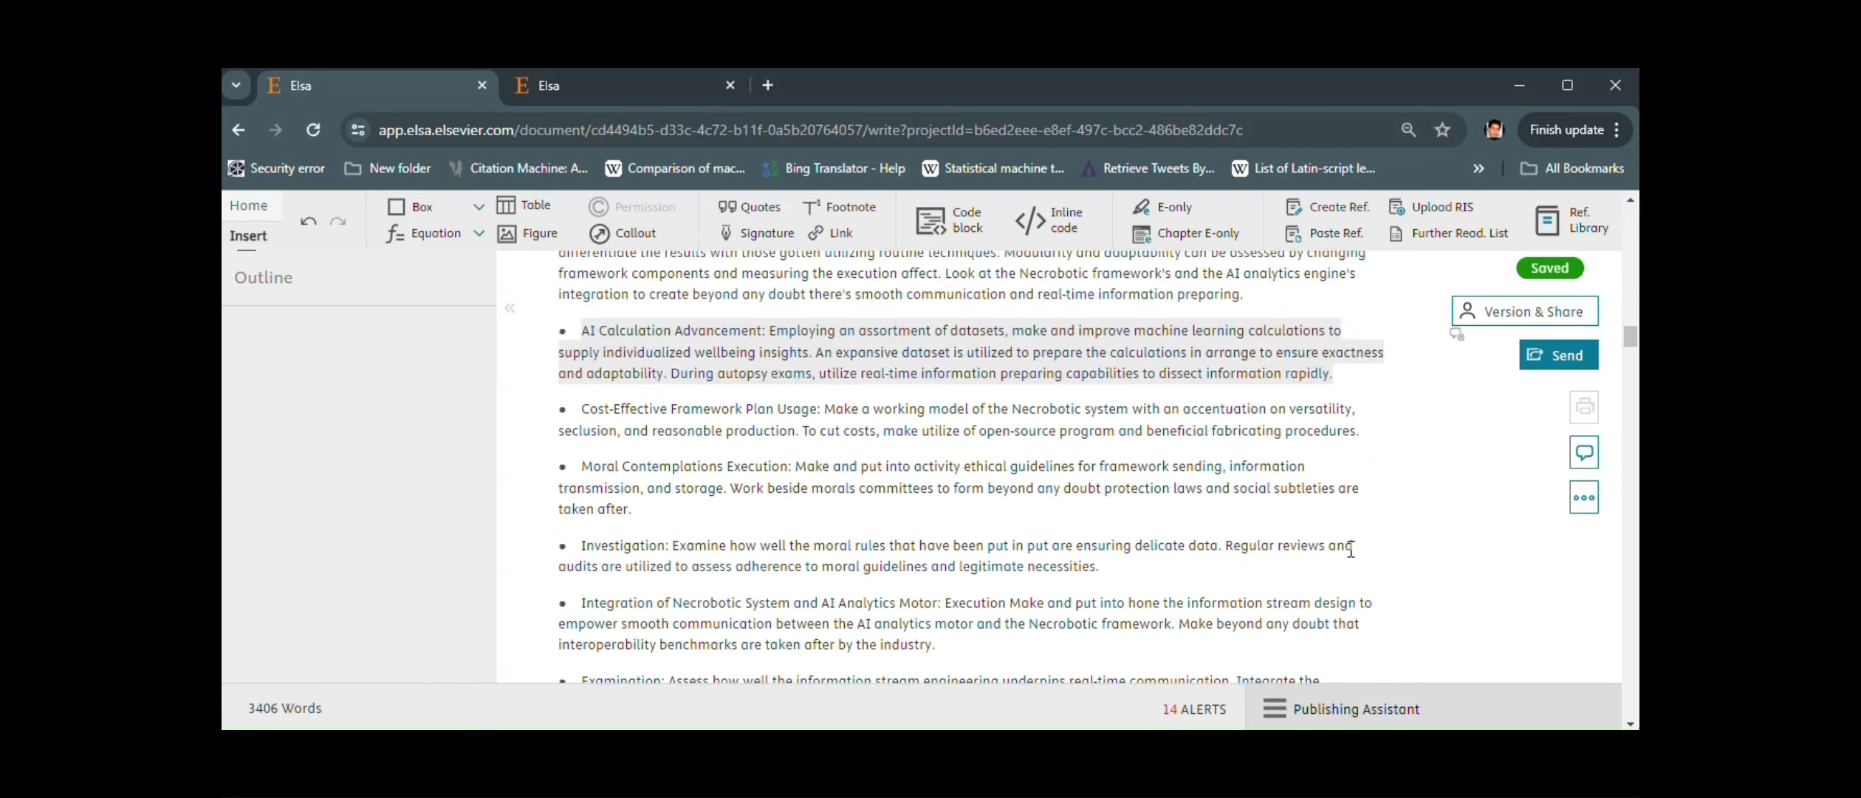
scroll(1350, 548, down, 12)
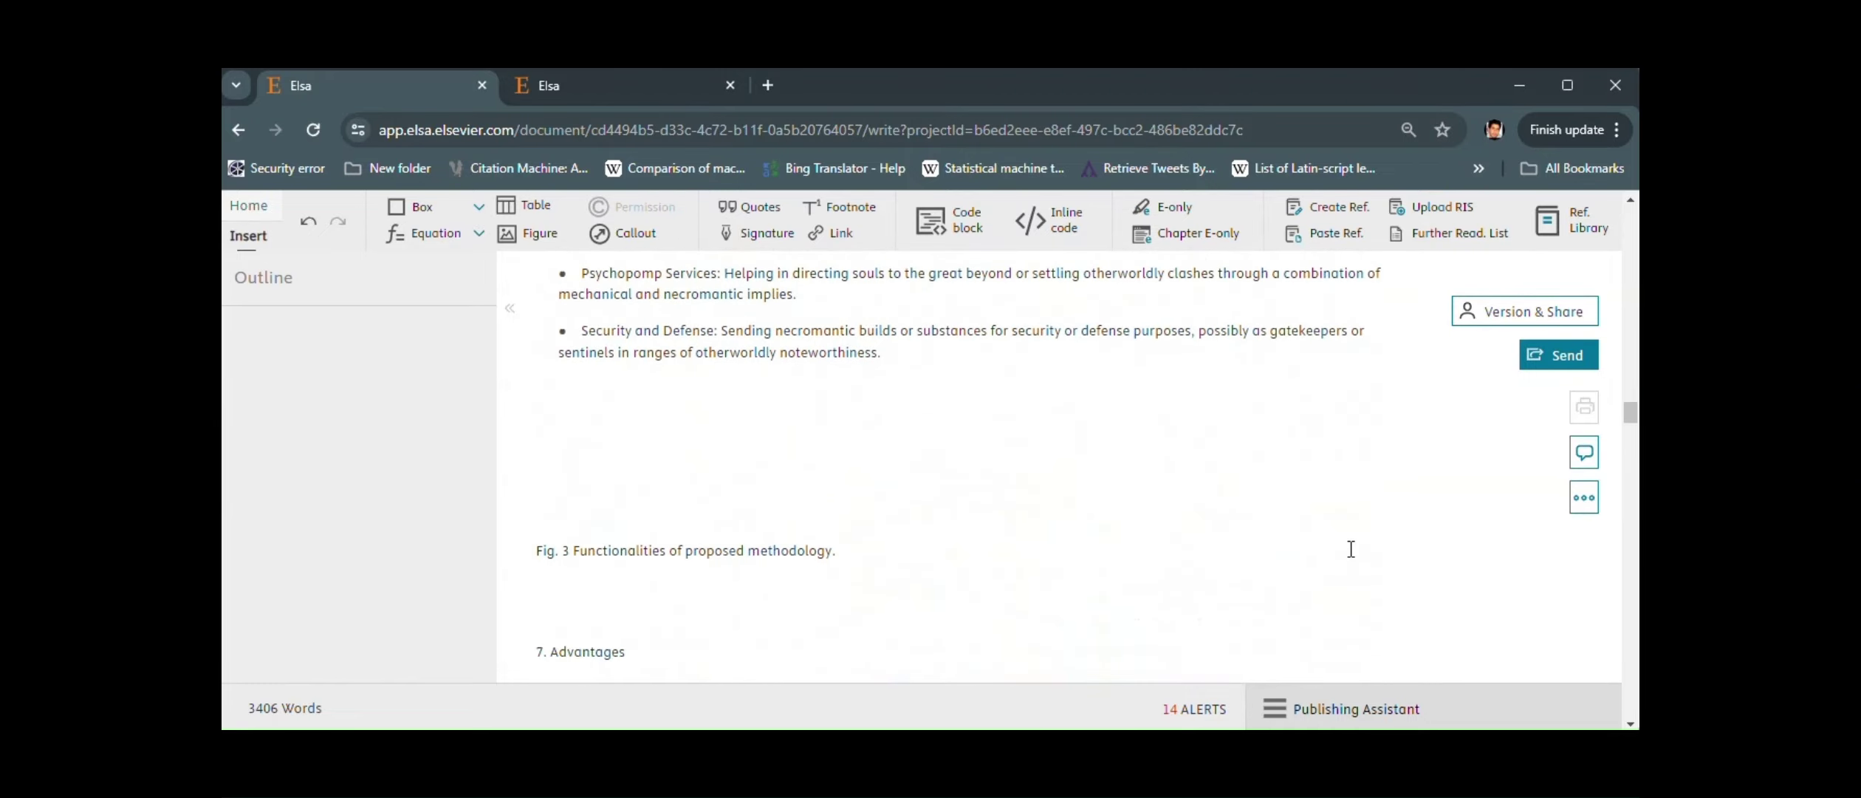
scroll(1350, 549, down, 12)
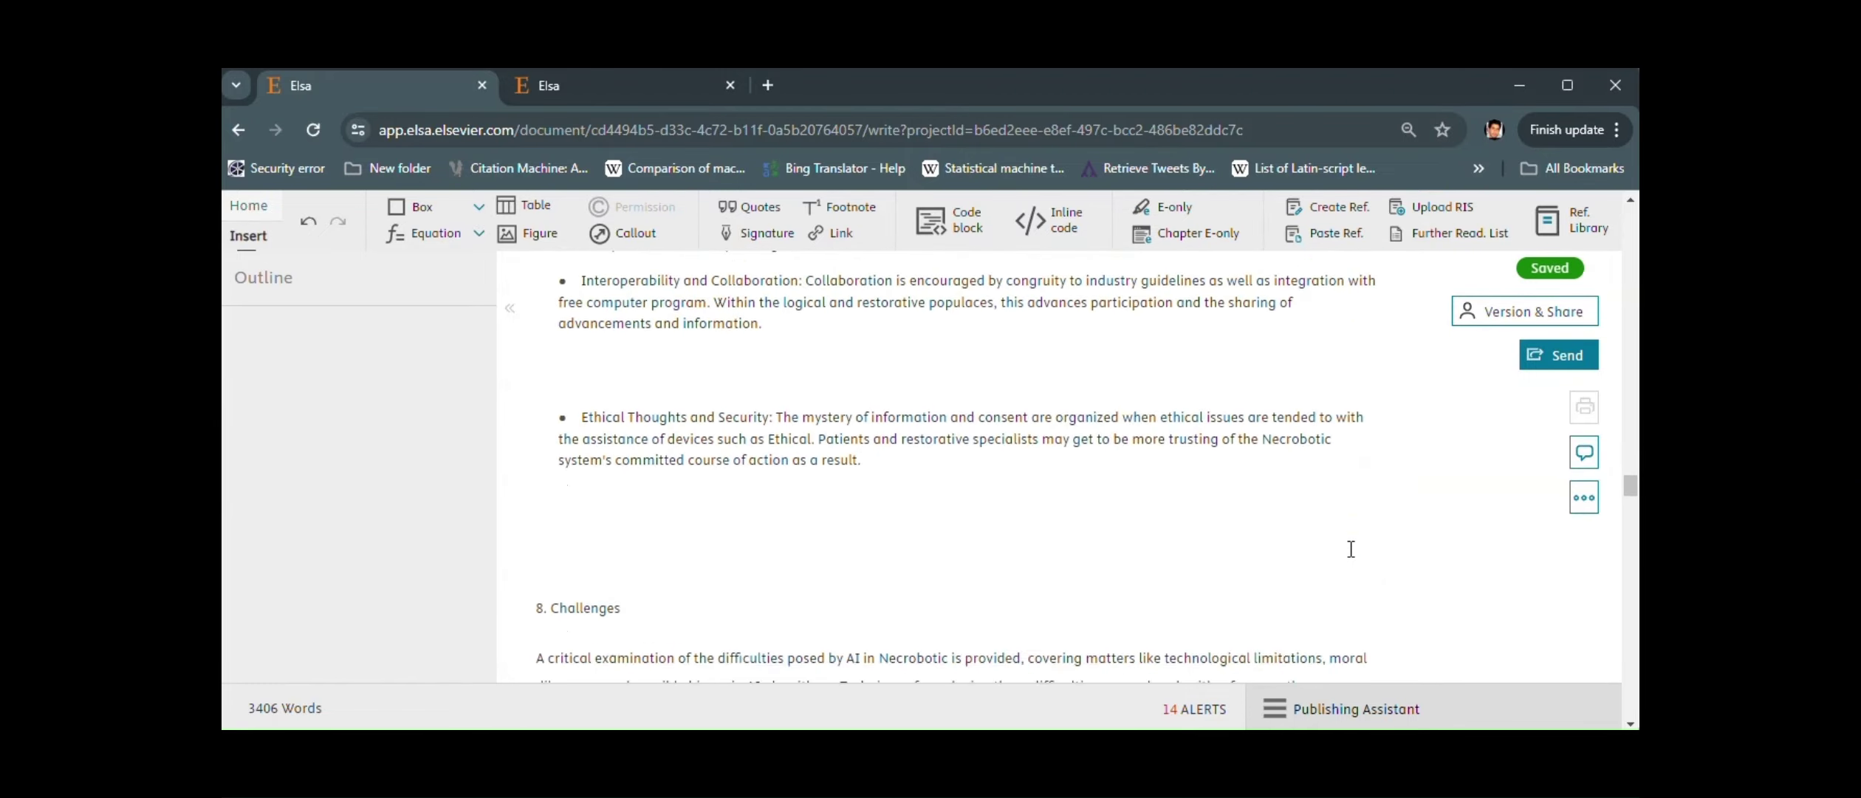
scroll(1350, 548, down, 12)
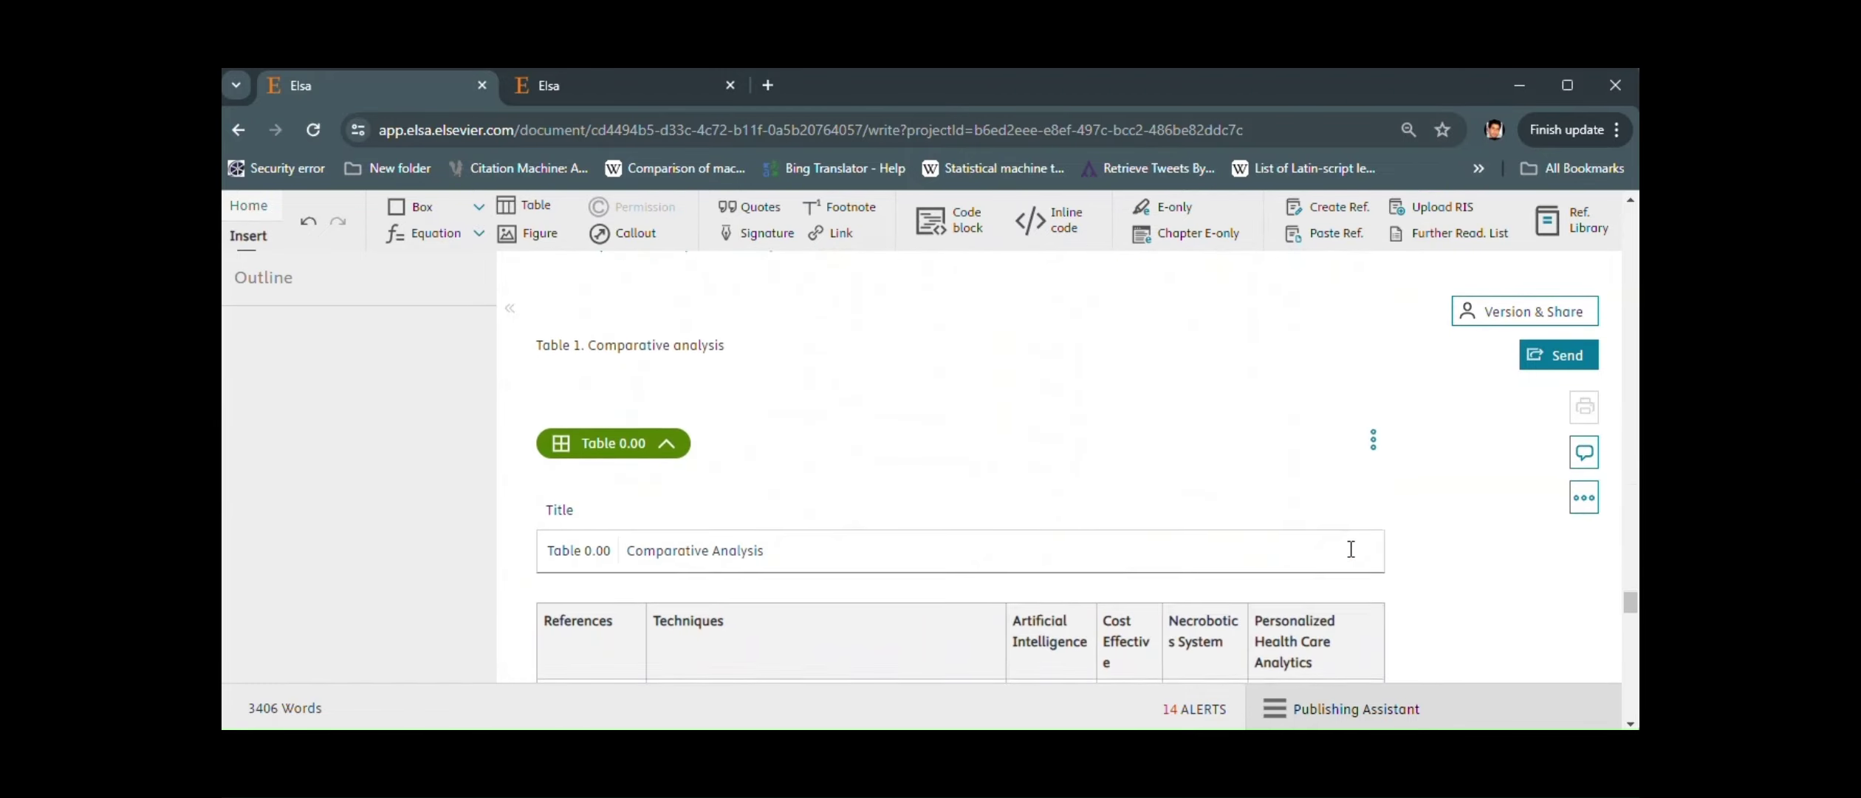
scroll(1350, 549, down, 12)
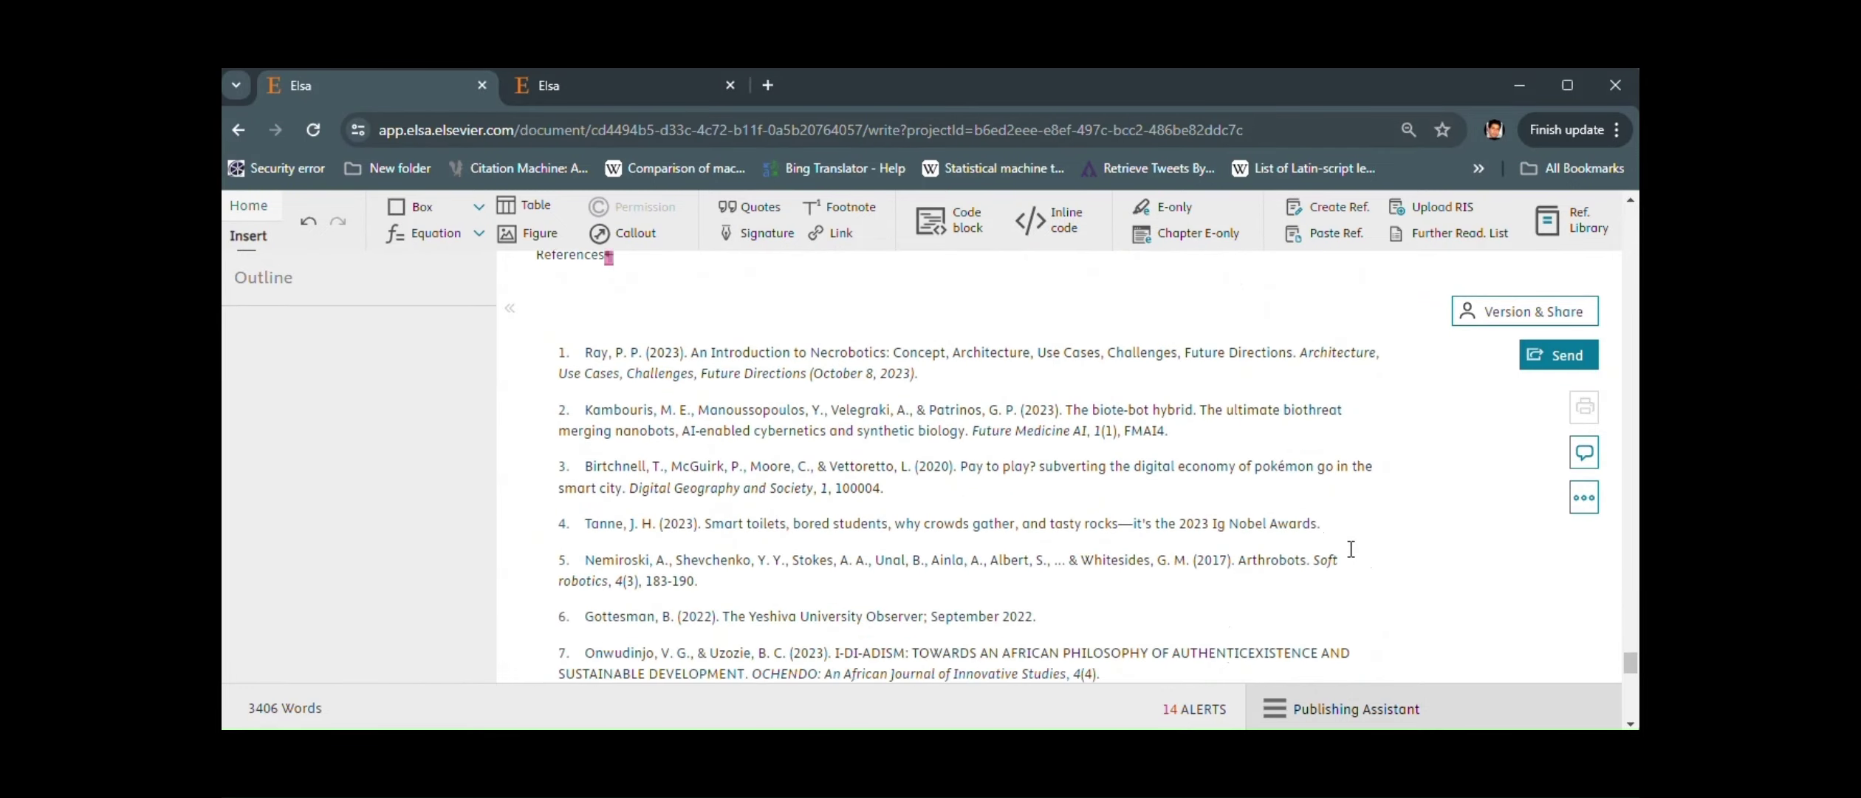
scroll(1350, 549, down, 3)
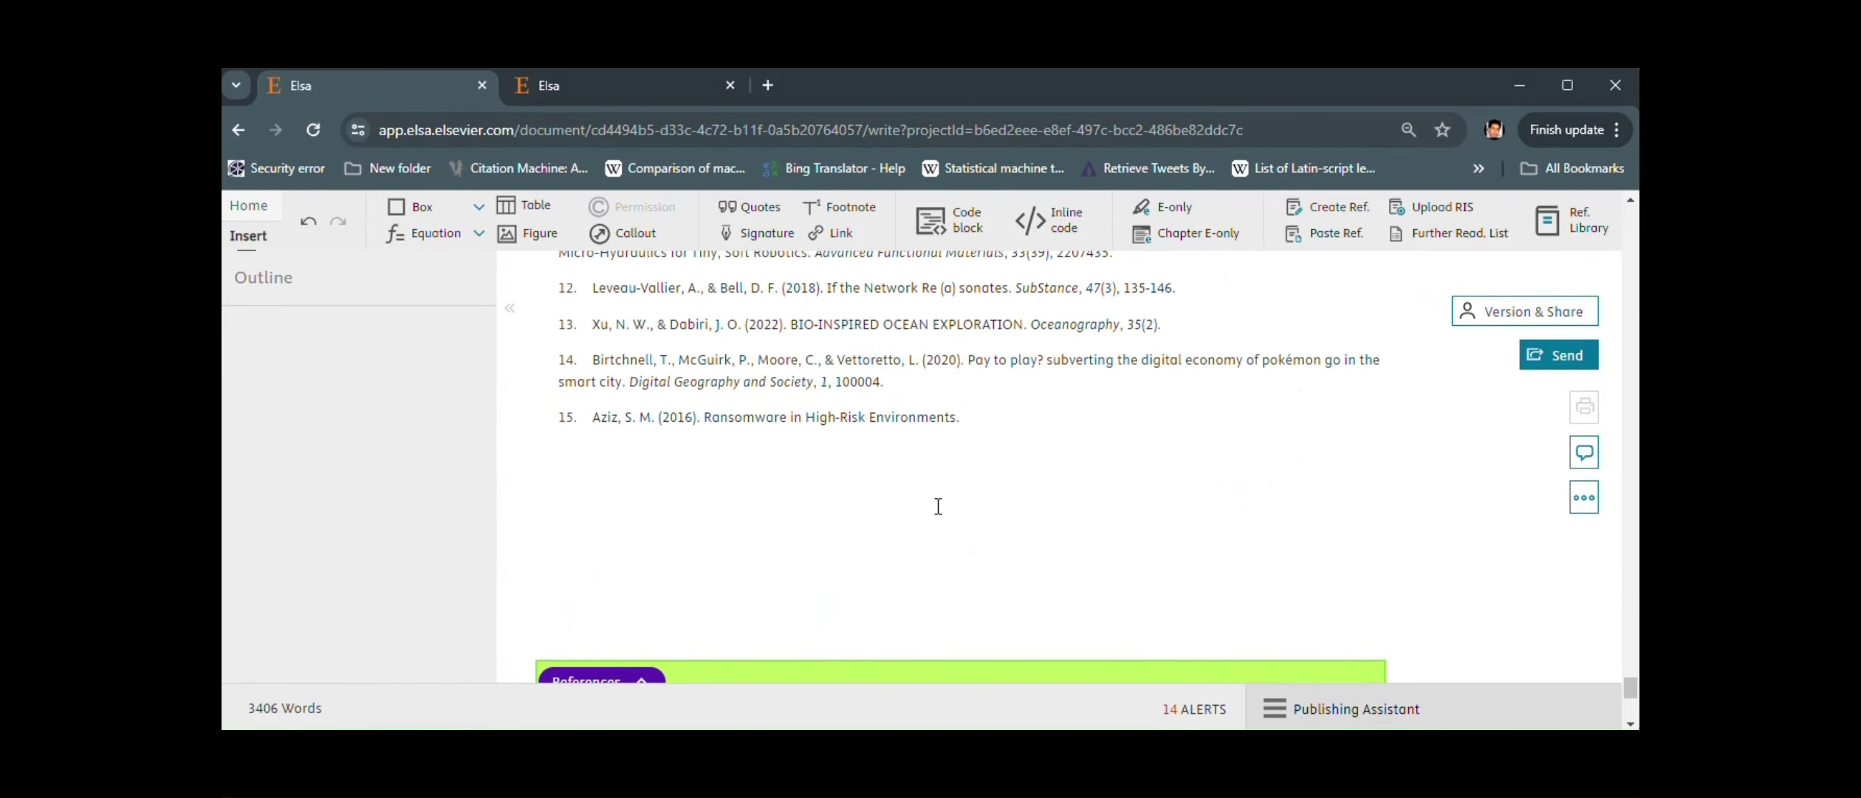
scroll(937, 506, down, 5)
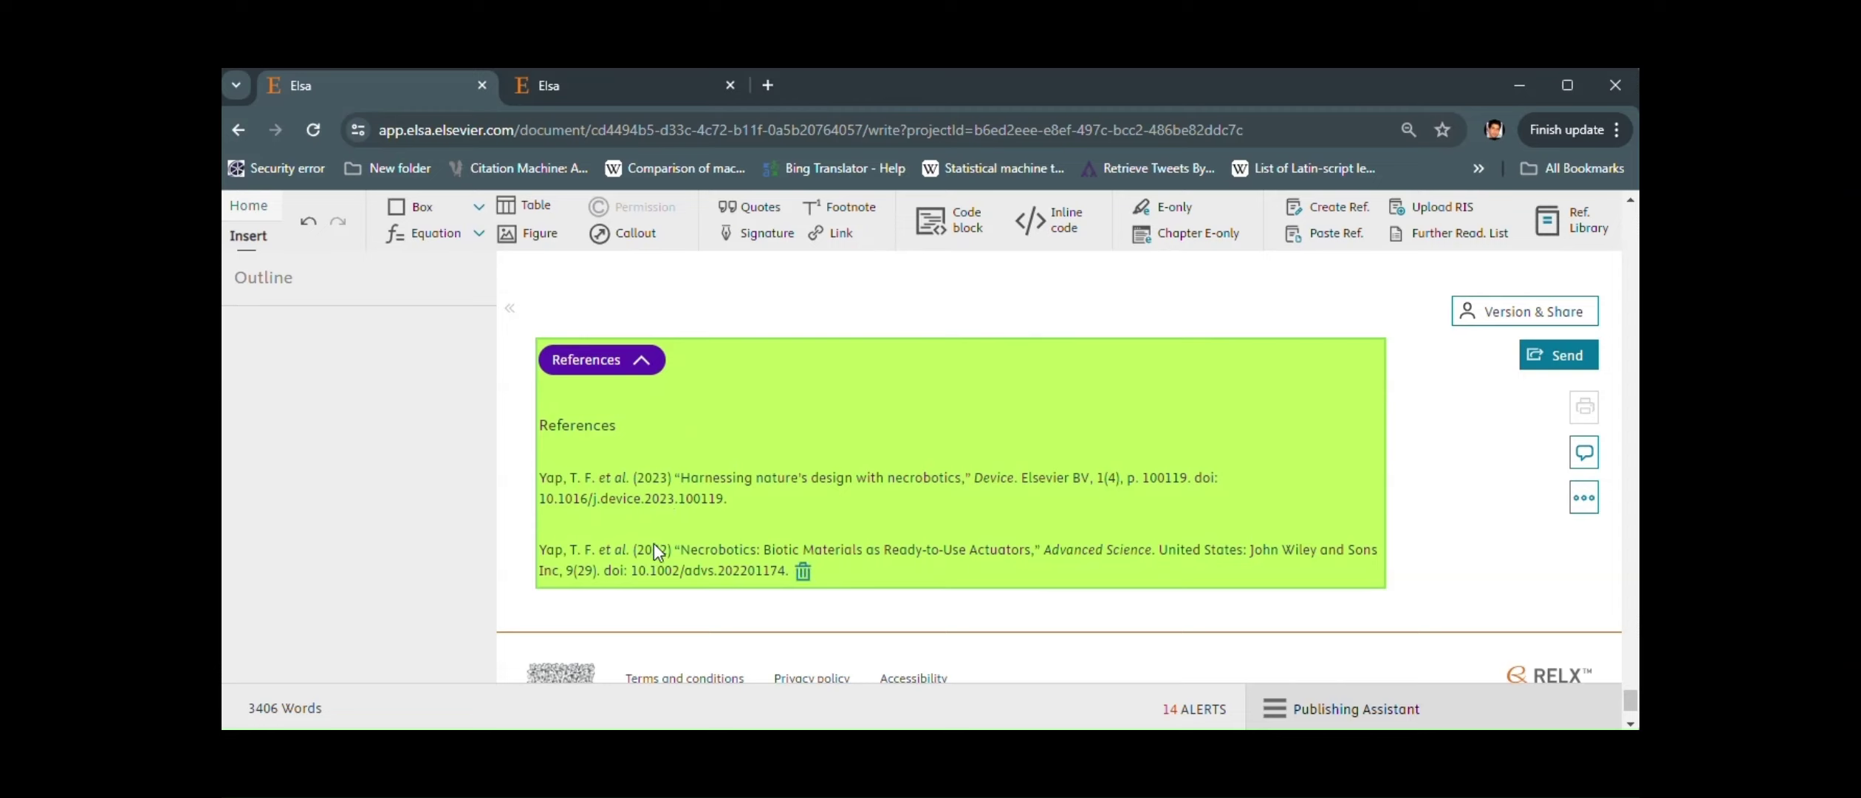
scroll(831, 303, up, 10)
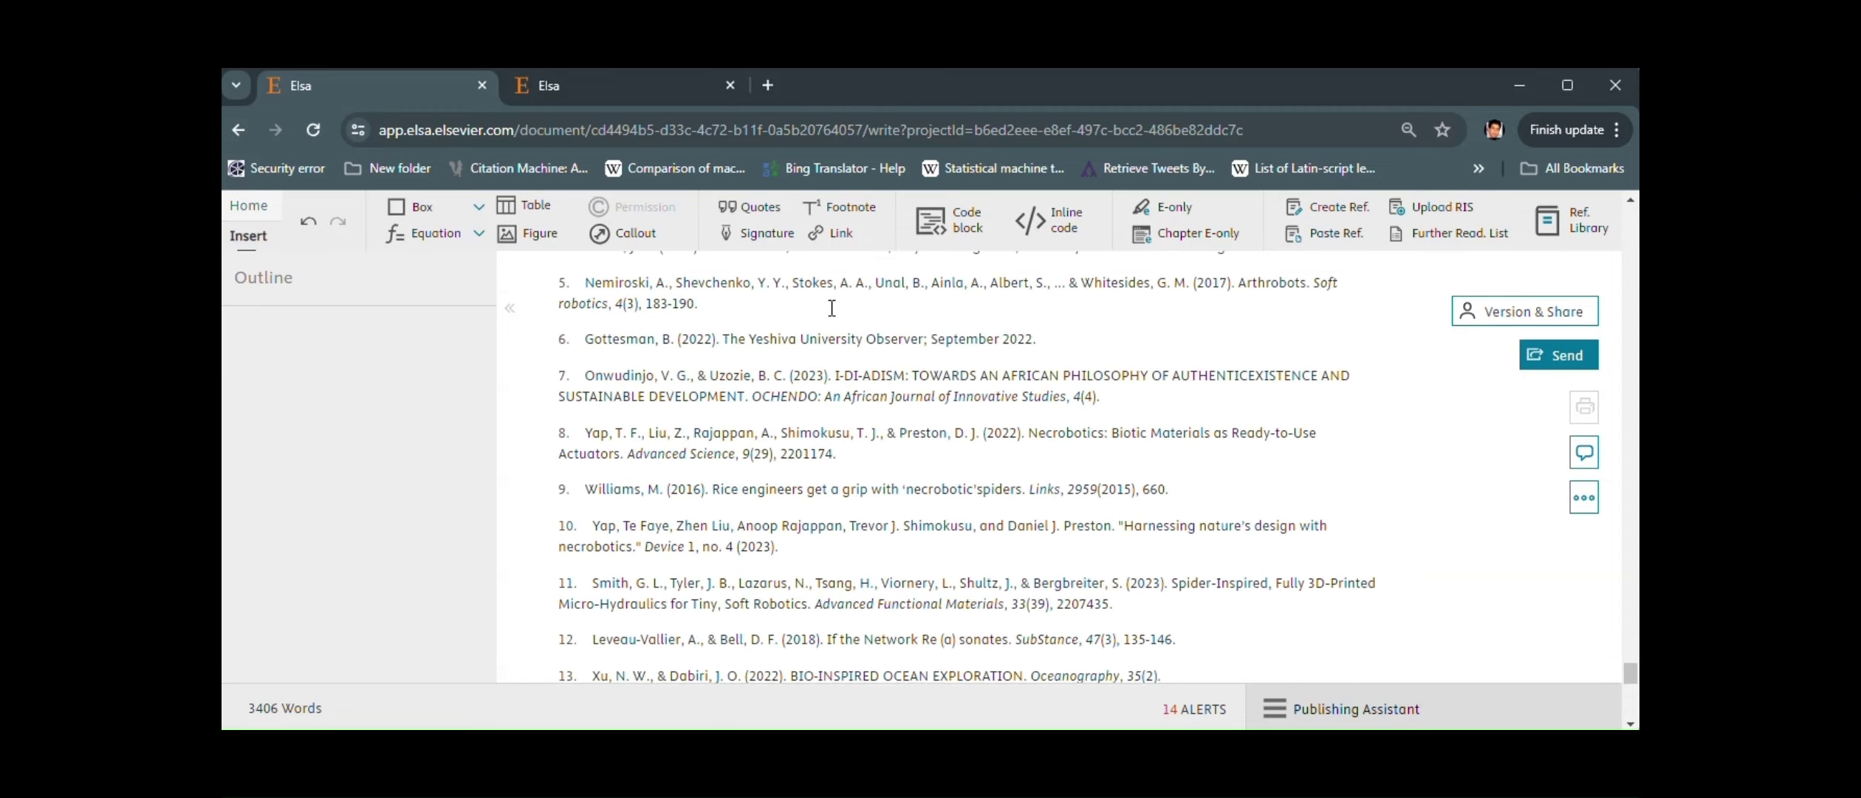
Delete the References heading together with the manually numbered list of 15 references at the chapter's end
scroll(805, 534, up, 1)
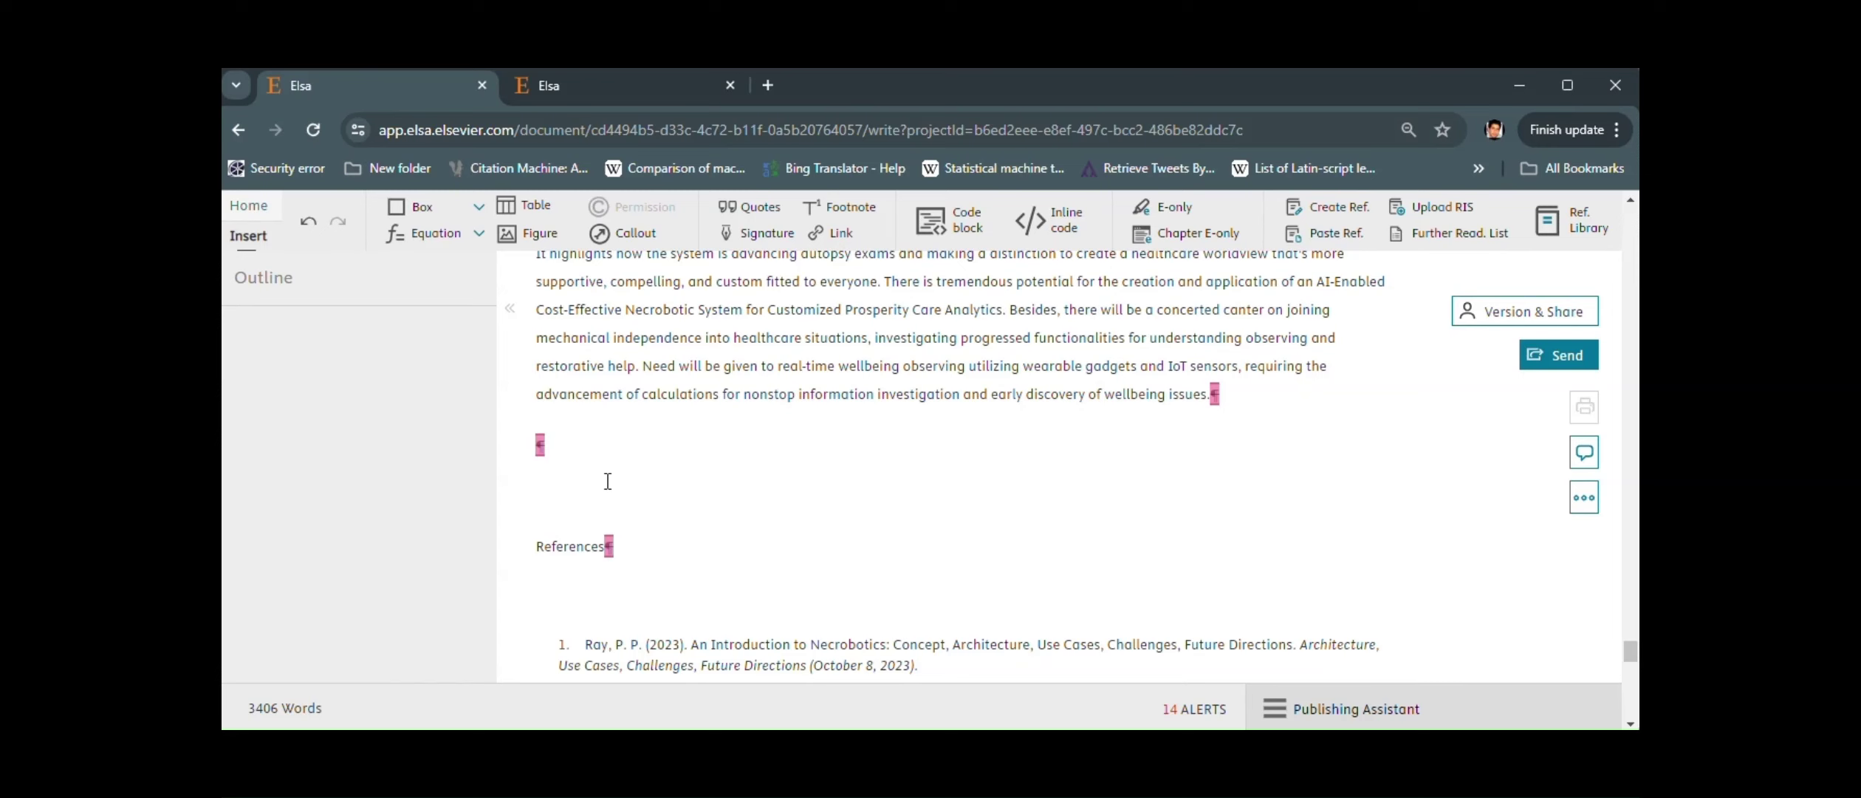
scroll(583, 413, down, 5)
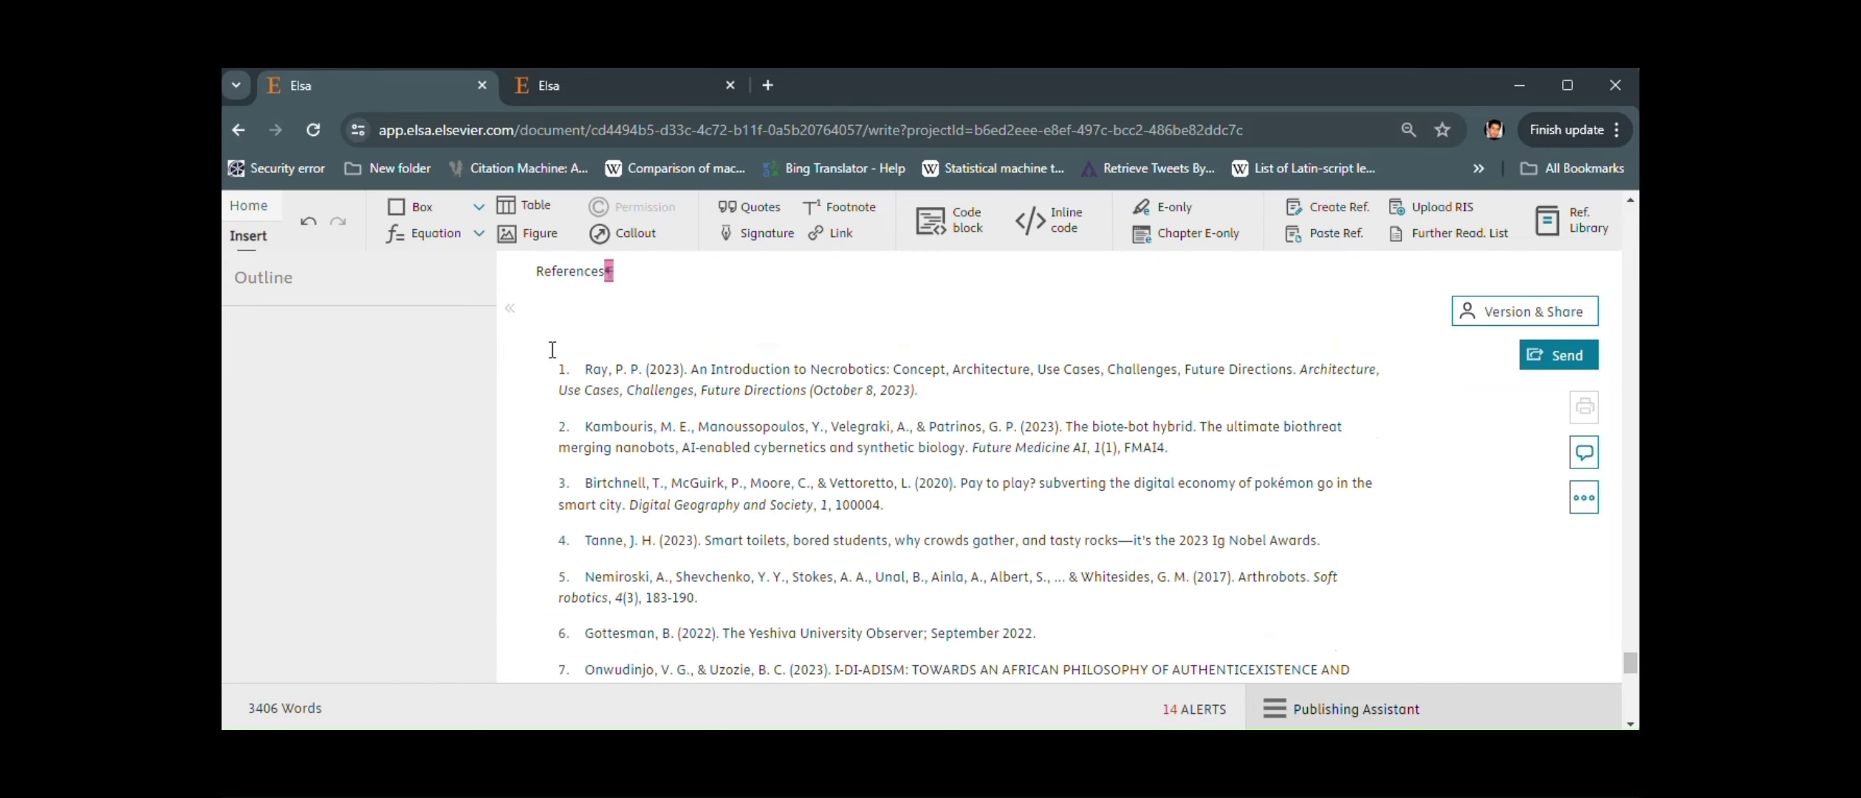
drag(534, 271, 1115, 354)
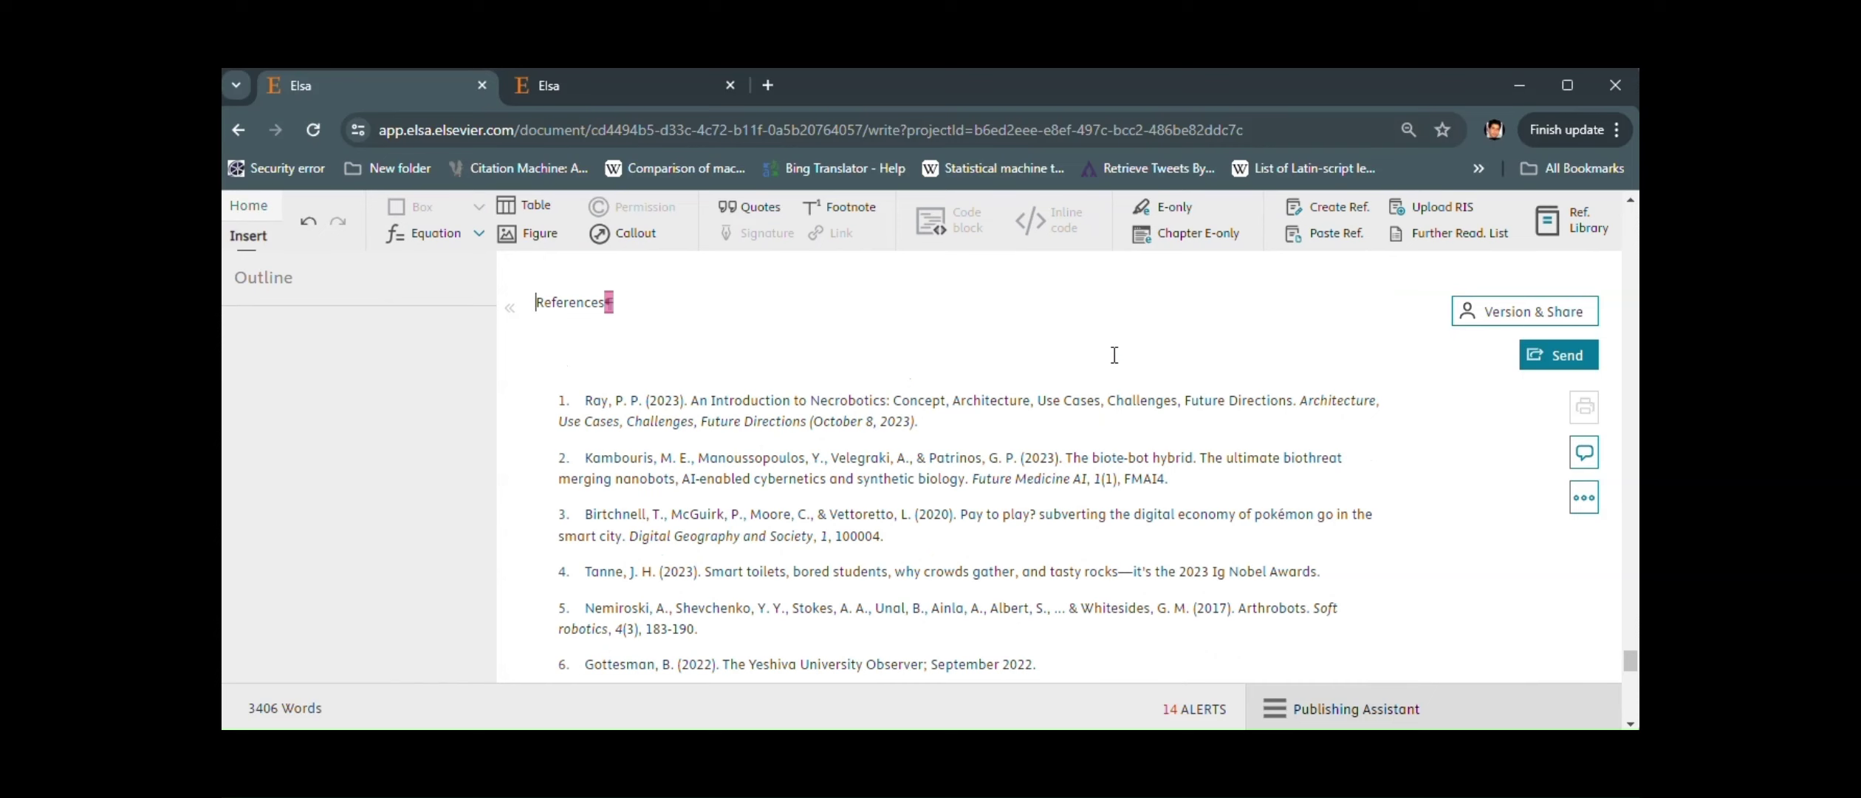
key(ctrl+shift+End)
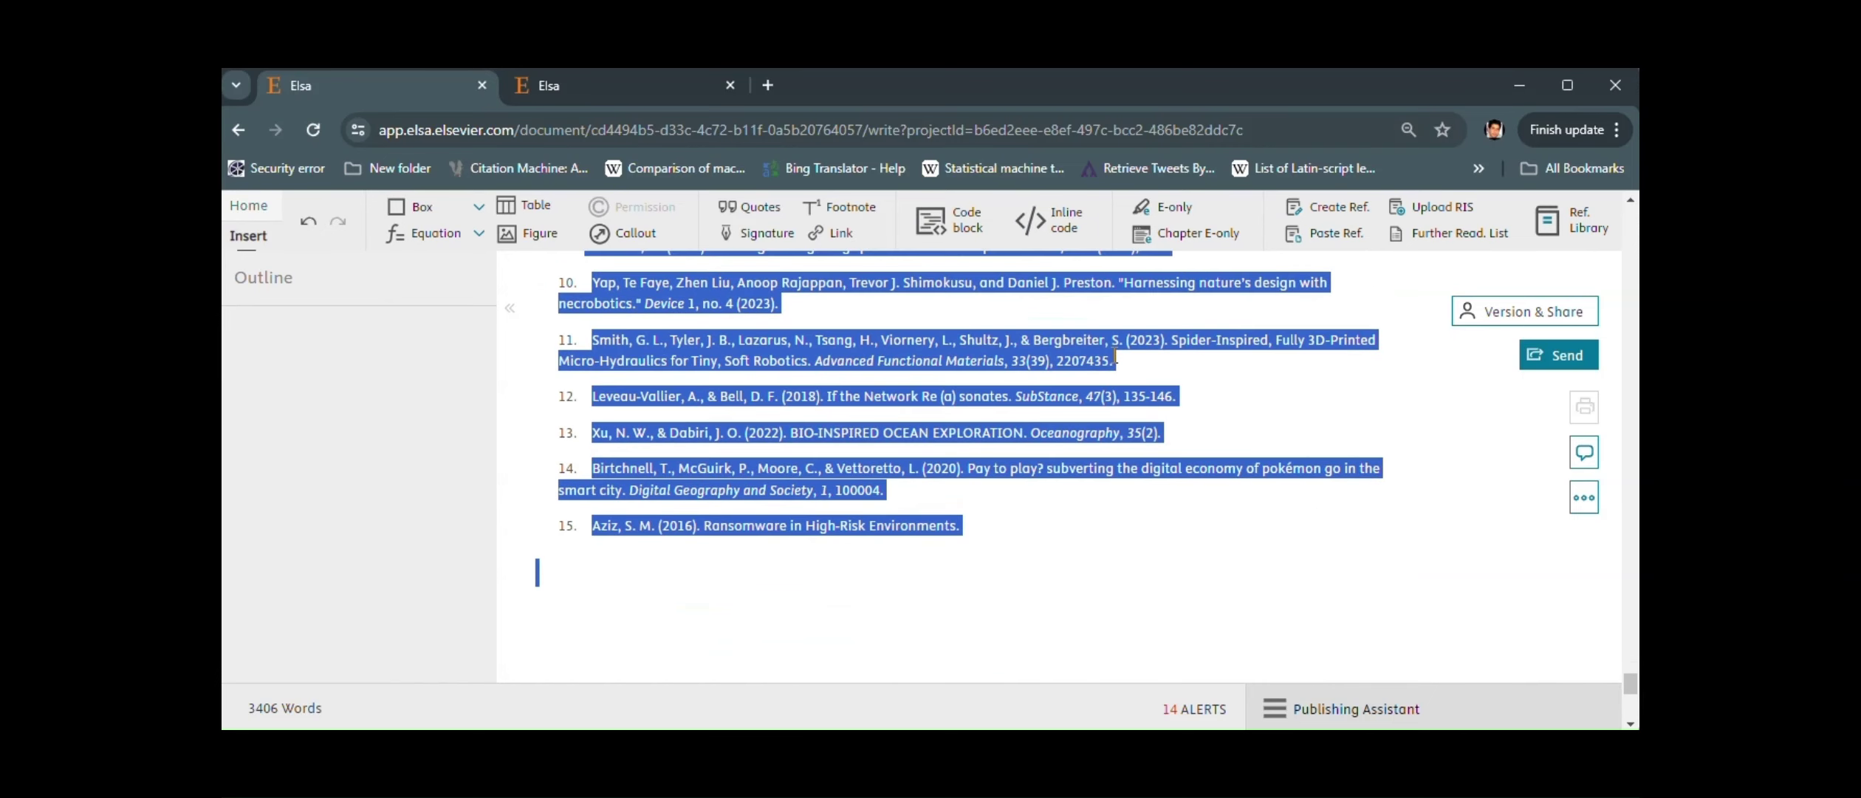
key(shift+Left)
key(Delete)
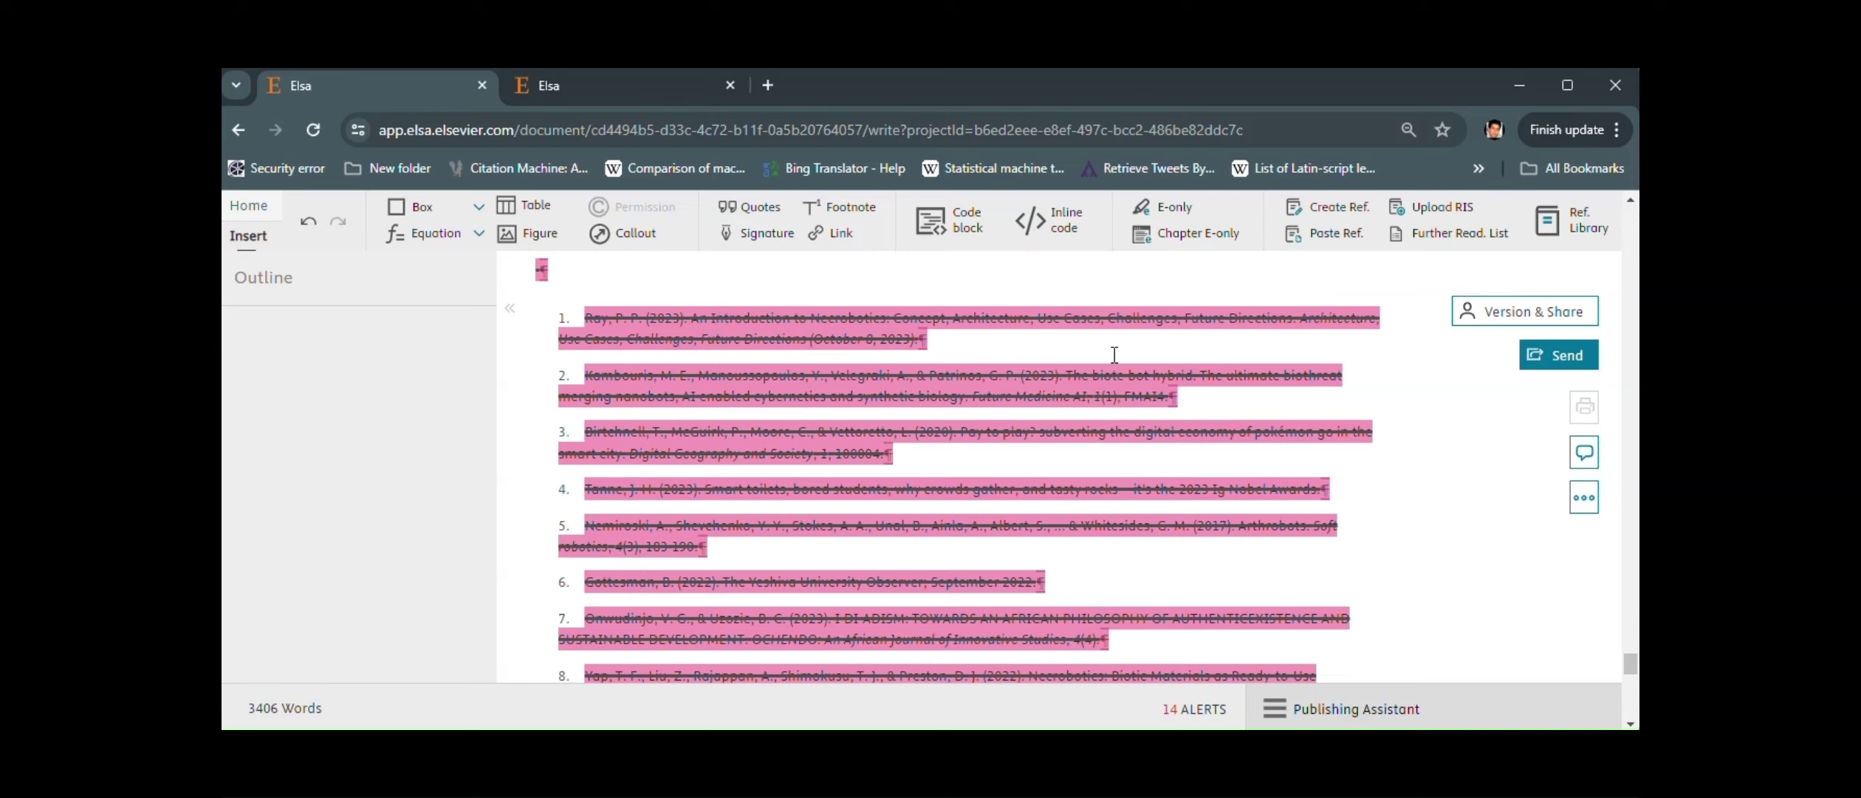
Reply to the tracked removal of the reference list with "All the references need to be inserted and cited as per the Publishers format."
scroll(1133, 459, up, 1)
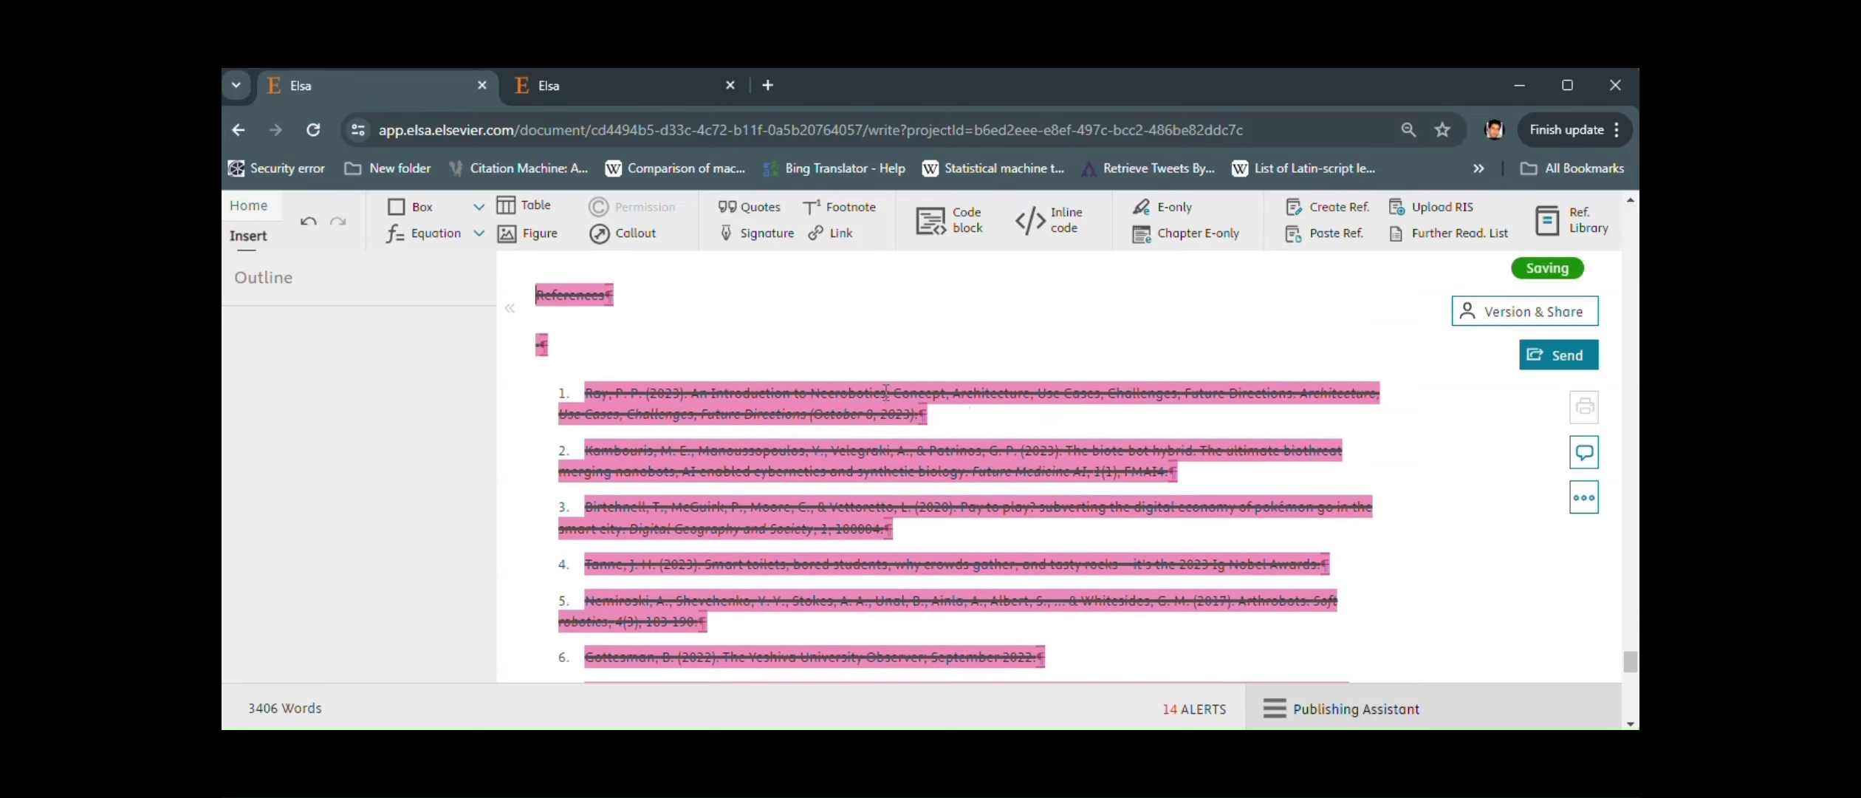
drag(538, 283, 905, 559)
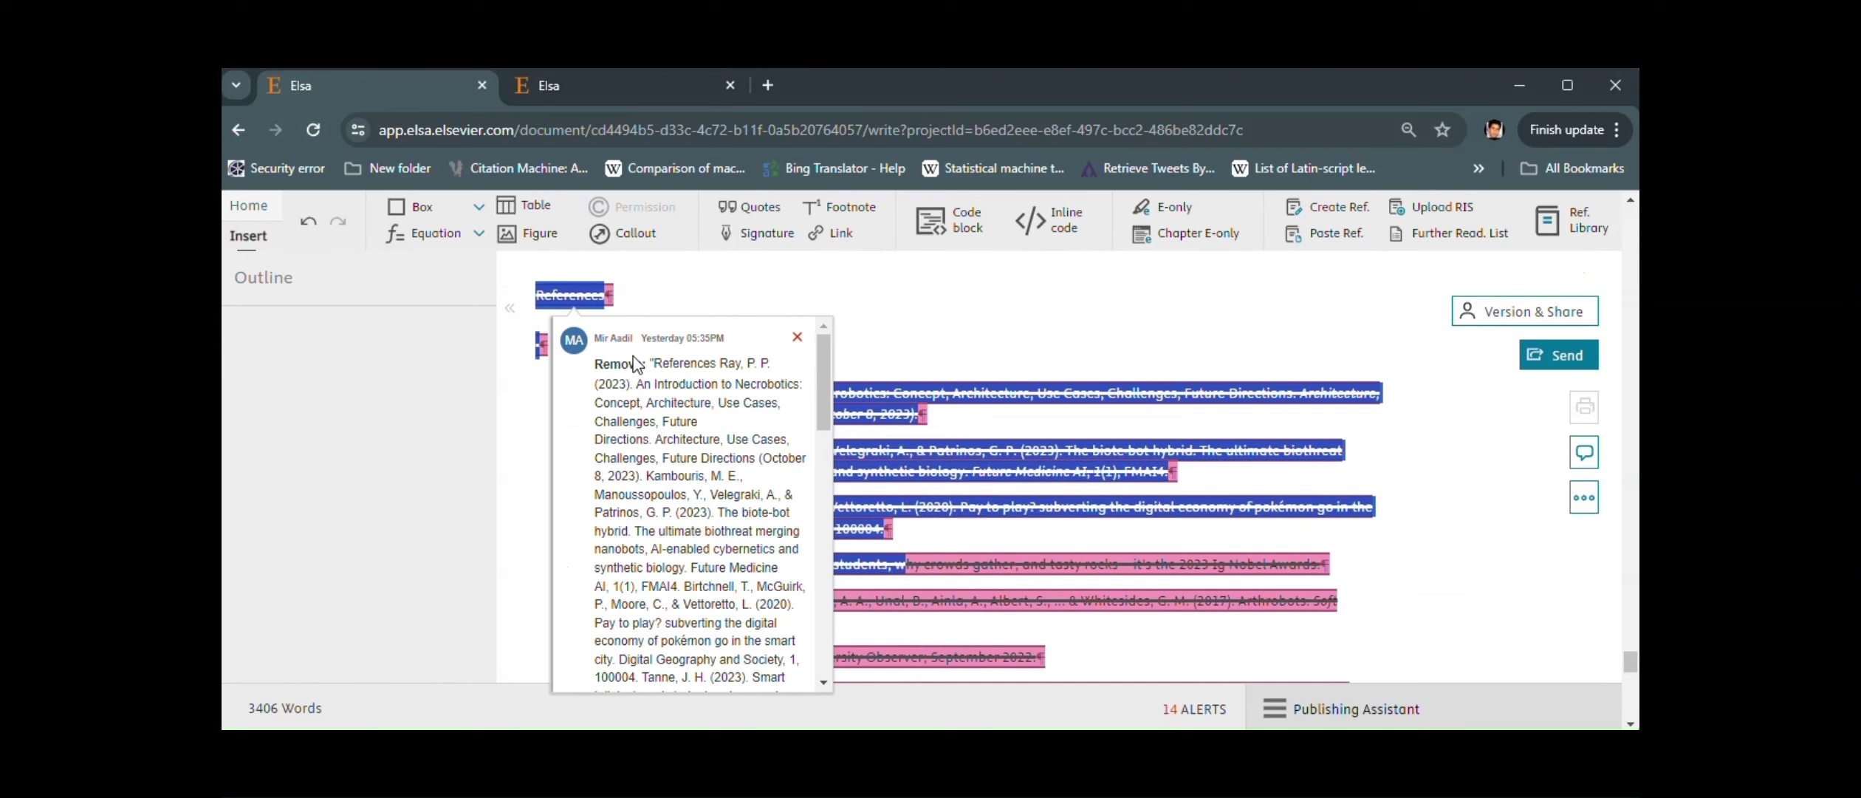
scroll(774, 446, down, 10)
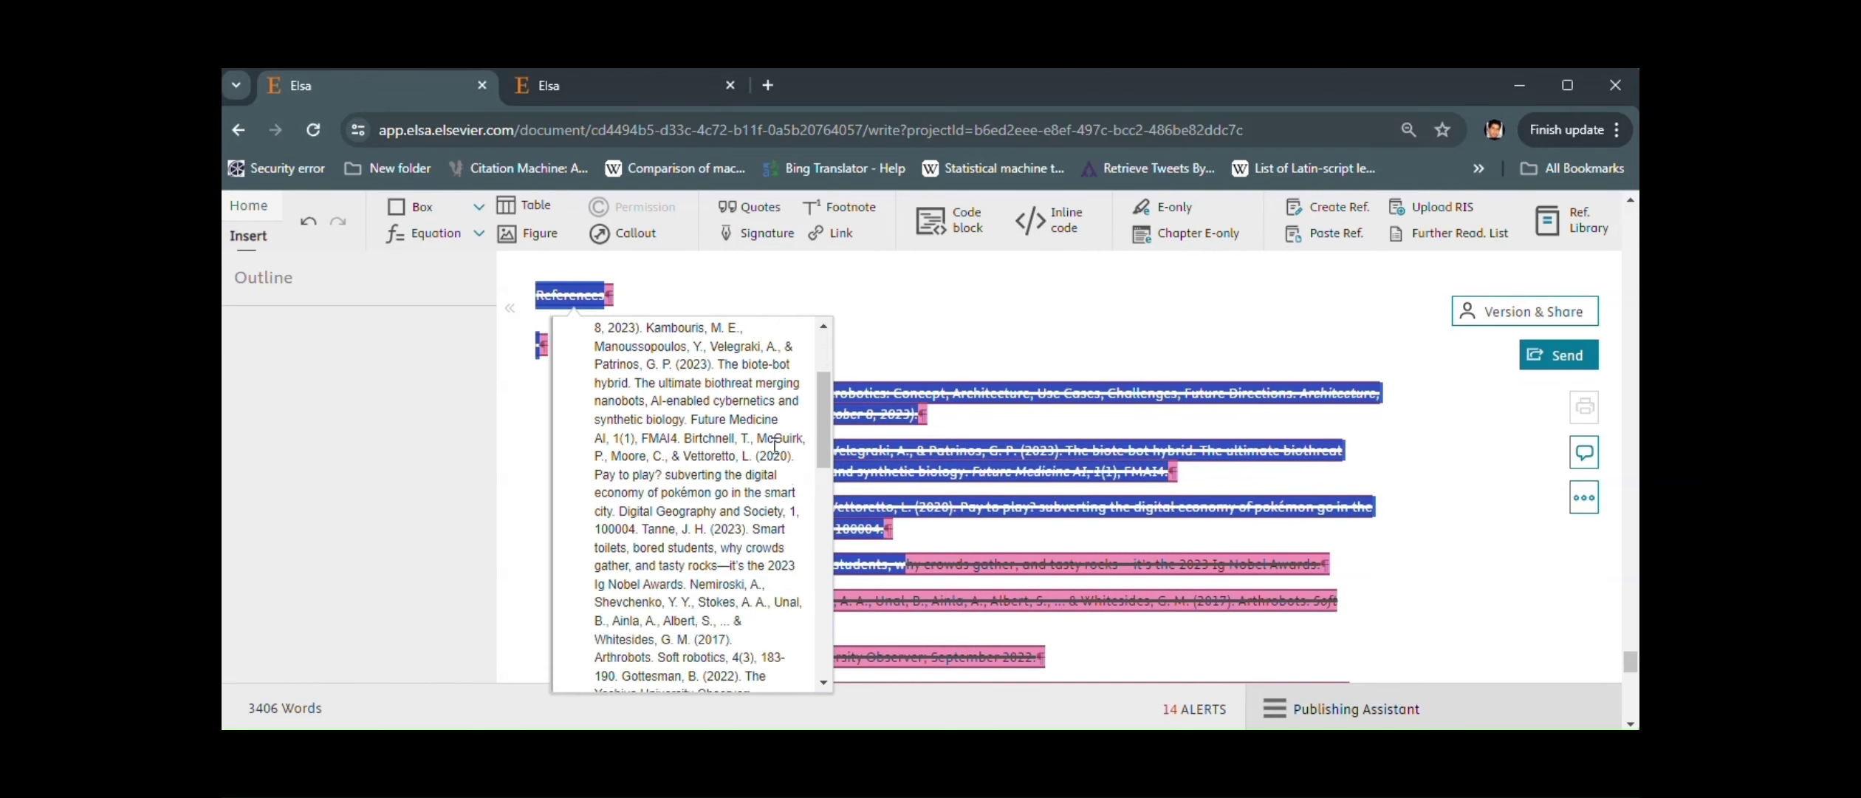
click(623, 665)
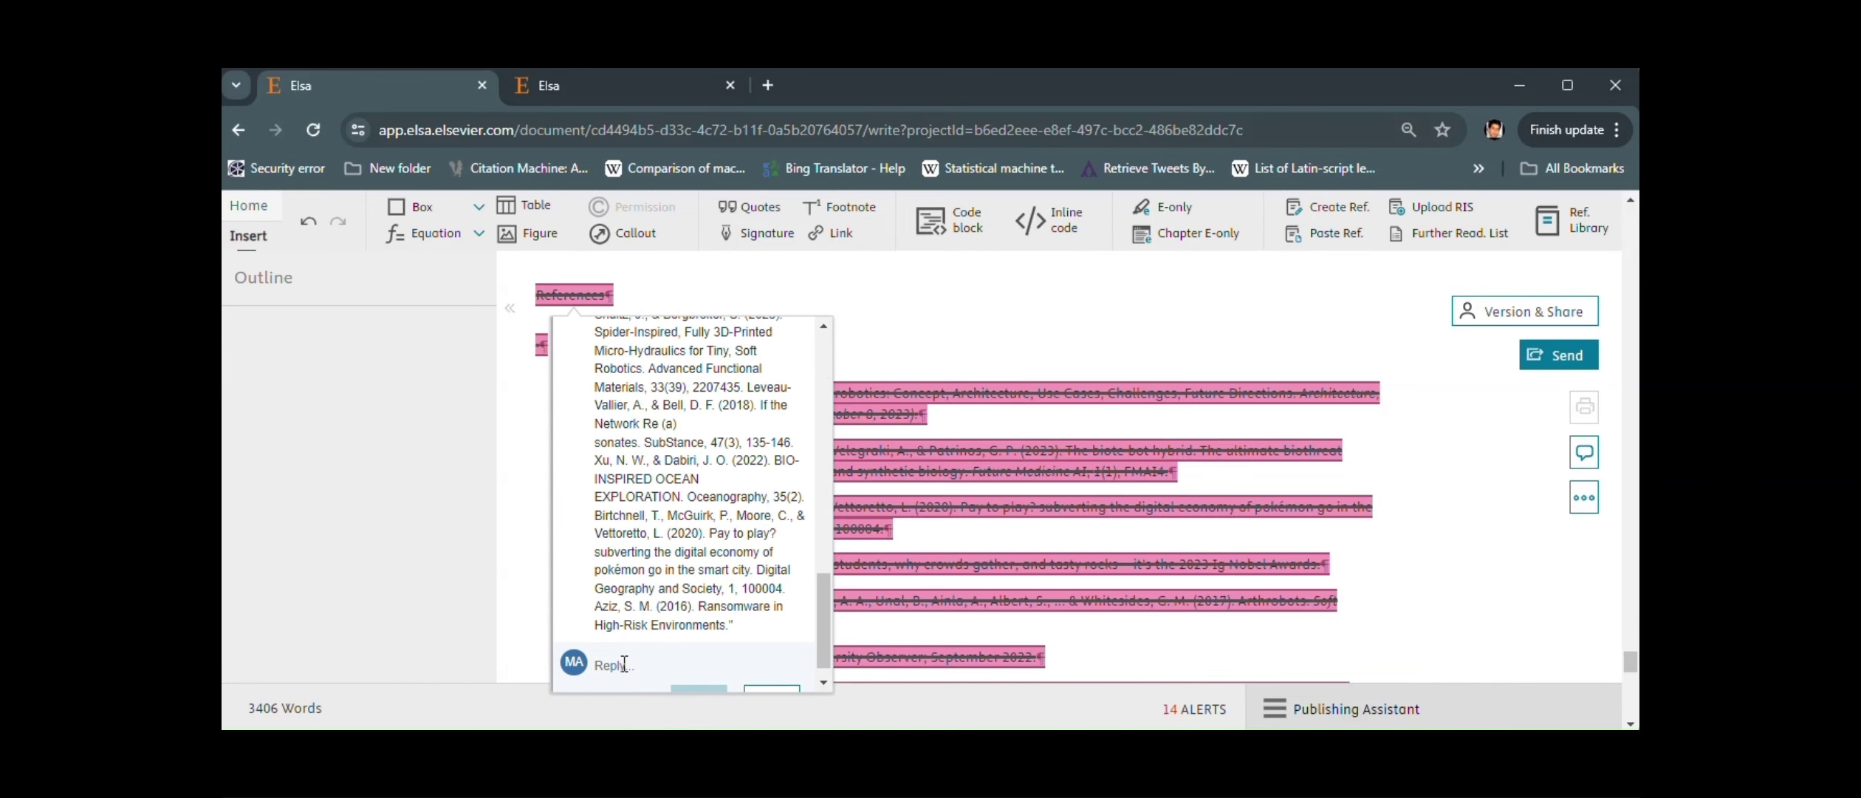
scroll(645, 645, down, 2)
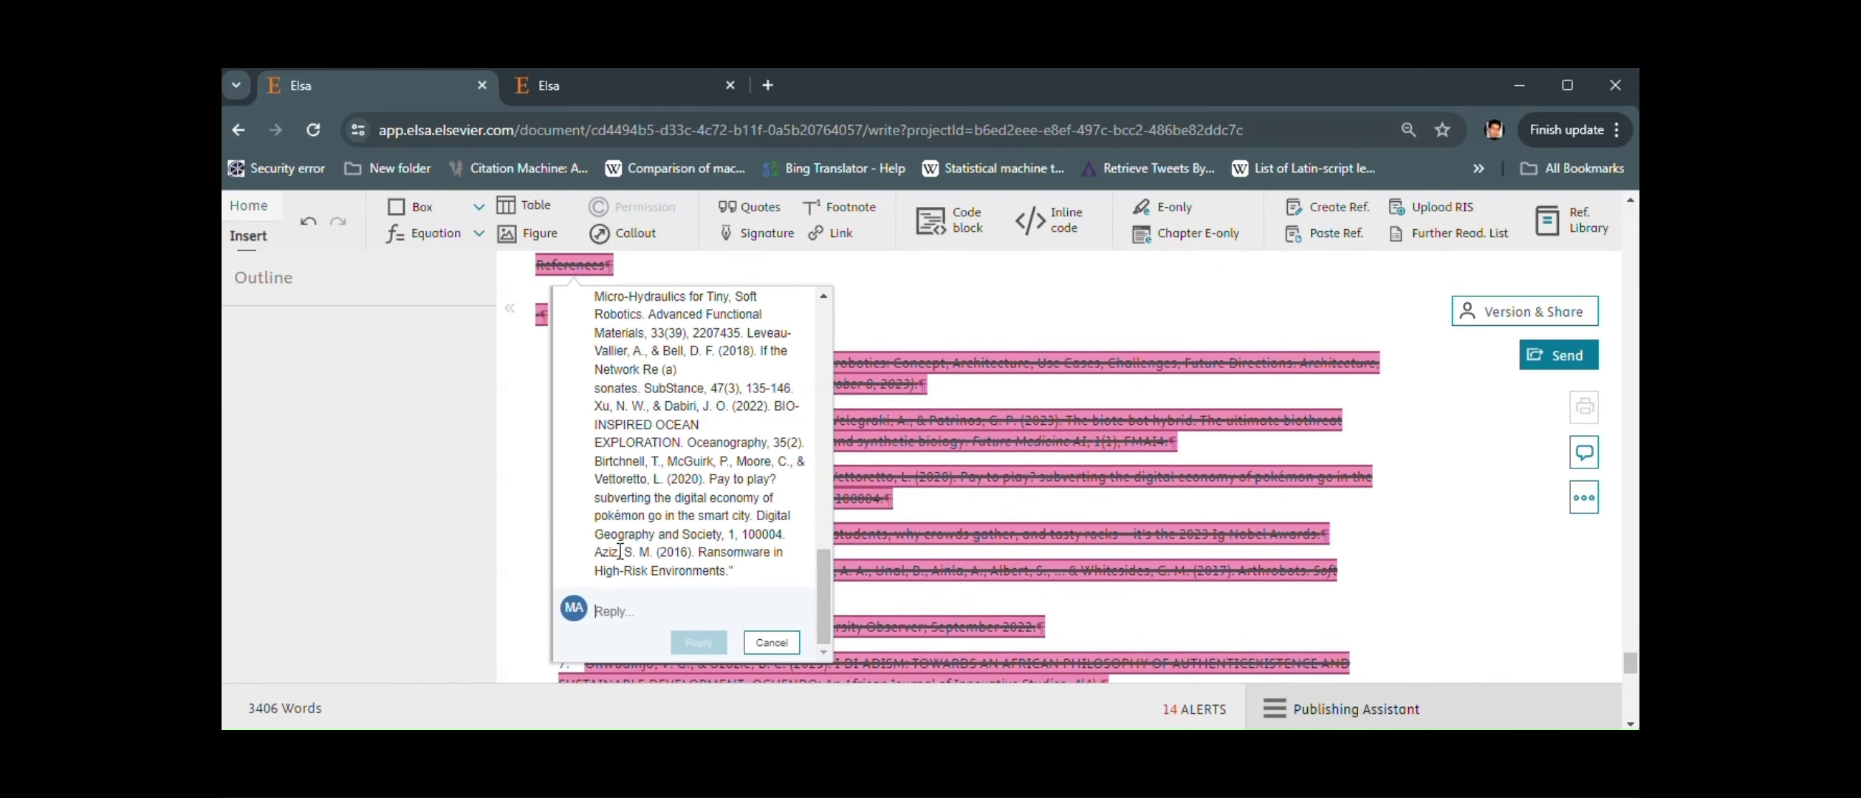
text(All)
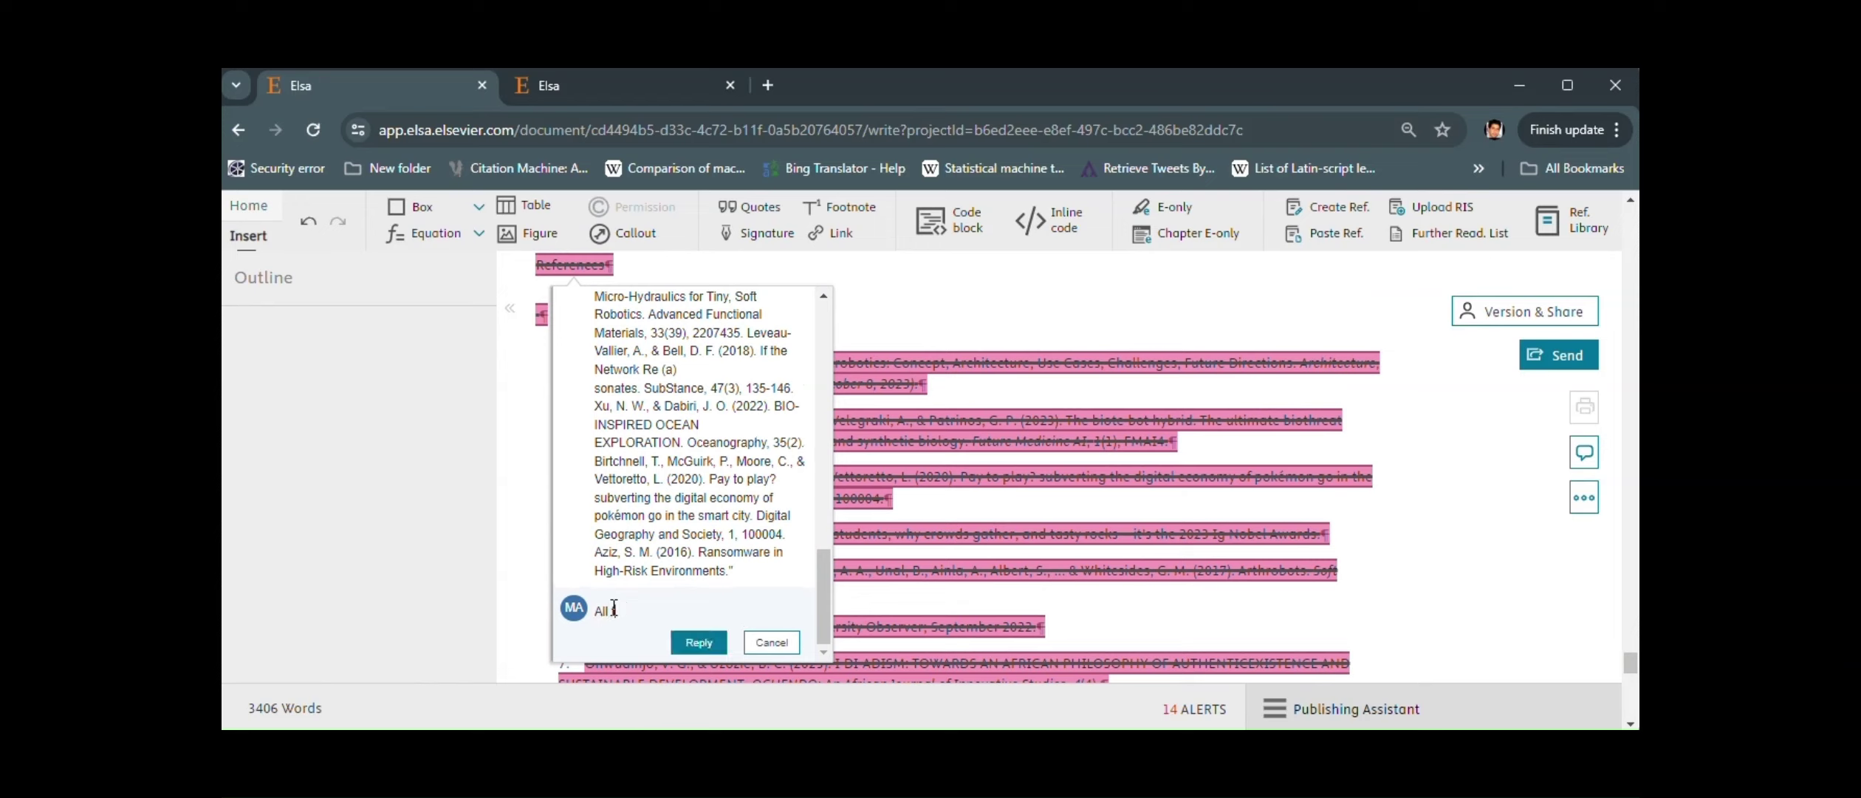
text( the references need to be inserted an)
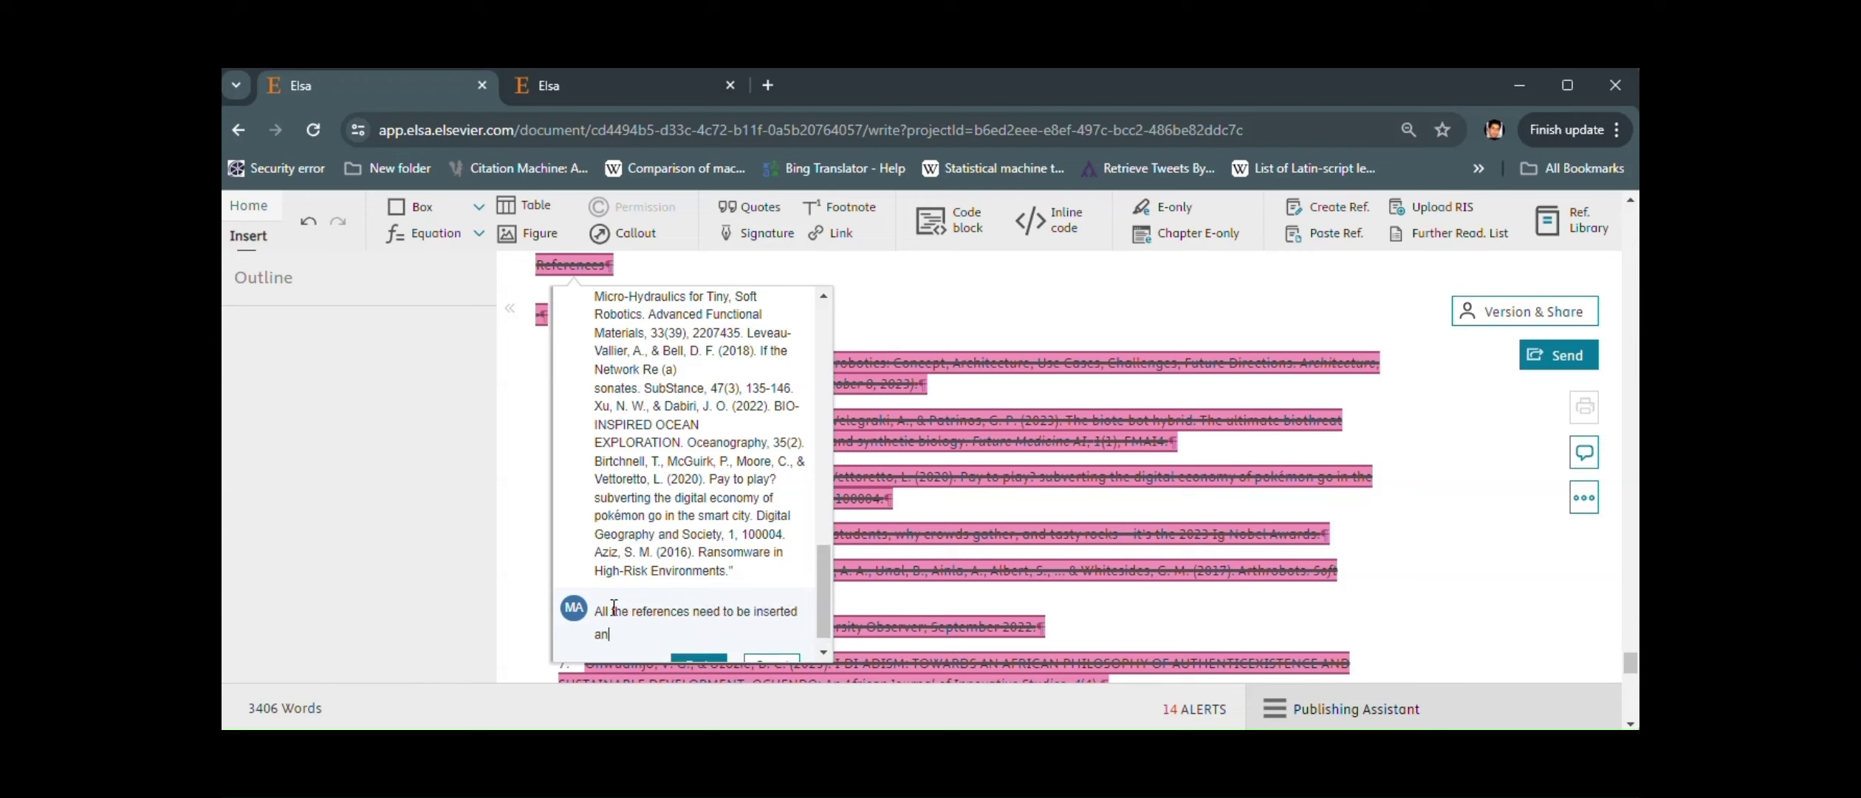
text(d cited as per the Publish)
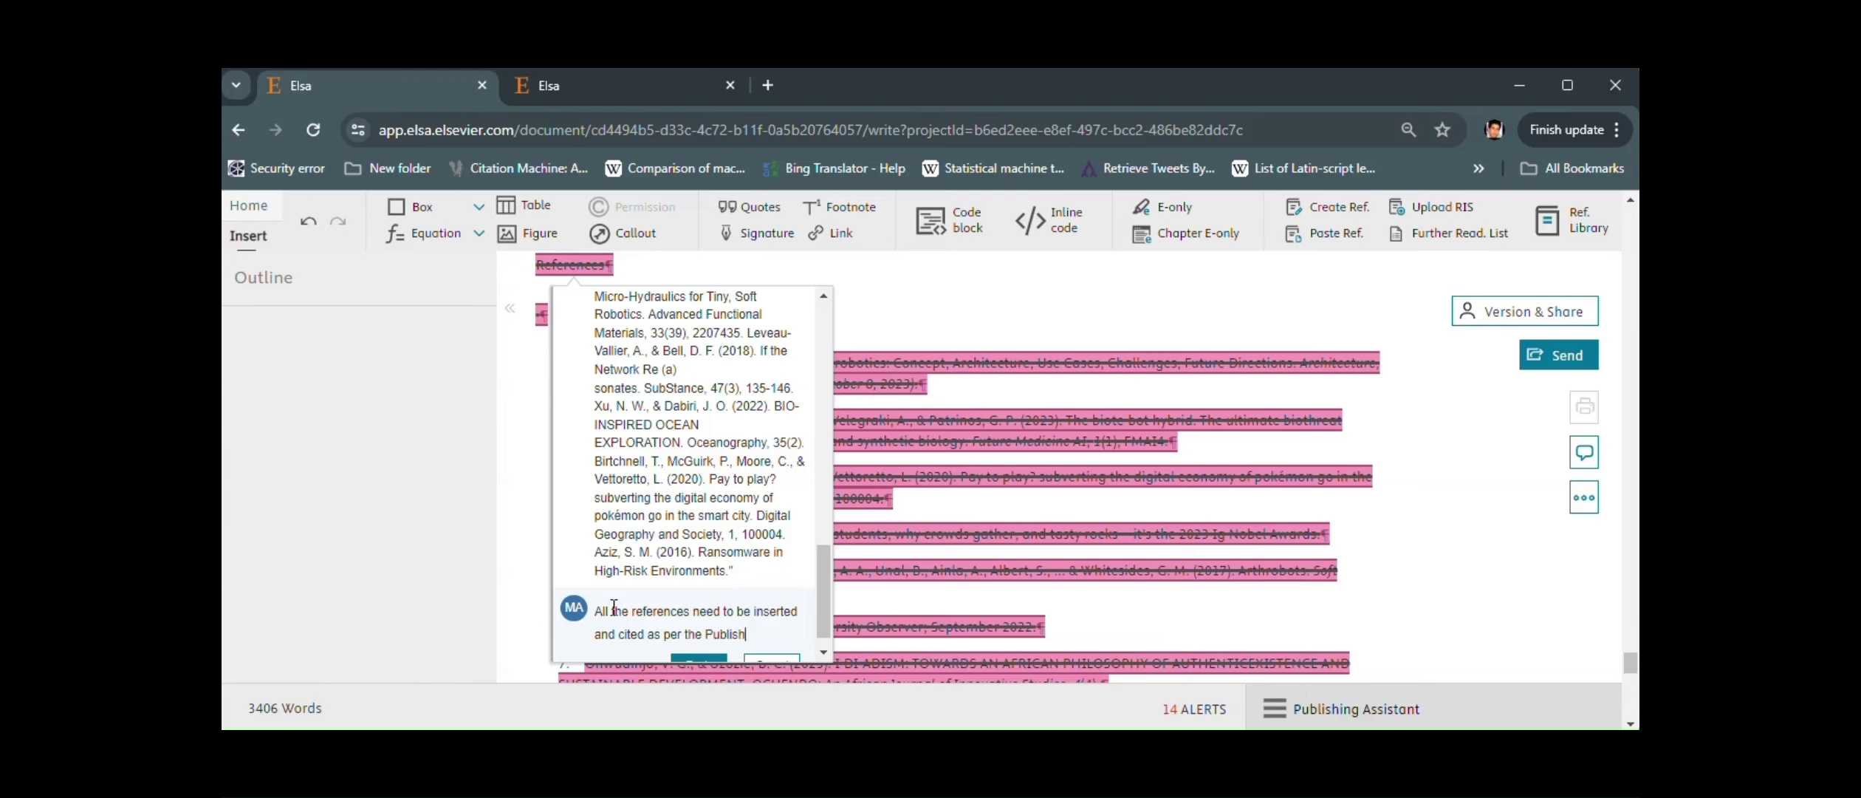
text(ers format .)
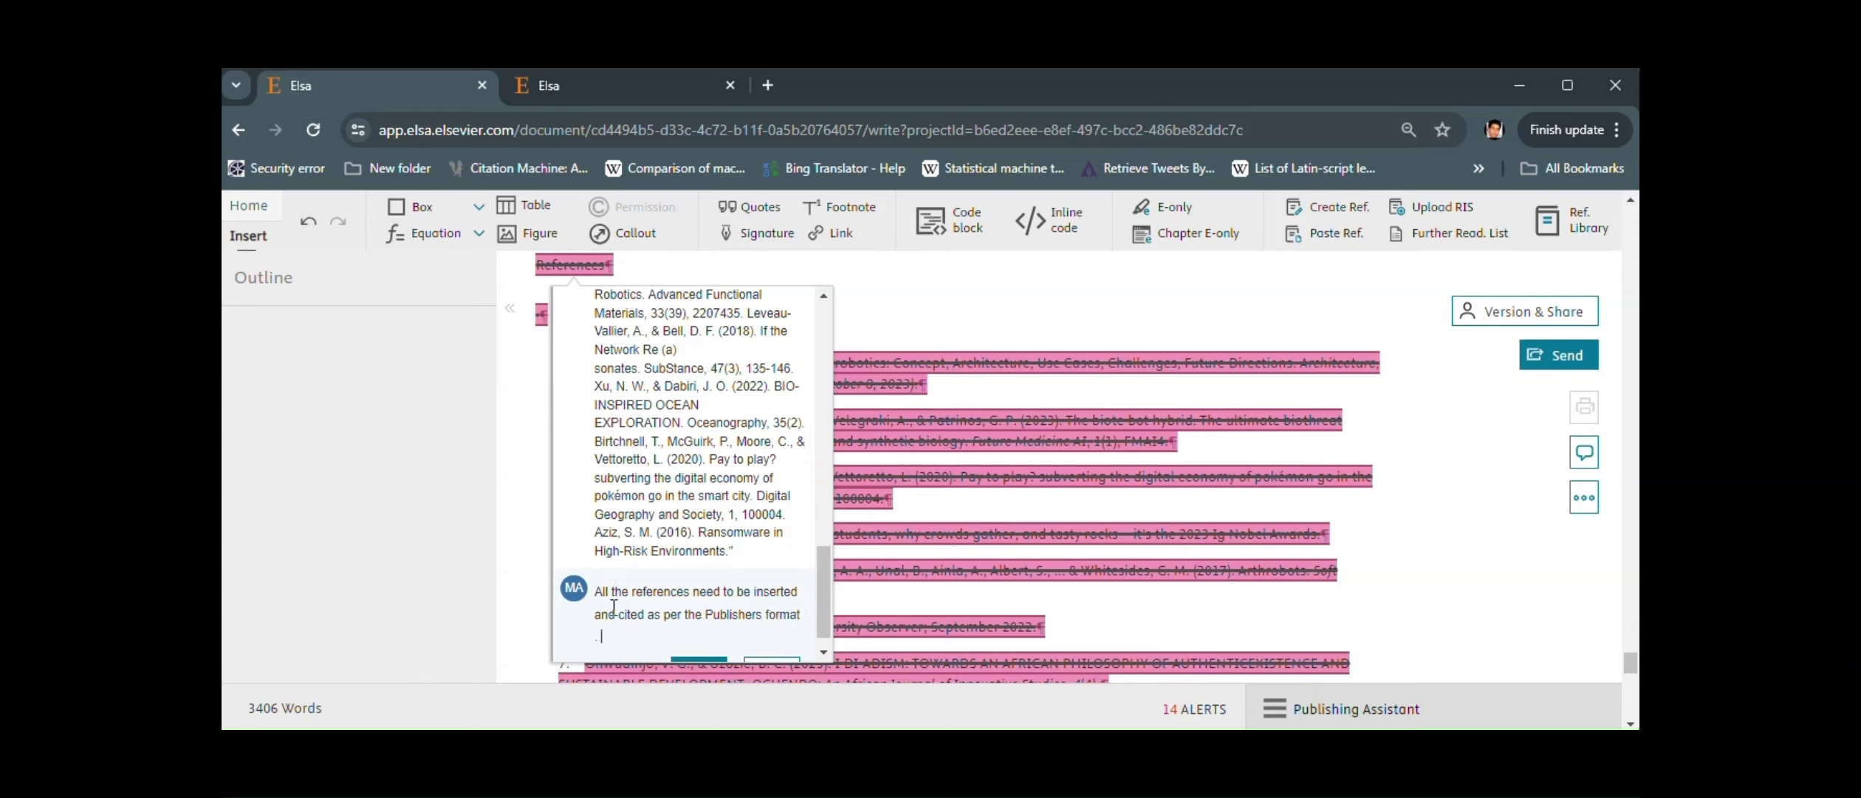
key(BackSpace)
key(BackSpace)
text(.)
scroll(694, 635, down, 1)
click(698, 643)
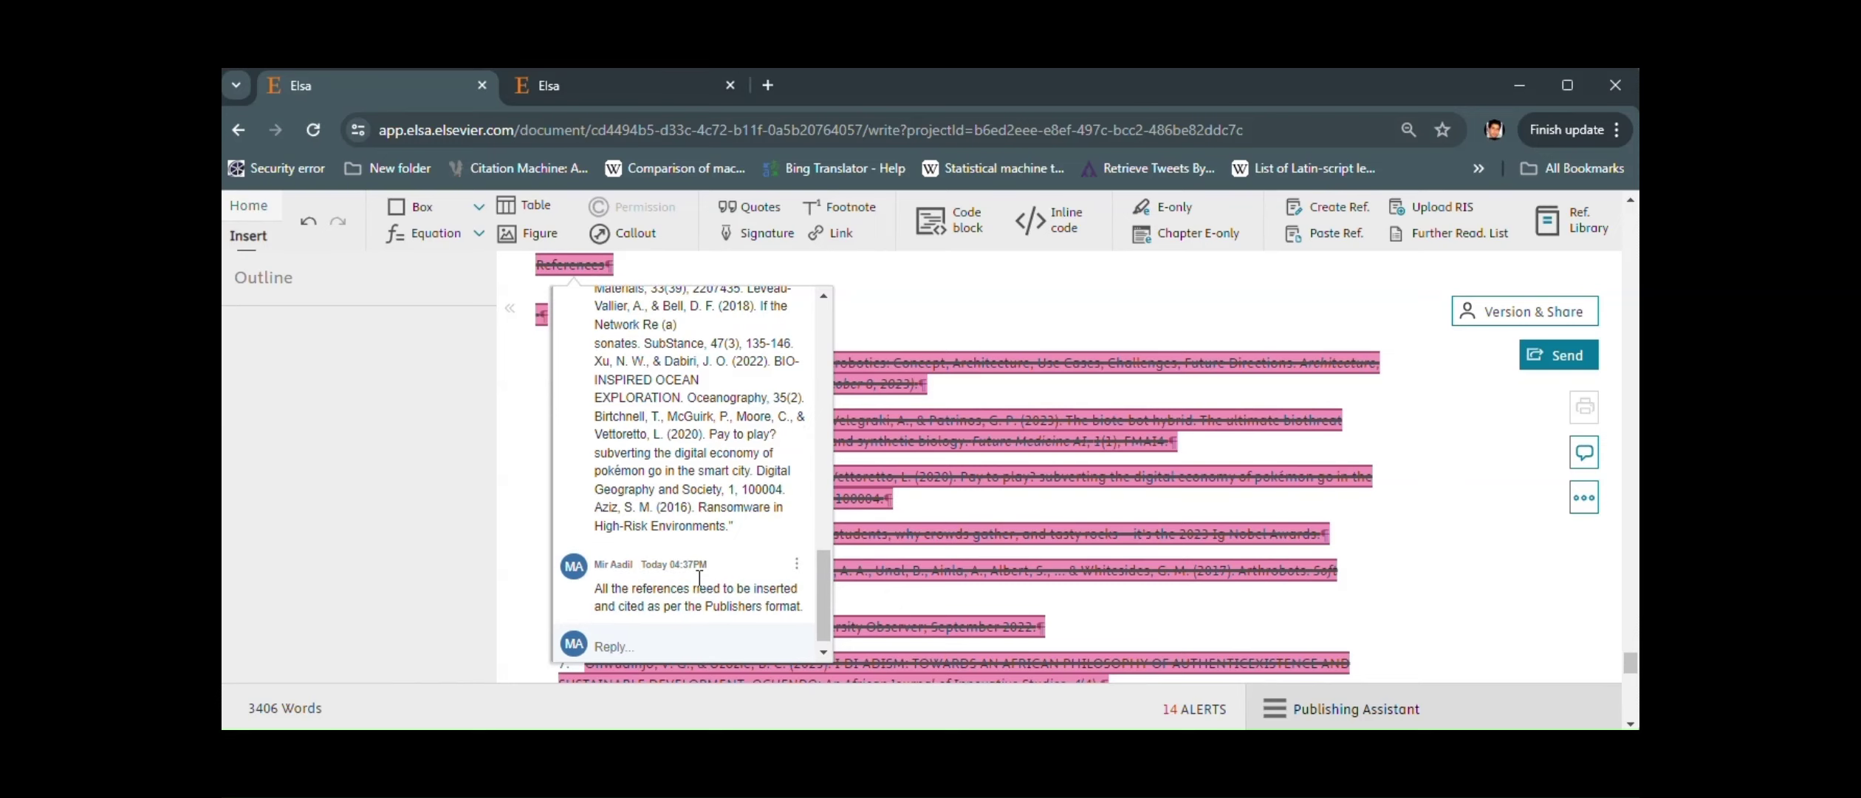
Delete the Literature review passage from the 2023 biote-bot sentence beginning "Too," through "cutting edge consistent conversation."
scroll(1084, 590, up, 1)
scroll(1084, 590, up, 20)
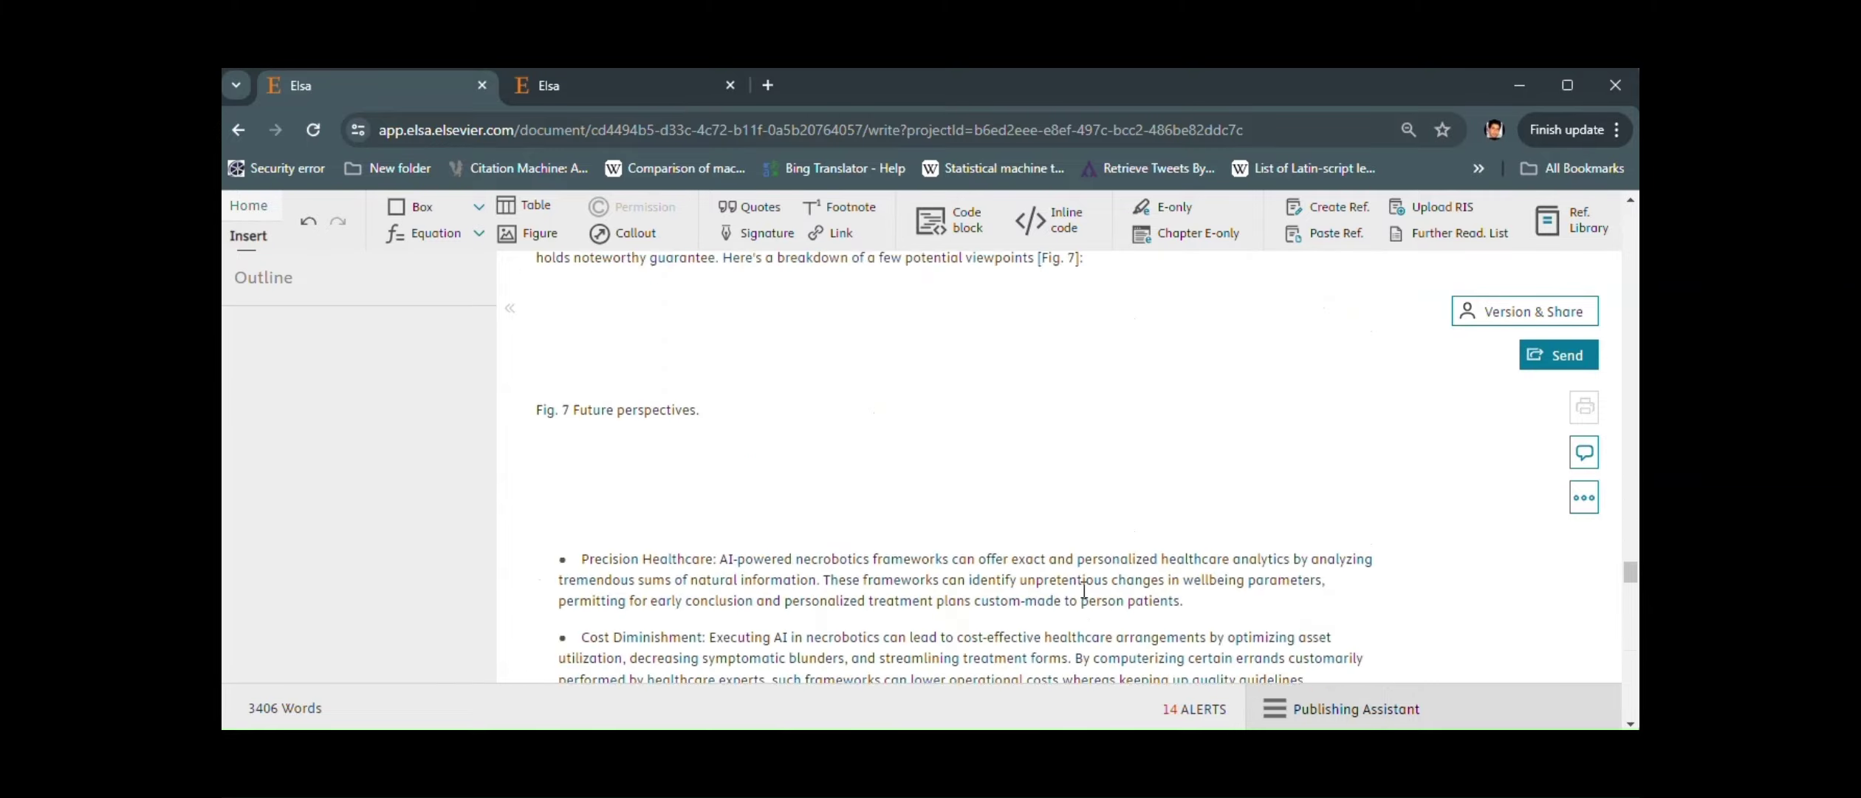
scroll(1084, 590, up, 20)
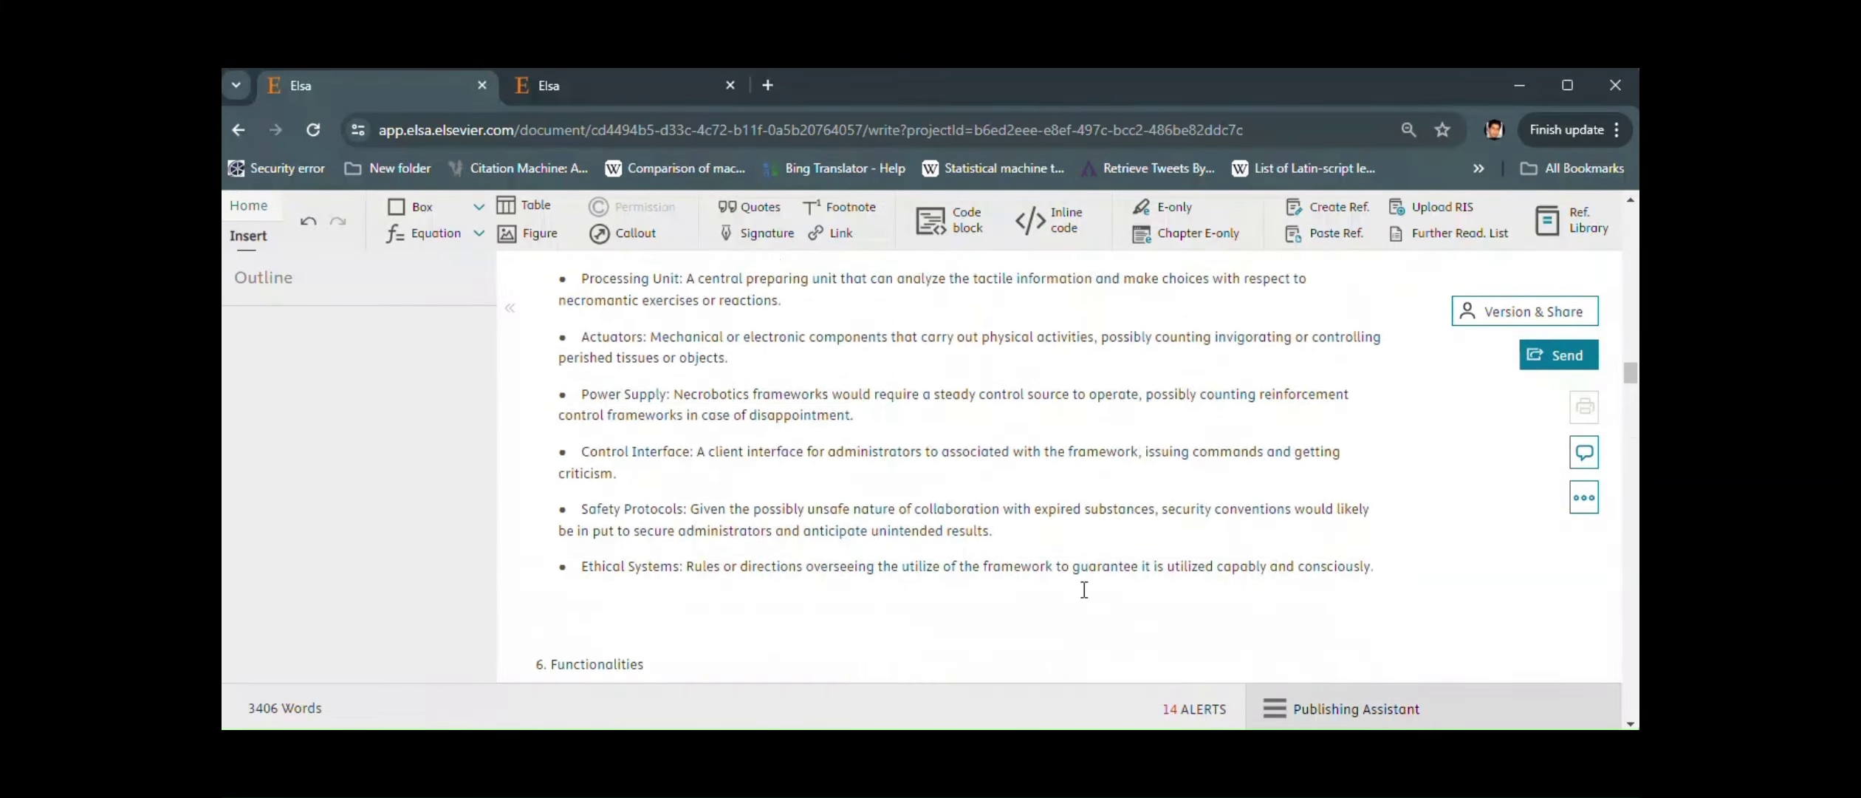
scroll(1084, 589, up, 20)
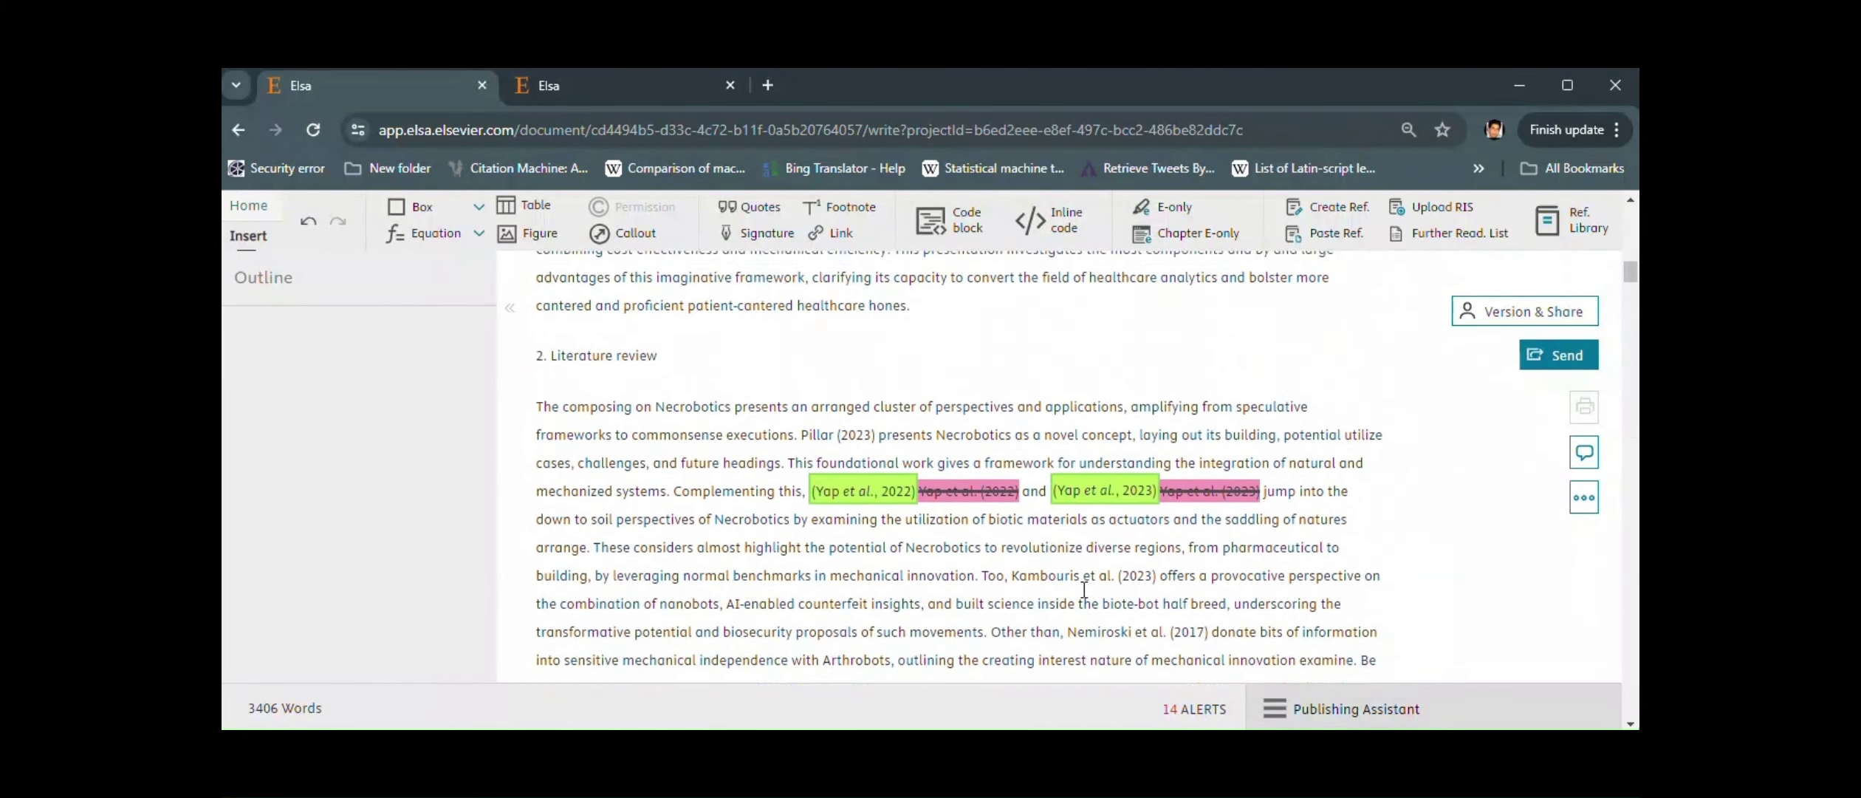
scroll(1084, 589, down, 3)
scroll(1108, 569, up, 3)
scroll(1138, 540, down, 4)
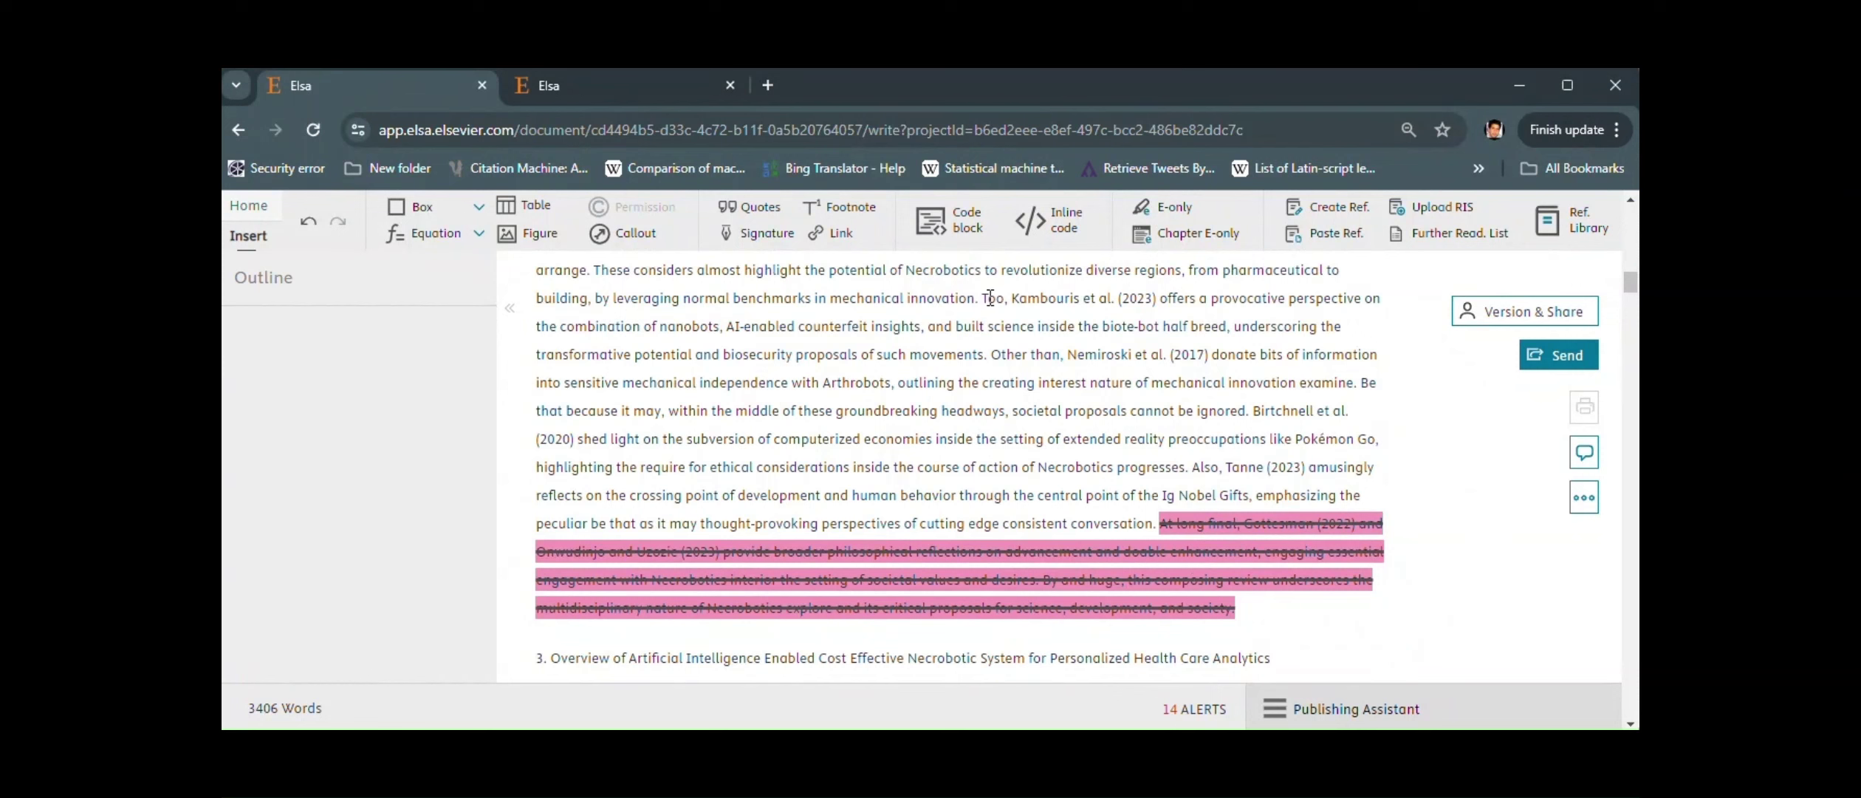
drag(983, 298, 1161, 523)
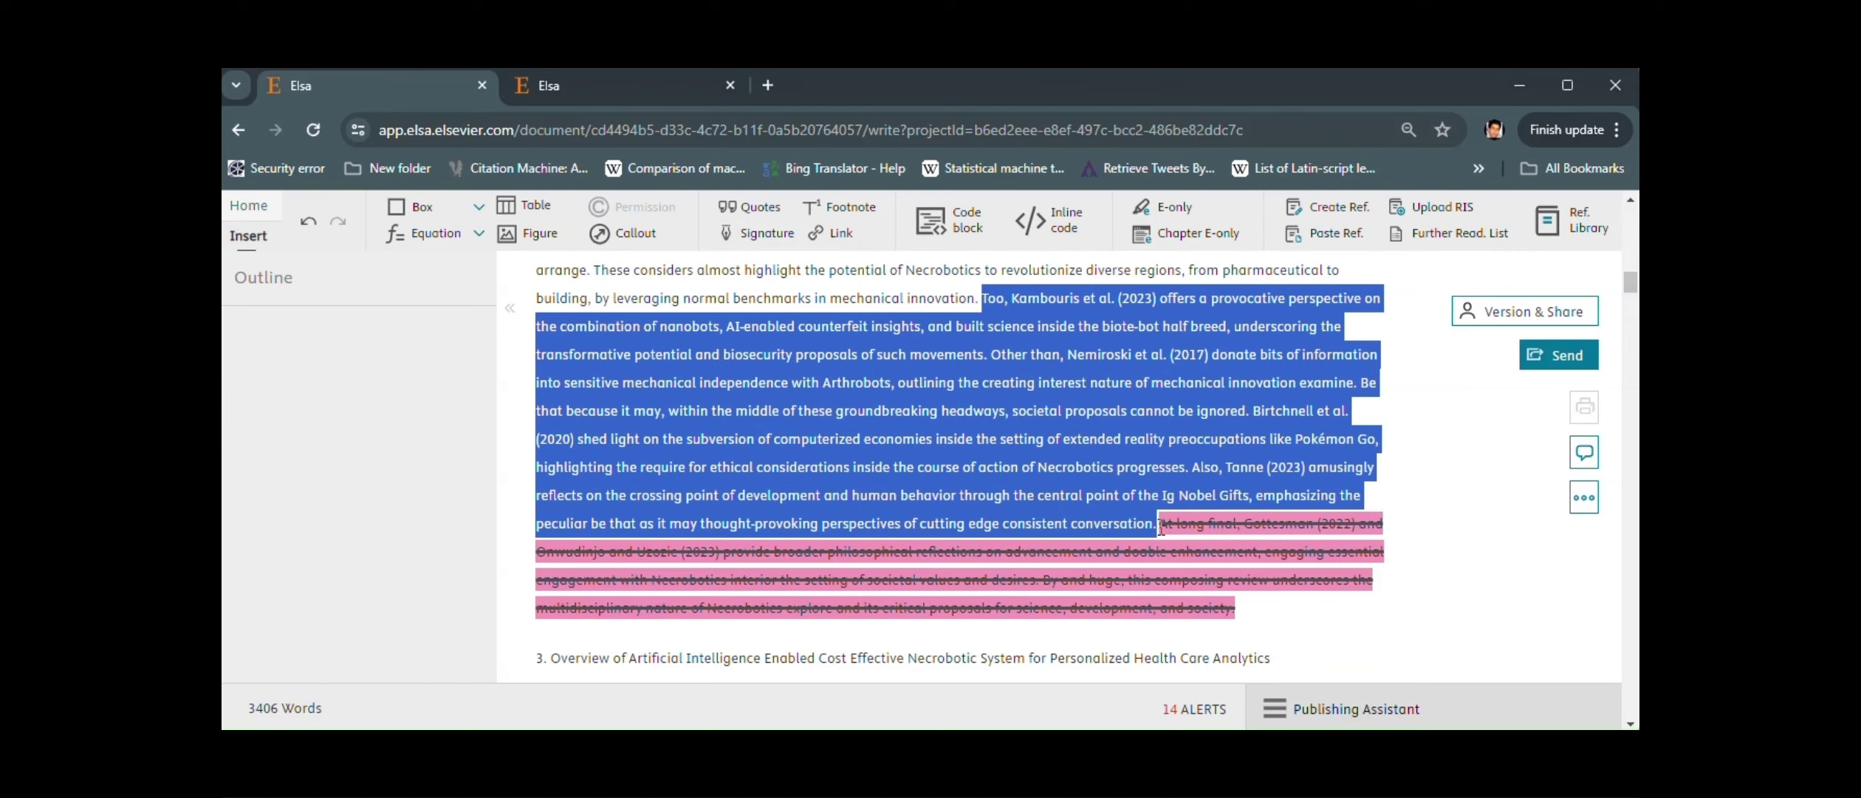
key(Delete)
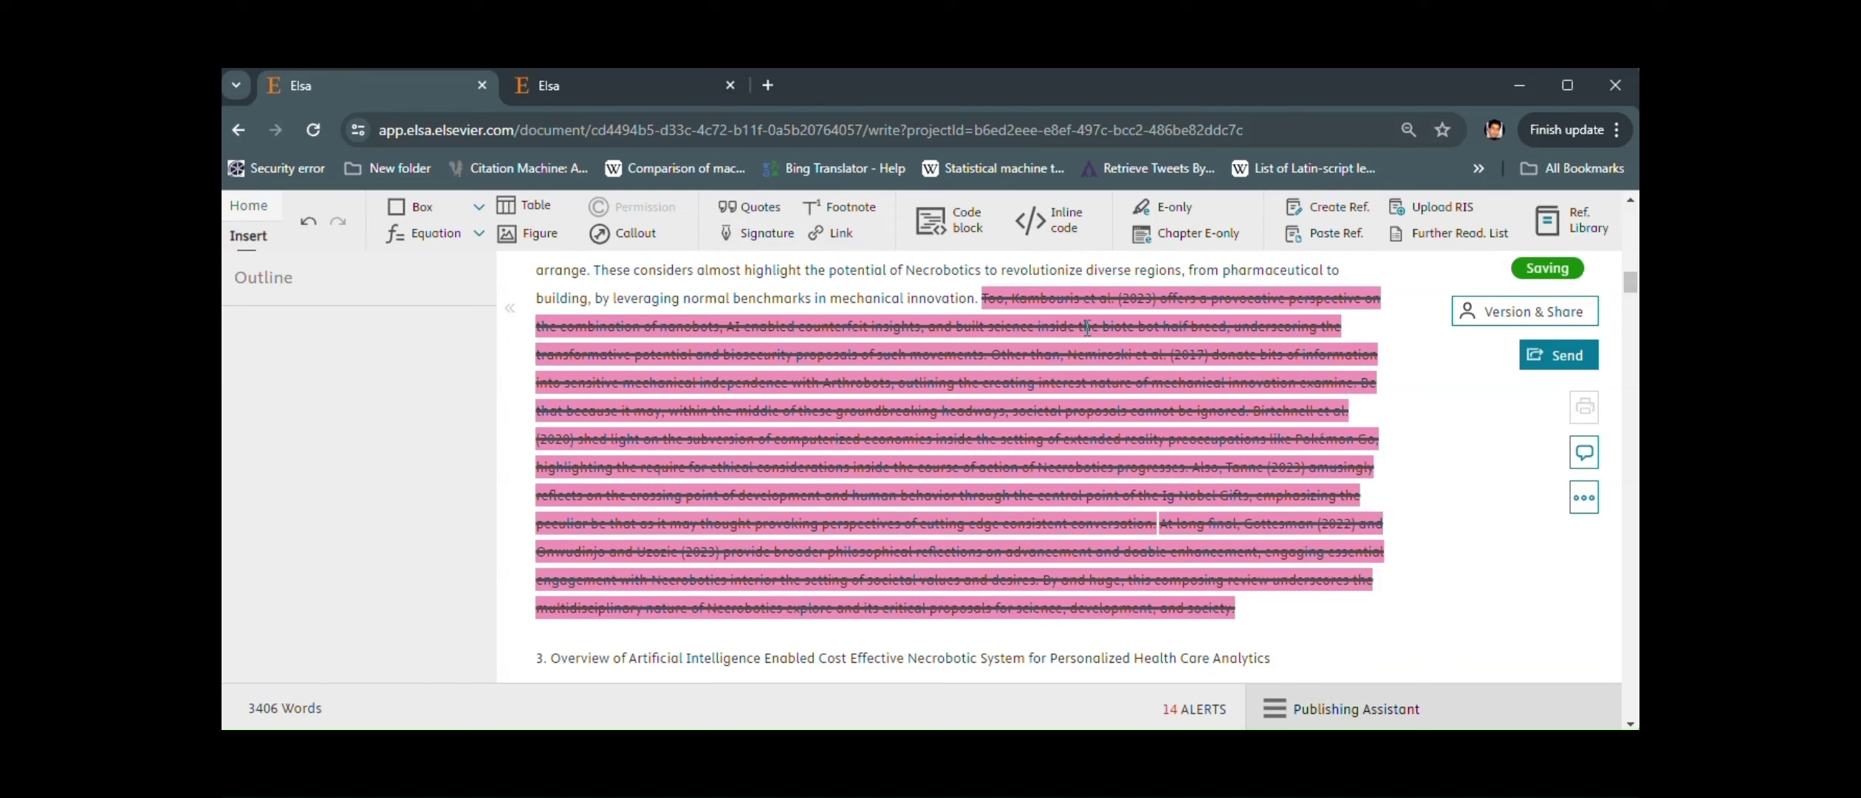
Show the chapter's comments and select the struck-out closing passage of the Literature review, trimming the selection back toward the section 3 heading
click(1584, 452)
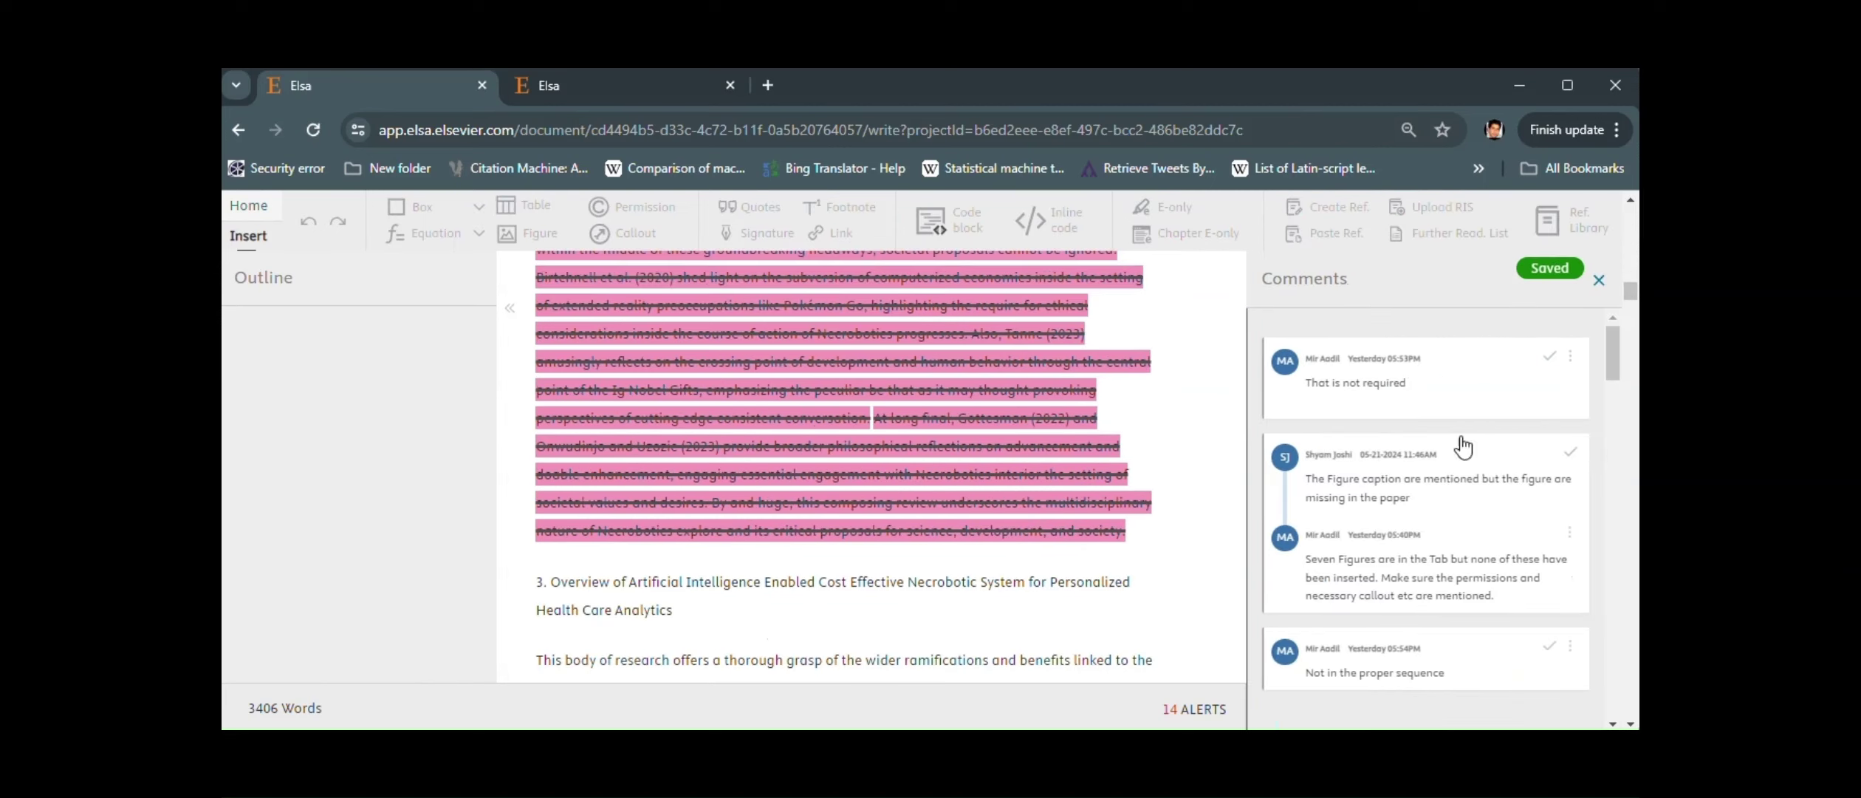
scroll(935, 434, up, 3)
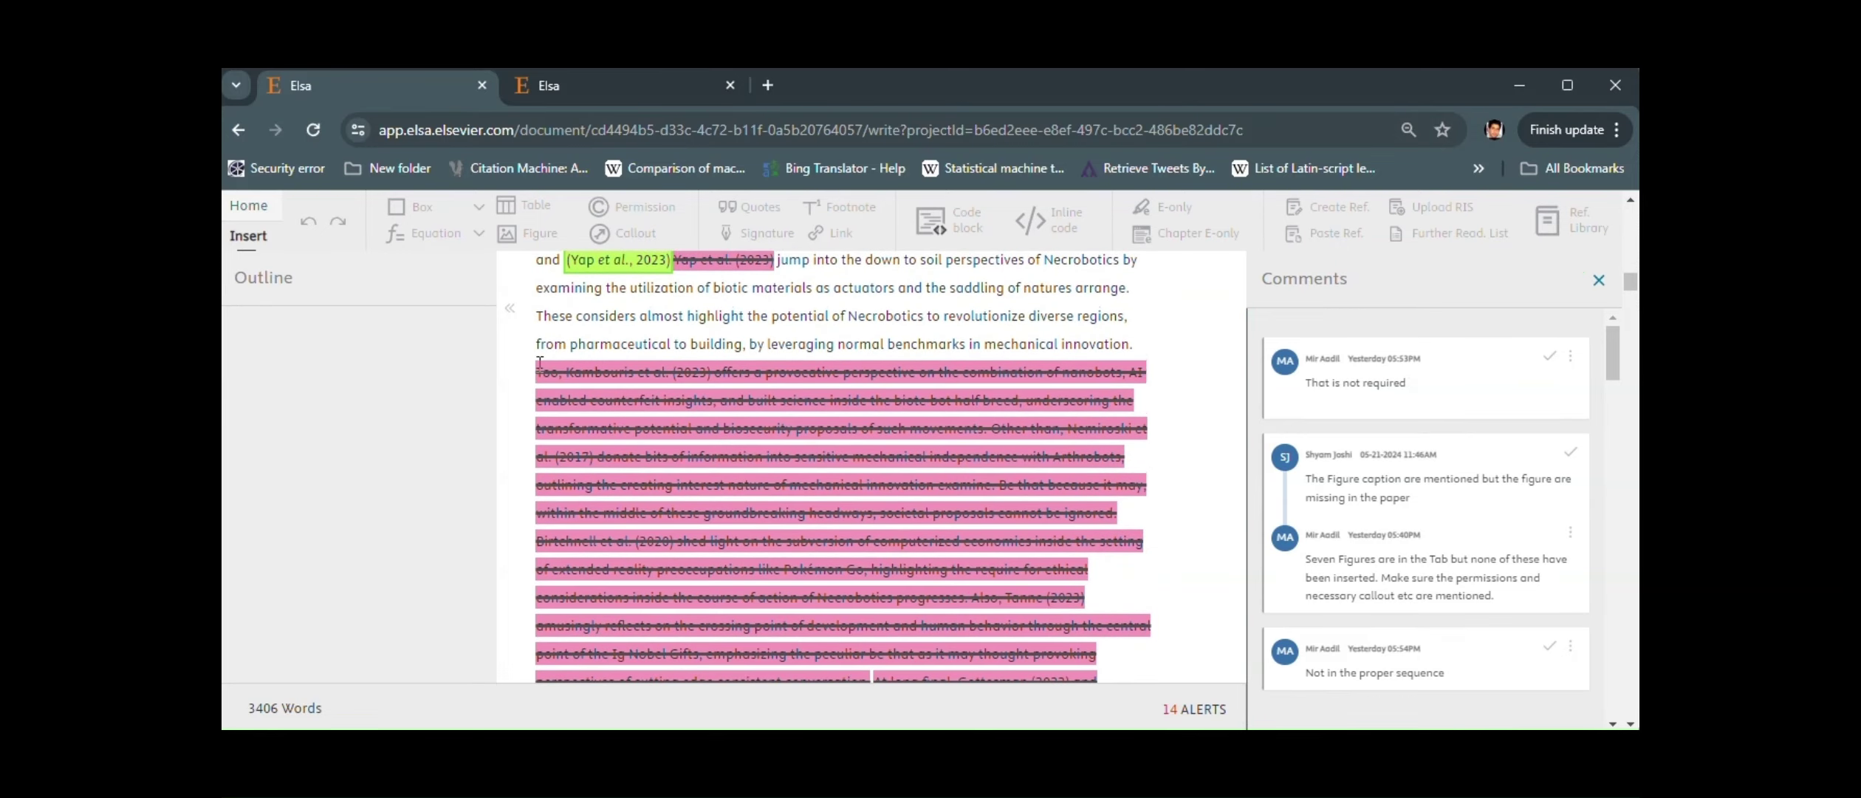
drag(540, 362, 1175, 343)
key(shift+Left)
key(shift+Left)
key(shift+Left)
key(shift+Left)
key(shift+Left)
key(shift+Left)
key(shift+Left)
key(shift+Left)
key(shift+Left)
key(shift+Left)
key(shift+Left)
key(shift+Left)
key(shift+Left)
key(shift+Left)
key(shift+Left)
key(shift+Left)
key(shift+Left)
key(shift+Left)
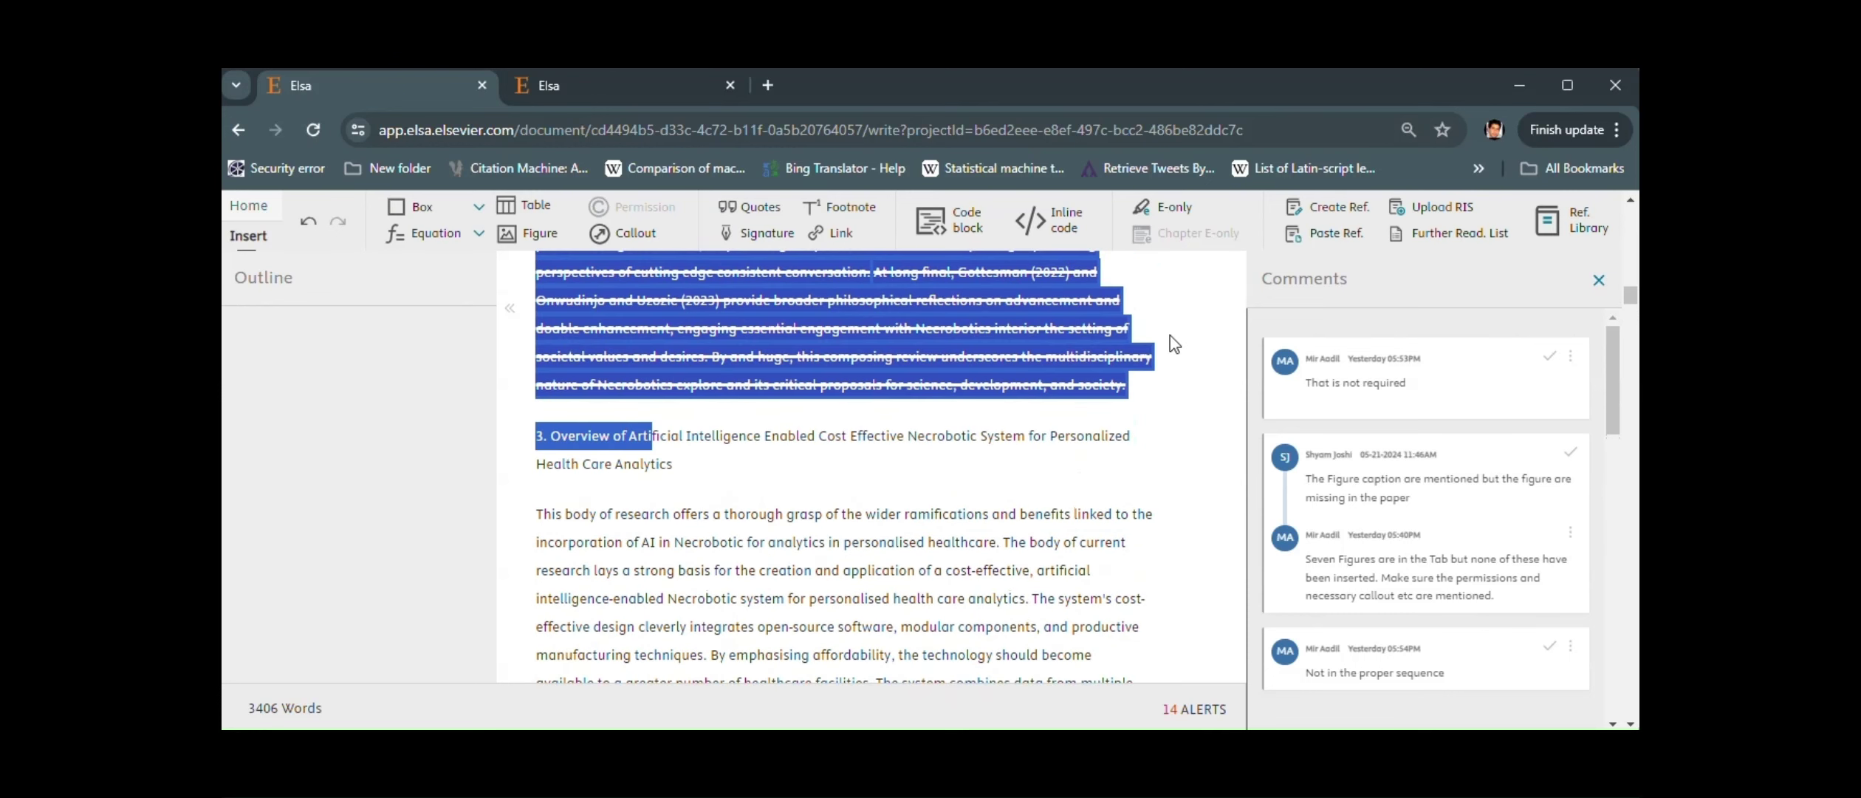
key(shift+Left)
key(shift+Left)
key(shift+Left)
key(shift+Left)
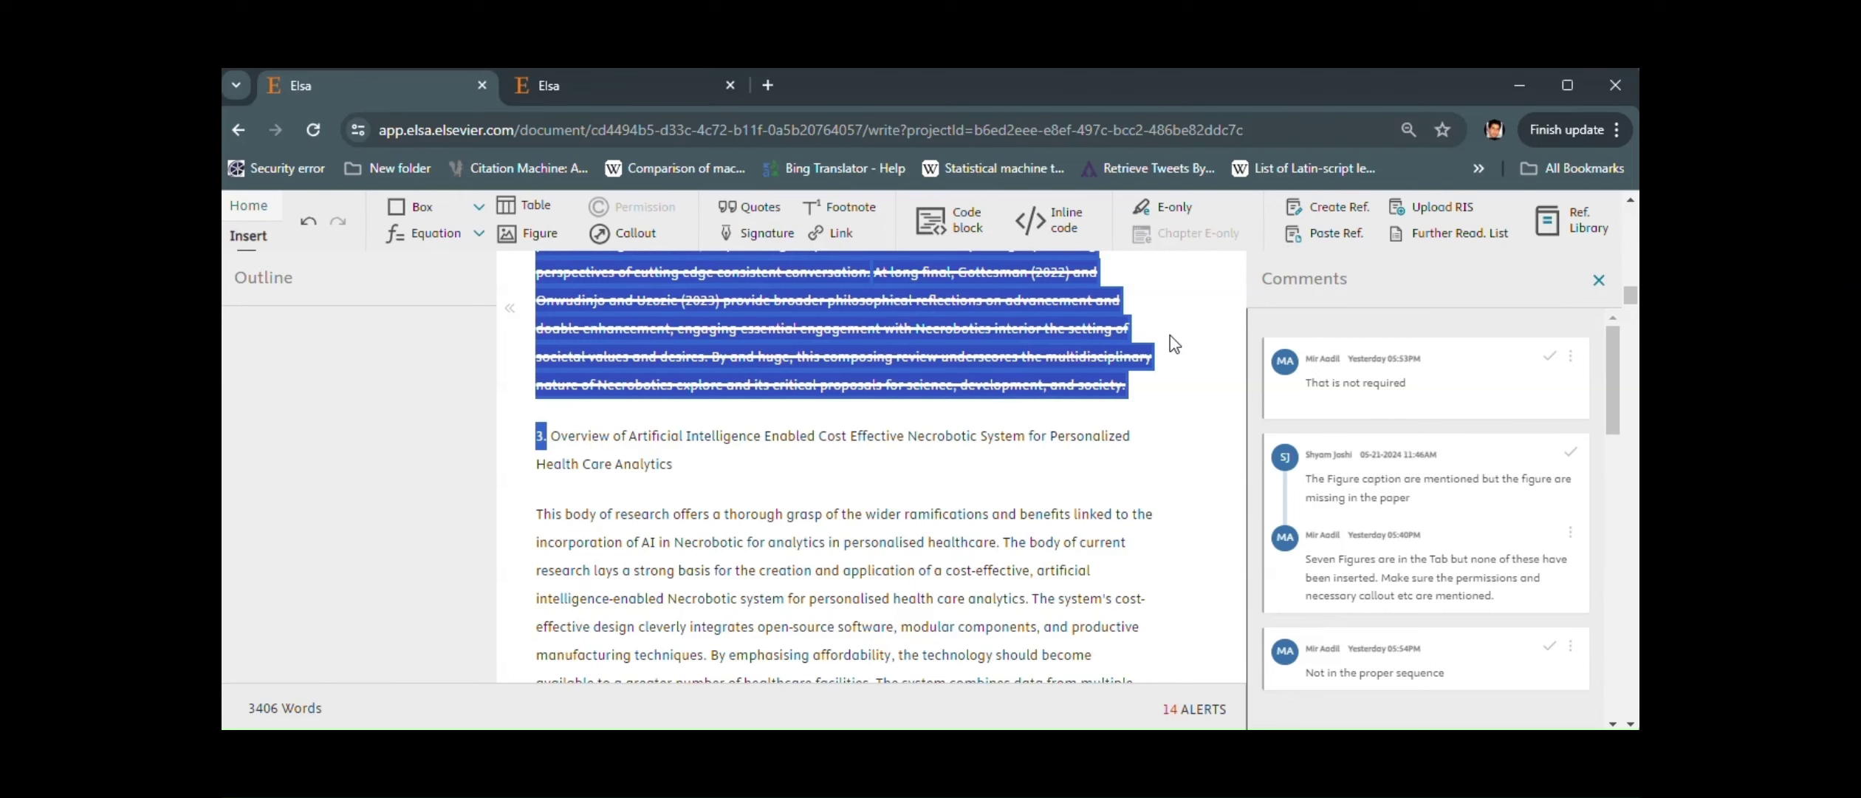
Reply to the "That is not required" comment with "This is ambigiuos para, Need to rephrase or It needs to be removed. Doesn't provide muvch sense"
click(1415, 377)
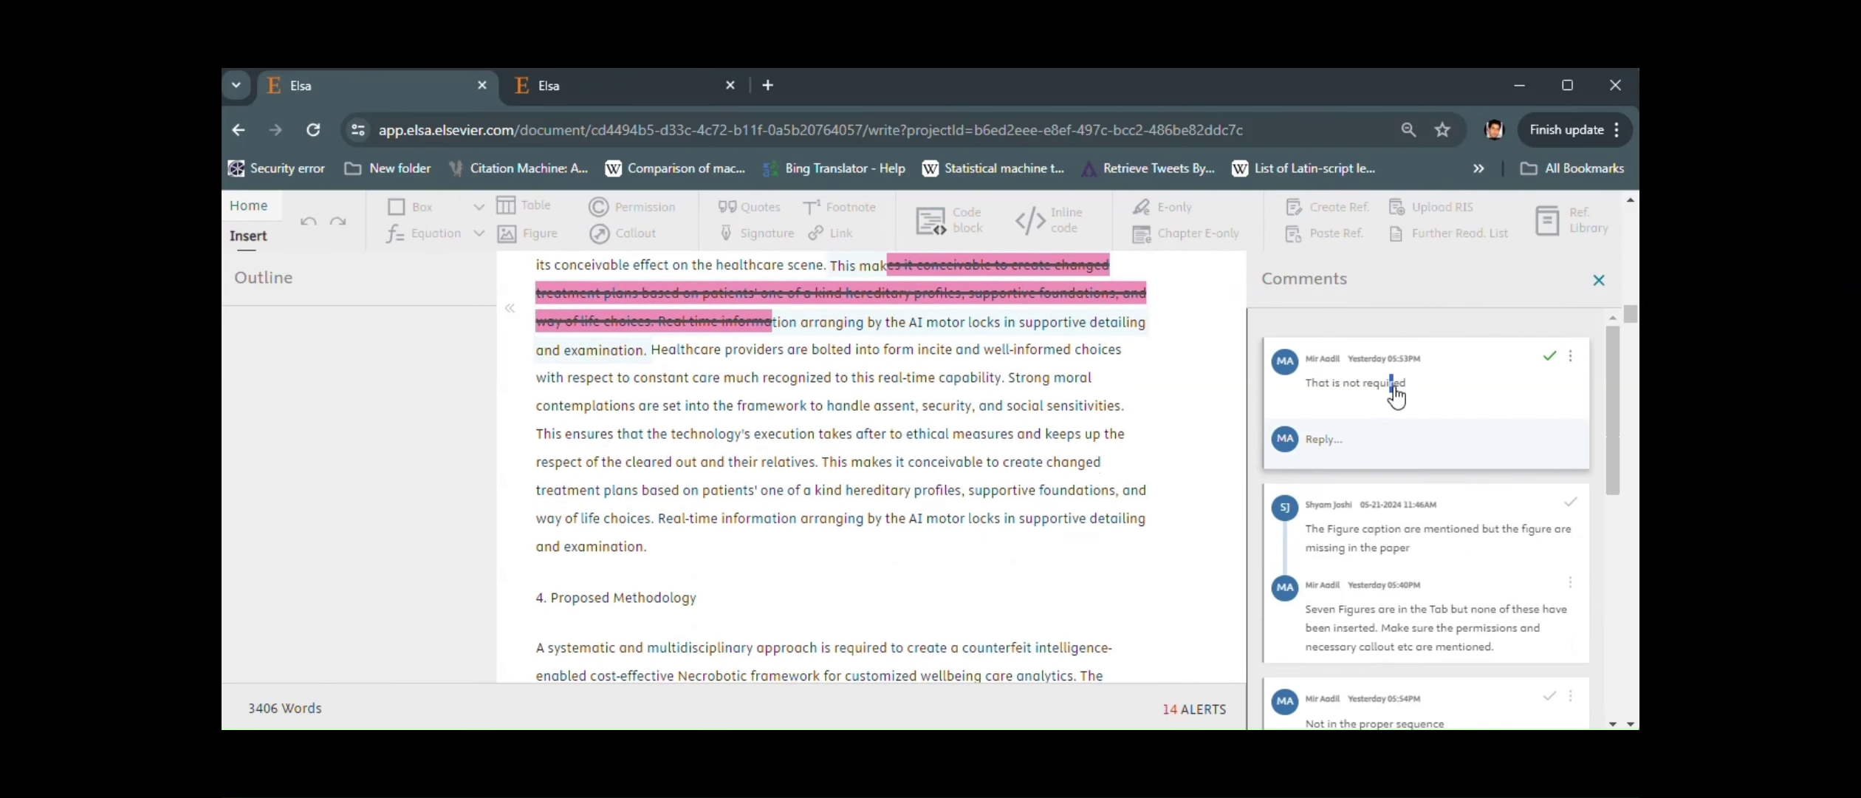
click(1348, 446)
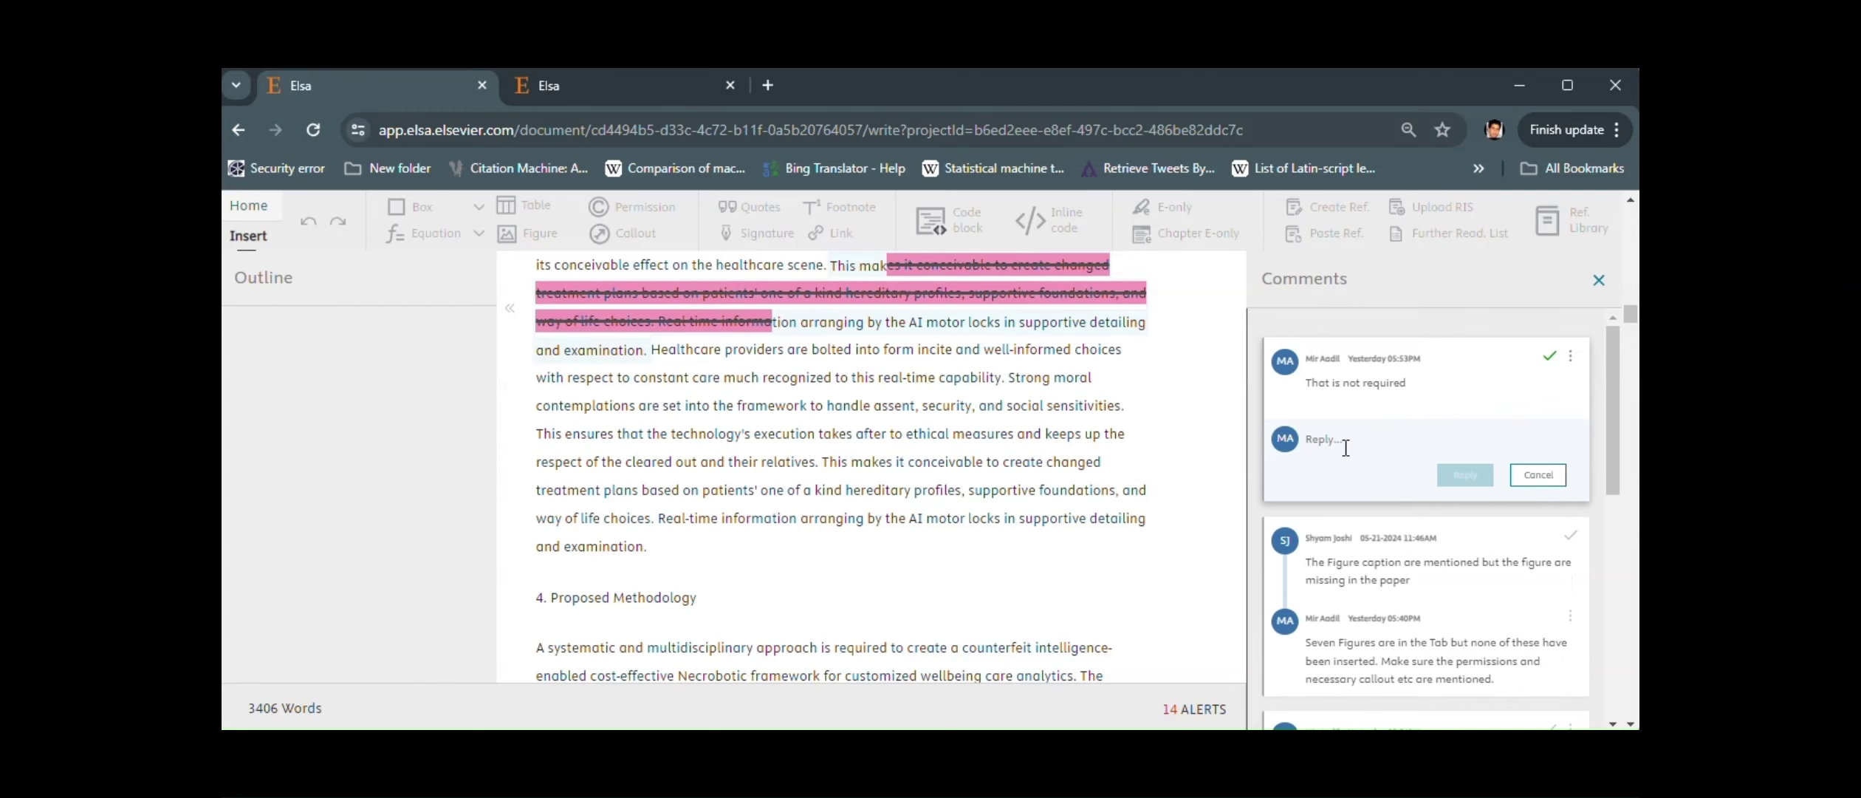
text(This is ambig)
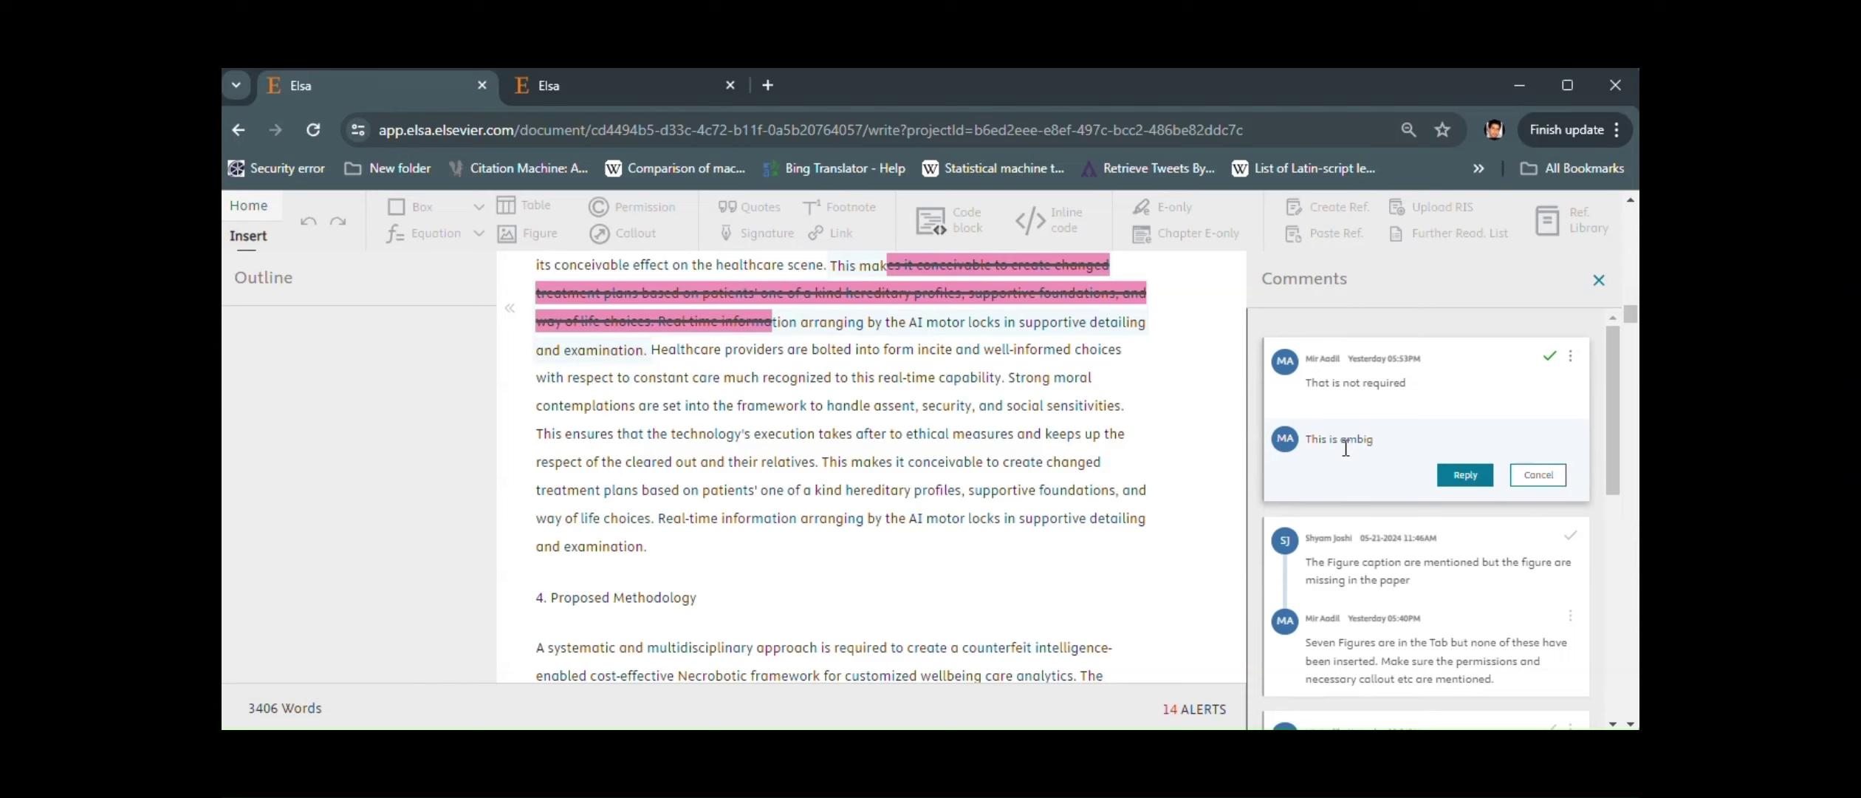
text(iuos po)
text(ra, Neefd )
text(dm)
text(to rephrase or It nee)
text(ds )
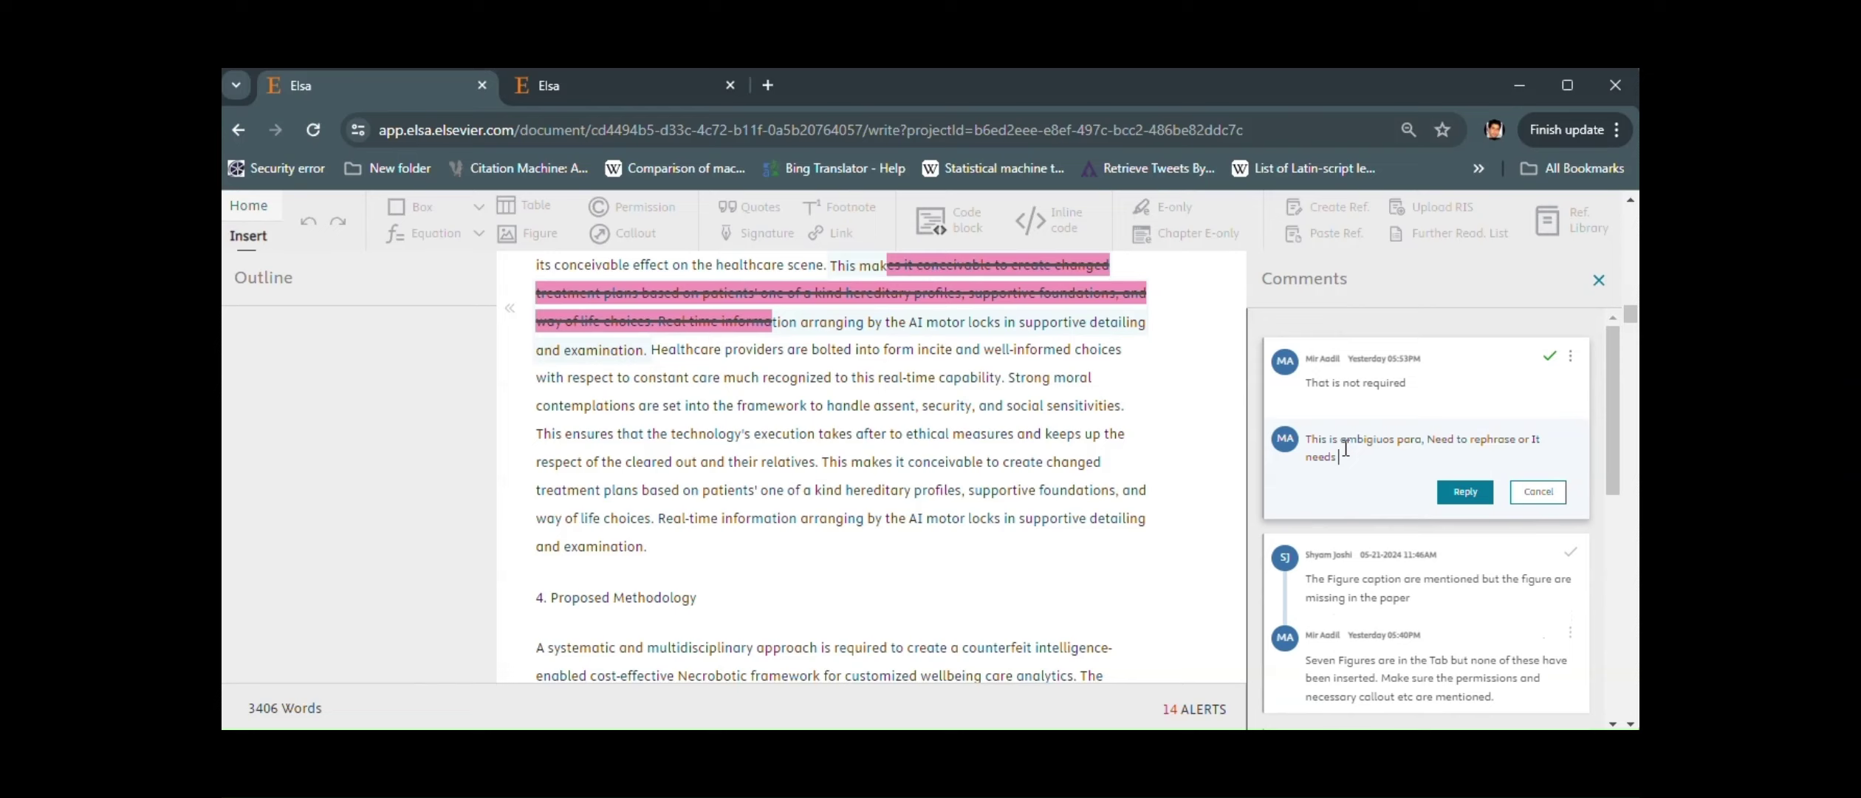
text(to be removes)
text( Doesn't provide)
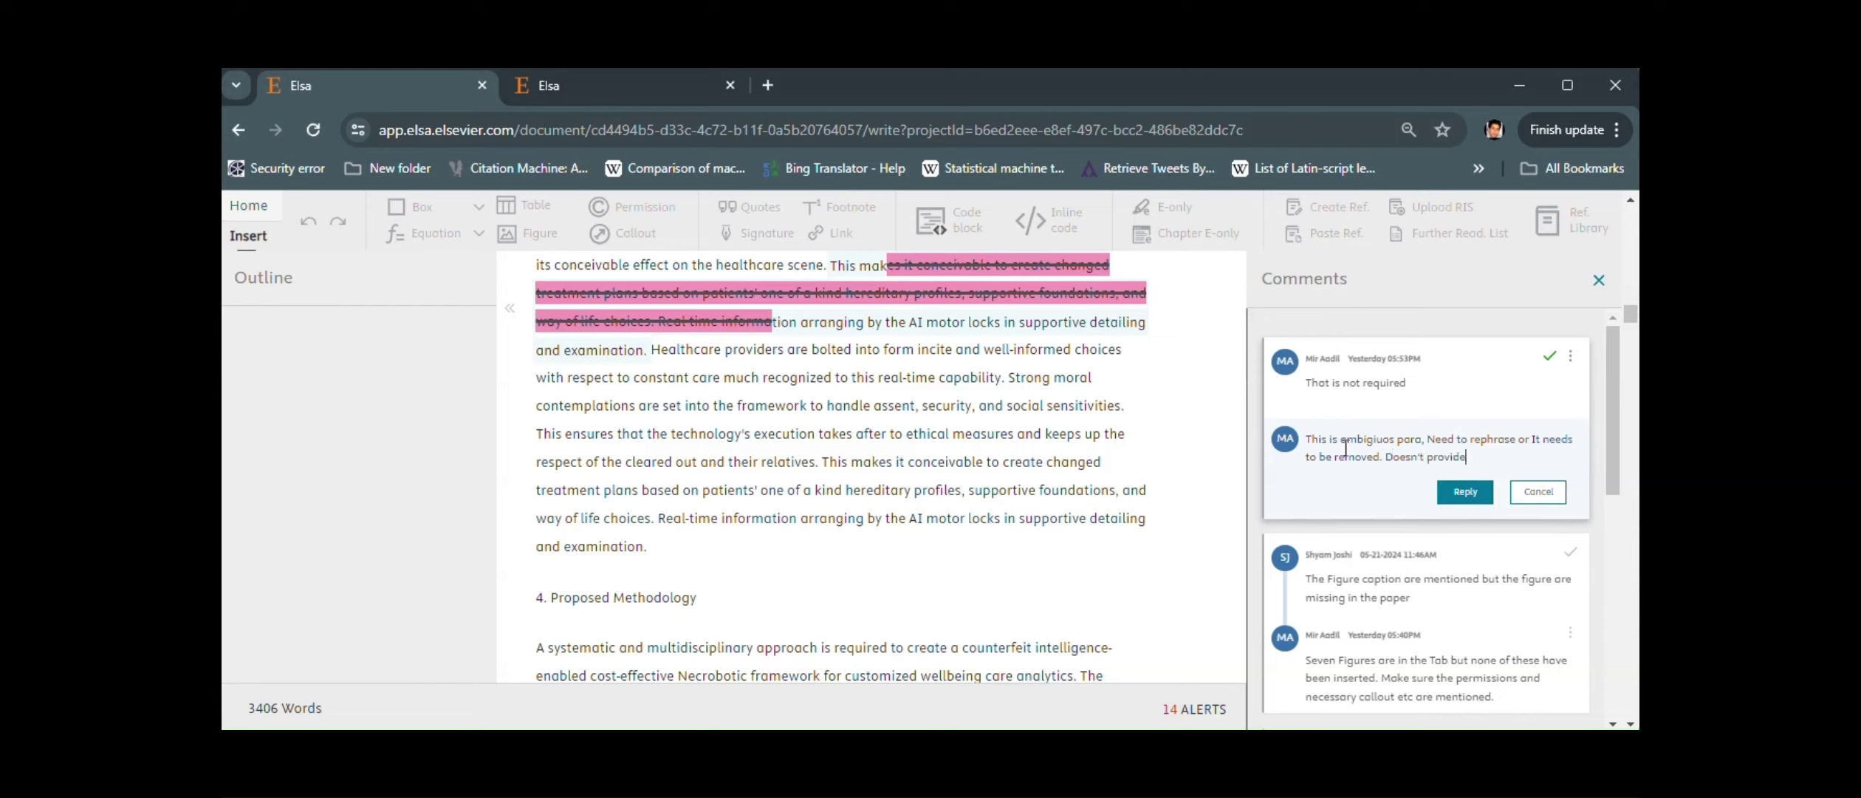
text( muvch sense)
click(1464, 491)
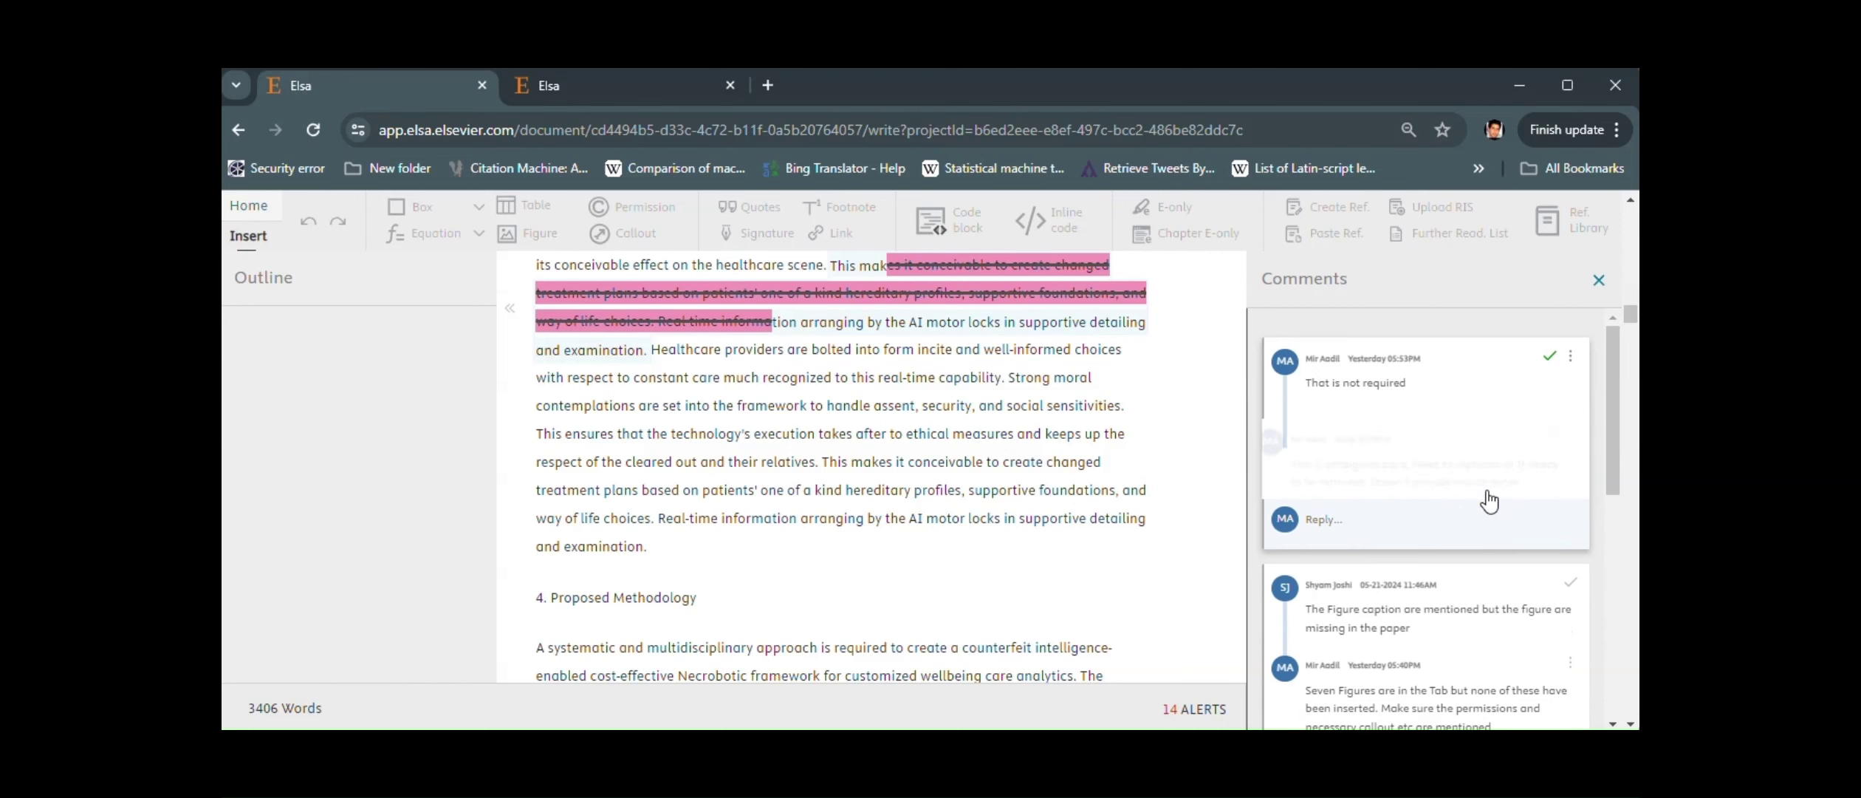
Examine the commented section 3 passage beginning "This makes it conceivable" in the chapter text, highlighting it
click(973, 424)
scroll(973, 424, up, 3)
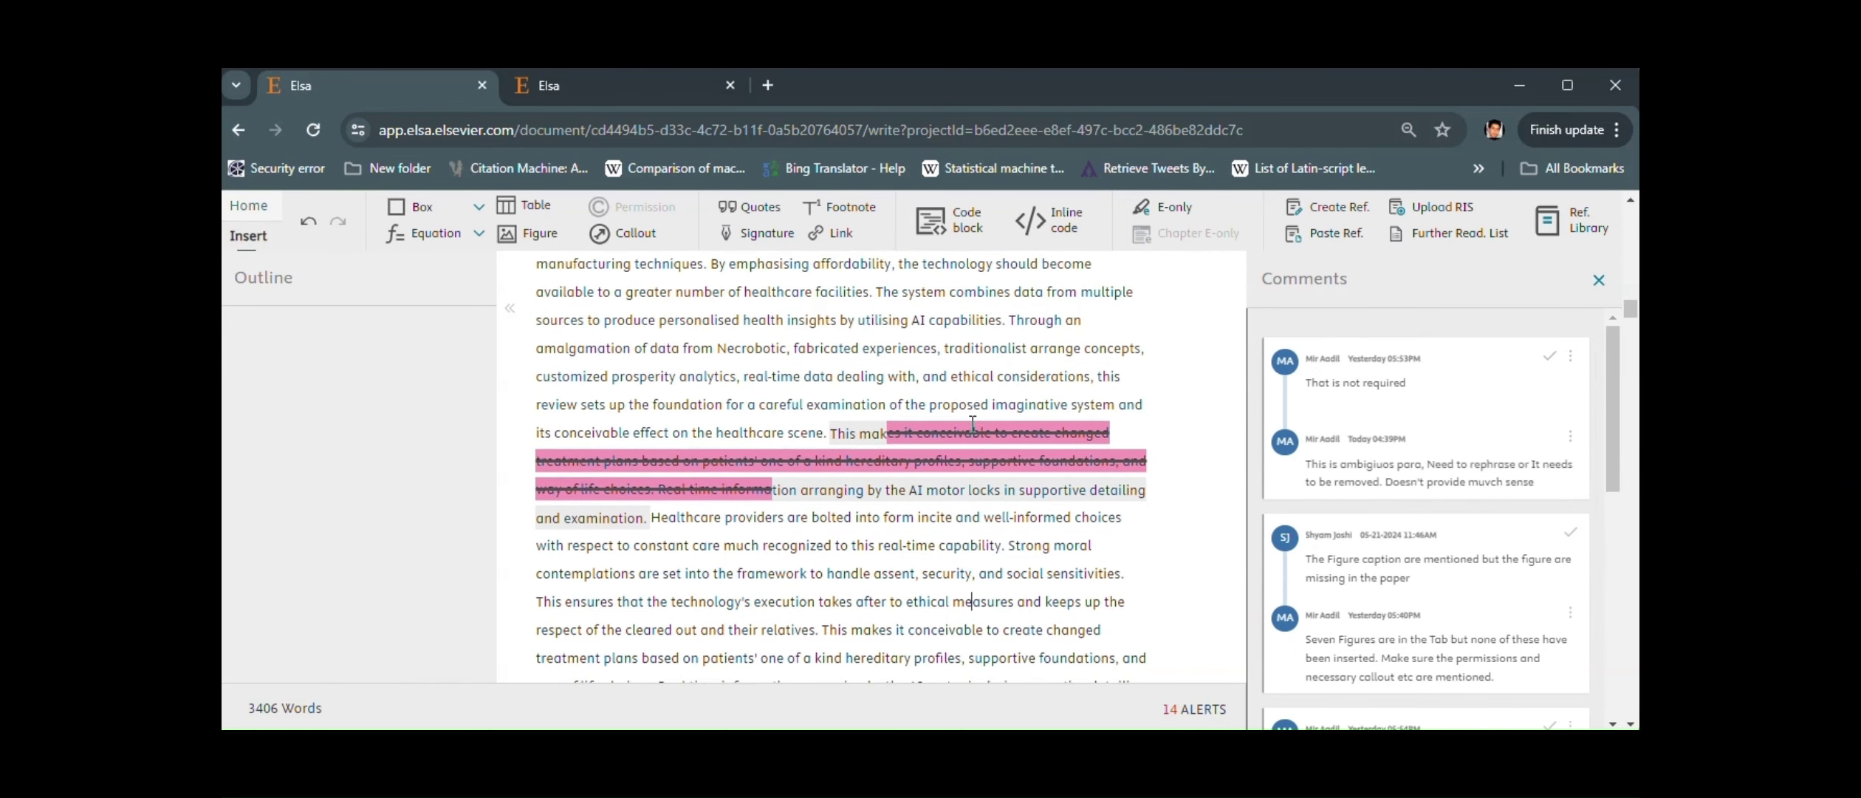
drag(828, 493, 850, 566)
scroll(918, 560, up, 5)
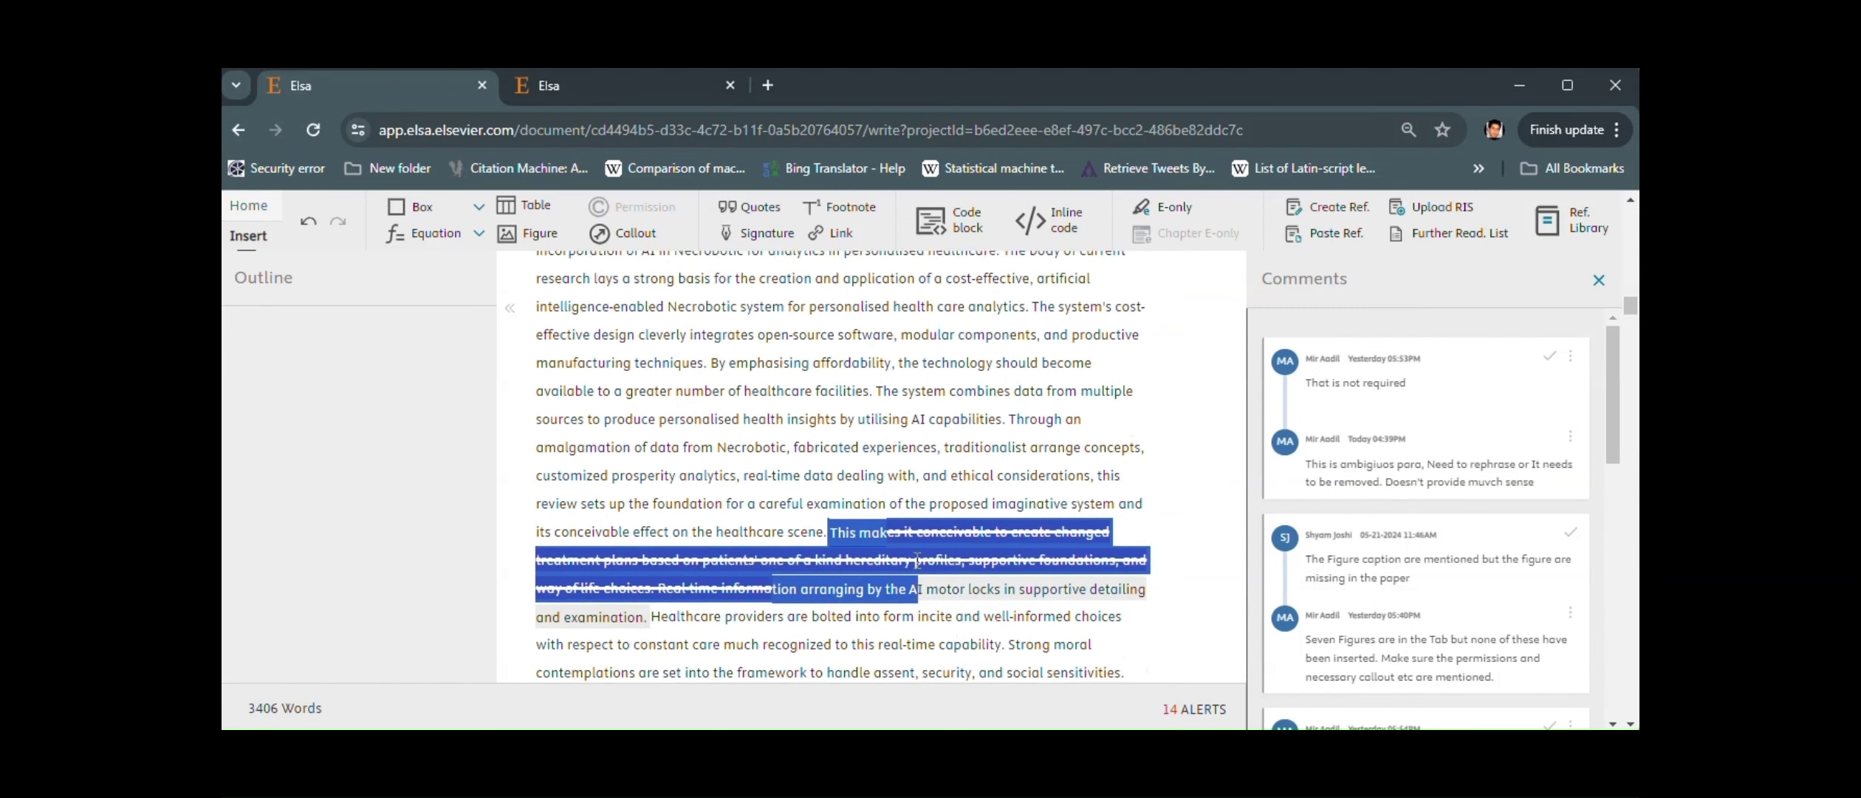
Delete the comment thread "That is not required" together with its reply about the ambiguous paragraph
scroll(917, 559, up, 4)
click(1089, 444)
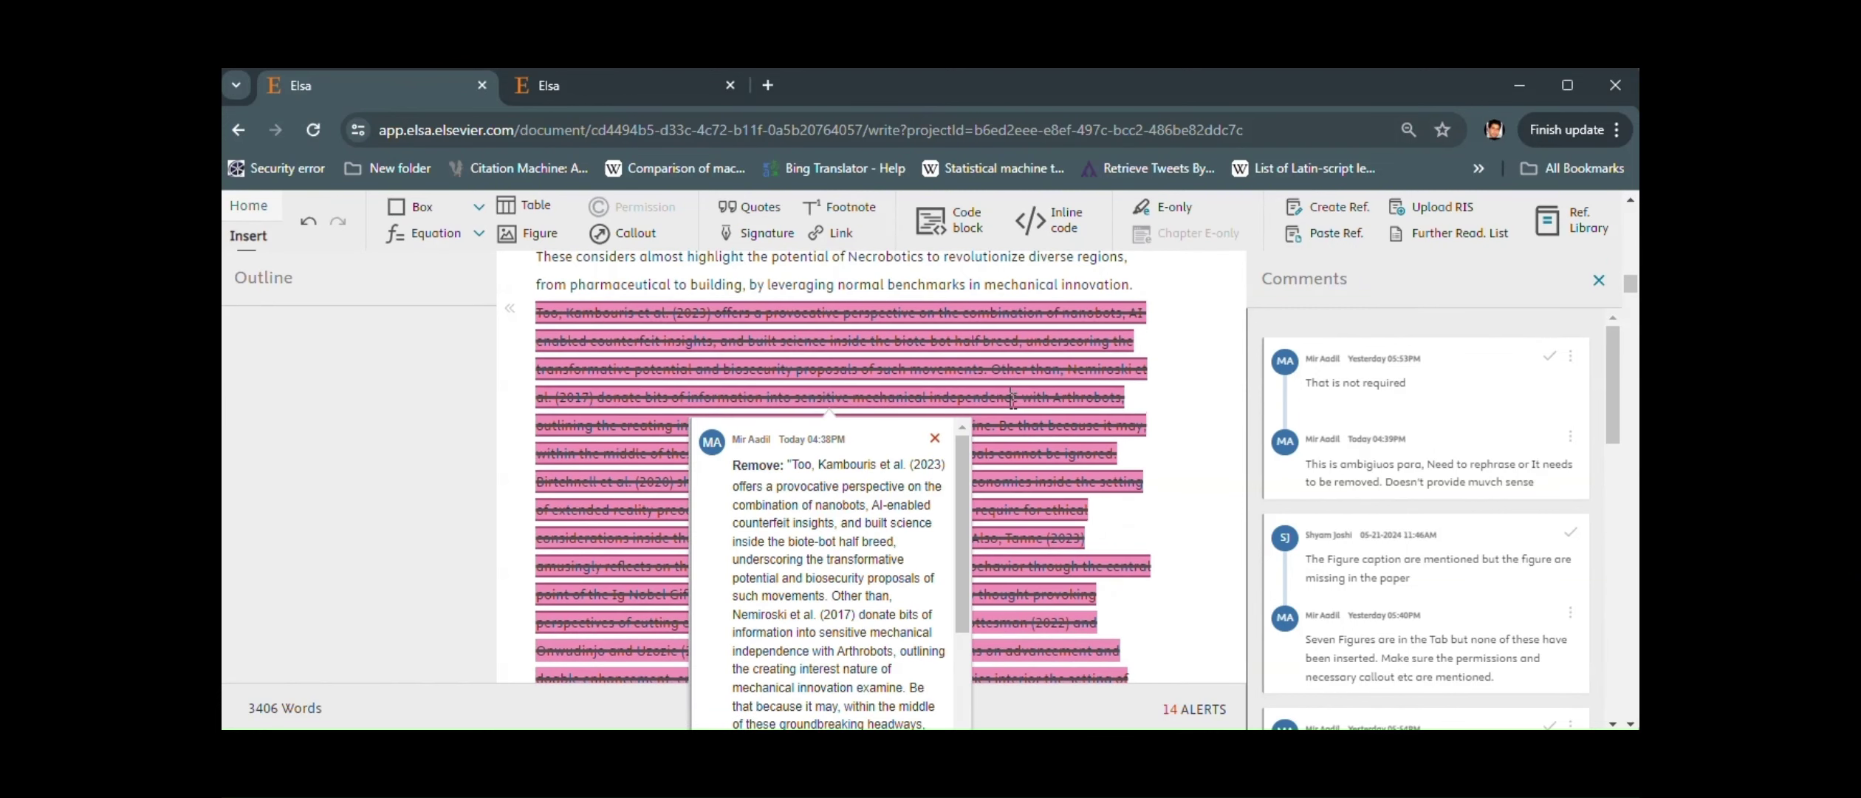
scroll(883, 539, down, 3)
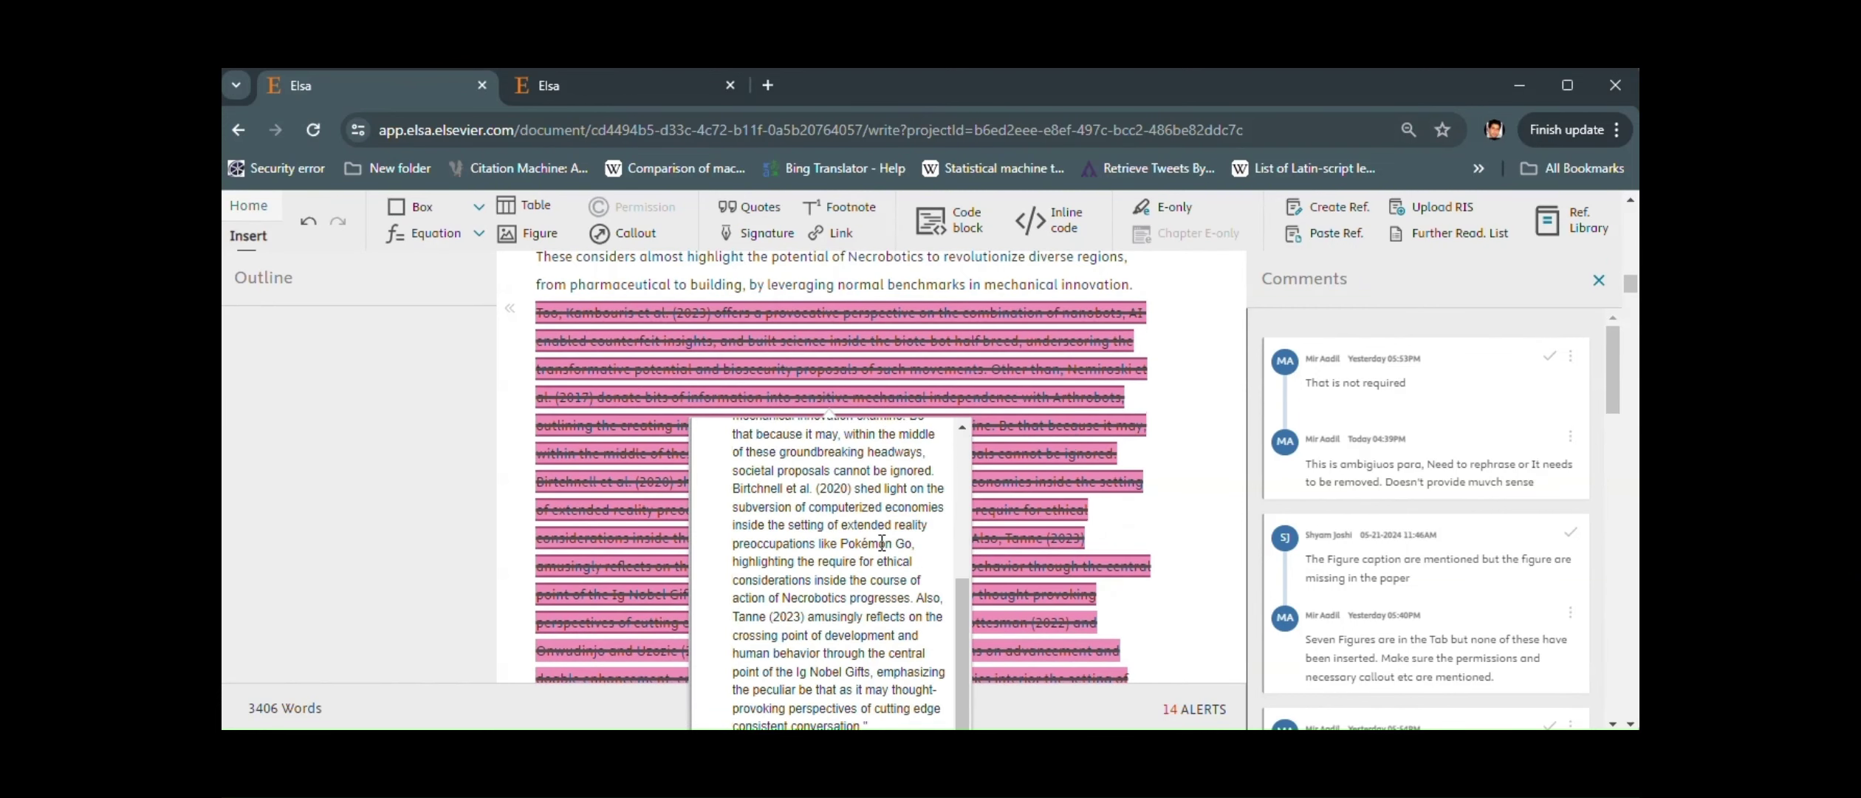
scroll(988, 593, down, 3)
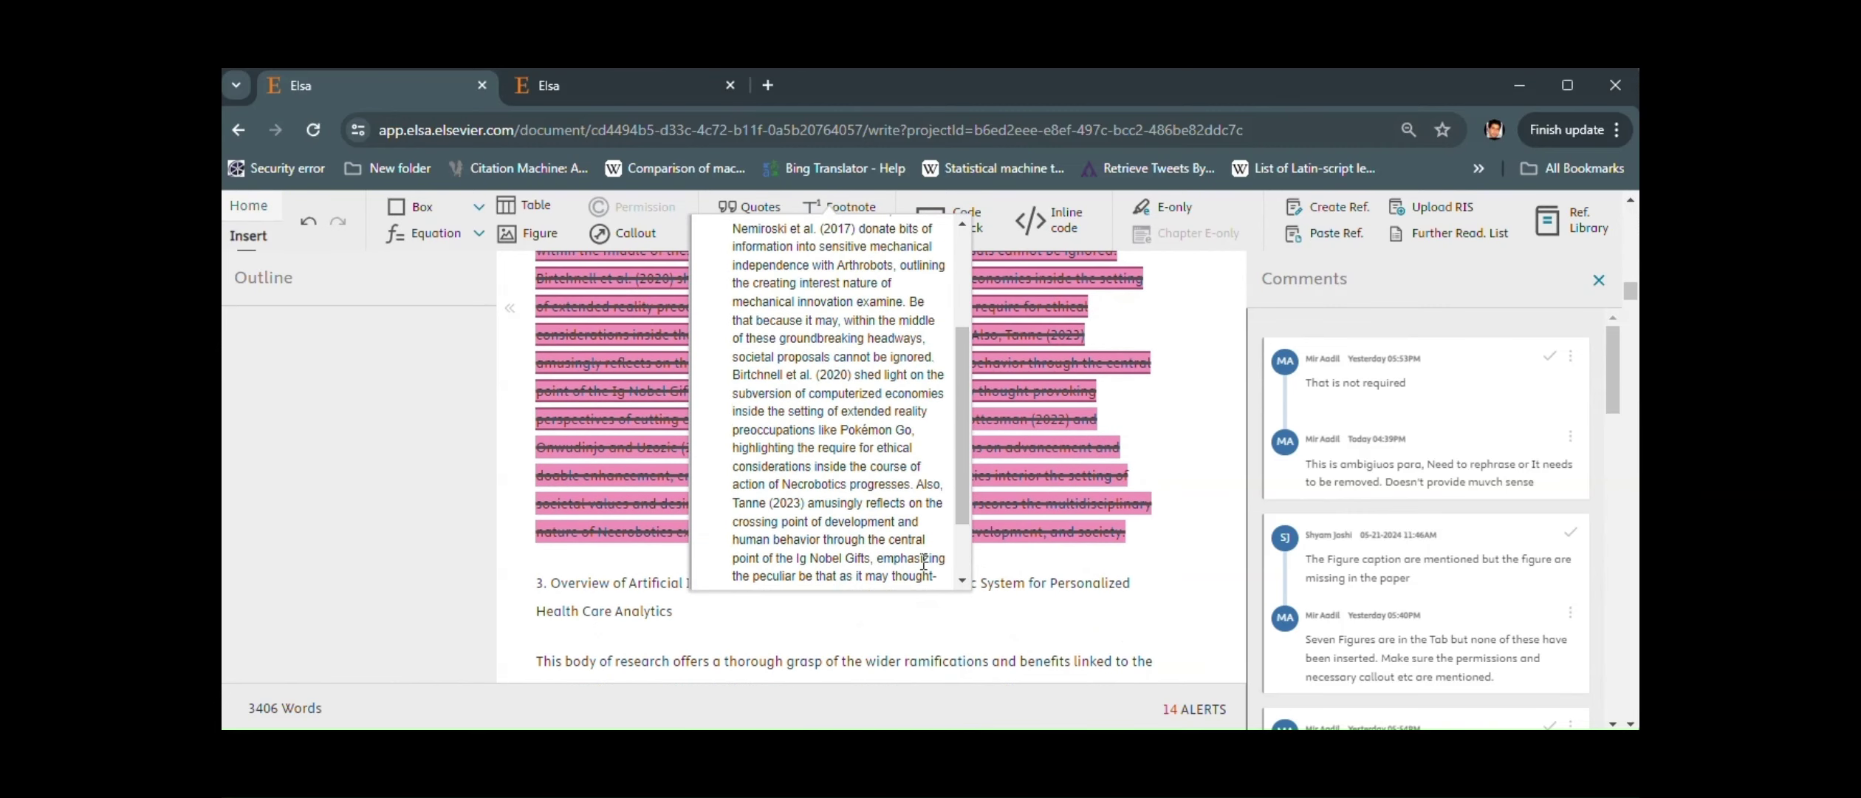
click(1429, 378)
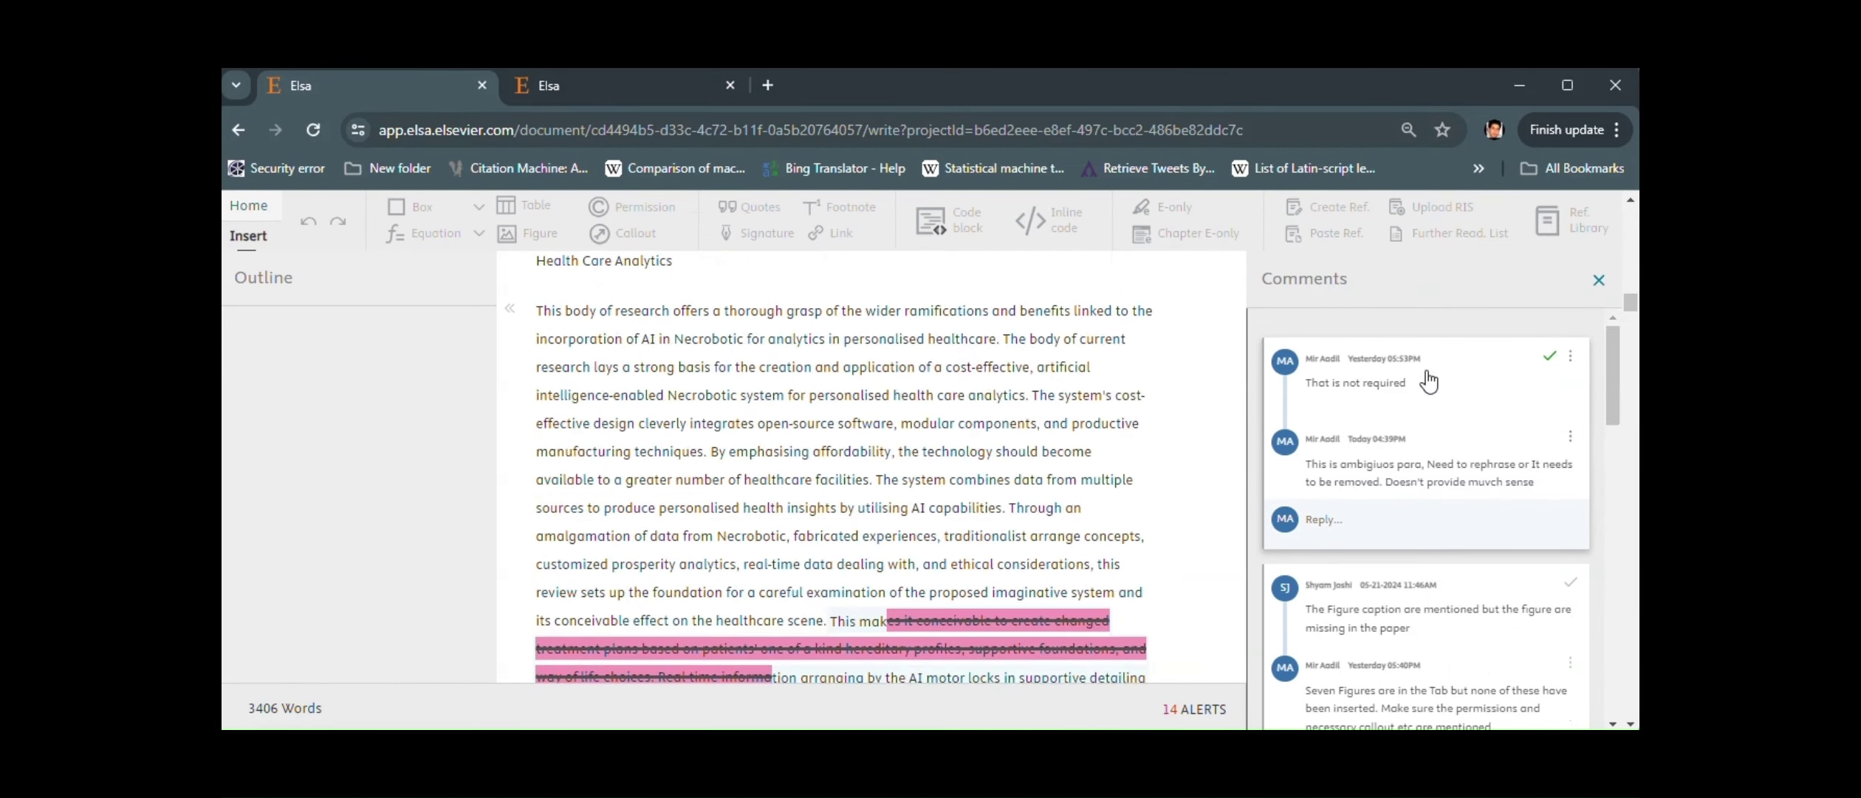
click(1574, 356)
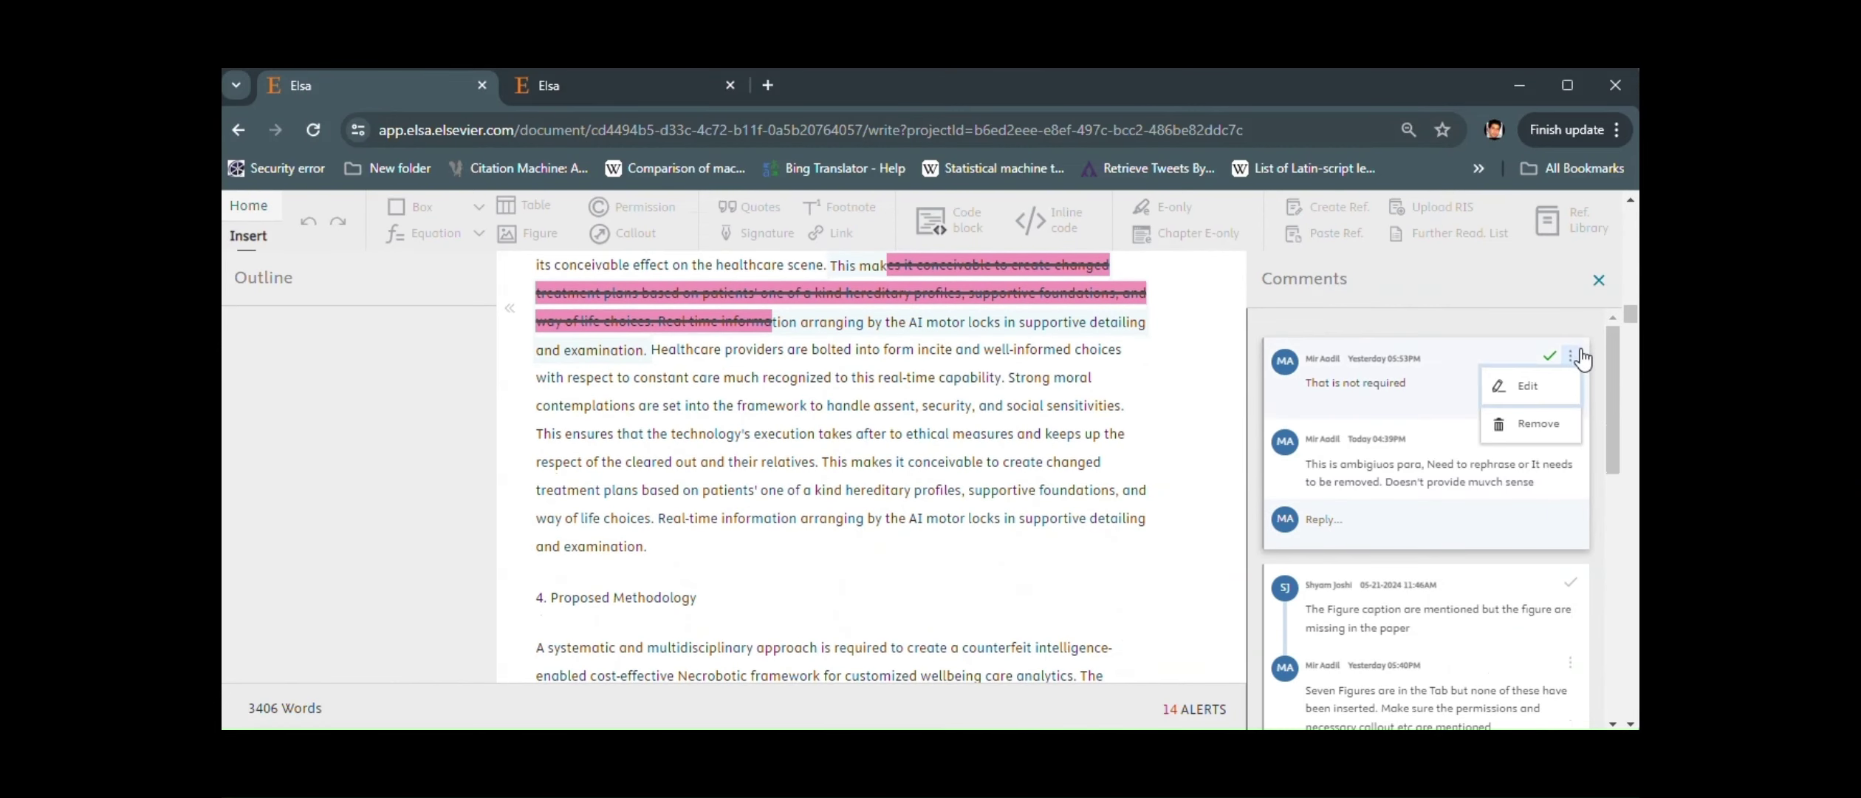
click(1536, 423)
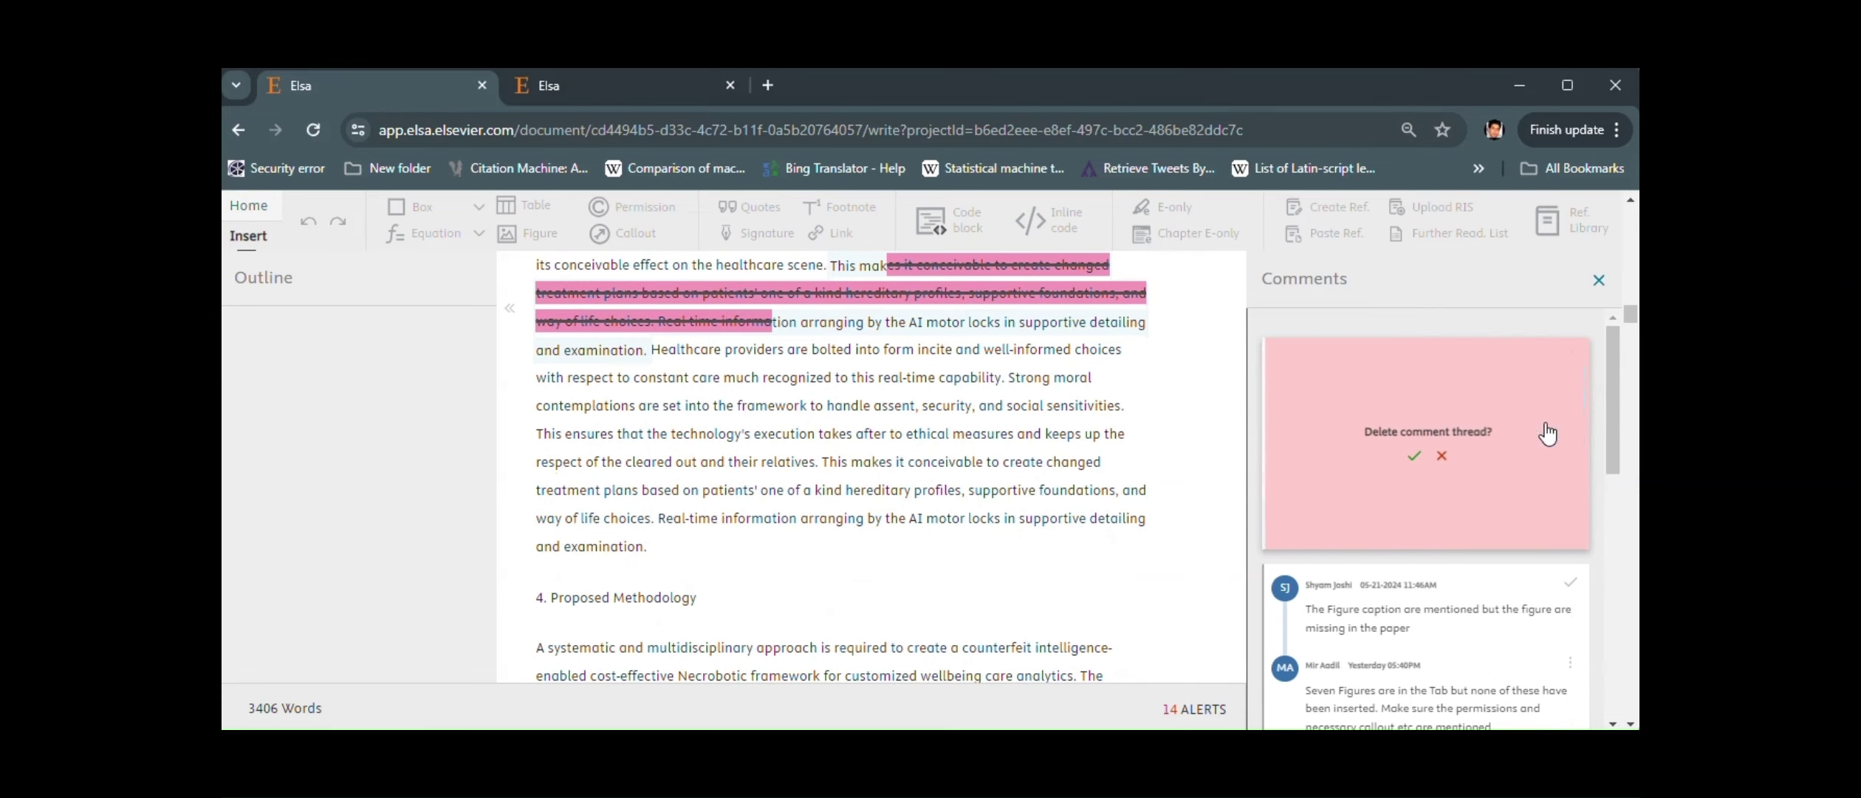
click(1440, 456)
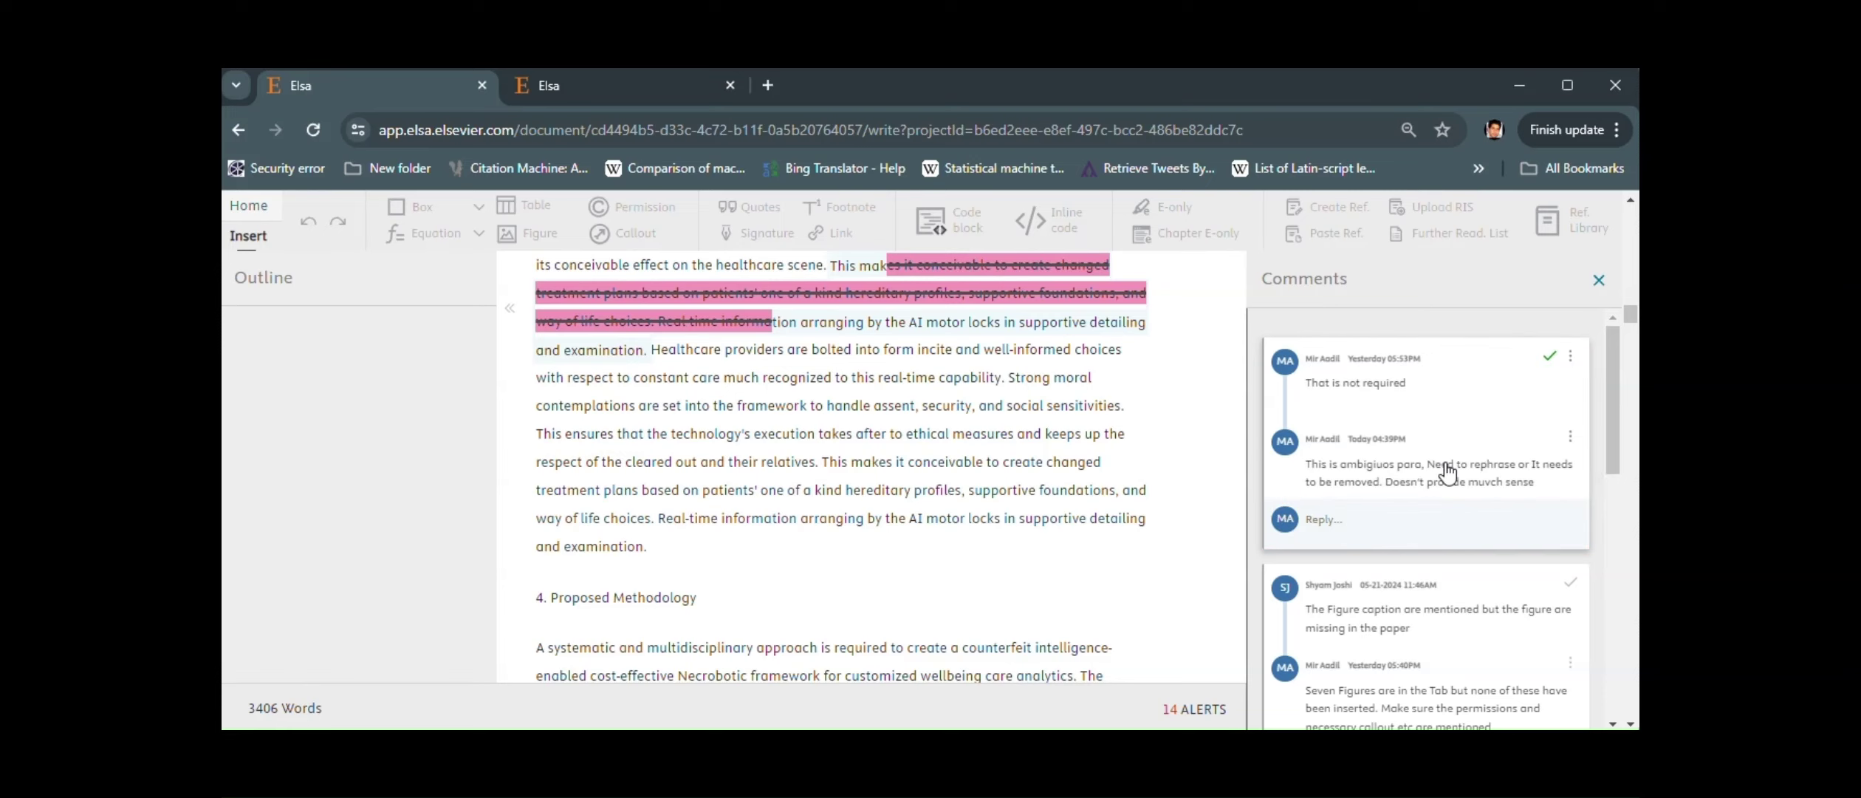
click(1571, 355)
click(1537, 423)
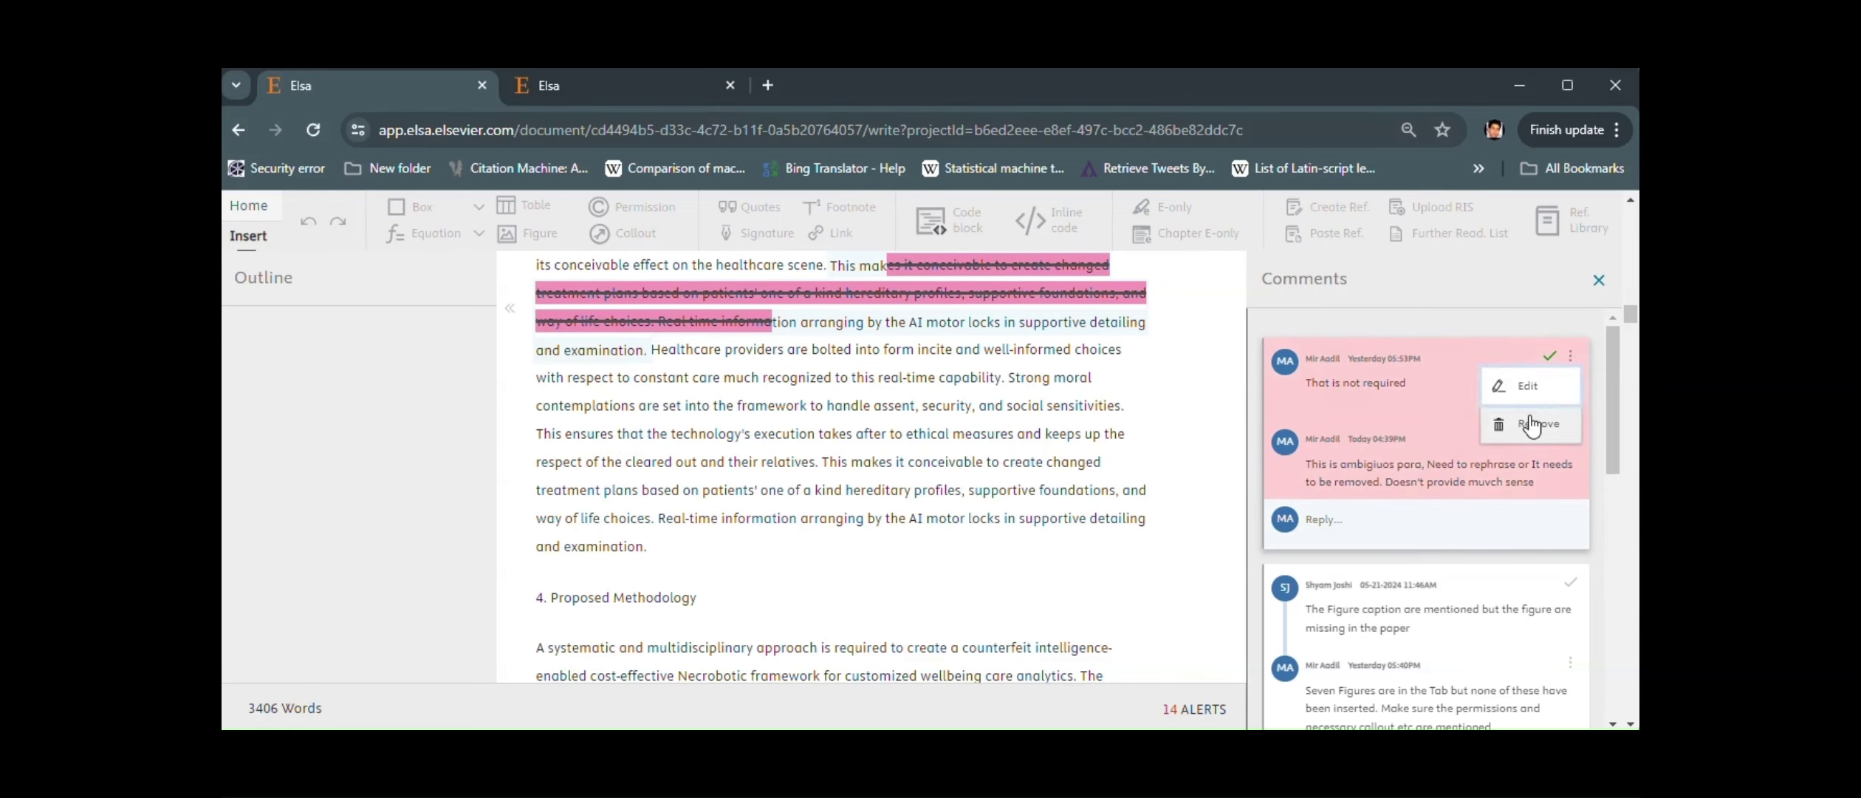
click(1412, 457)
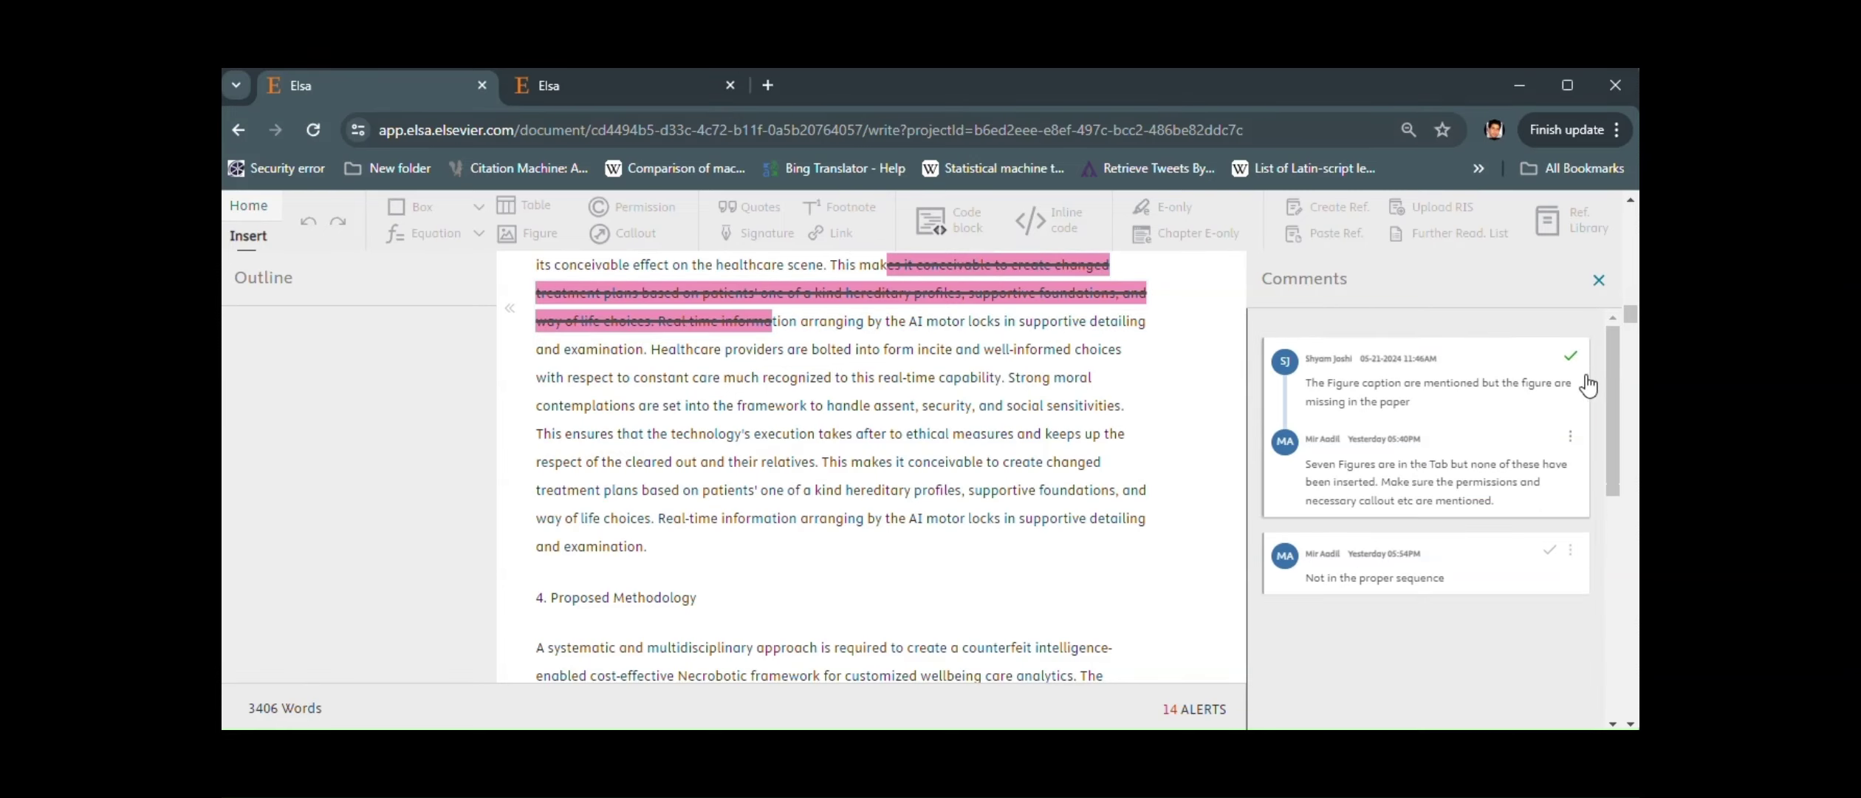
Remove the "Seven Figures are in the Tab" reply and resolve the comment thread about the missing figures
click(1570, 438)
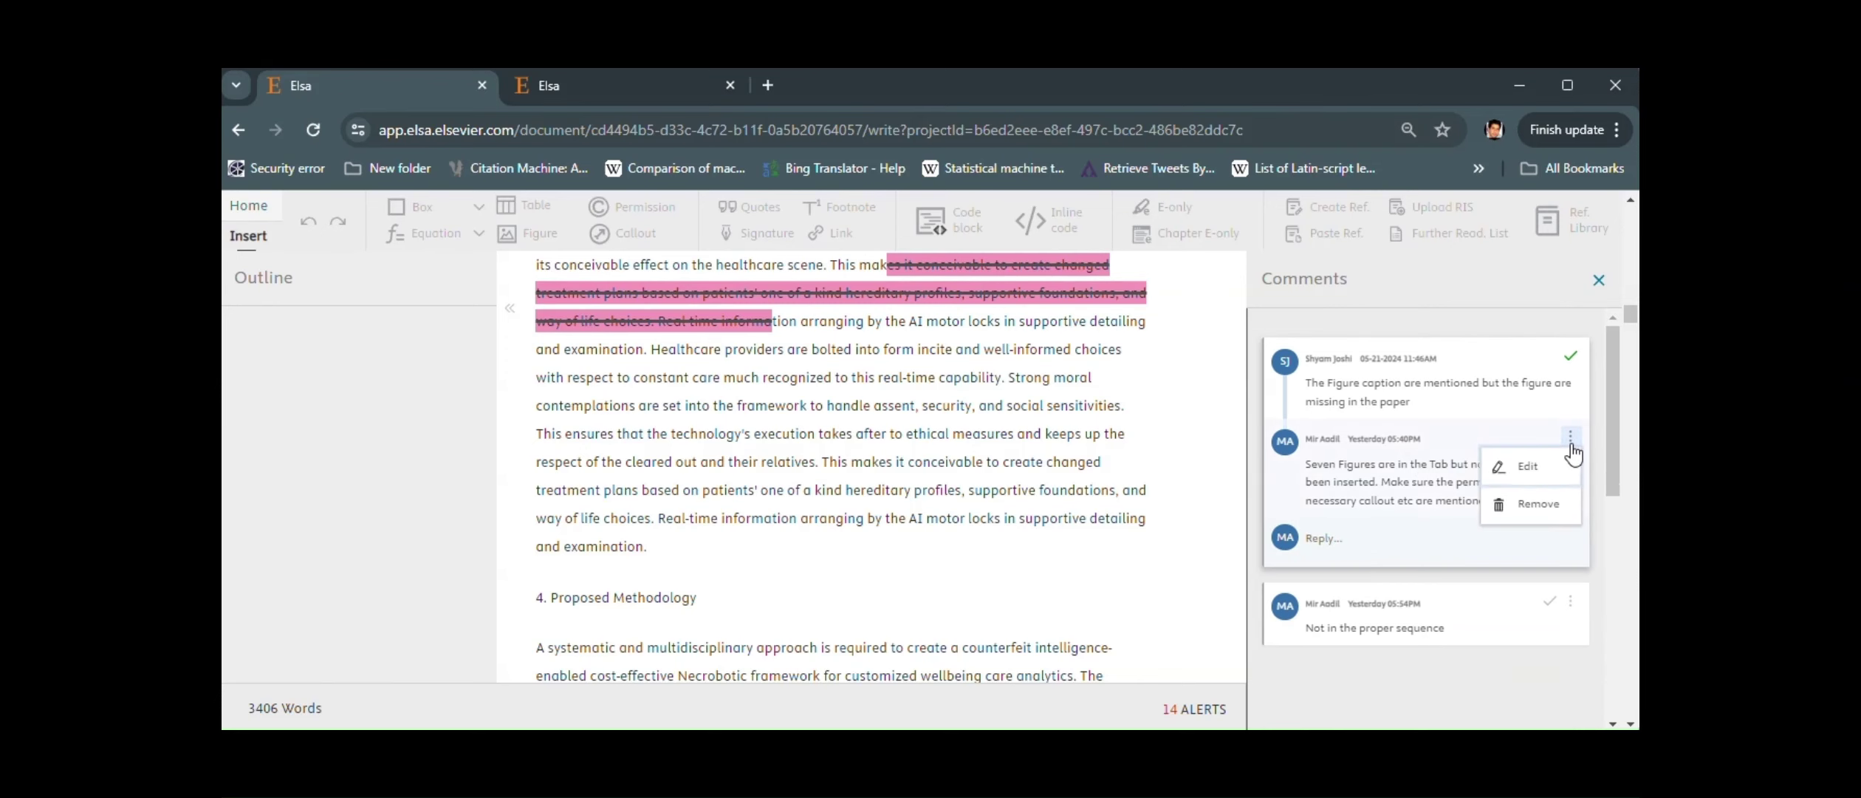
click(1540, 496)
click(1411, 479)
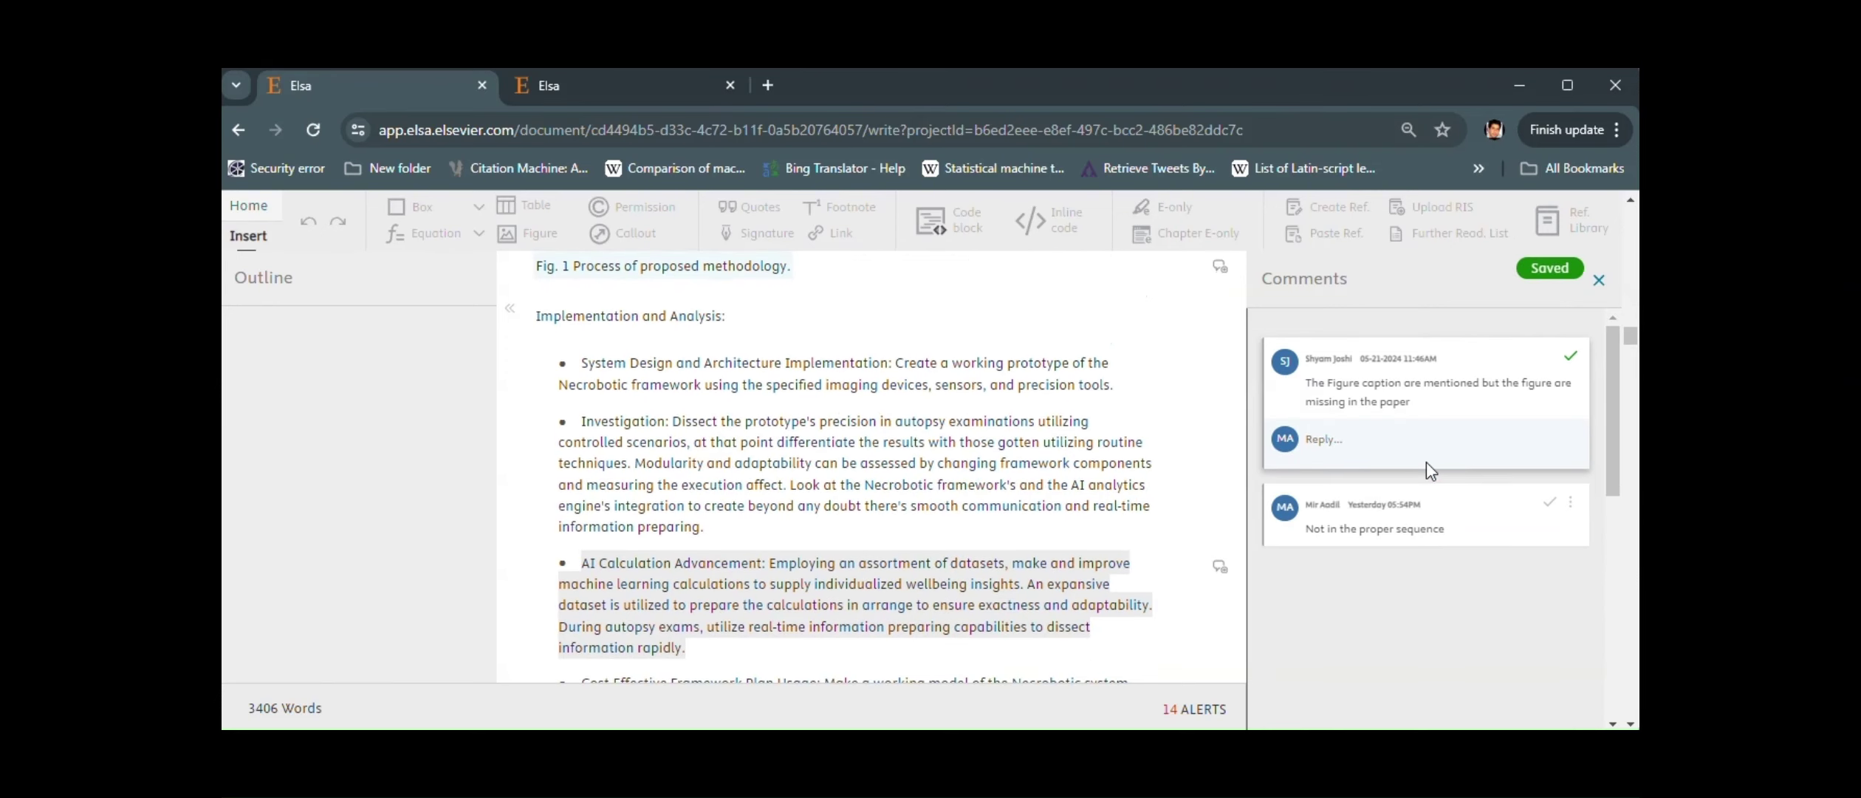
click(1572, 357)
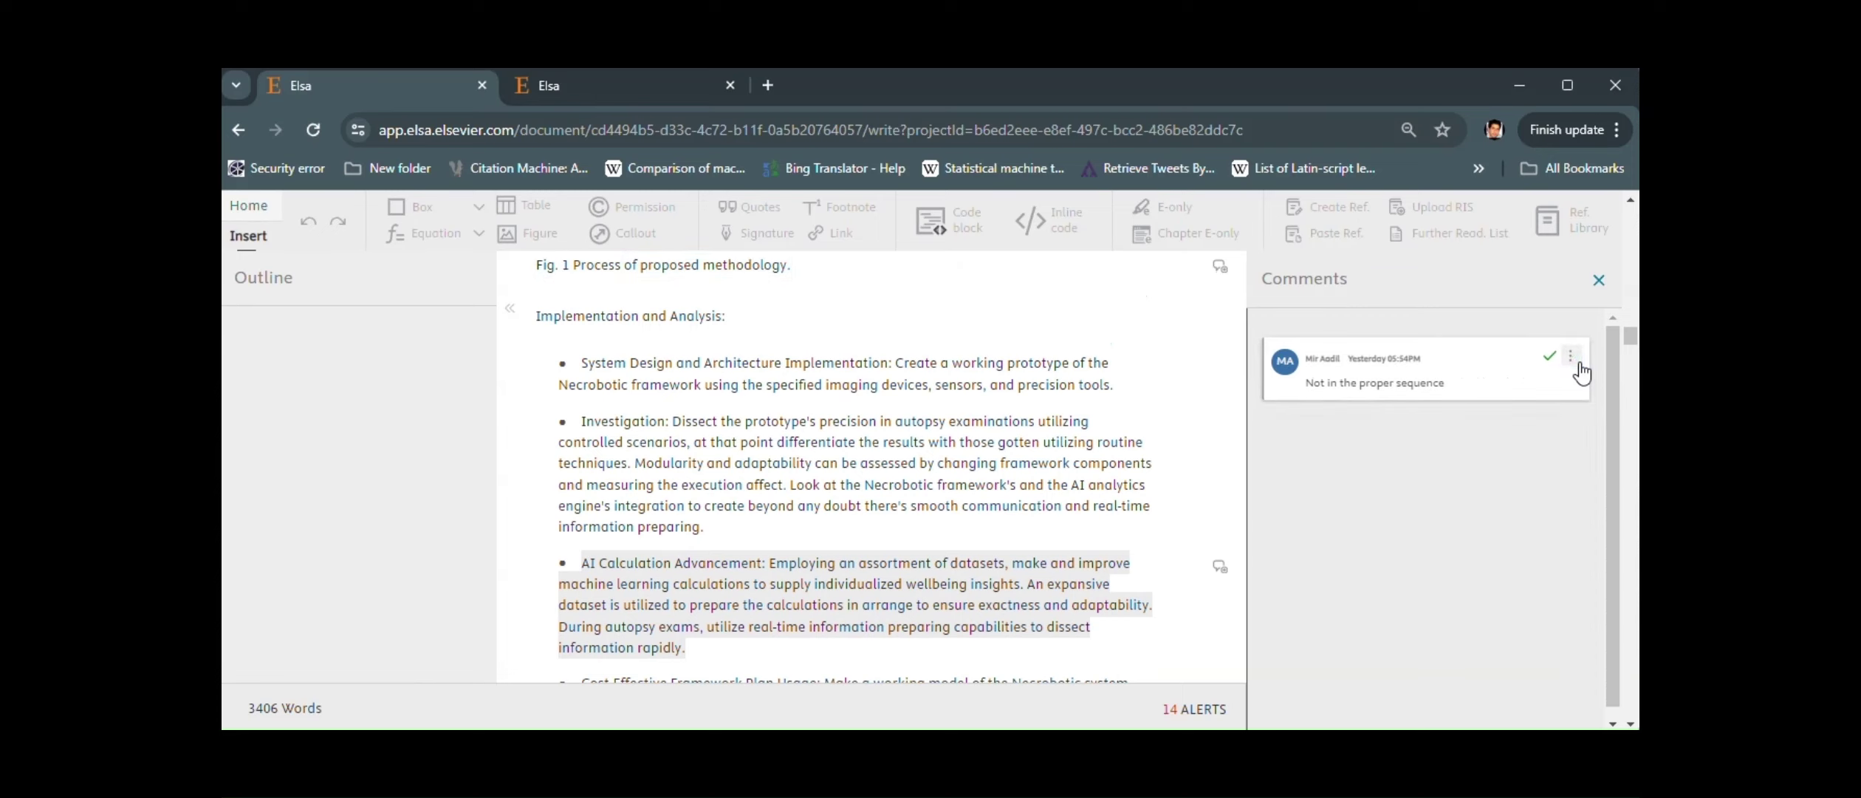
Delete the "Not in the proper sequence" comment thread on the AI Calculation Advancement bullet and close the comments
click(1571, 356)
click(1510, 436)
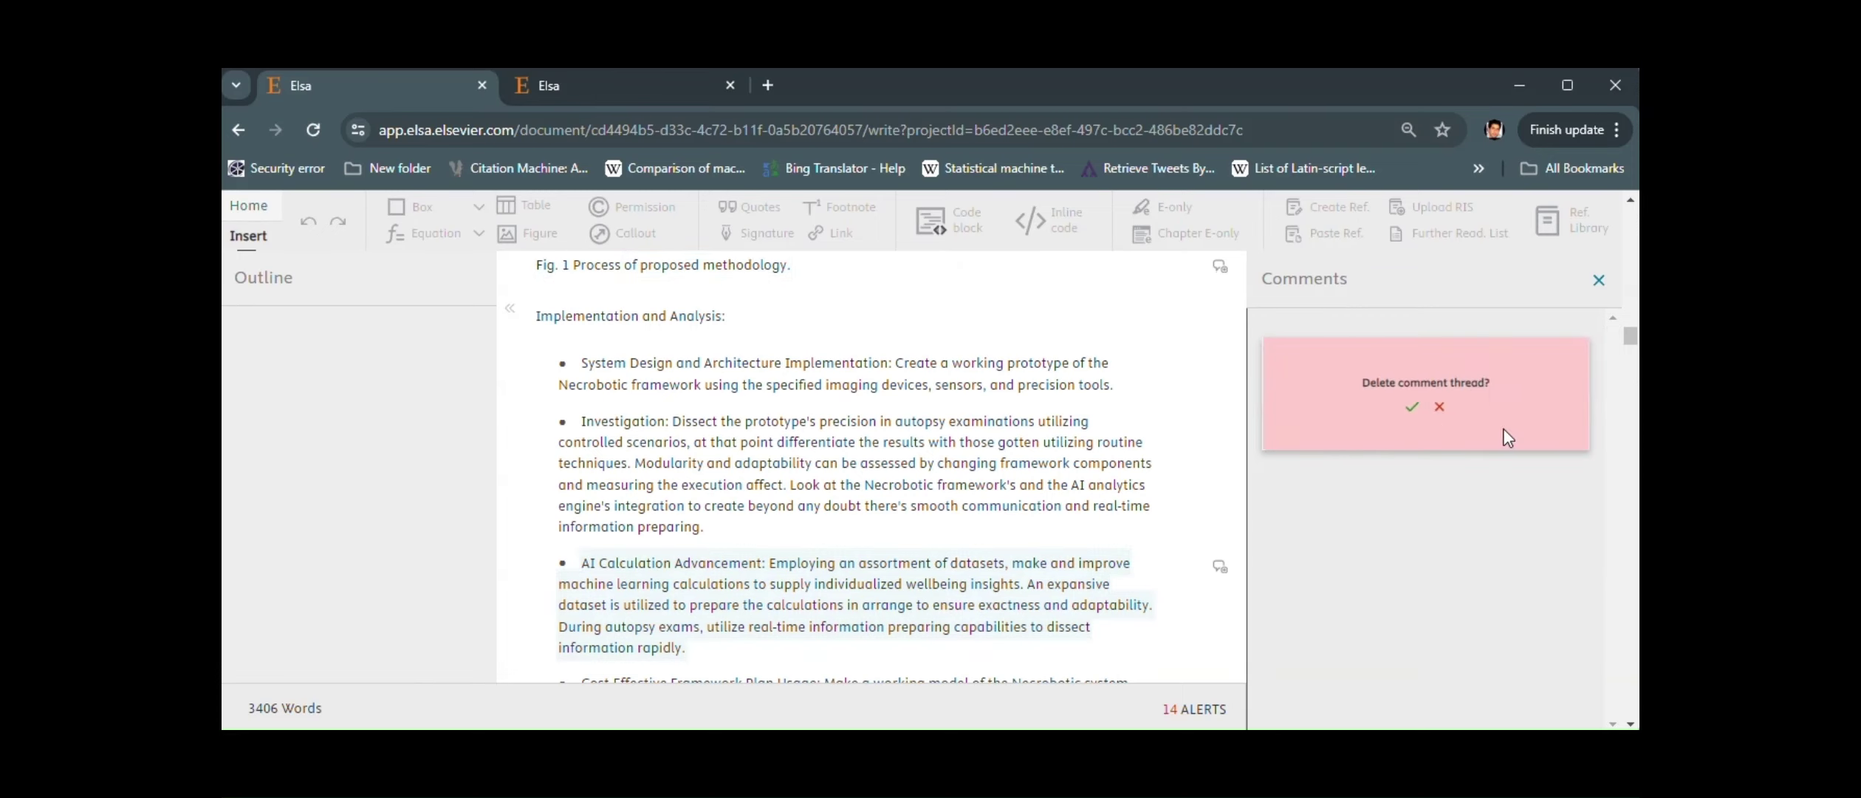
click(1412, 406)
click(1038, 463)
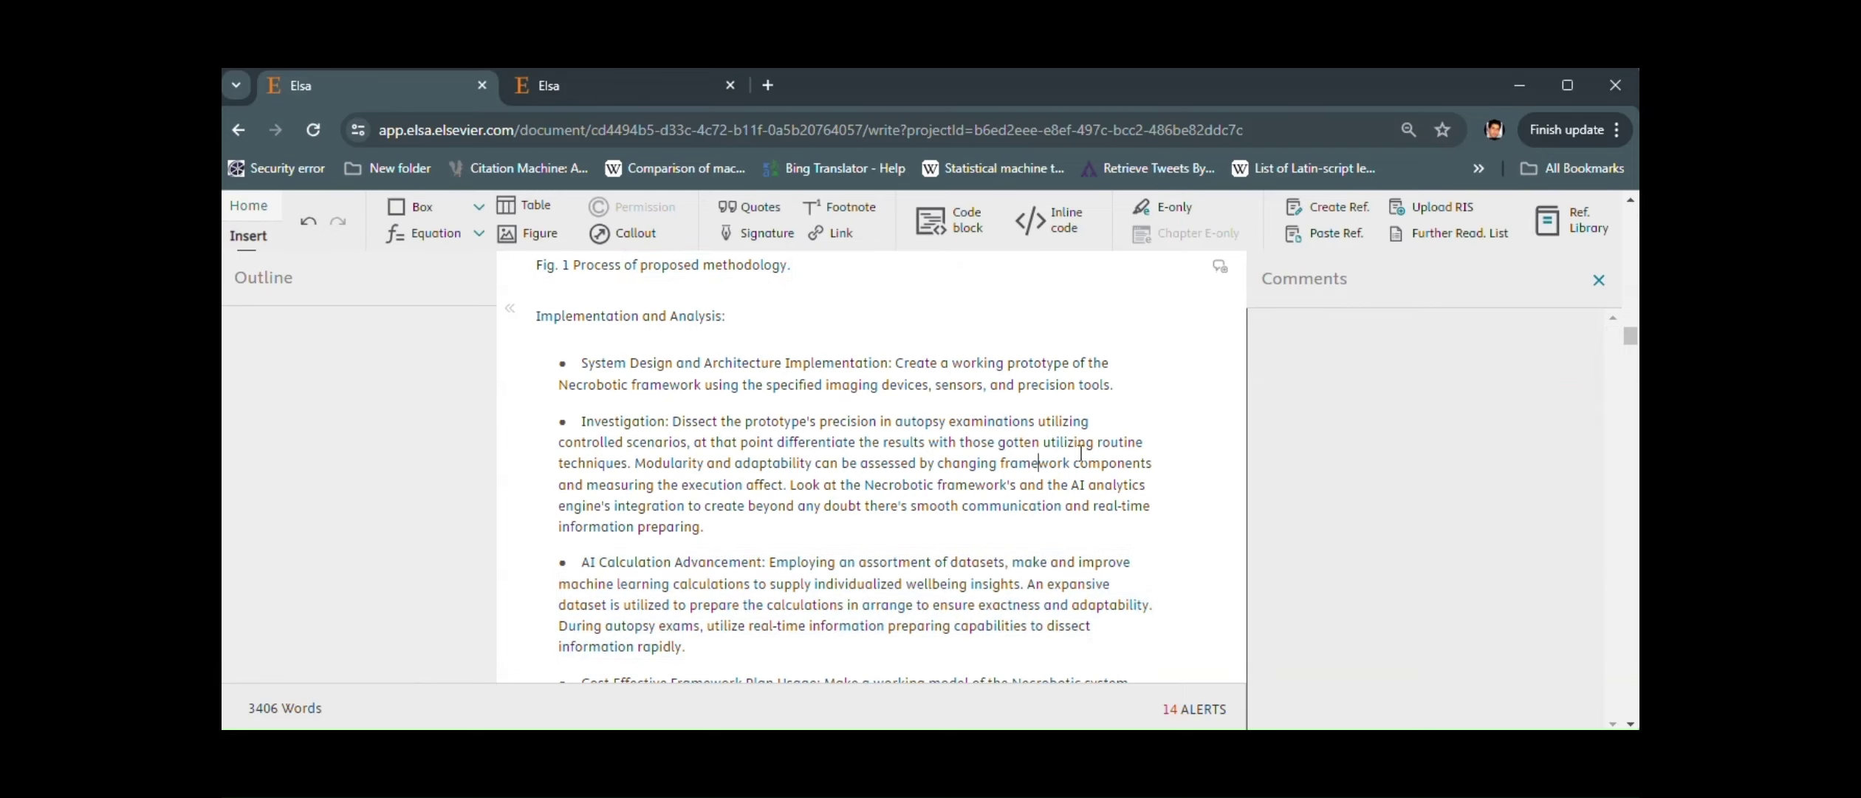
click(1595, 281)
Reject the tracked deletion in section 3 beginning "es it conceivable to create changed treatment plans"
scroll(1522, 448, up, 5)
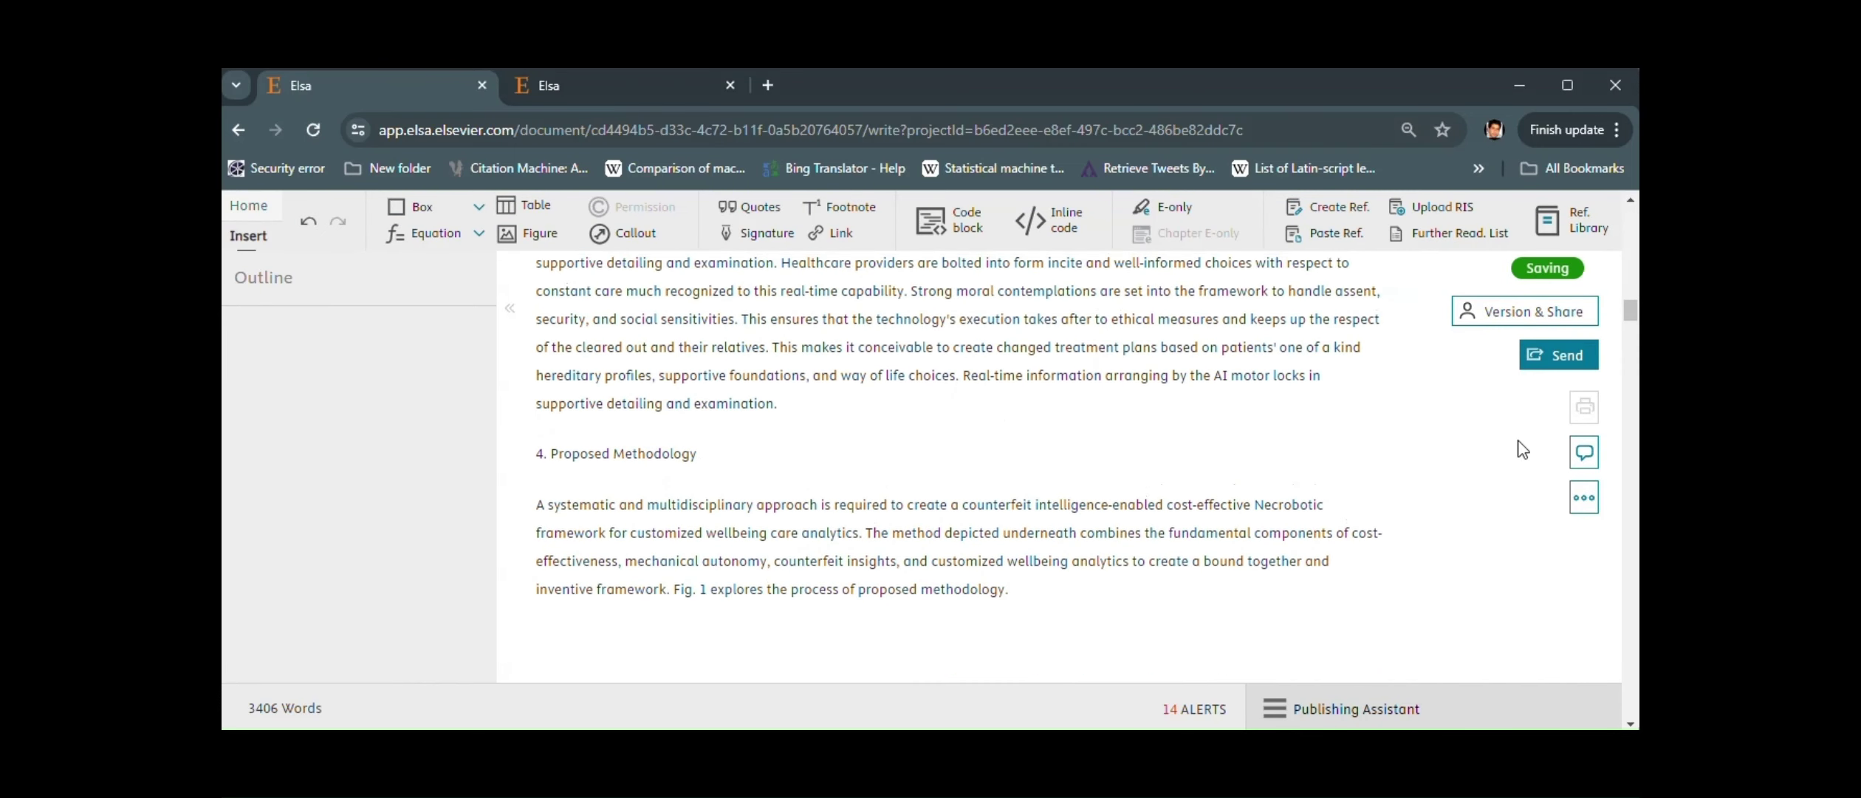
scroll(1521, 448, up, 2)
click(1164, 571)
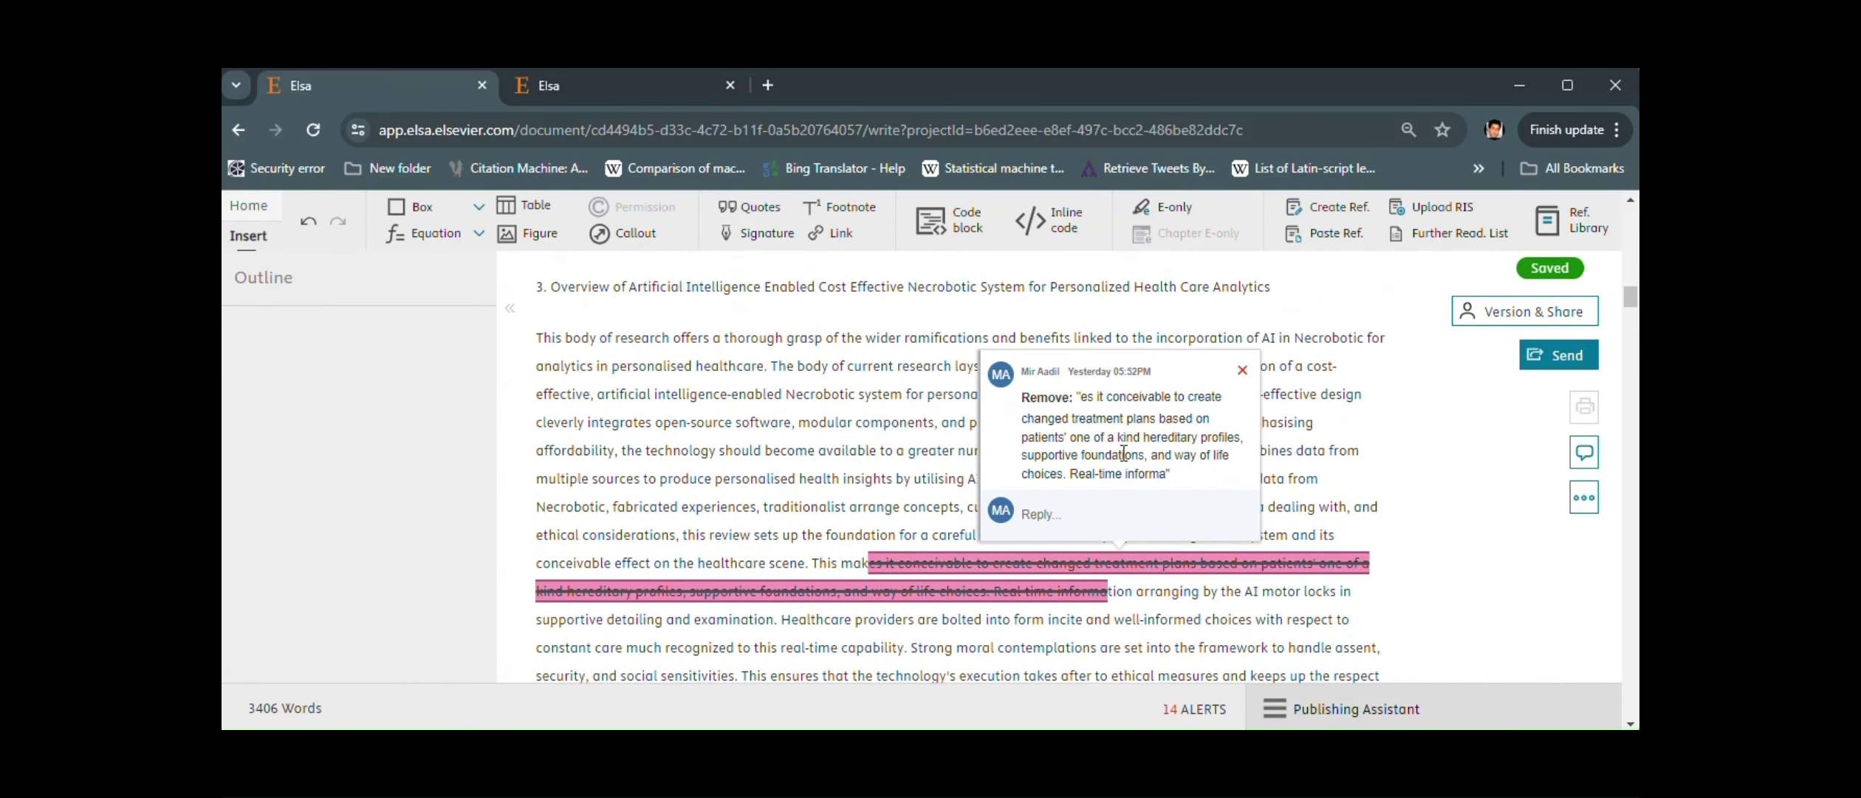
click(1243, 371)
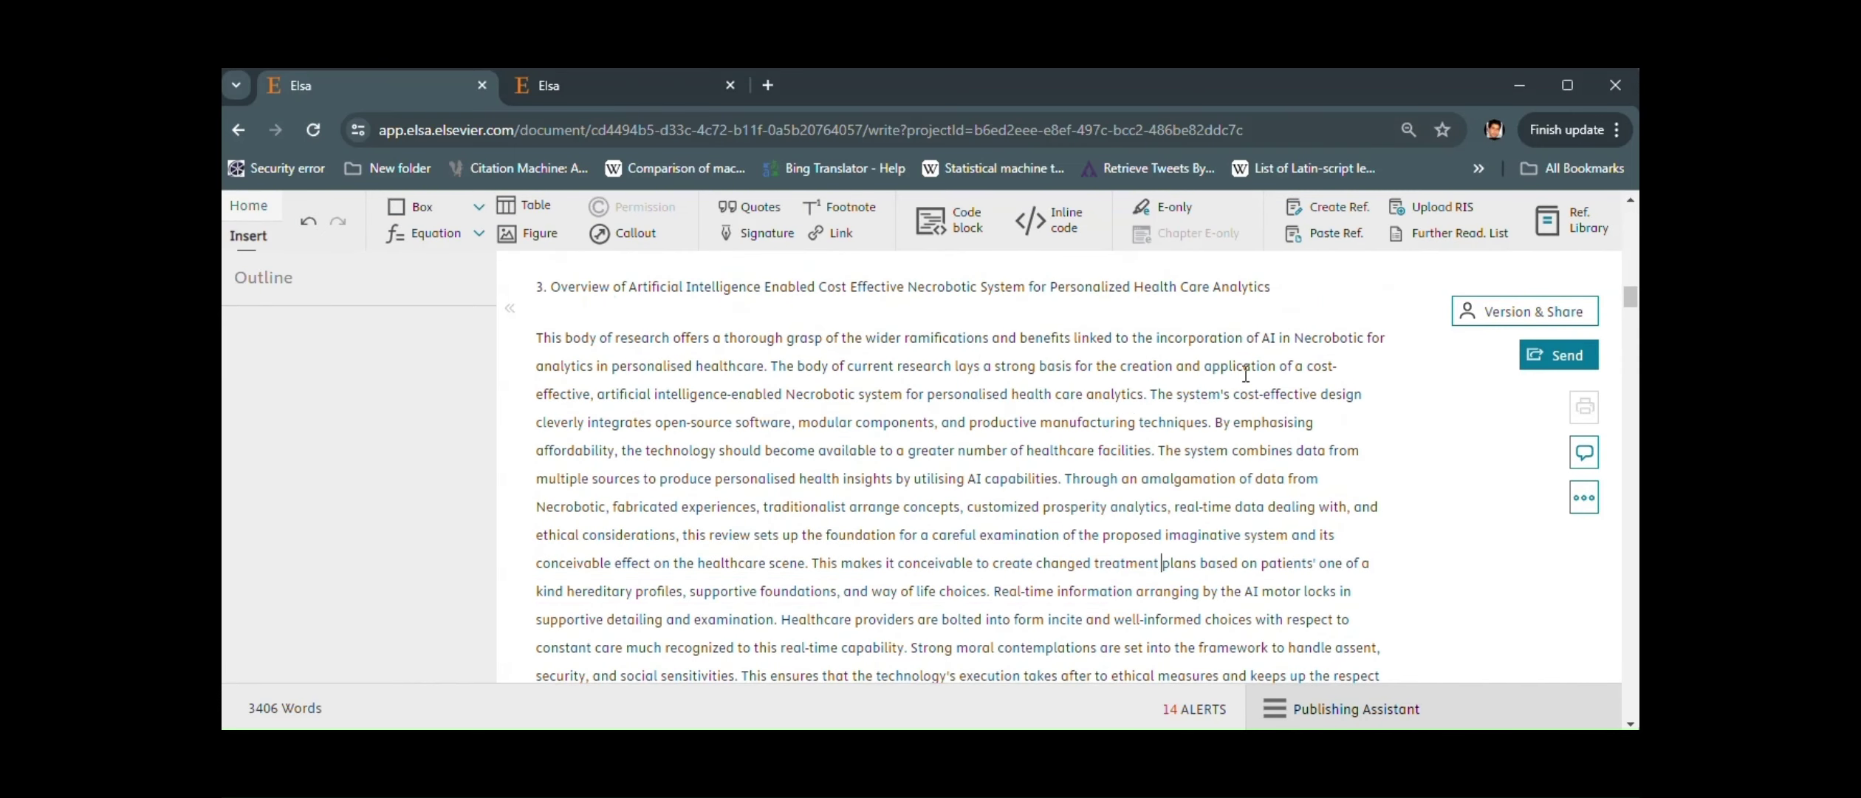
Reject the two tracked deletions closing the Literature review, beginning with "Too," and "At long final"
scroll(1246, 373, down, 15)
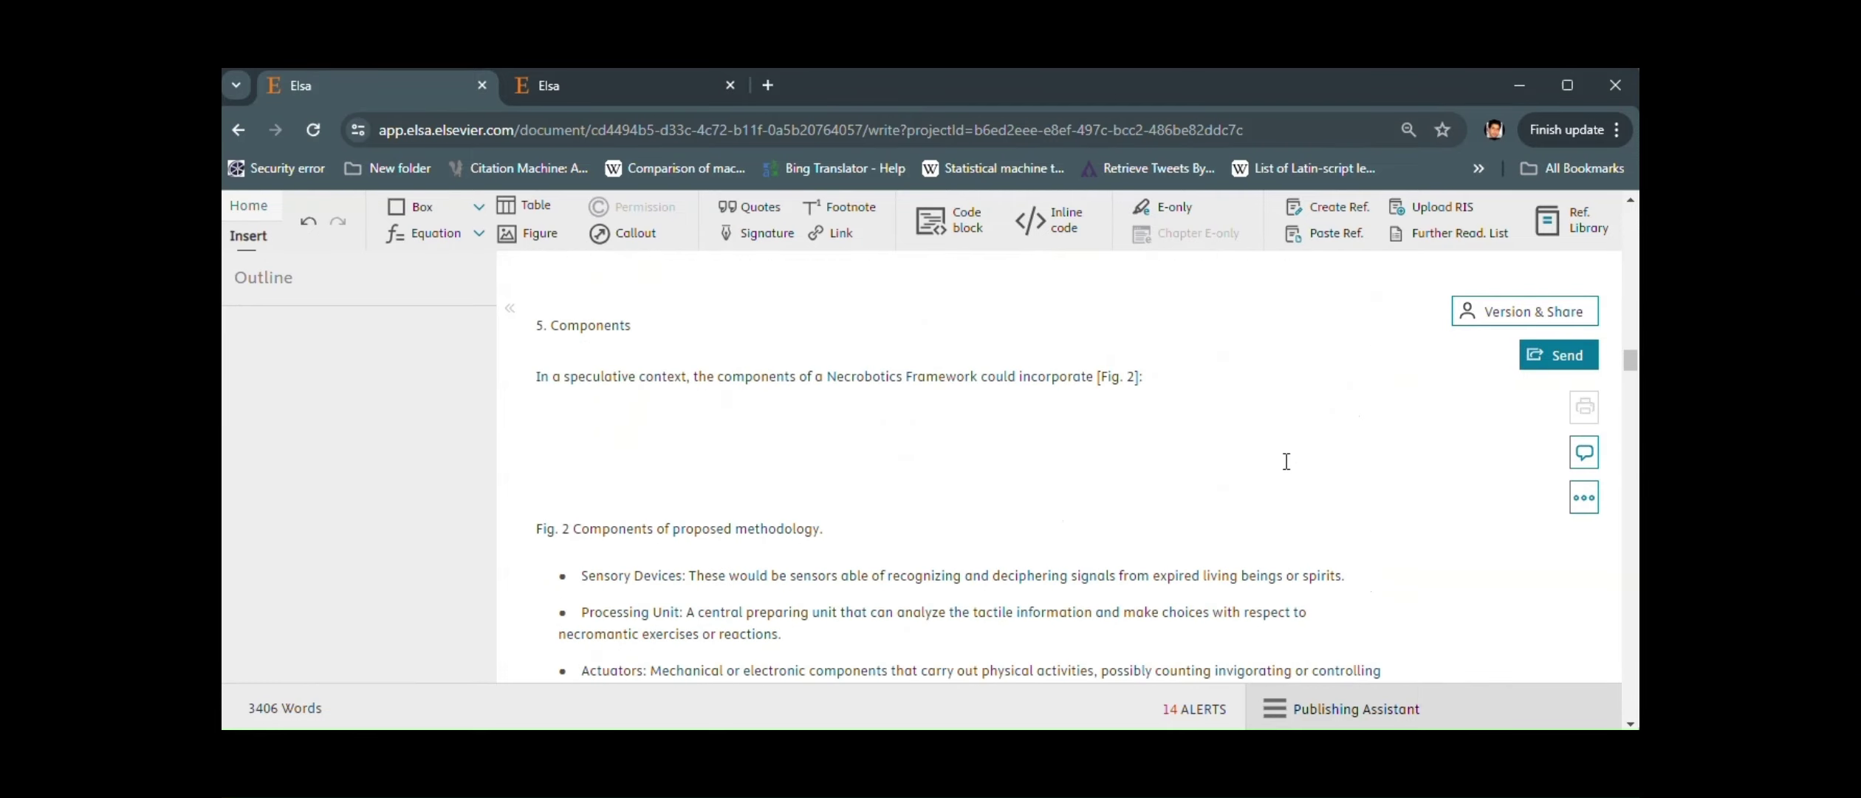
scroll(1286, 461, down, 12)
key(ctrl+Home)
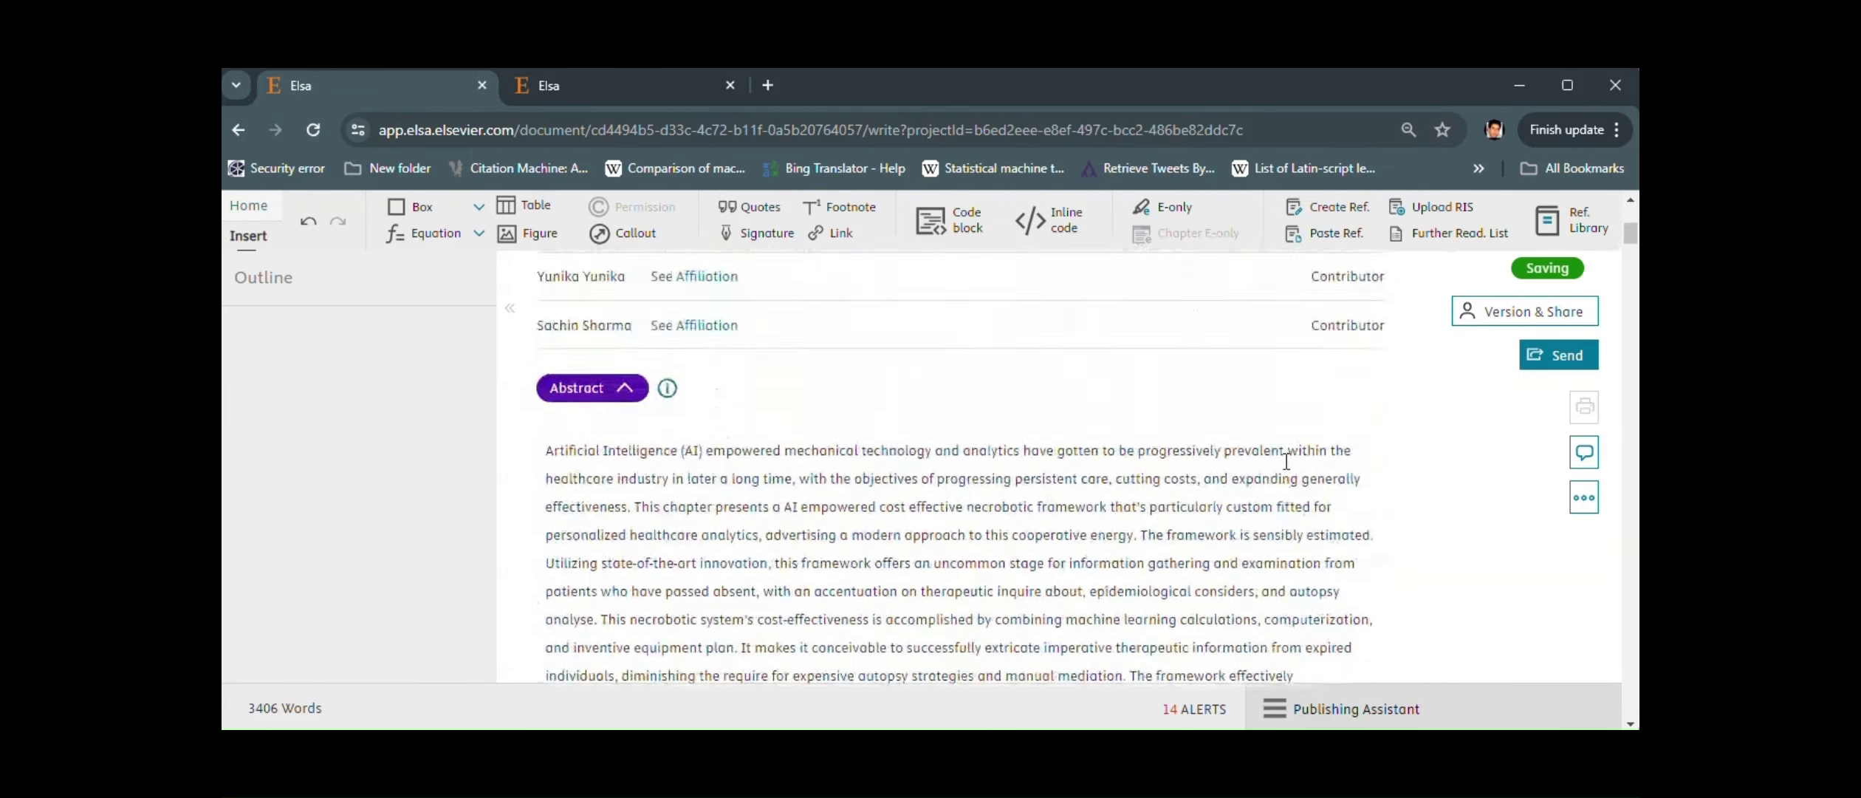
scroll(1287, 461, down, 12)
click(1108, 454)
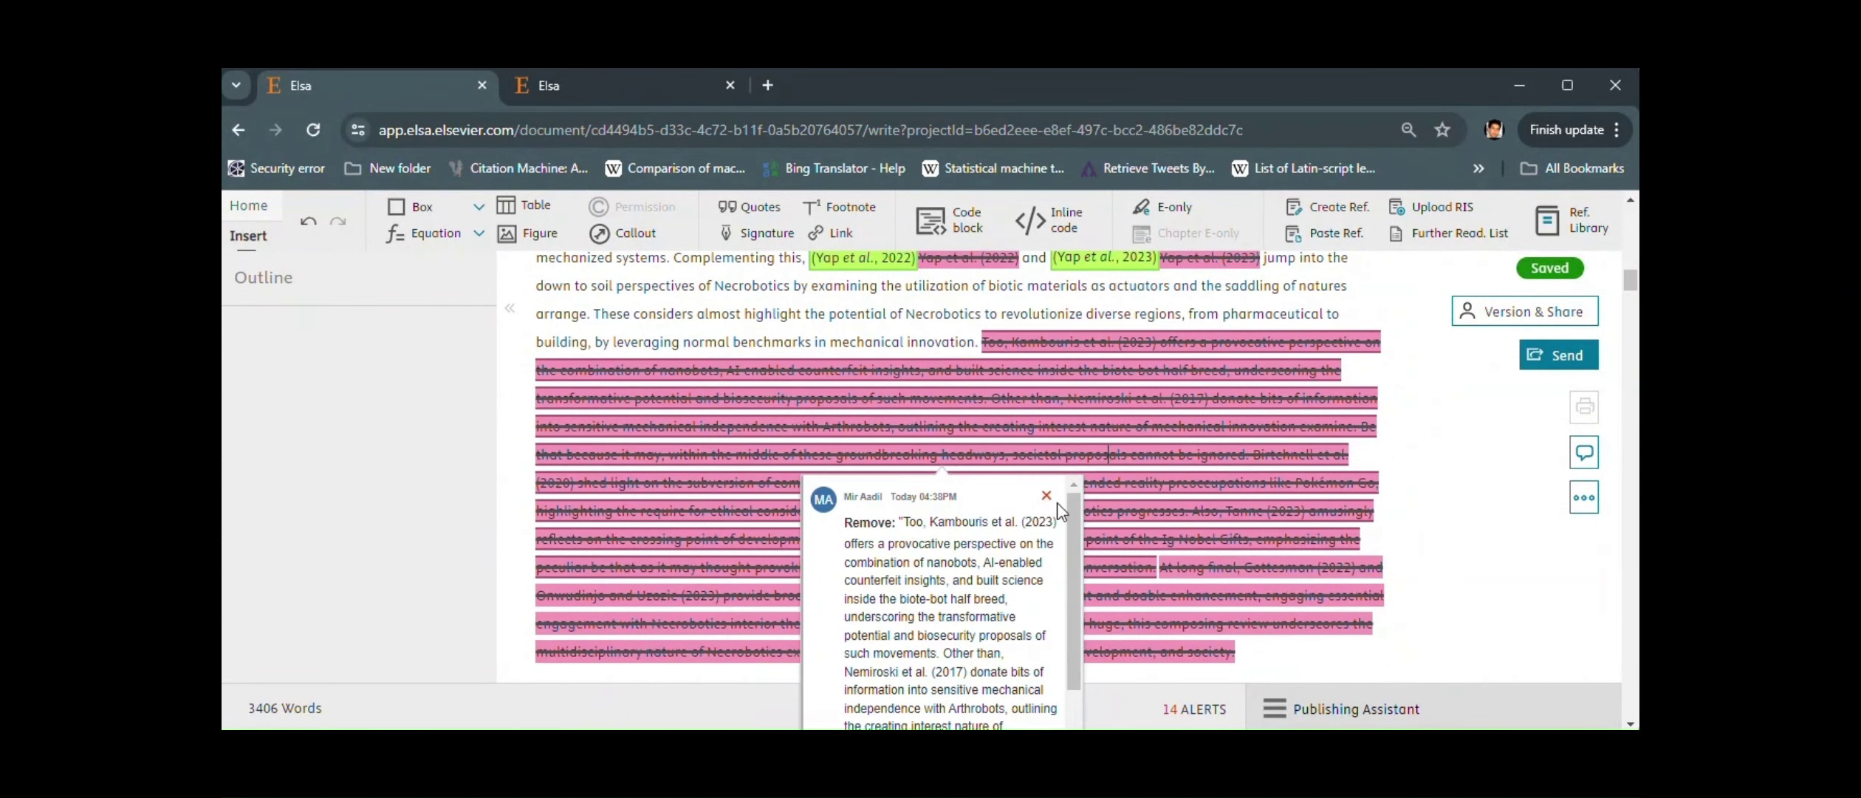
click(1046, 495)
click(1197, 567)
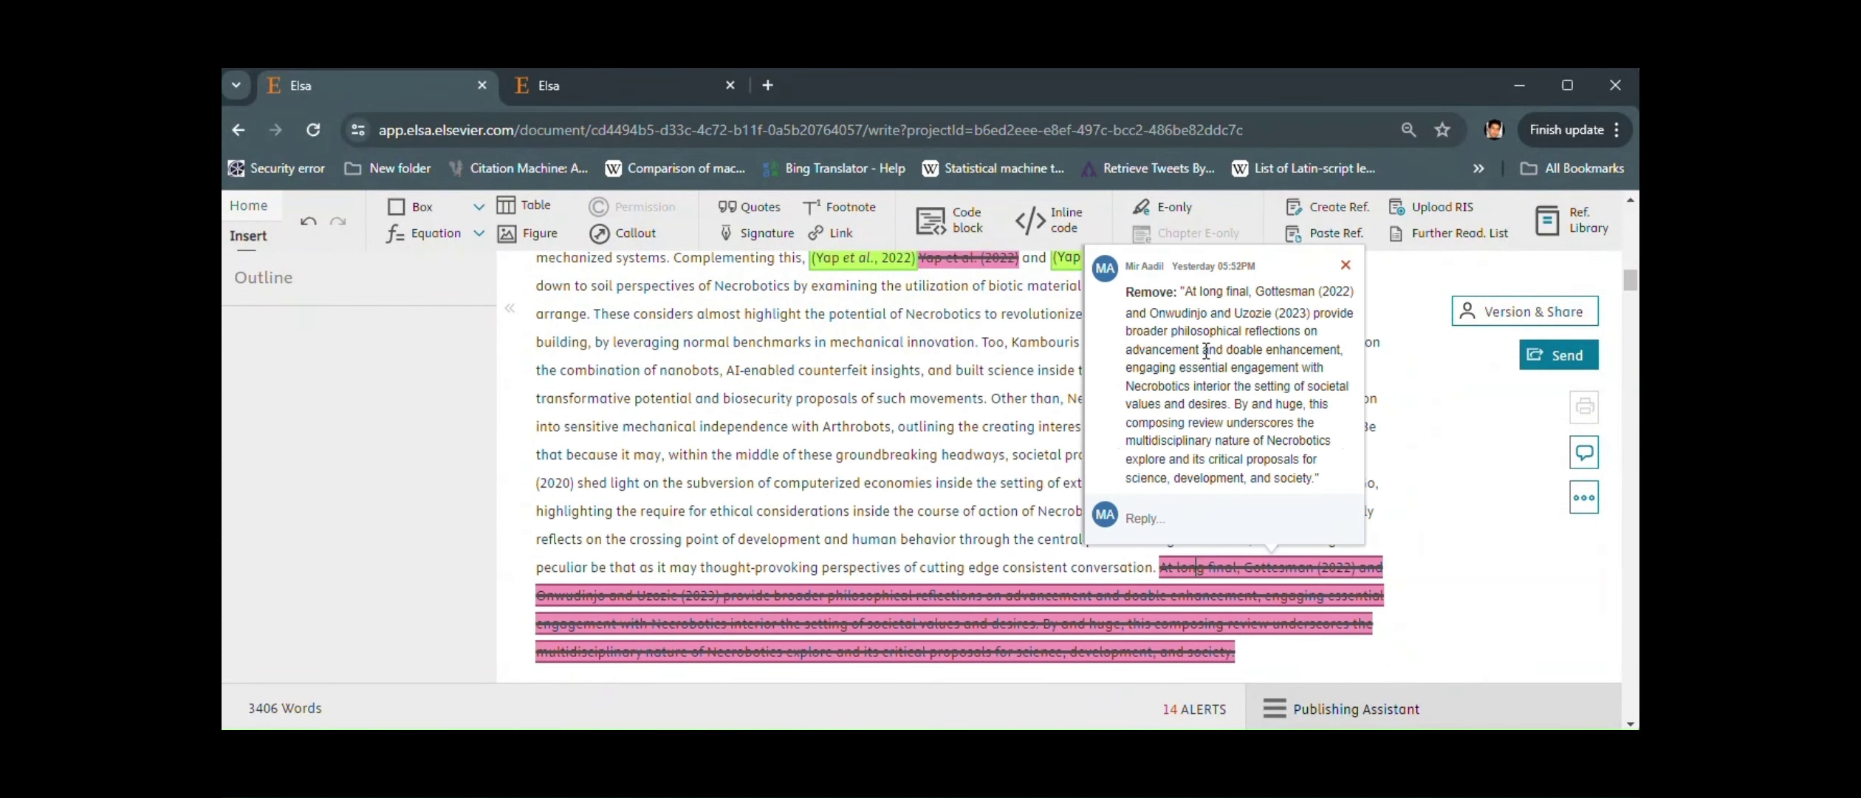
click(1346, 264)
Reject the tracked replacements of the 2023 and 2022 plain-text citations in the Literature review sentence beginning "Complementing this"
scroll(1182, 421, up, 3)
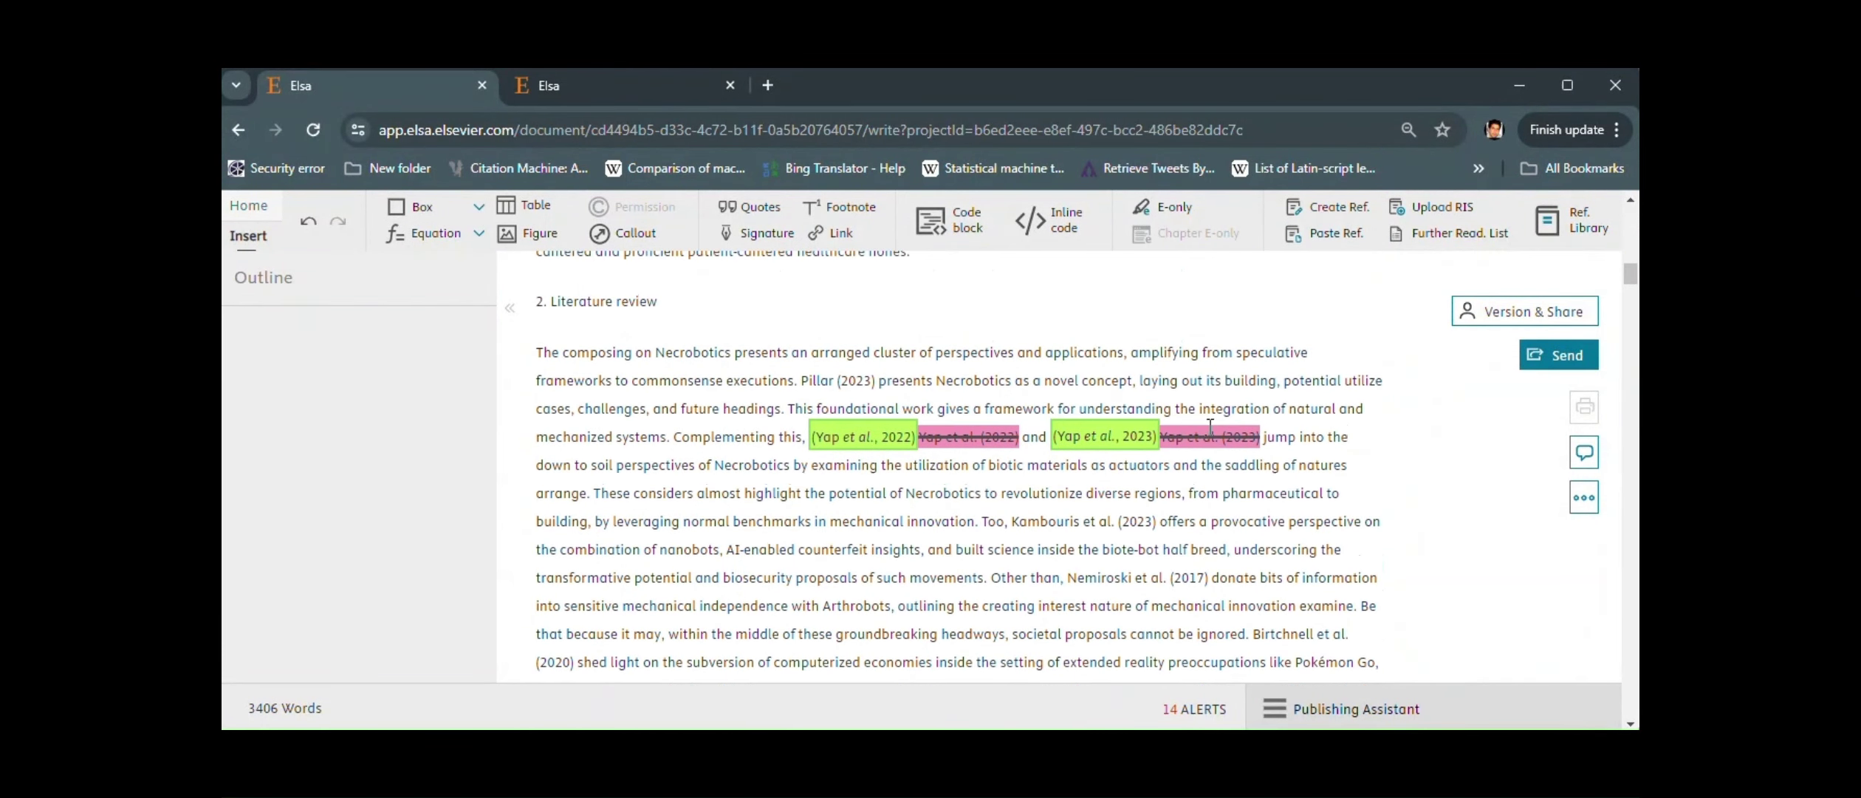
click(1212, 436)
click(1332, 478)
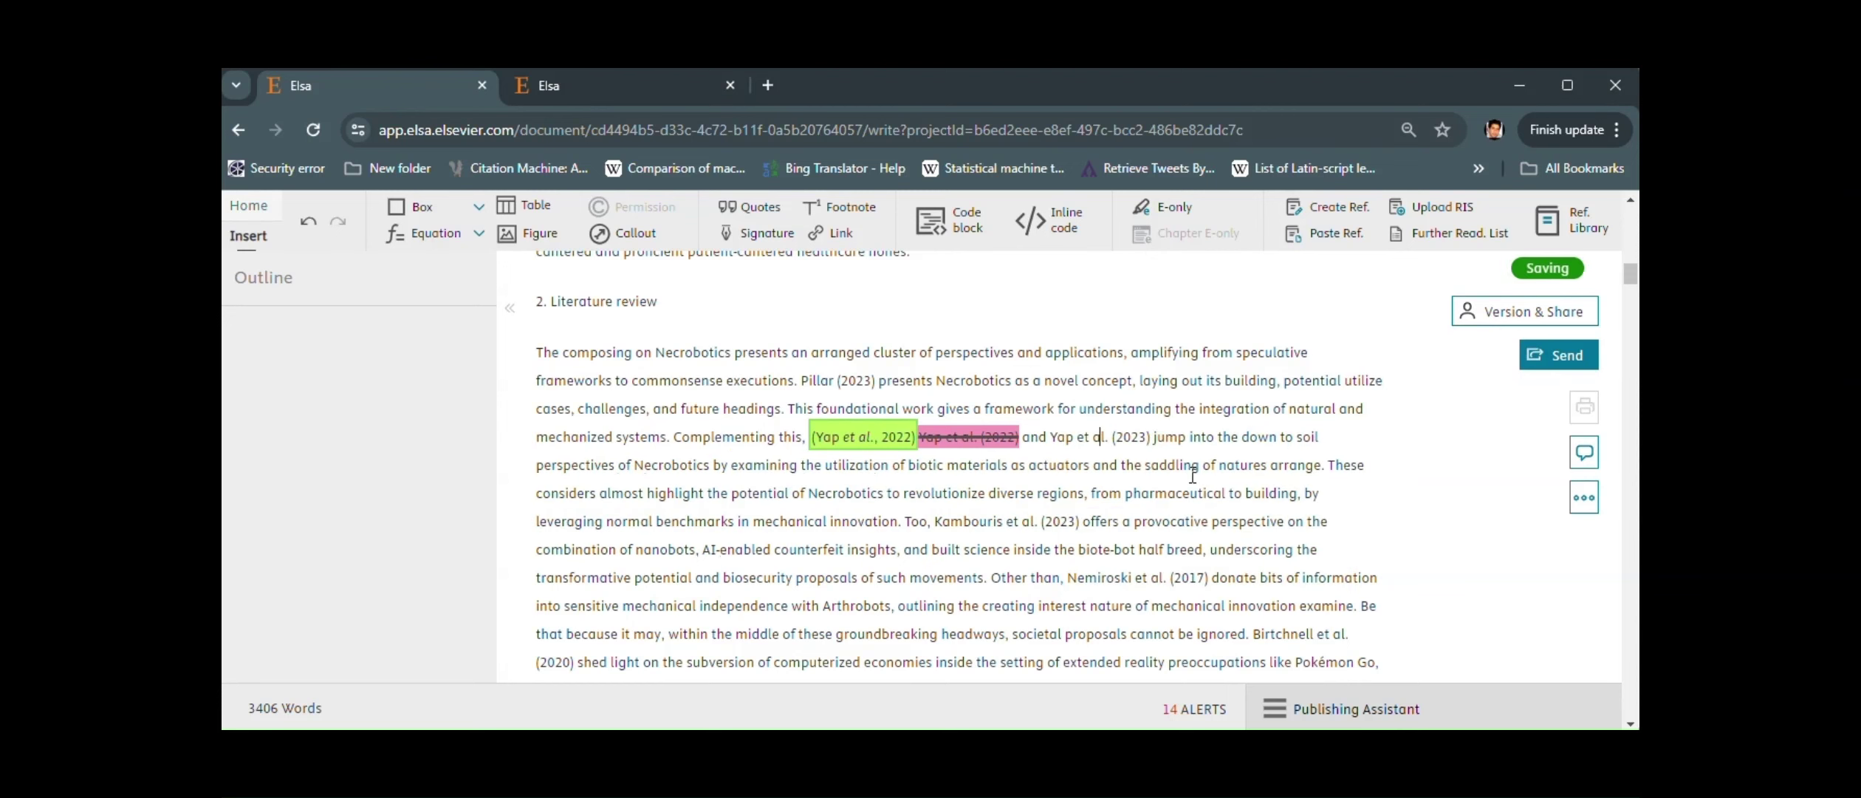
click(972, 436)
click(1091, 477)
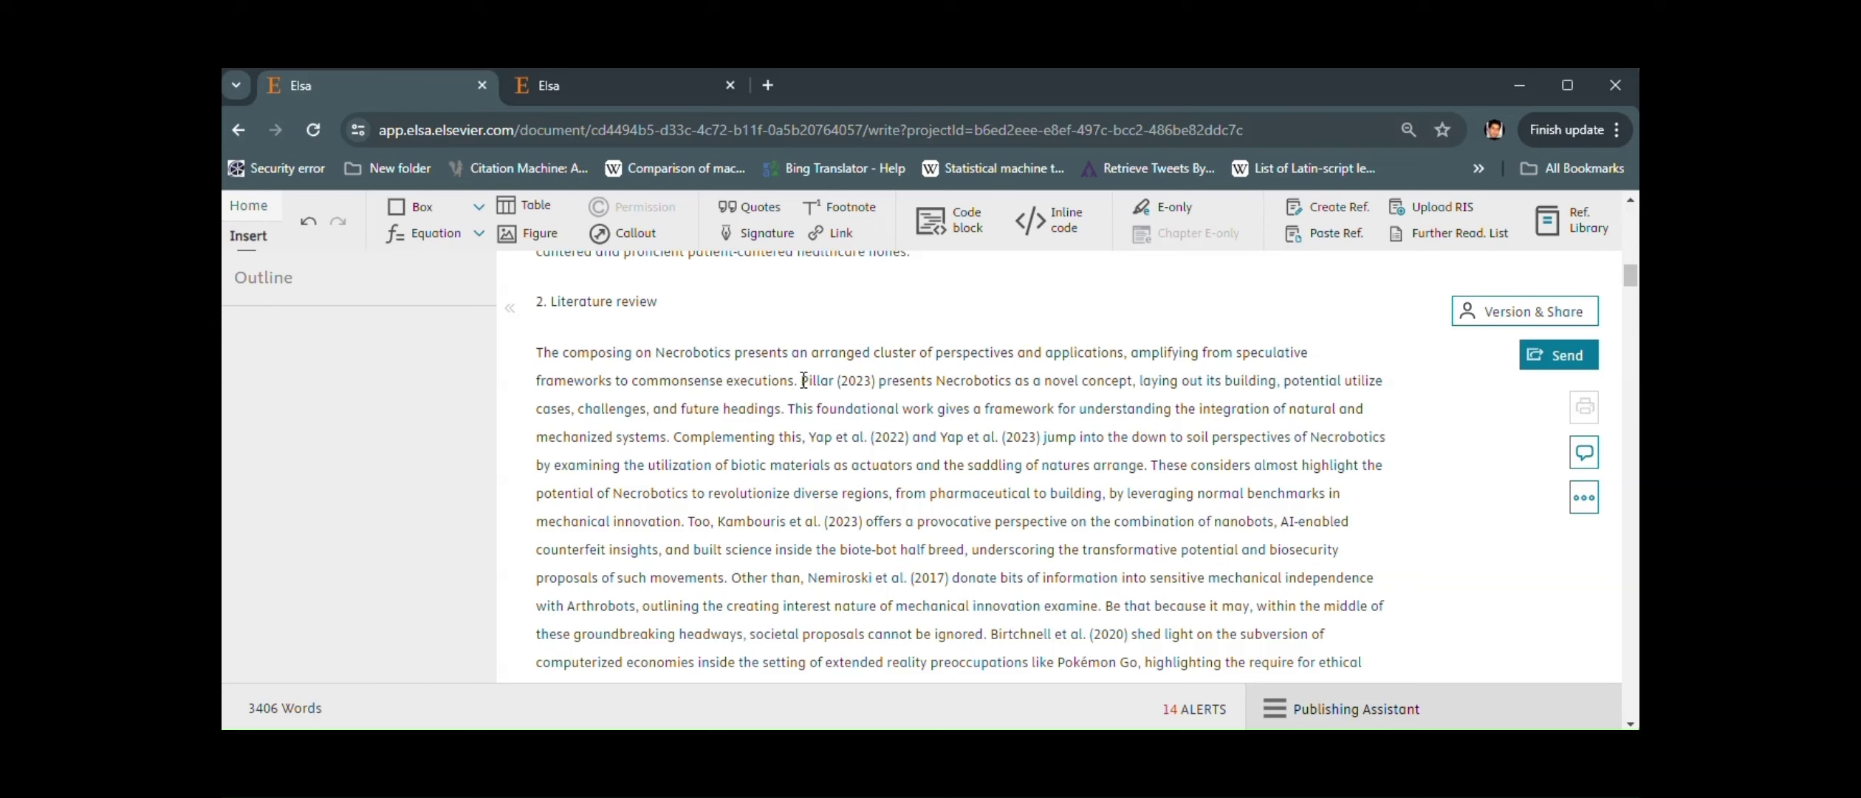
drag(804, 381, 1366, 529)
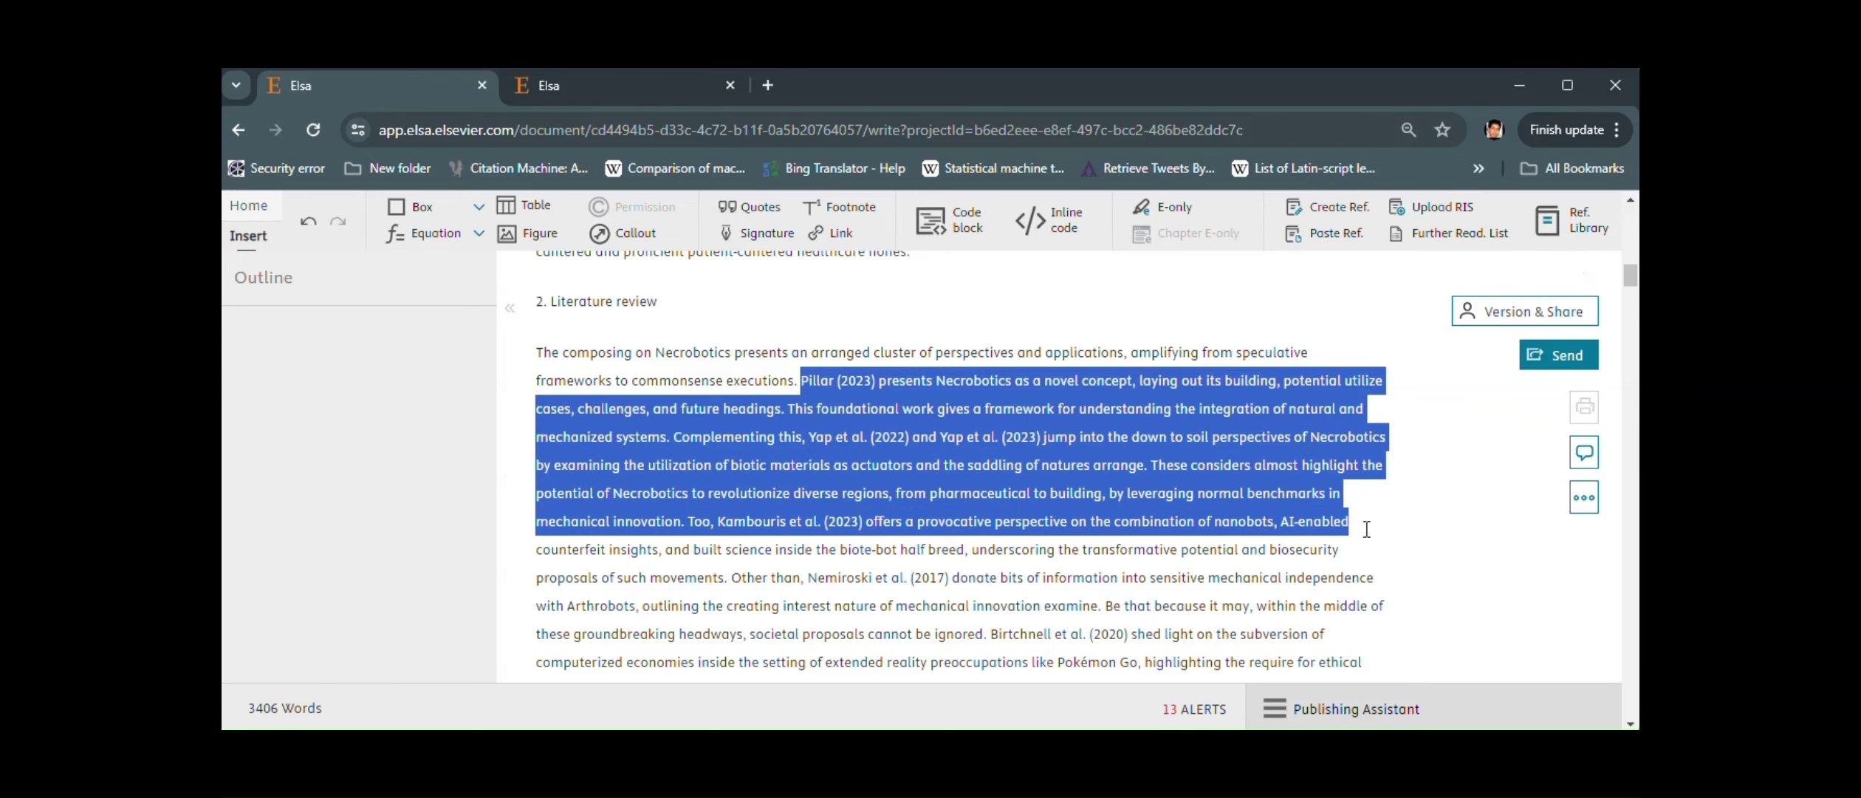
click(1581, 454)
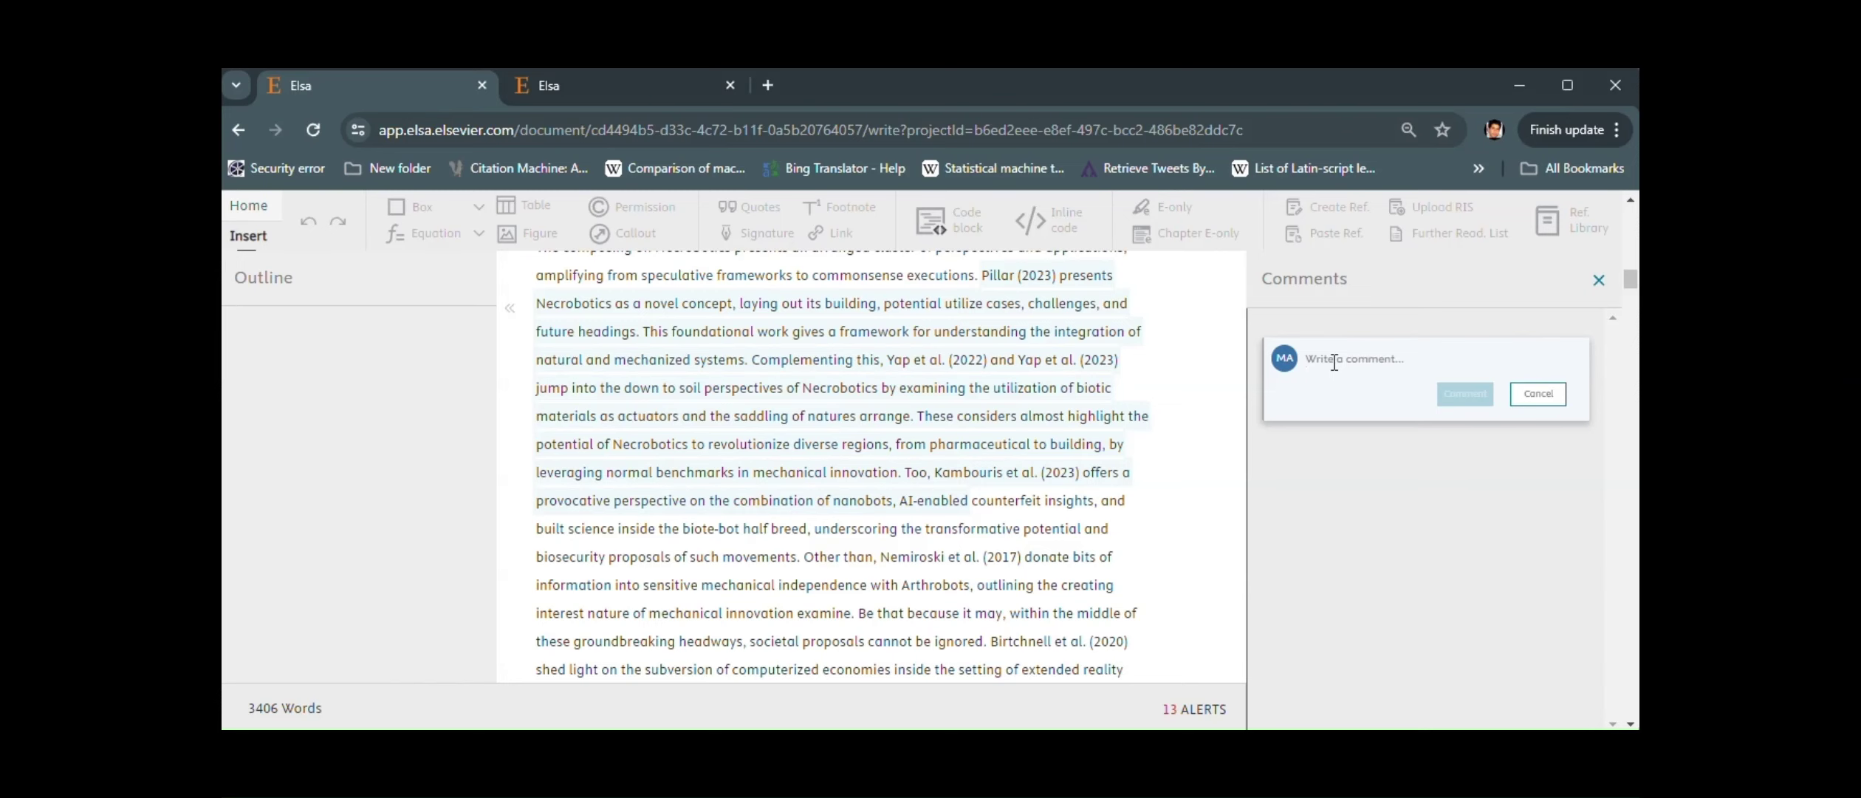
key(Escape)
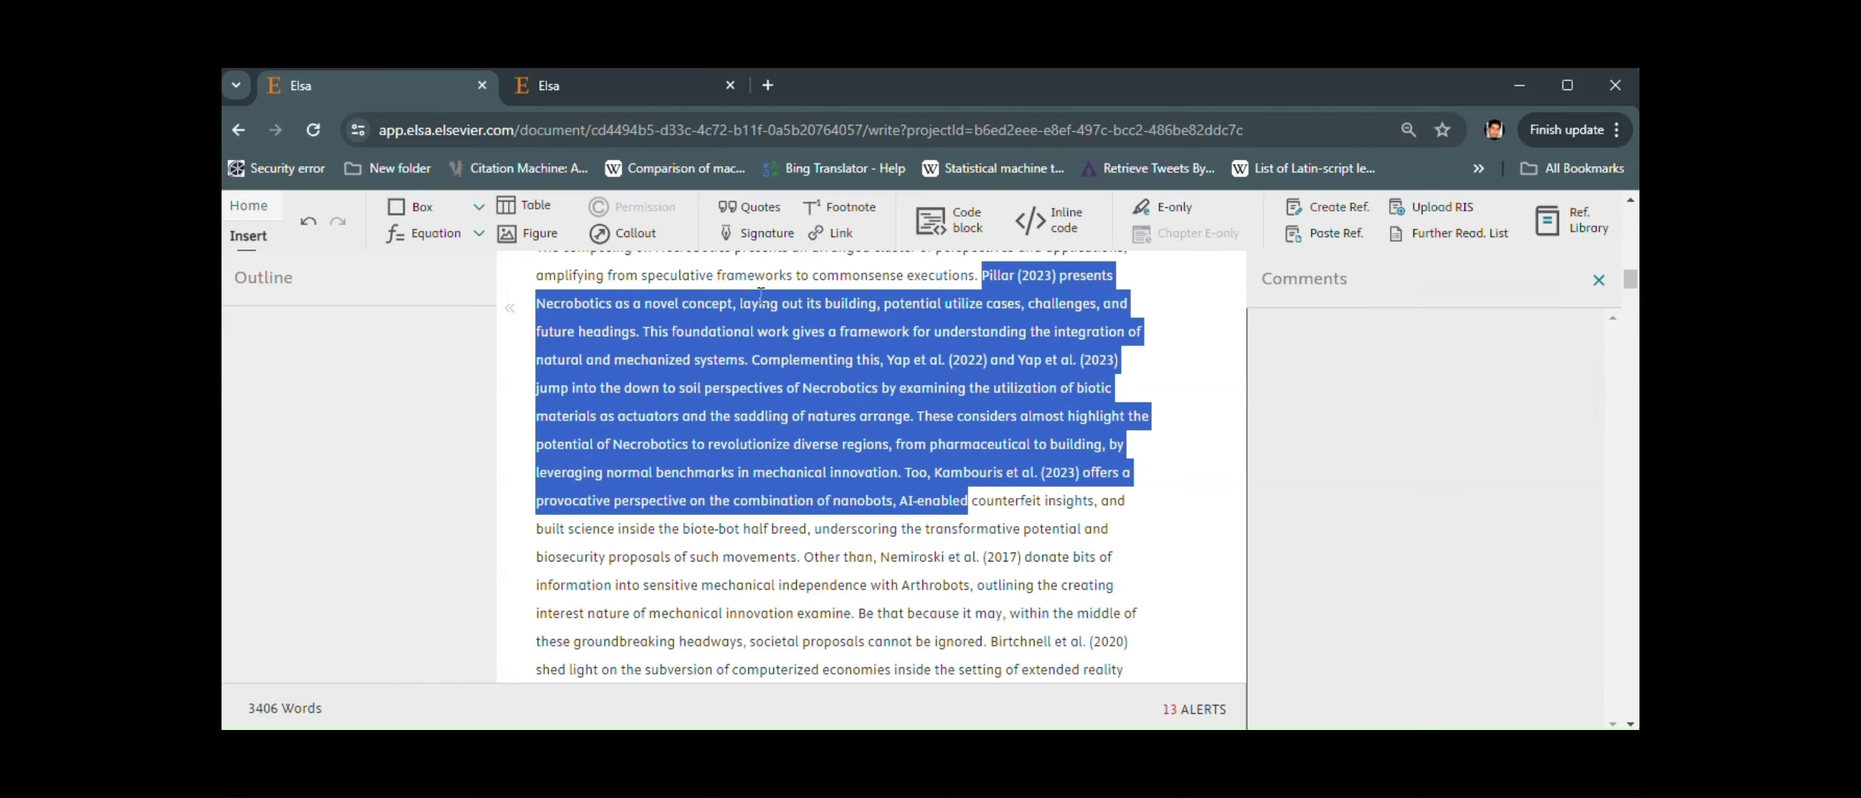
click(983, 385)
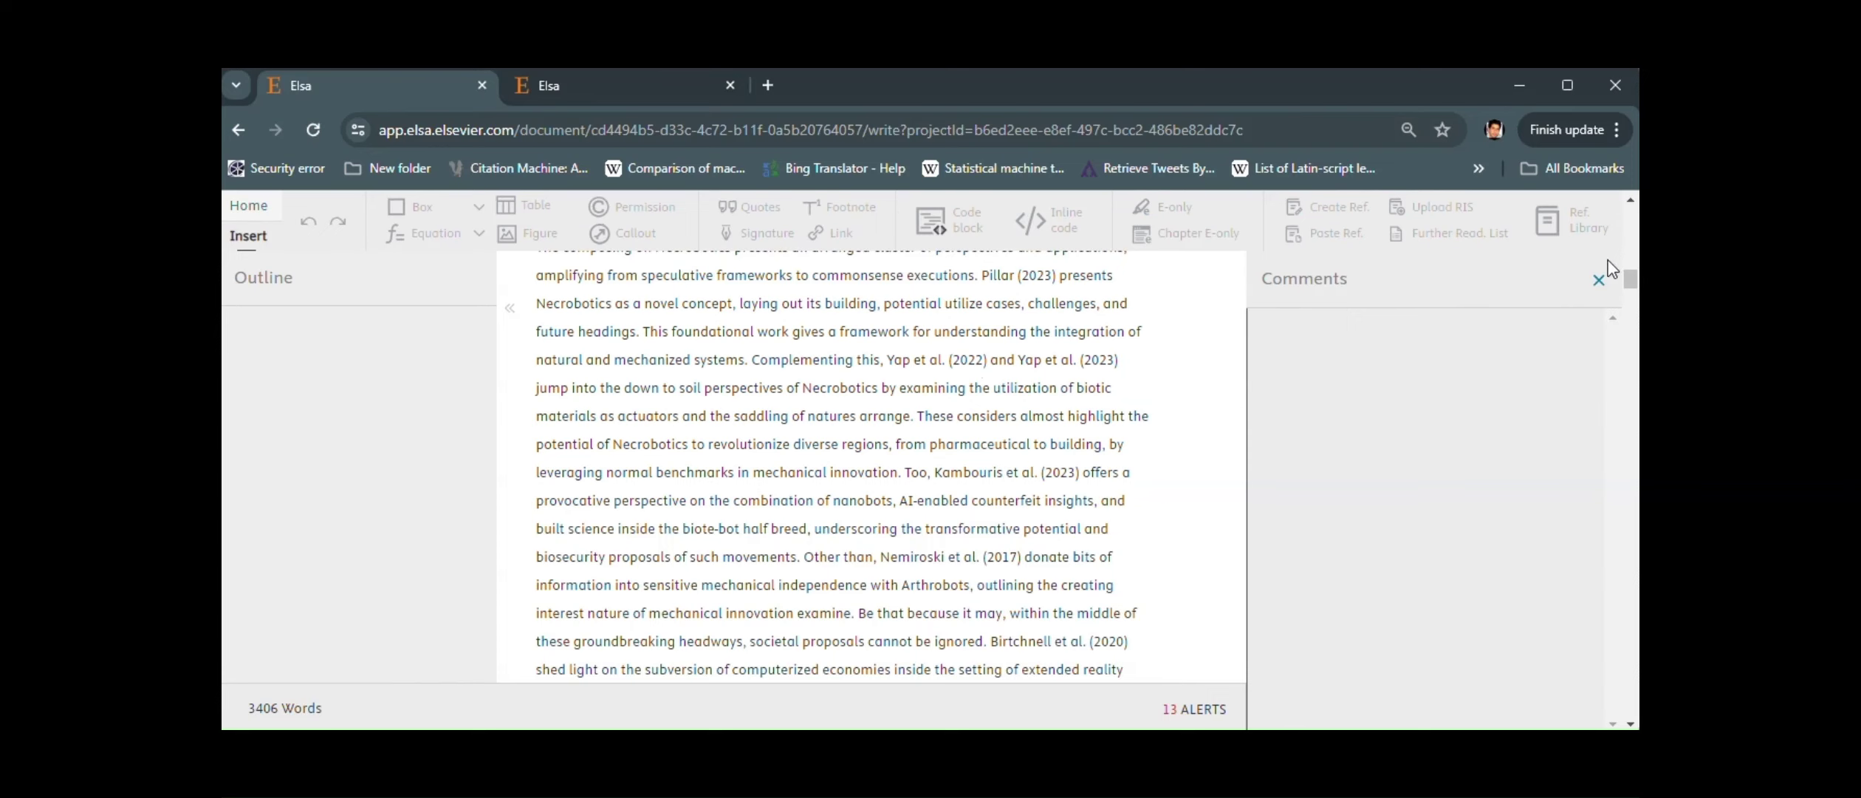
click(1599, 279)
Comment on the Testing and Approval Execution bullet: "There needs to be a clearer picture of the values and and statements along with the proper citations."
scroll(926, 498, down, 15)
scroll(925, 499, down, 15)
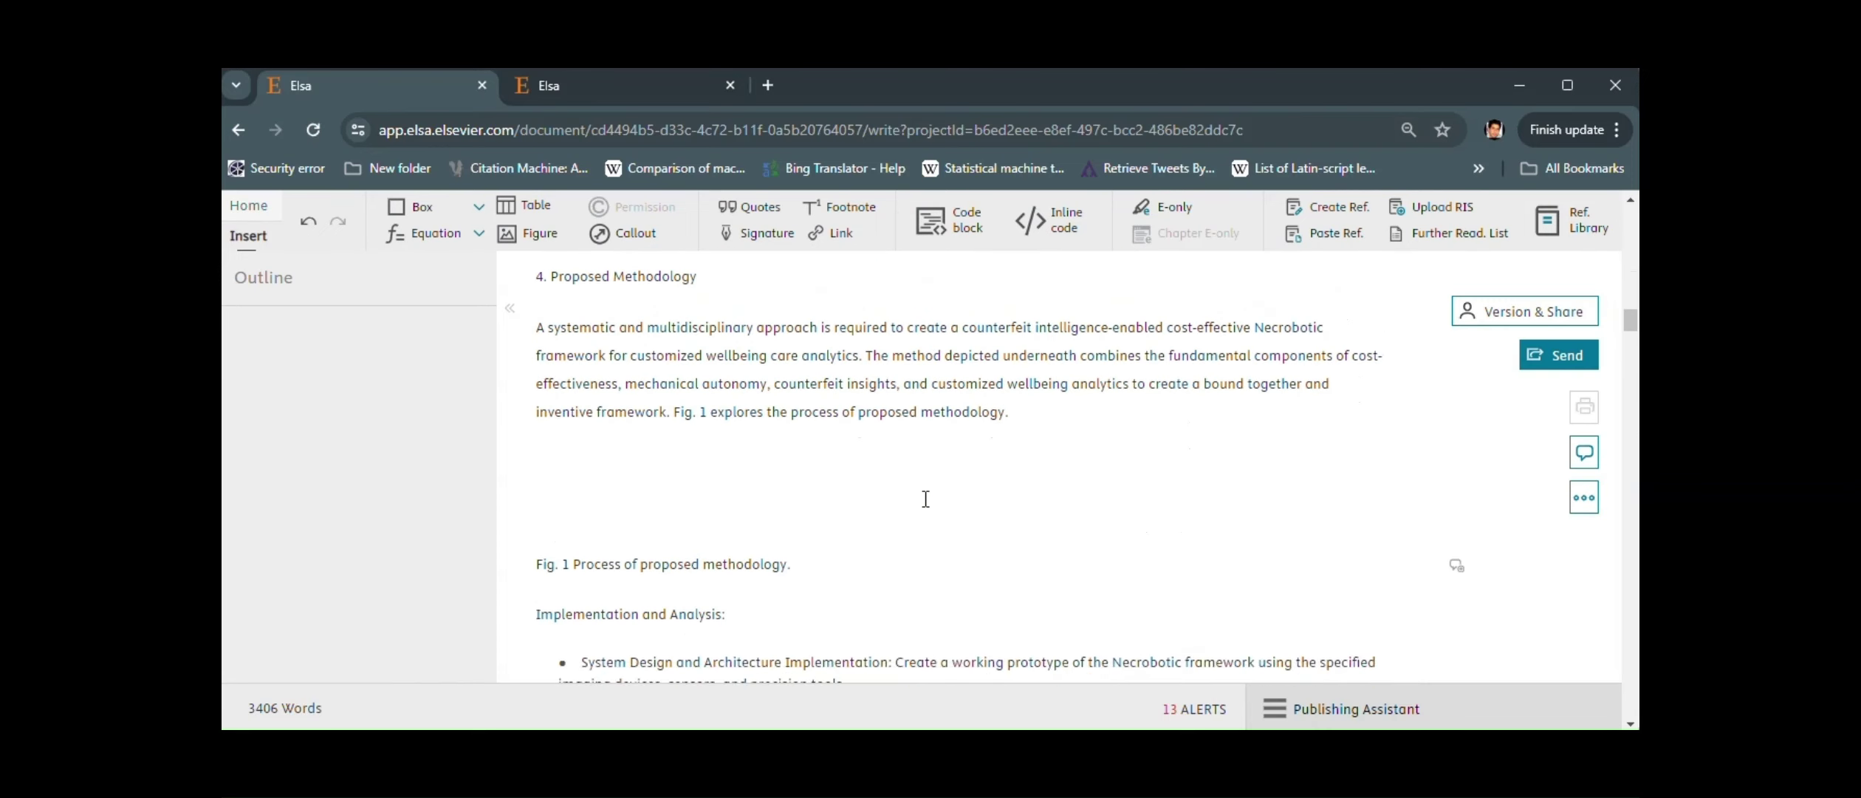
scroll(924, 469, down, 3)
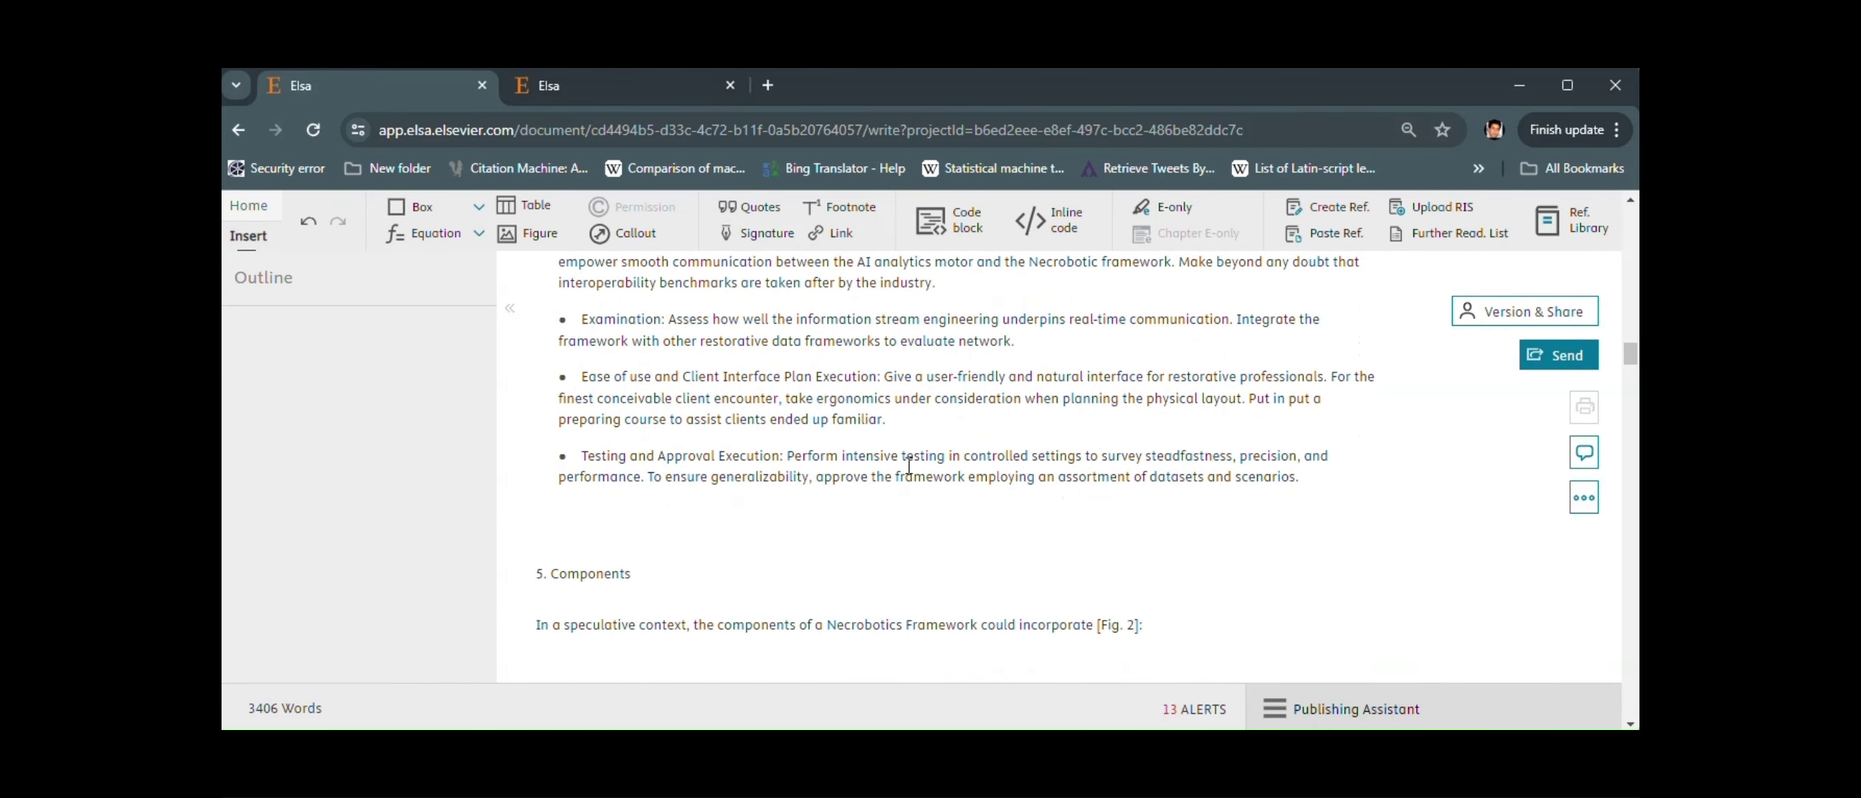
drag(588, 459, 1041, 503)
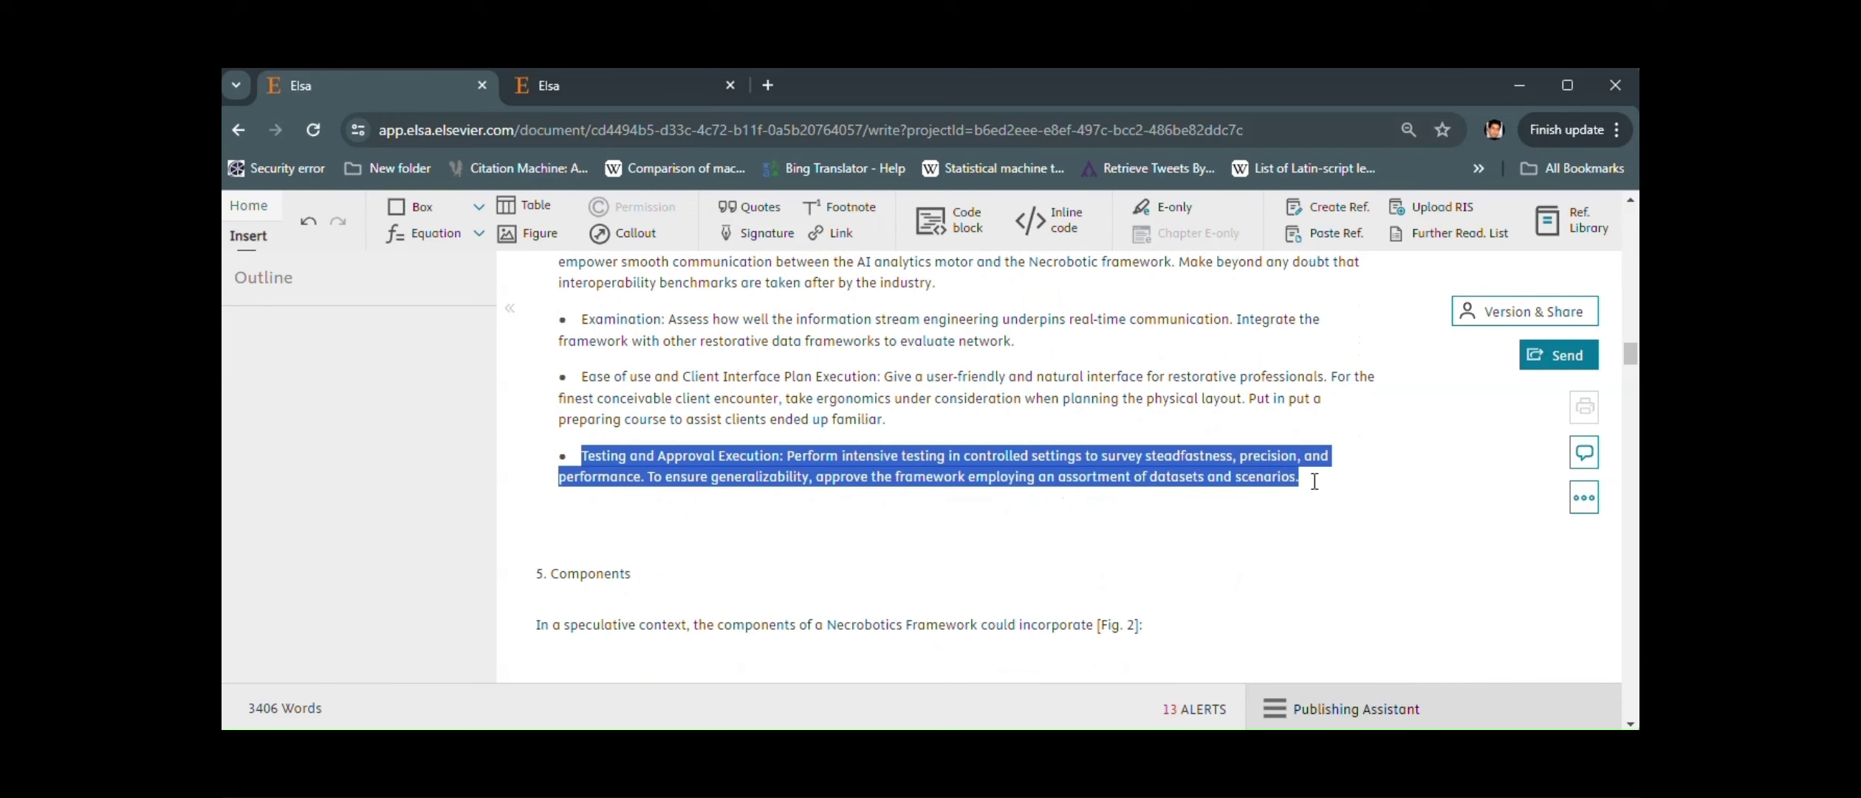
click(1596, 461)
click(1584, 452)
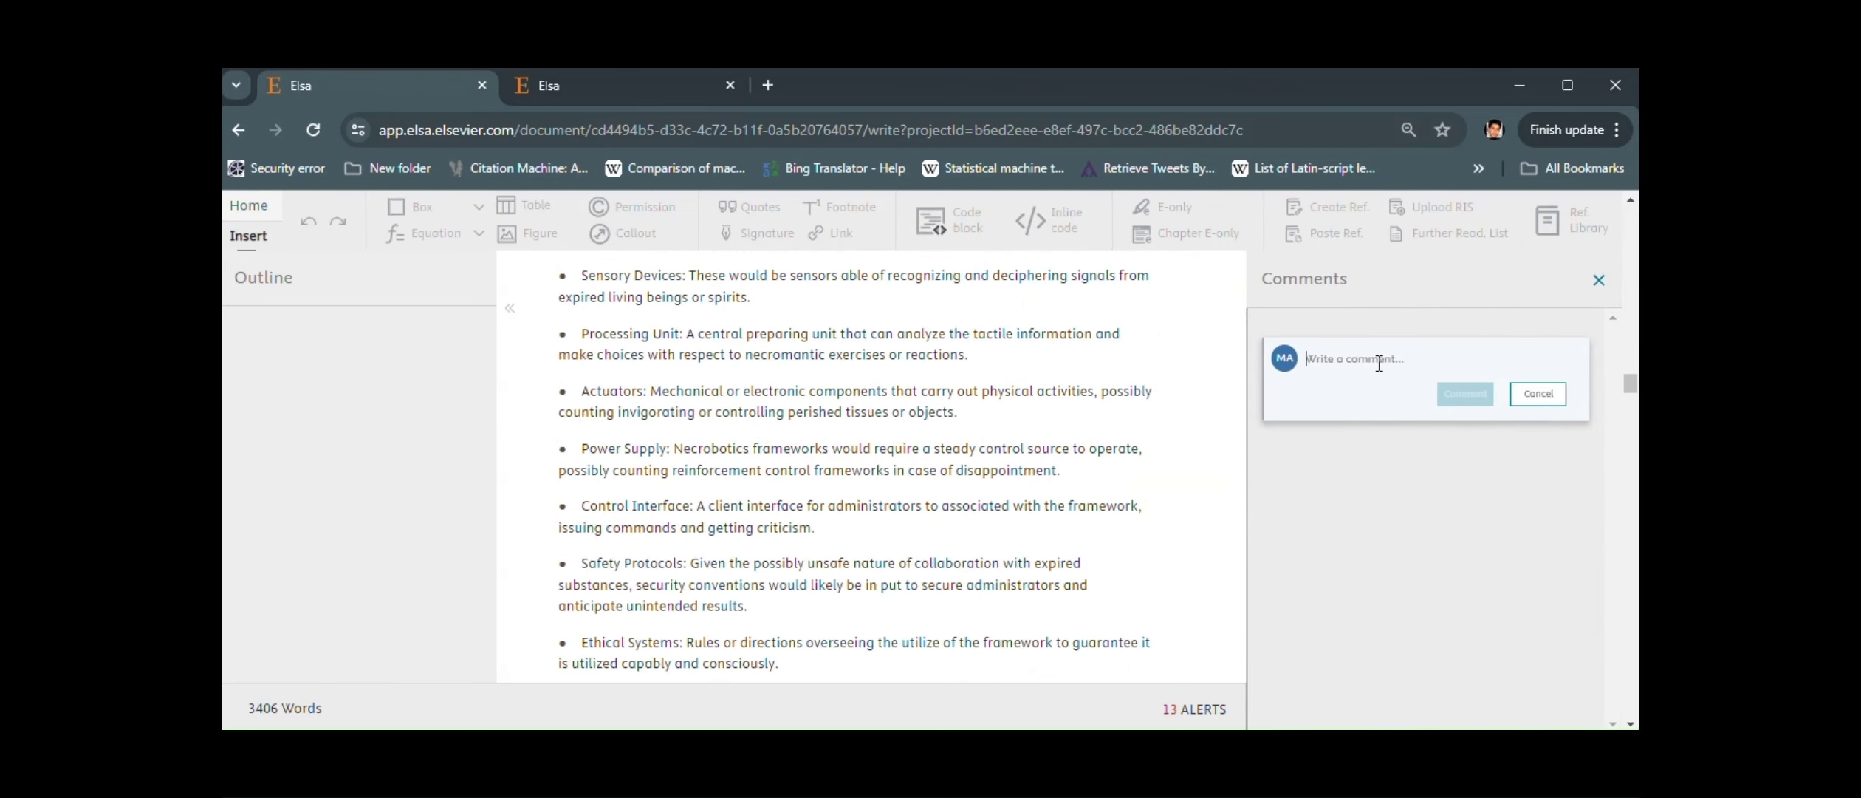
text(There)
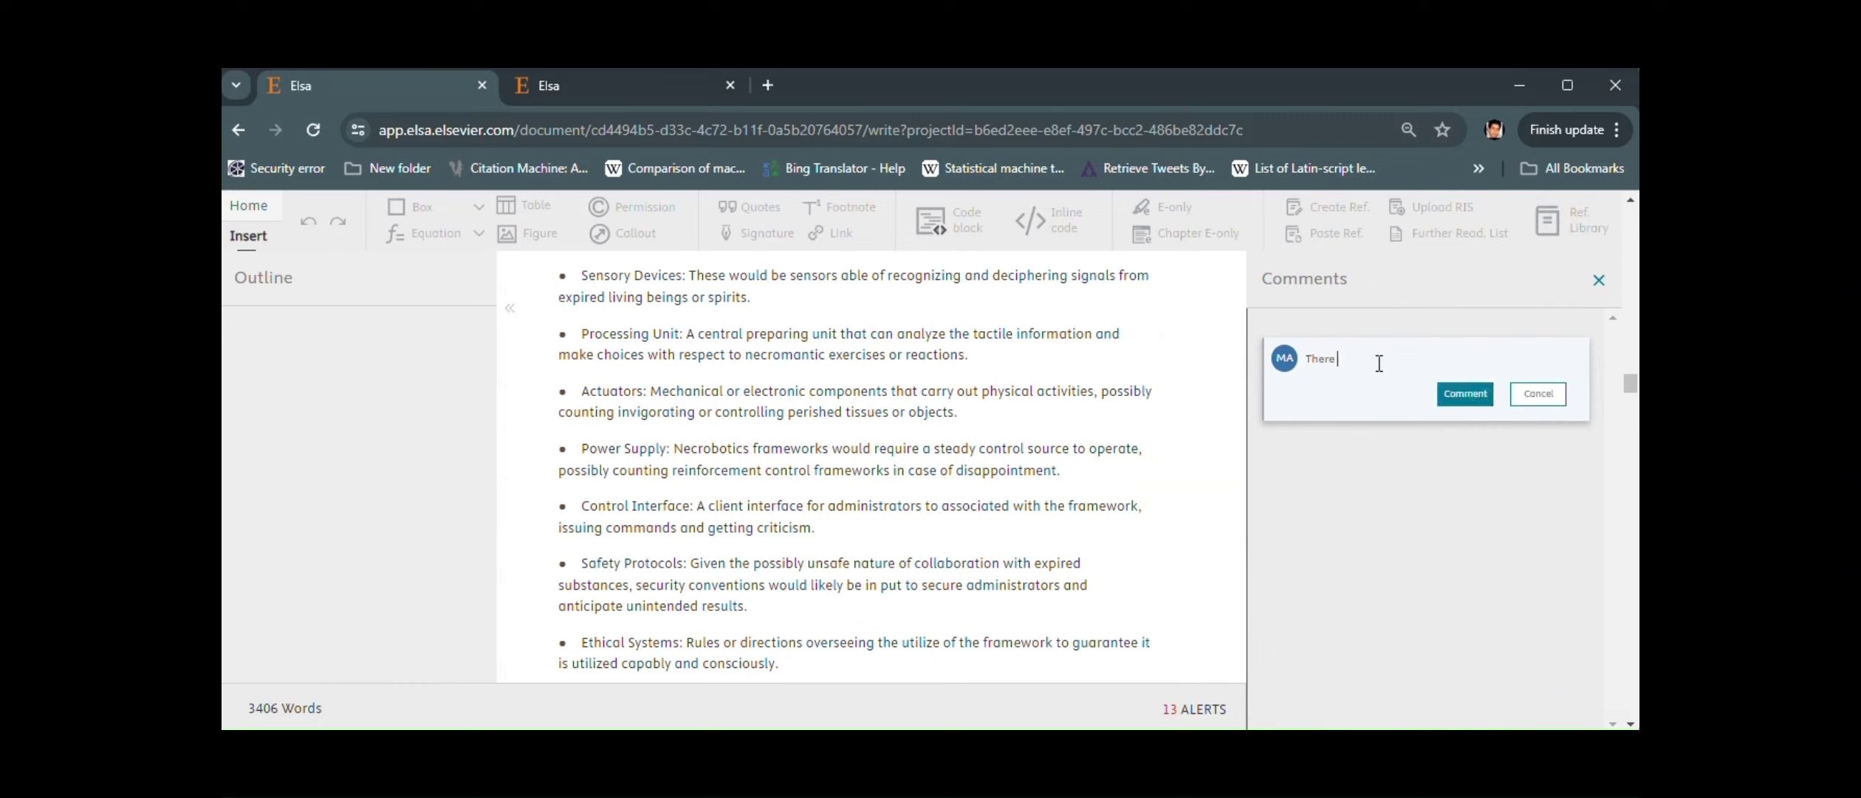
text( nee)
key(BackSpace)
key(BackSpace)
key(BackSpace)
text(d as)
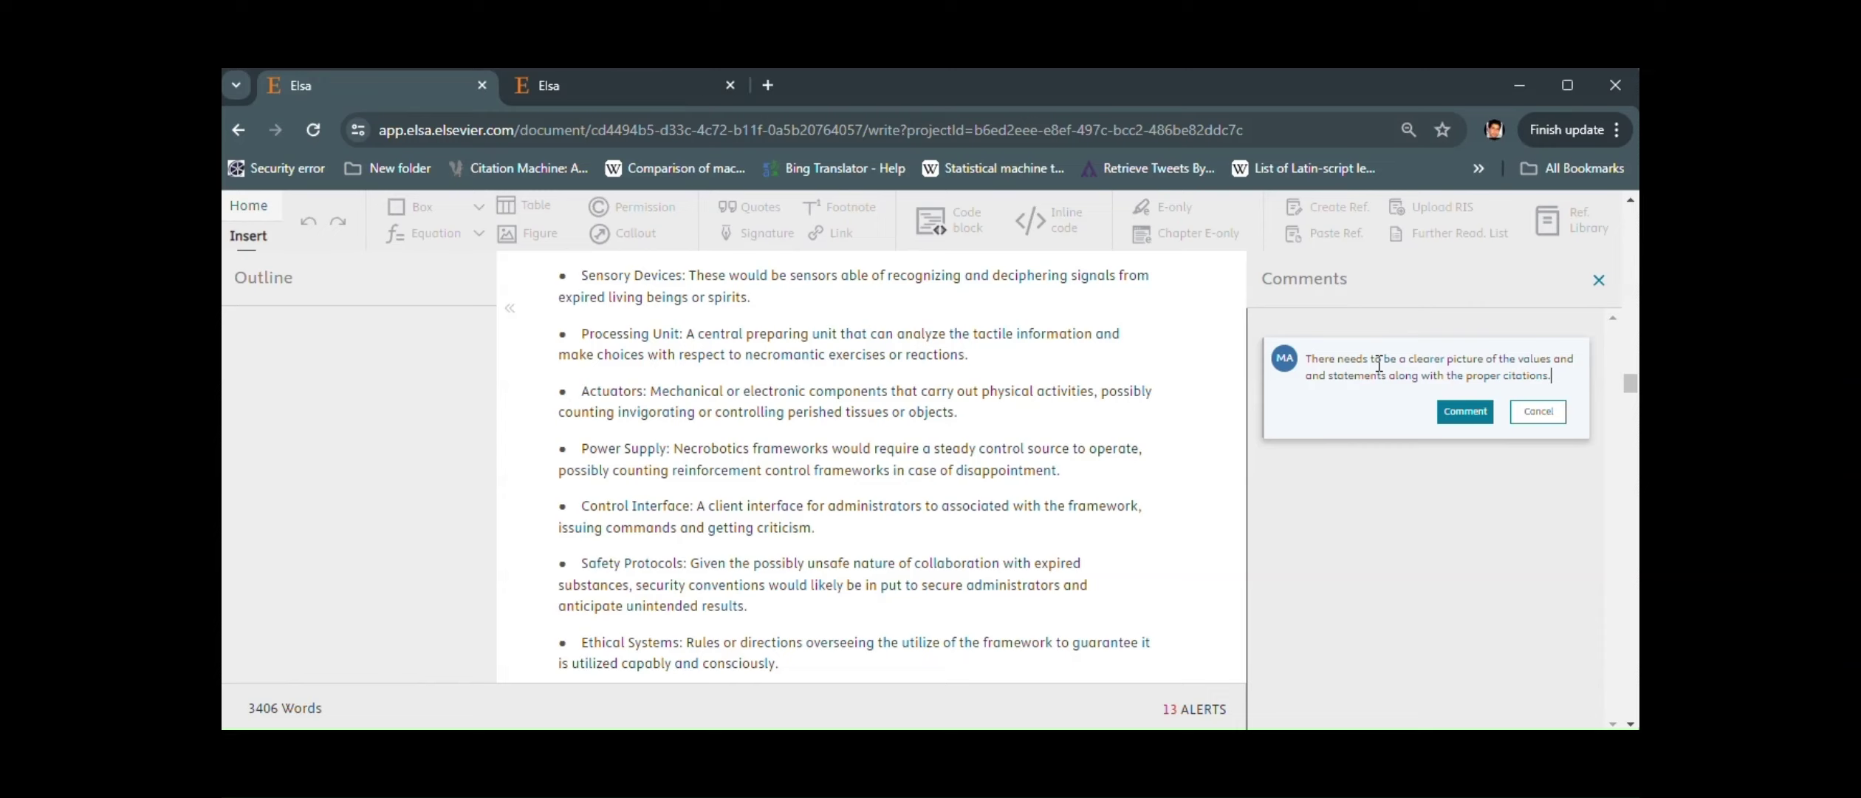
click(1455, 403)
click(1153, 334)
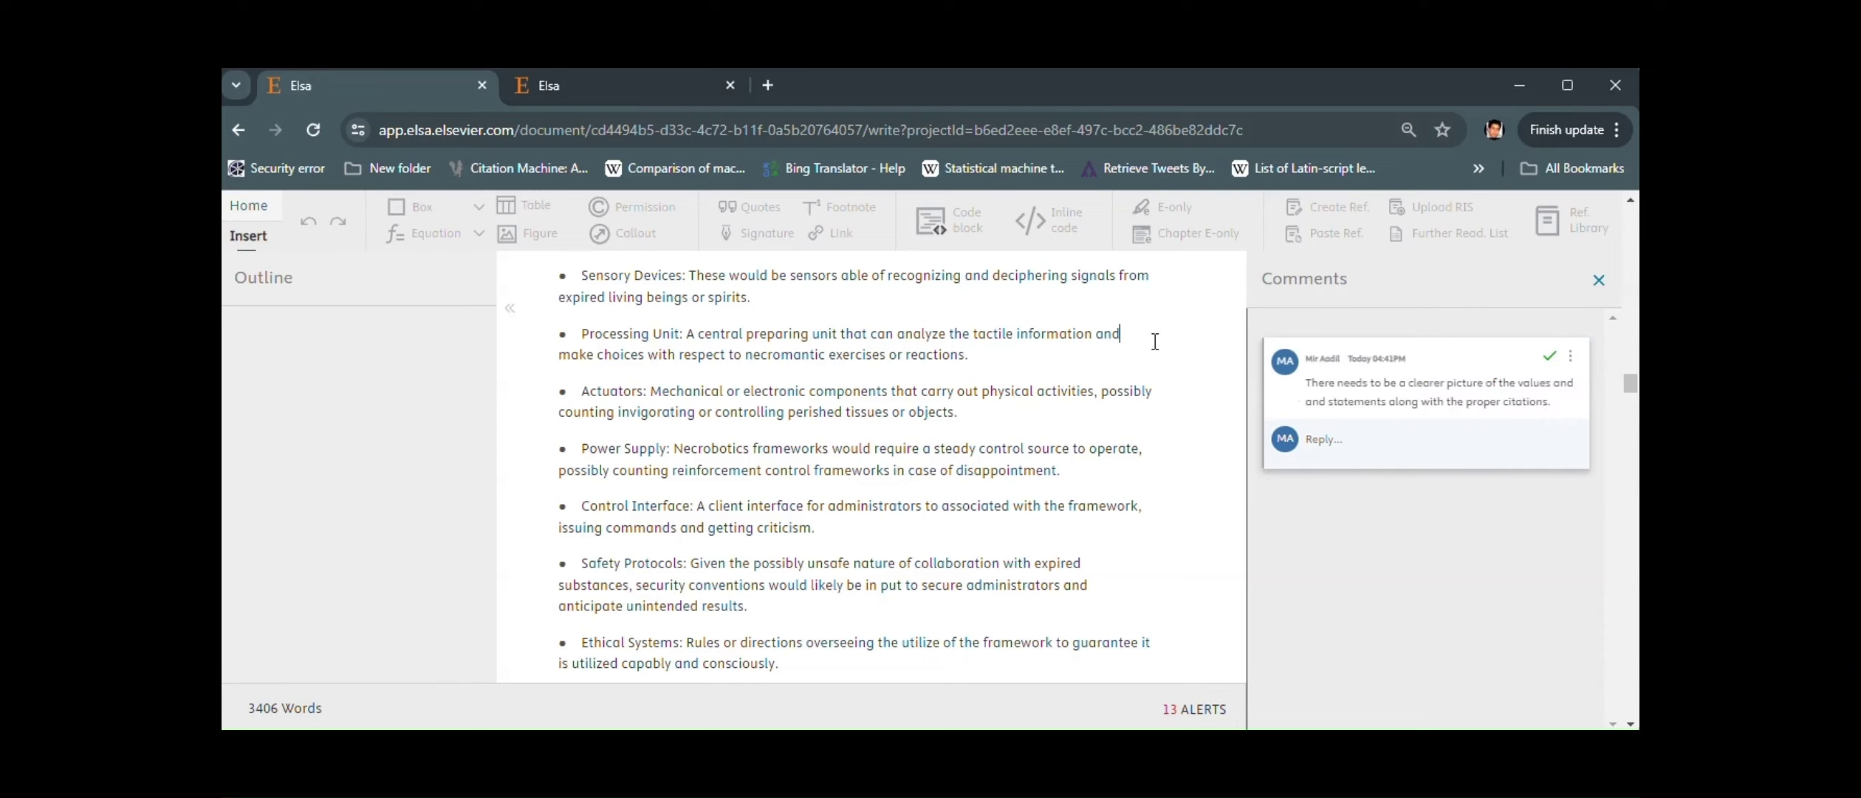
Close the comments and look over the chapter from the Testing and Approval Execution bullet to the Advantages figure
click(1599, 282)
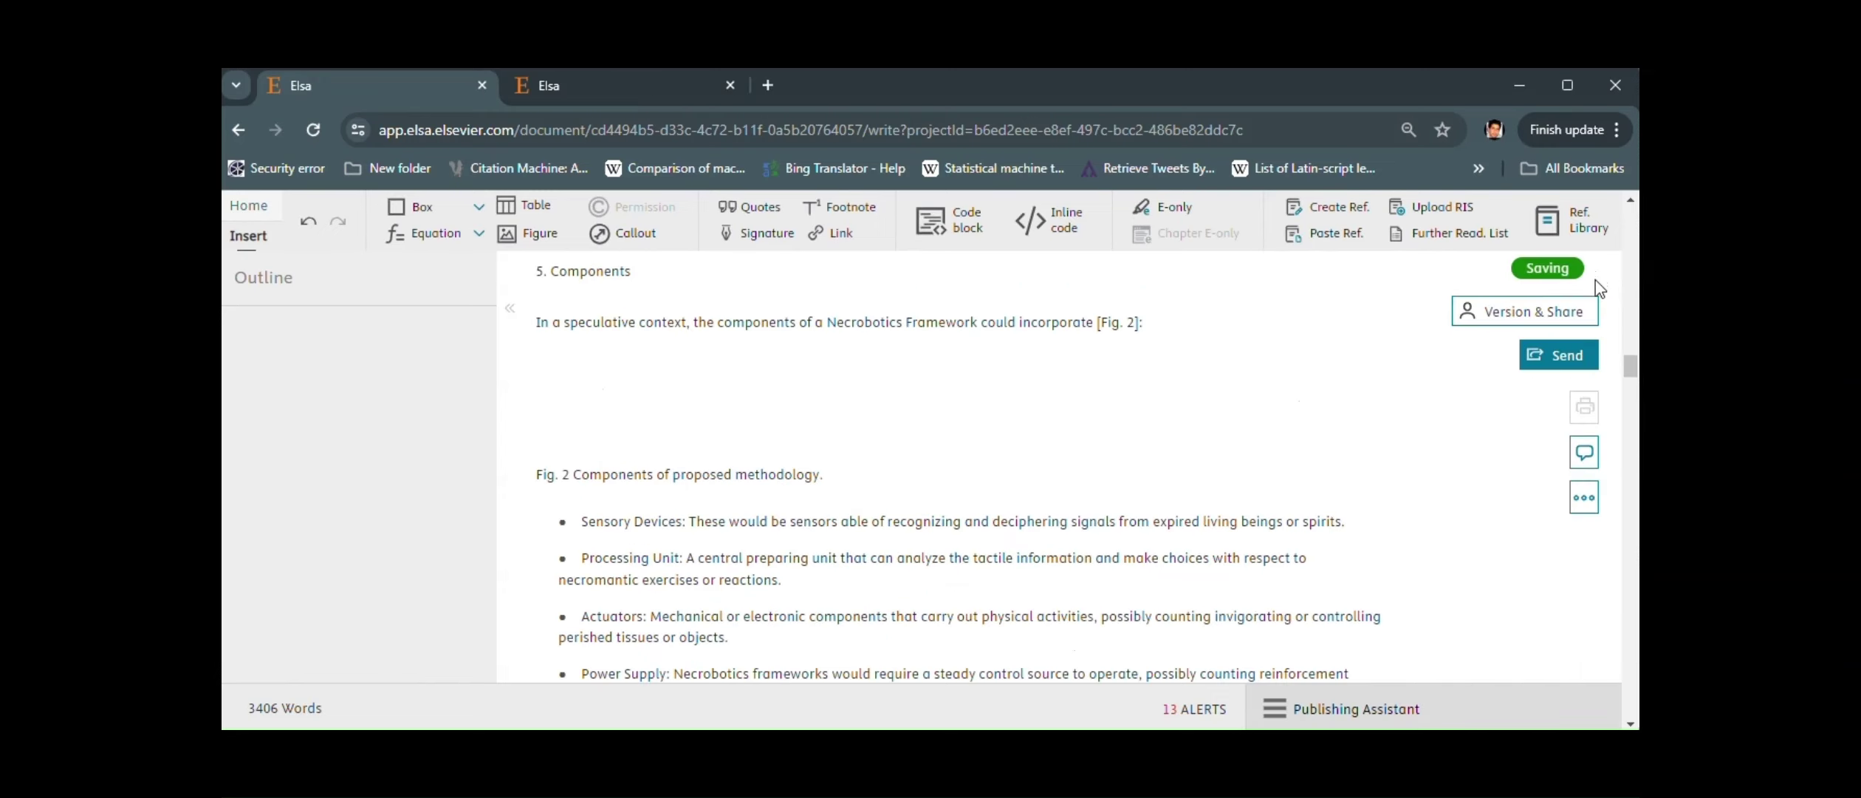
scroll(1130, 575, down, 2)
scroll(1131, 579, down, 10)
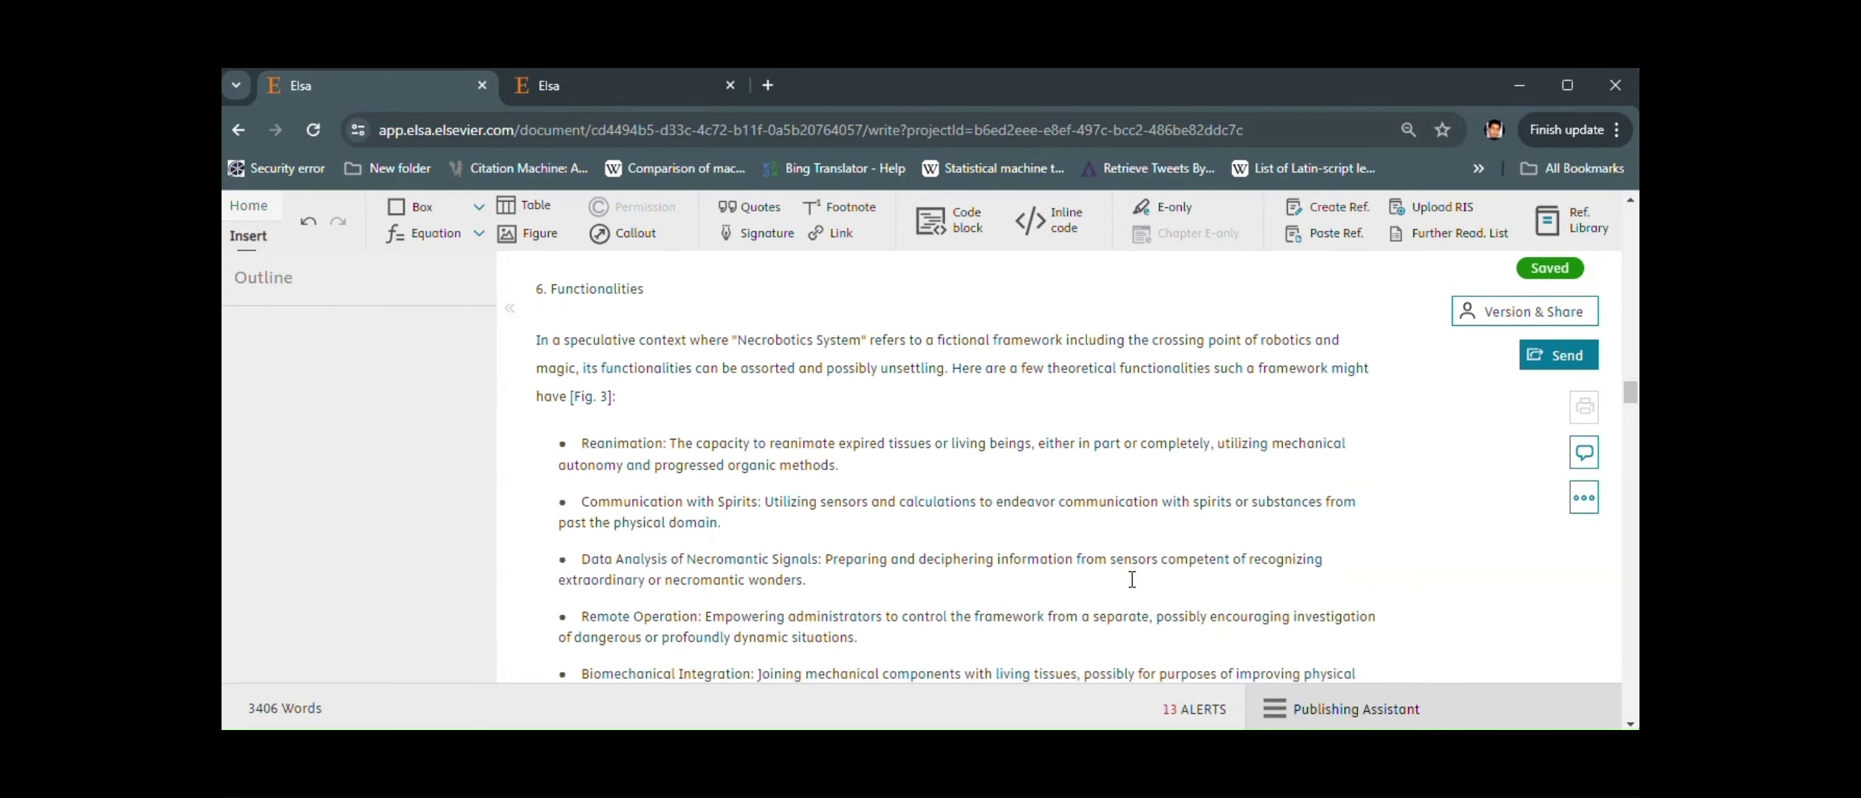
scroll(1132, 578, down, 4)
scroll(1131, 579, up, 15)
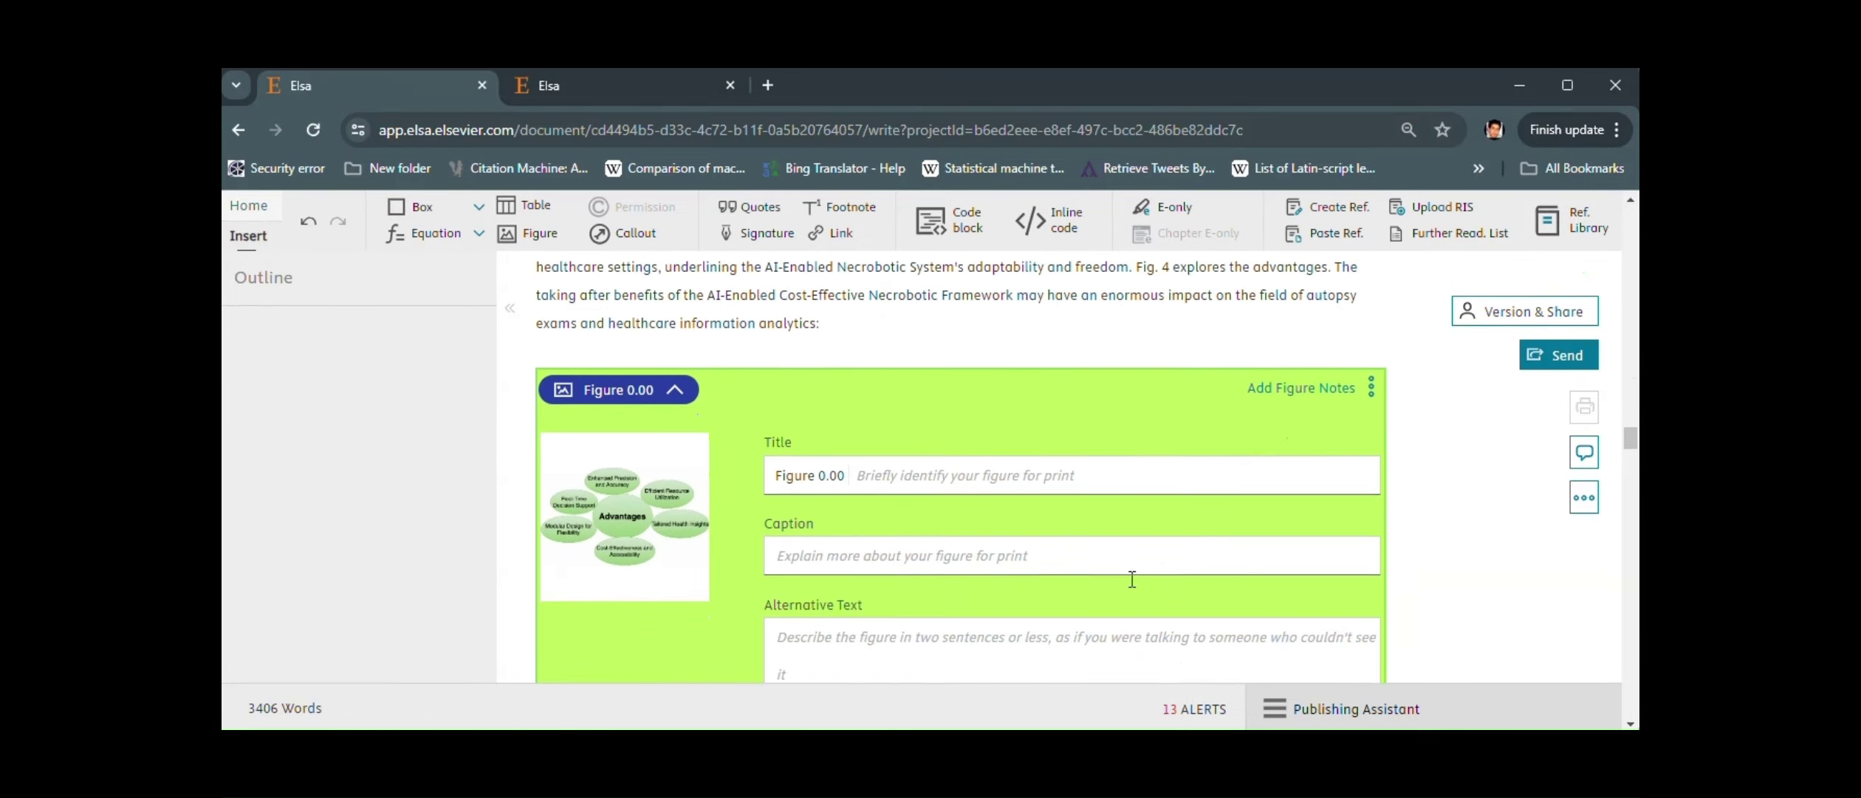
scroll(1131, 578, up, 5)
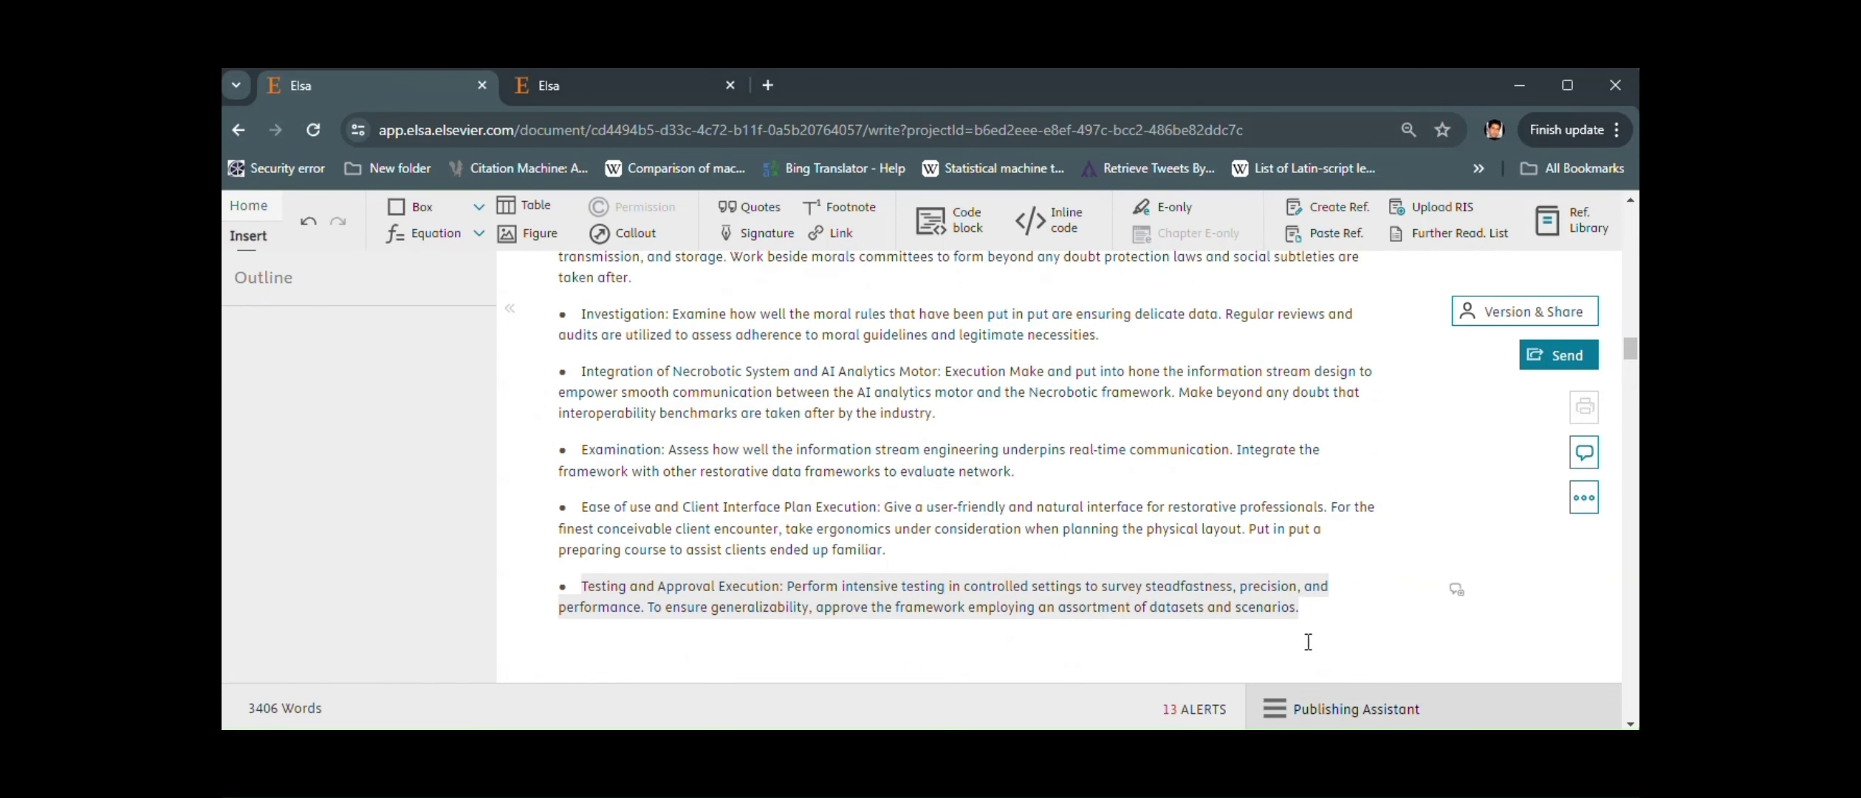
scroll(768, 516, down, 2)
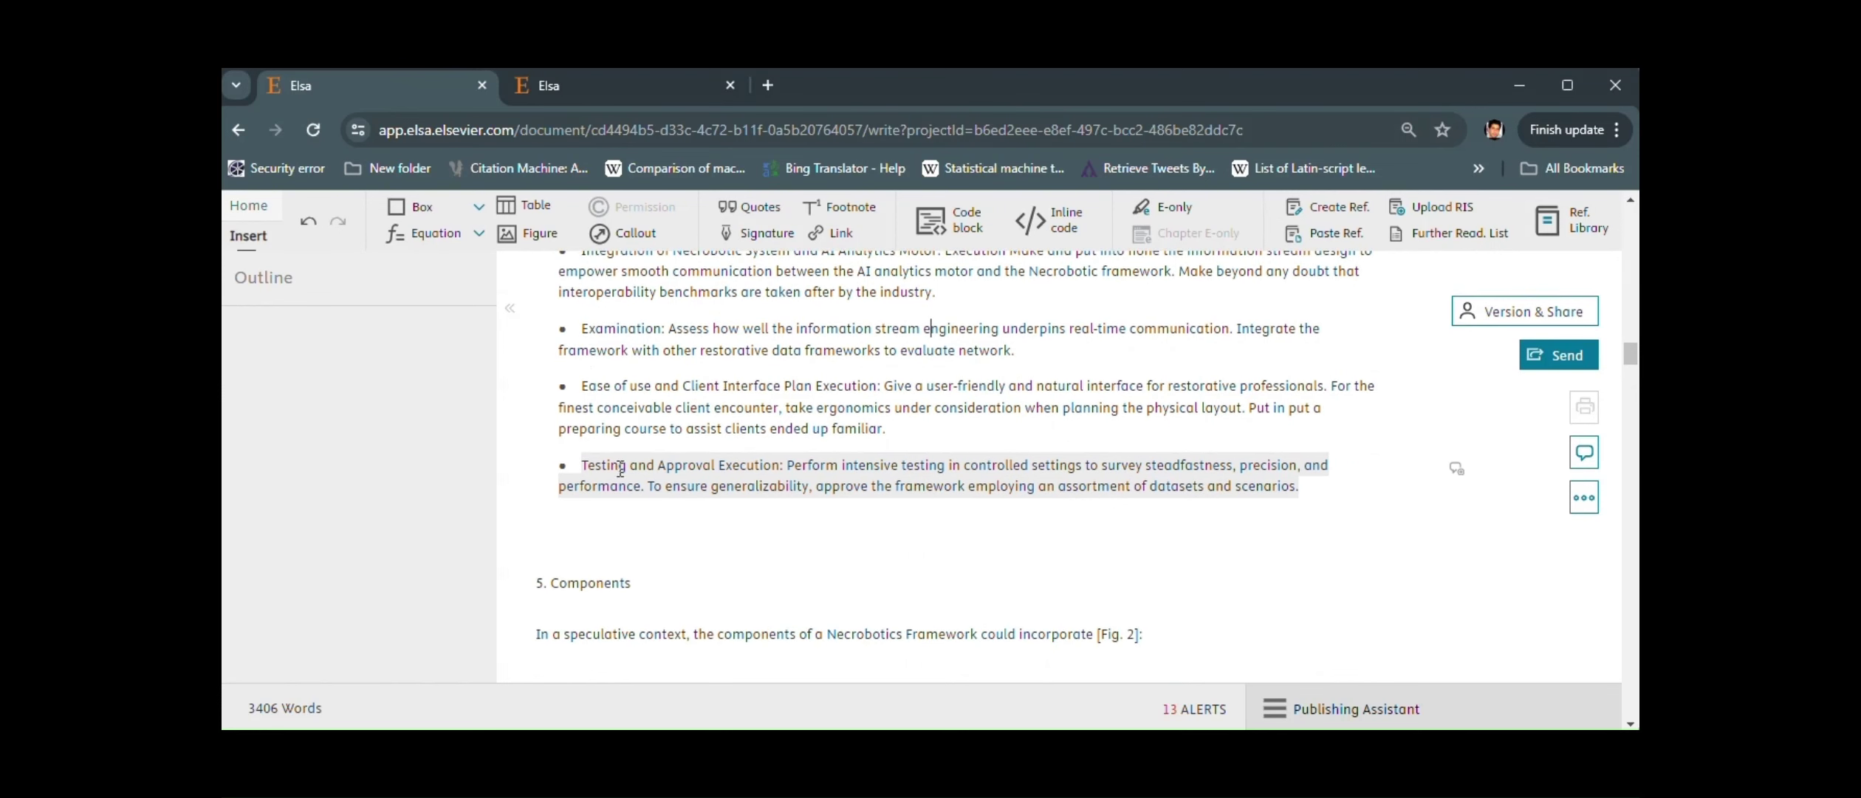
Check the Tags alert and its Discoverability Score guidance in the Publishing Assistant
click(248, 205)
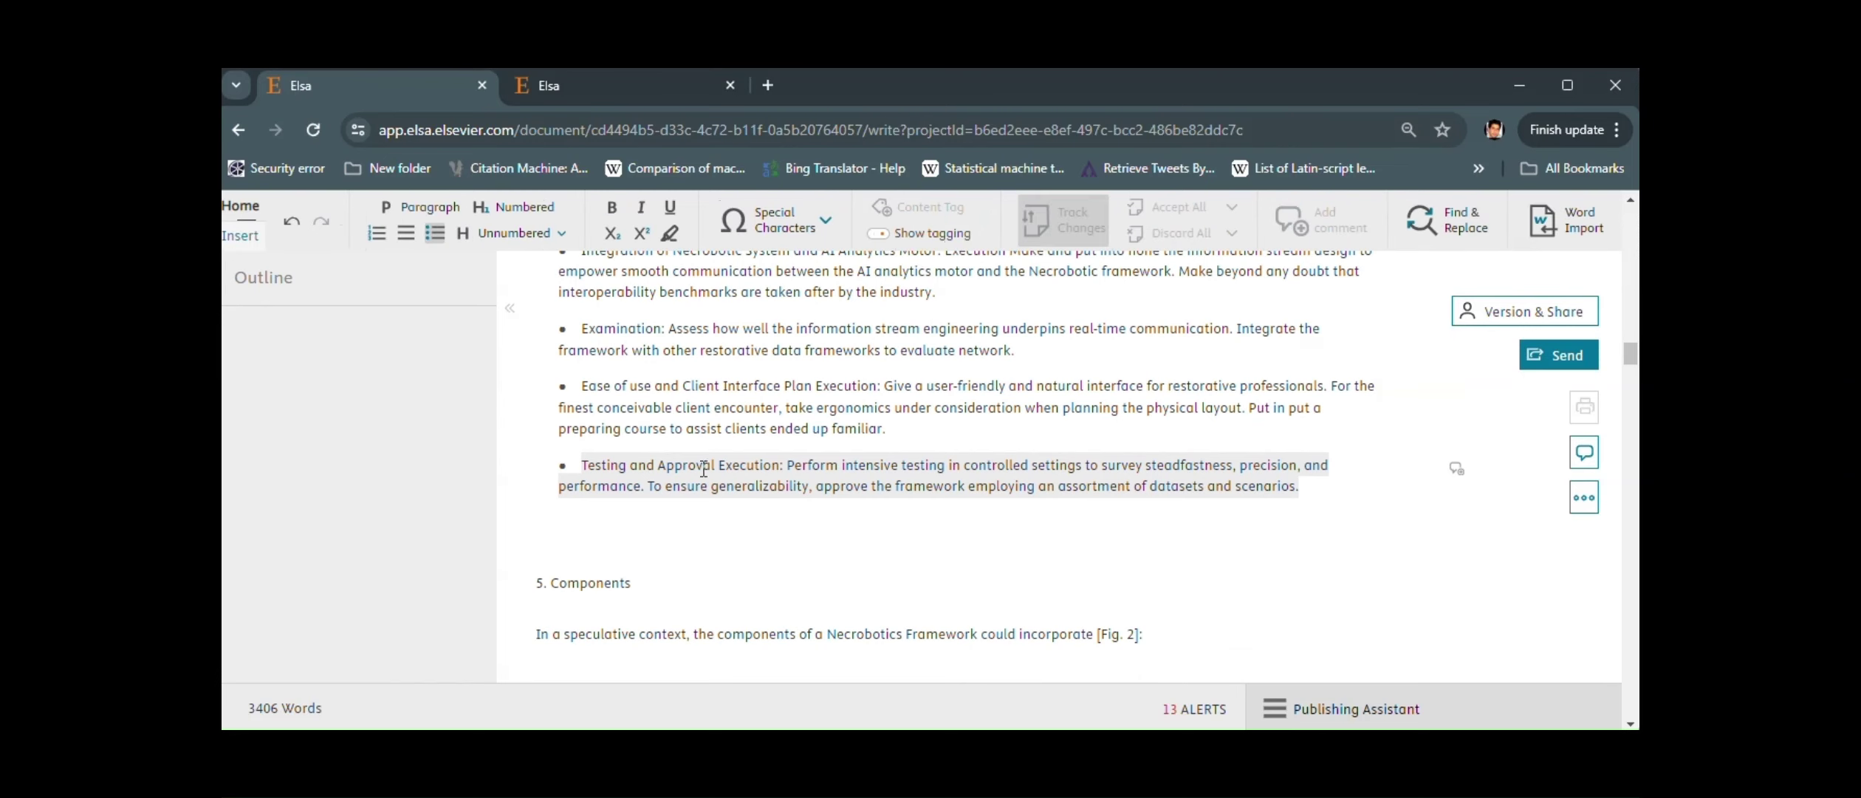
scroll(654, 397, up, 4)
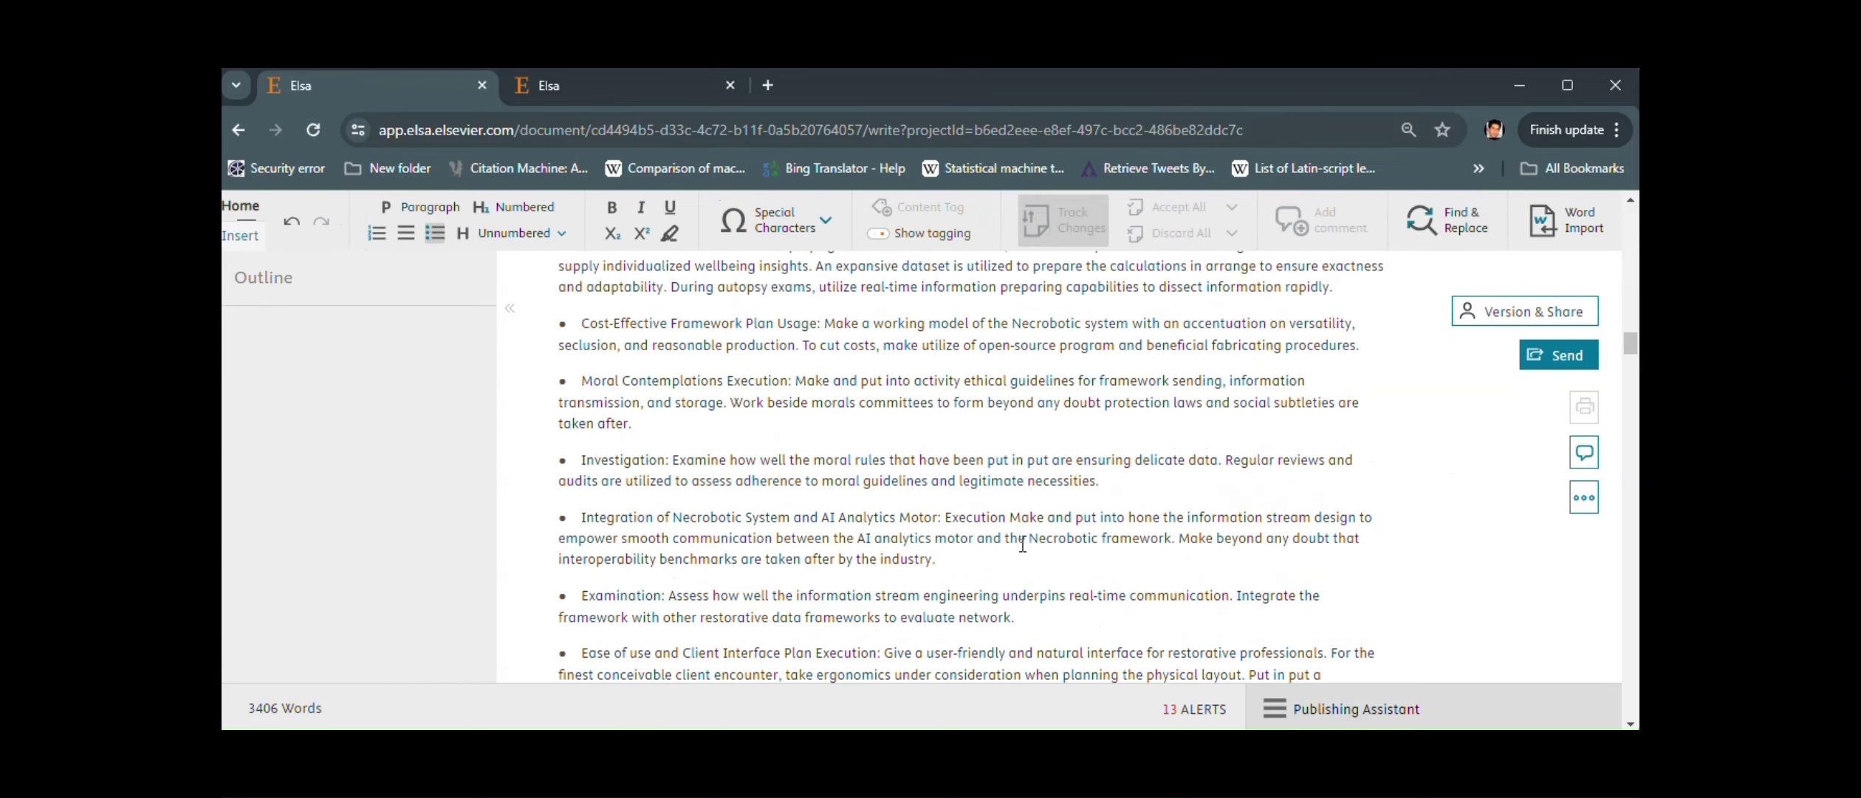
drag(1022, 545, 517, 272)
click(1343, 709)
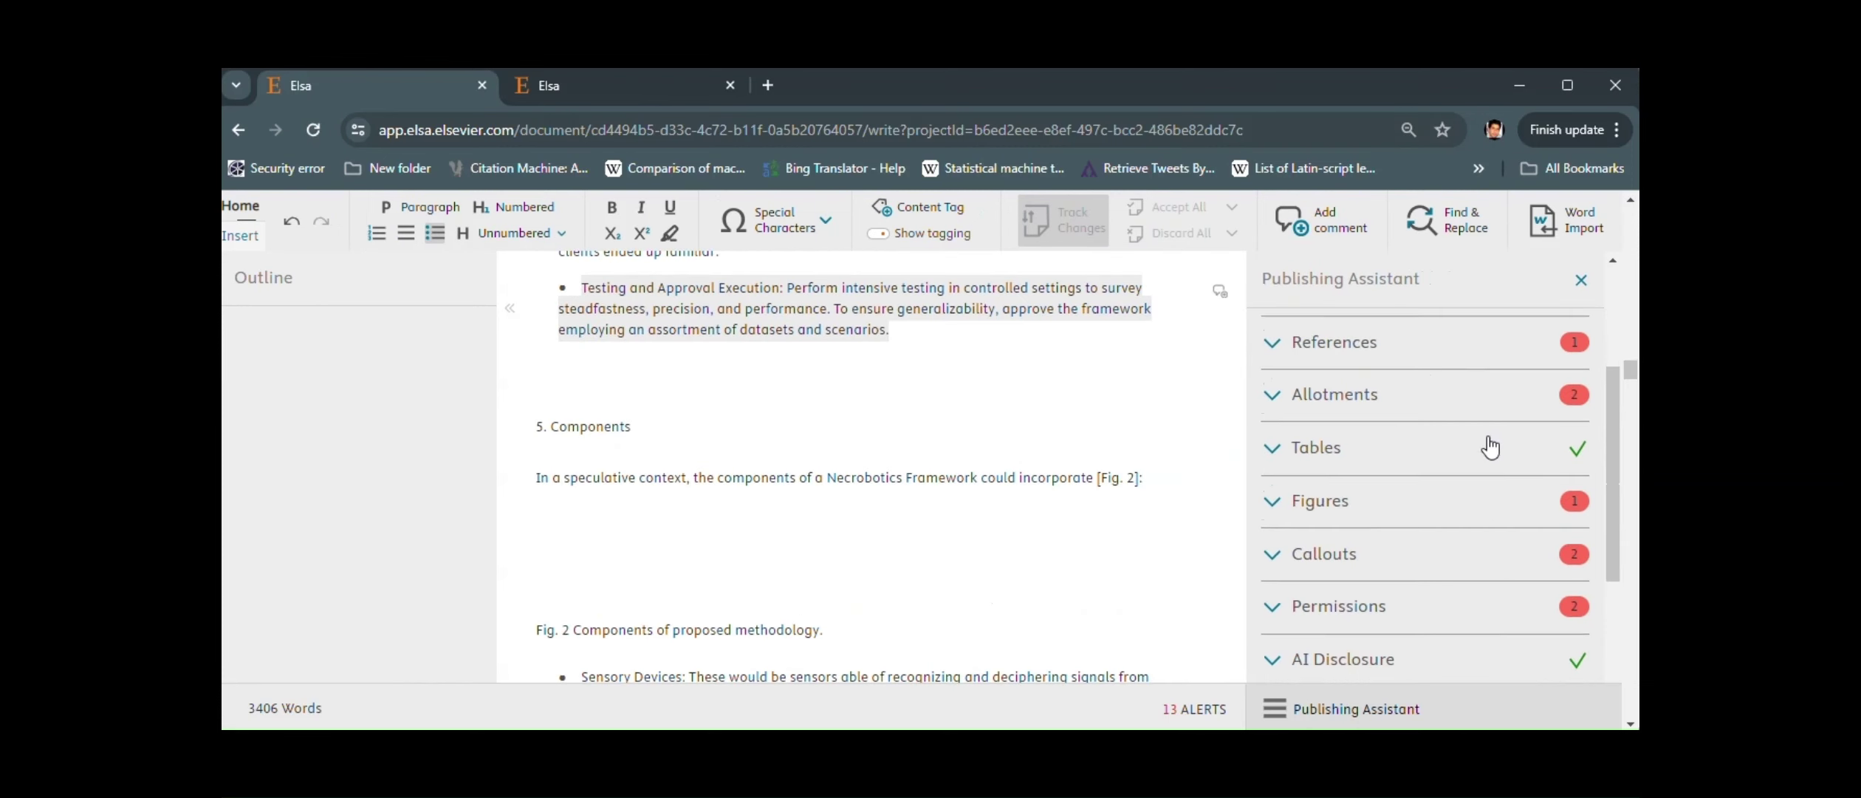
scroll(1490, 447, down, 3)
click(1426, 606)
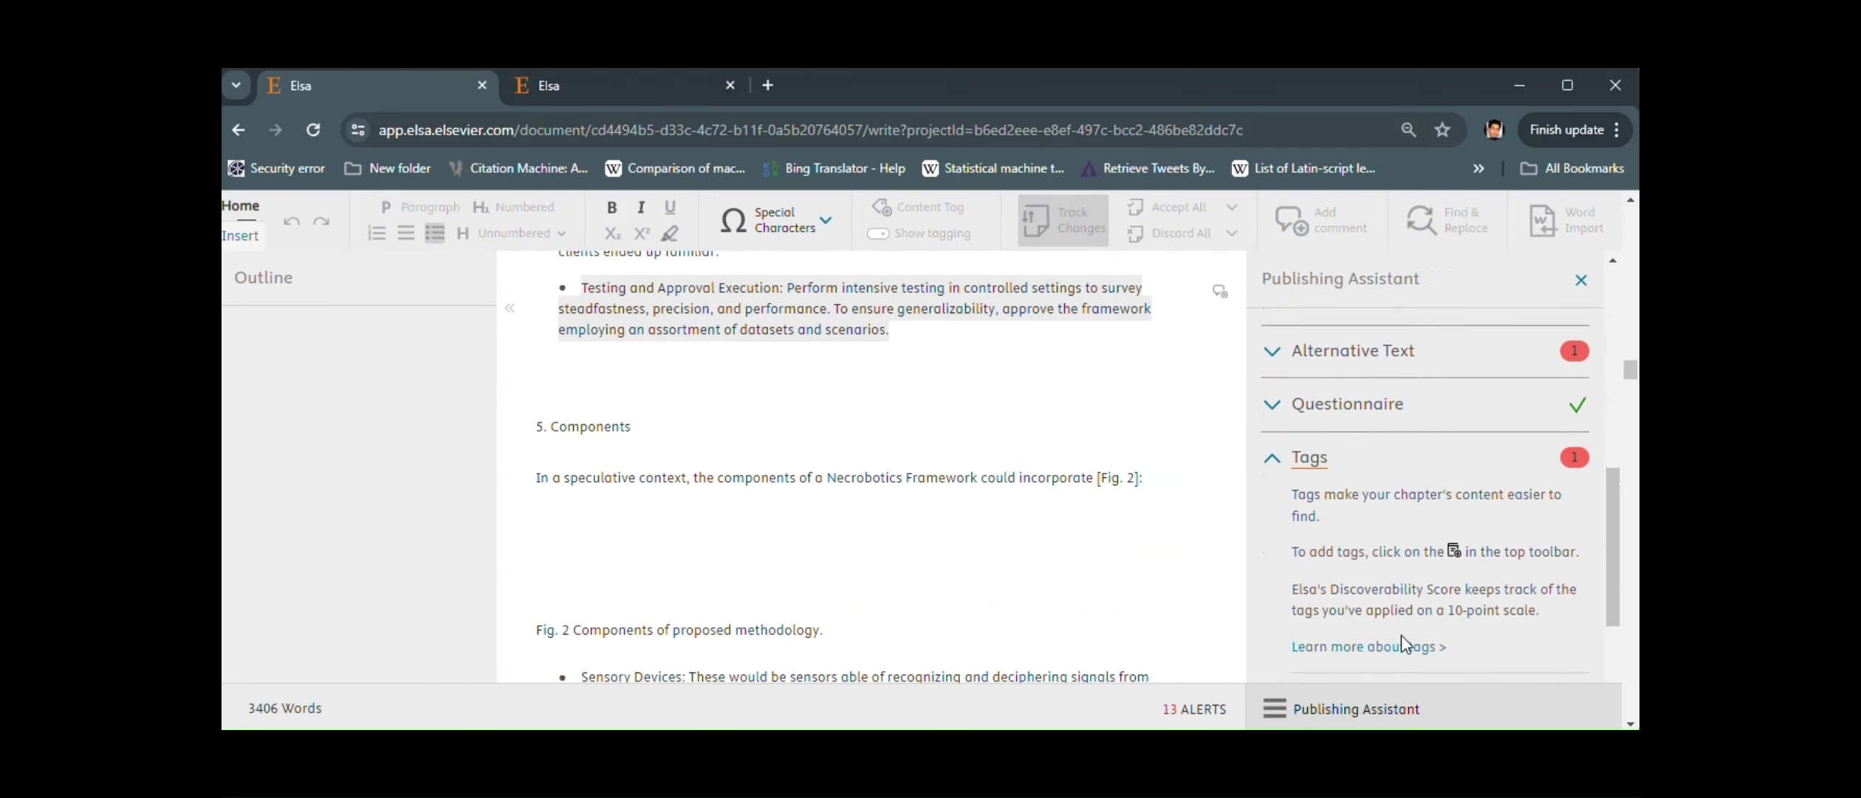
scroll(1461, 541, down, 3)
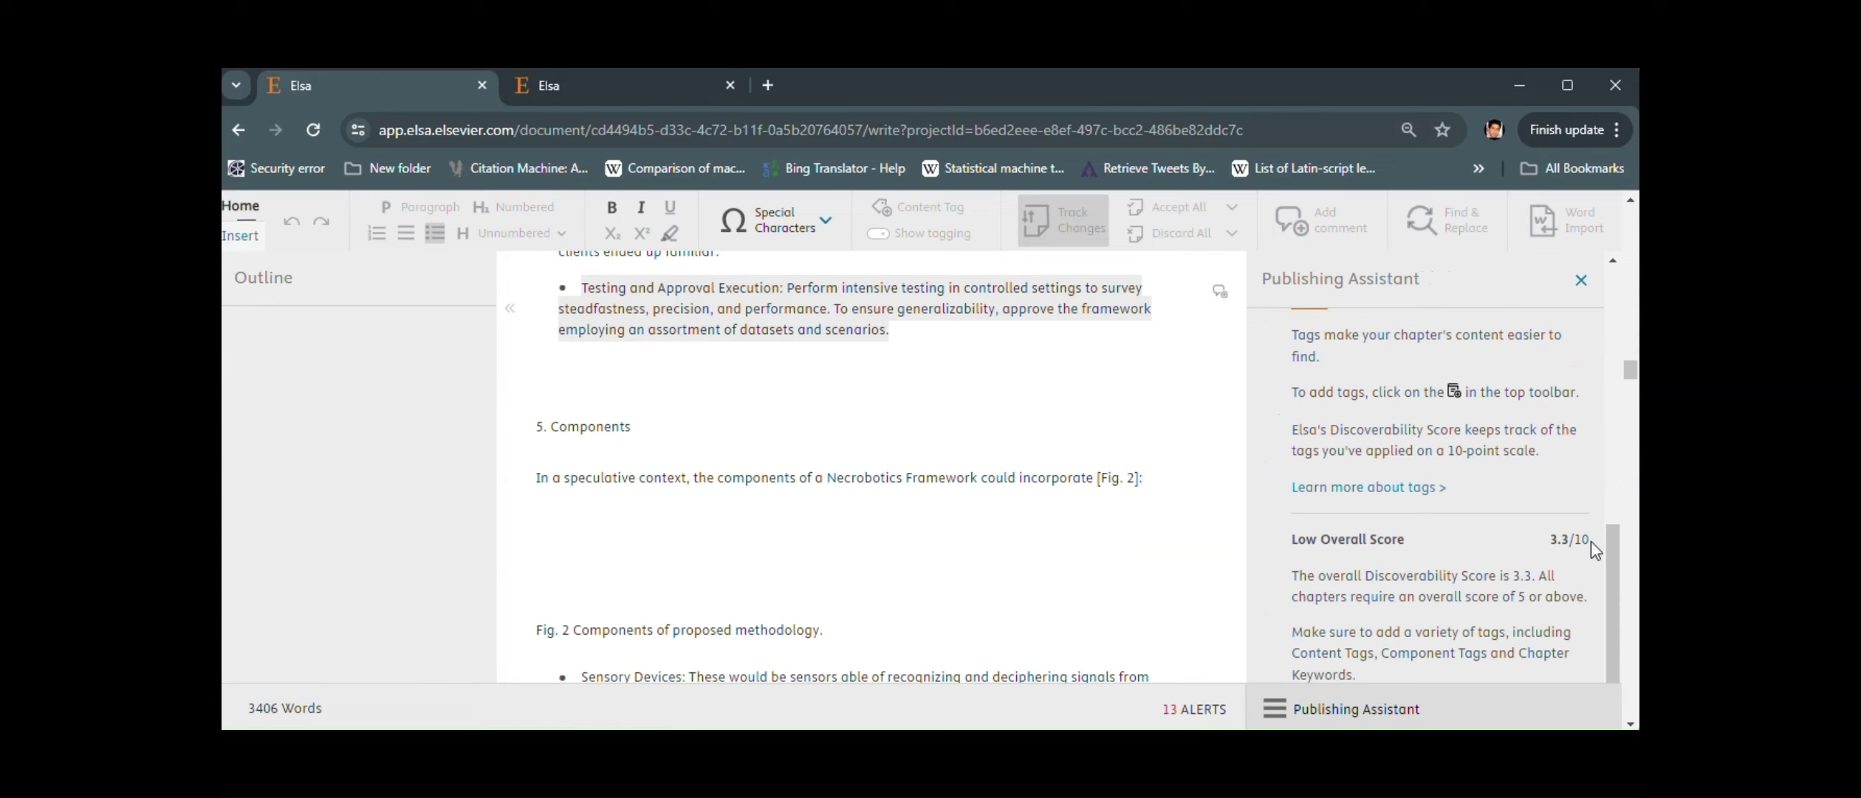
right_click(919, 363)
key(Escape)
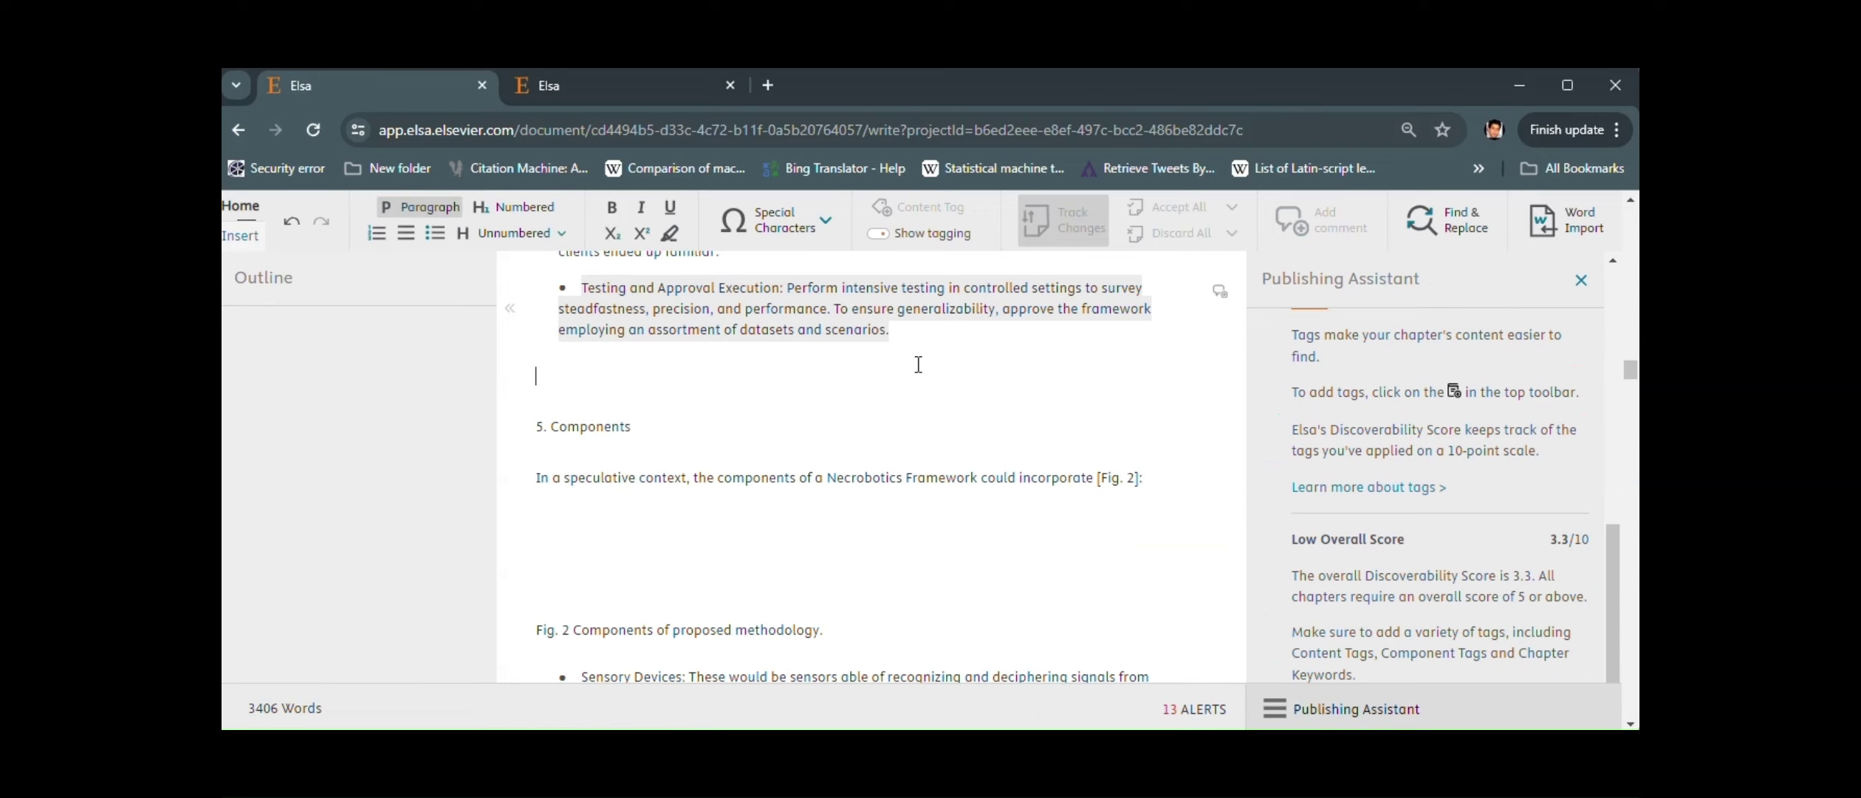
Select the methodology bullets from Cost-Effective Framework Plan Usage into Integration of Necrobotic System and try the Show tagging display
scroll(919, 364, up, 10)
drag(604, 325, 1169, 548)
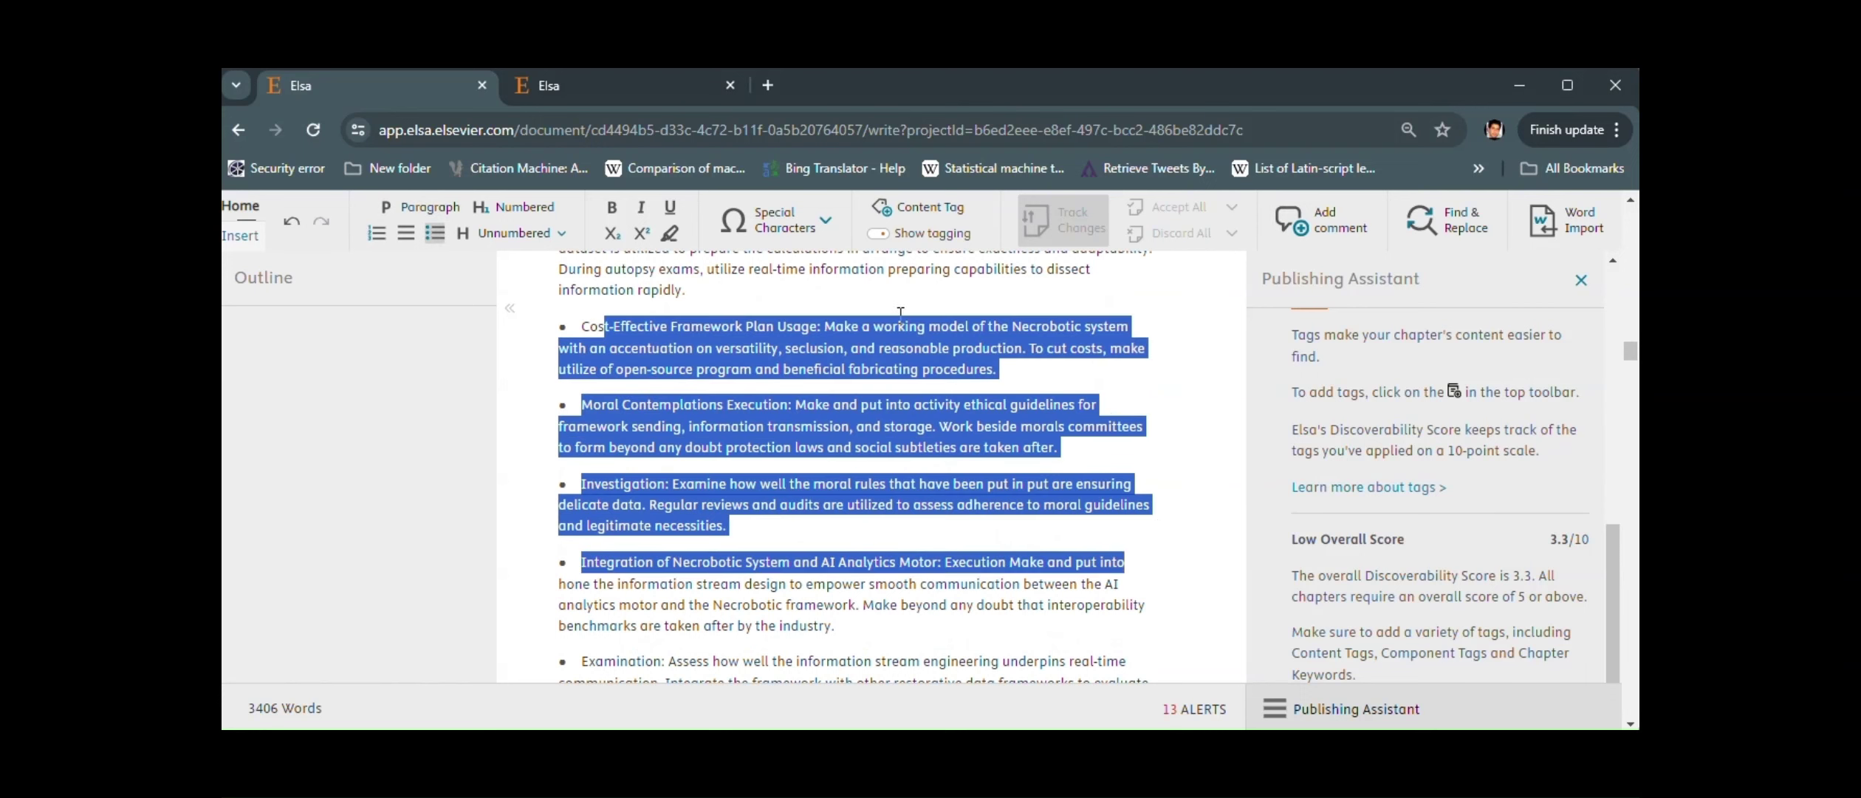
click(880, 234)
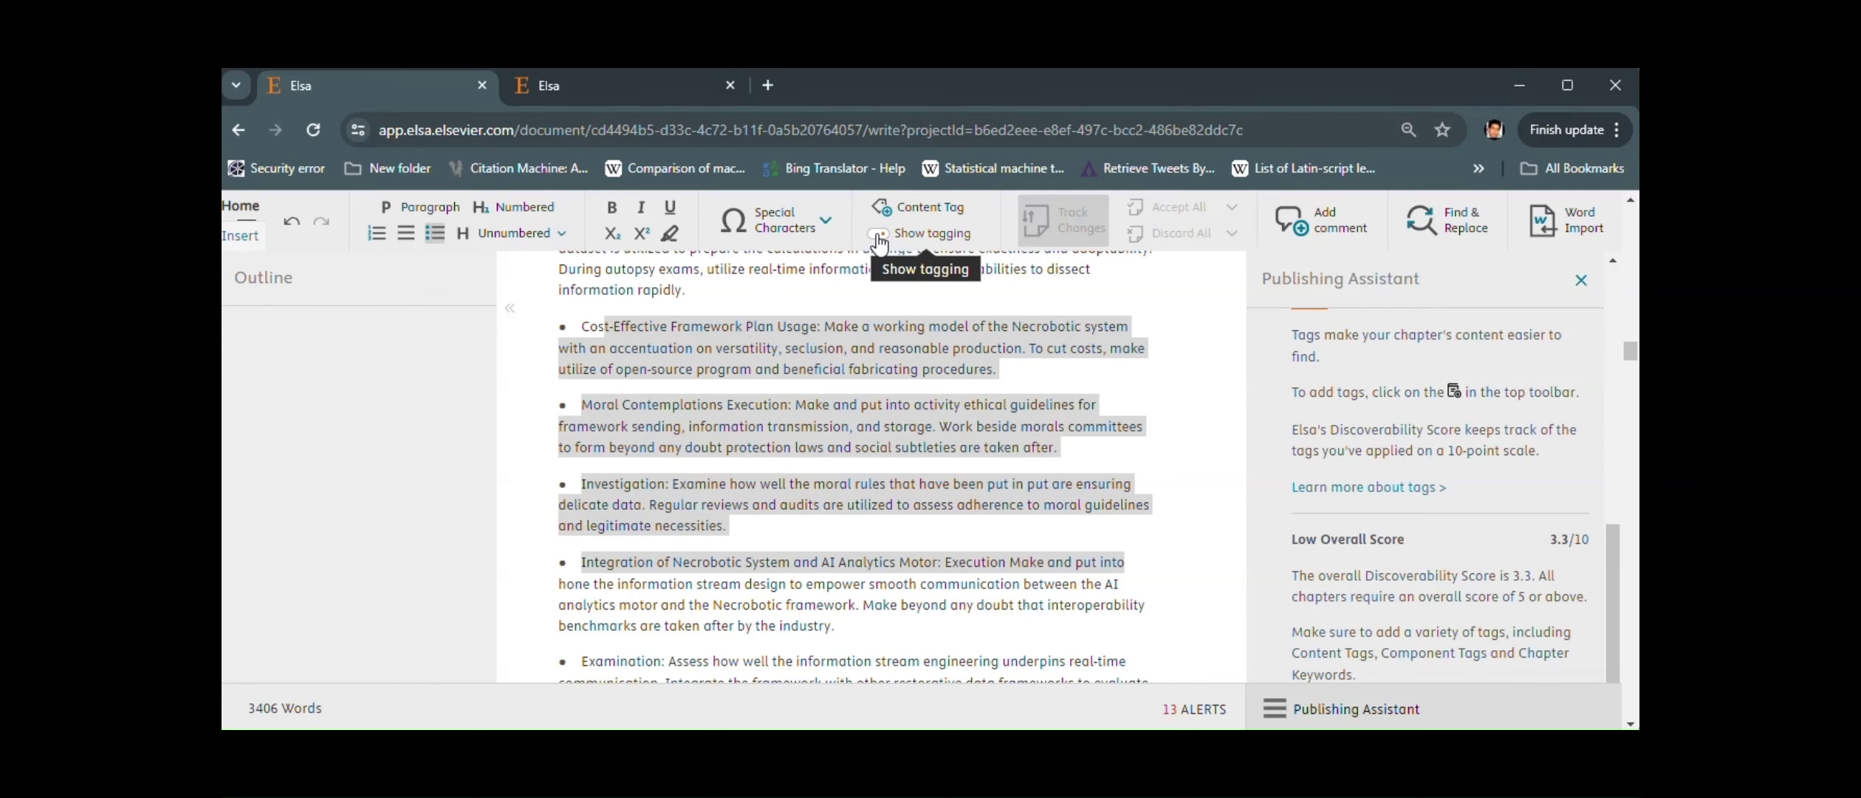
click(879, 237)
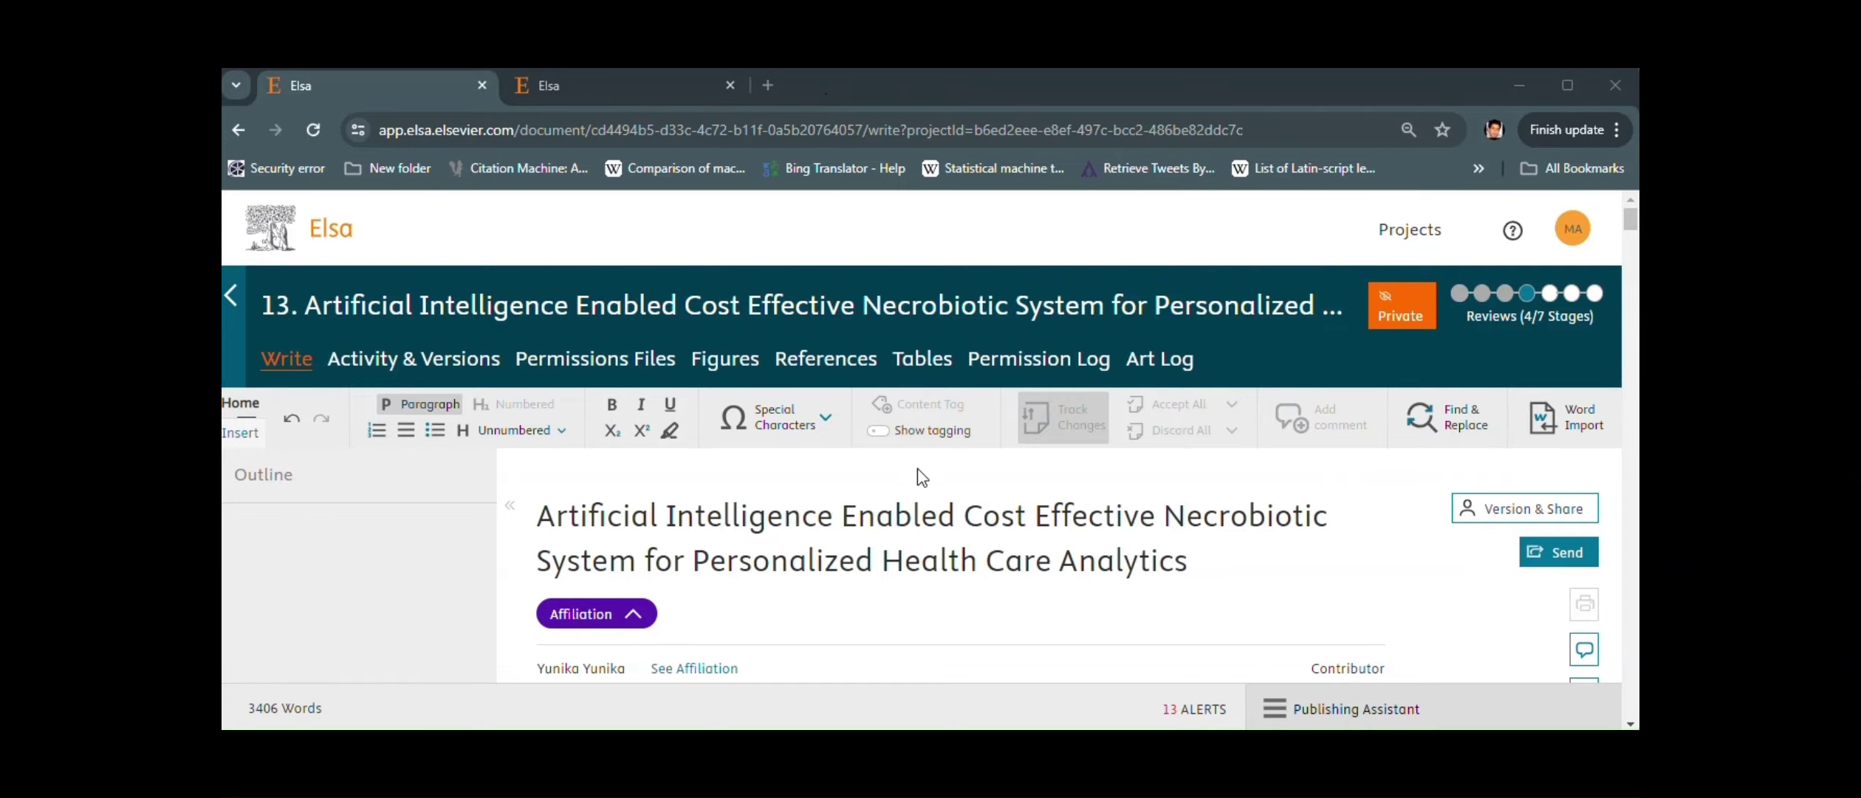
Examine the chapter's section text and figure placements from the title through the Advantages figure
scroll(862, 537, down, 15)
scroll(862, 537, down, 20)
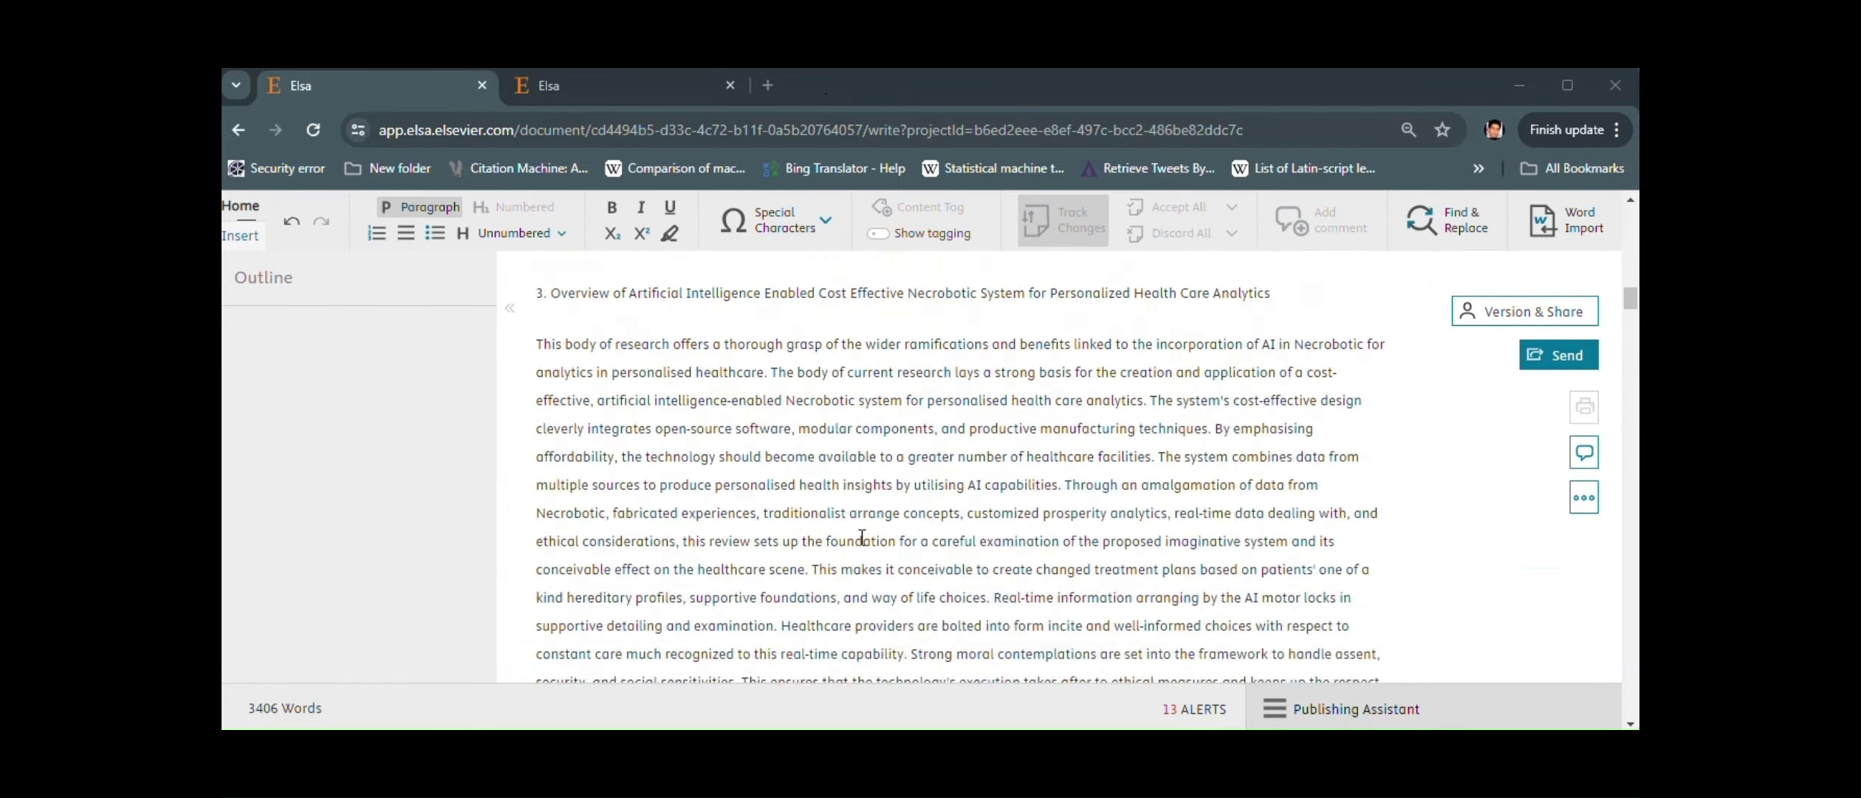
scroll(862, 537, down, 20)
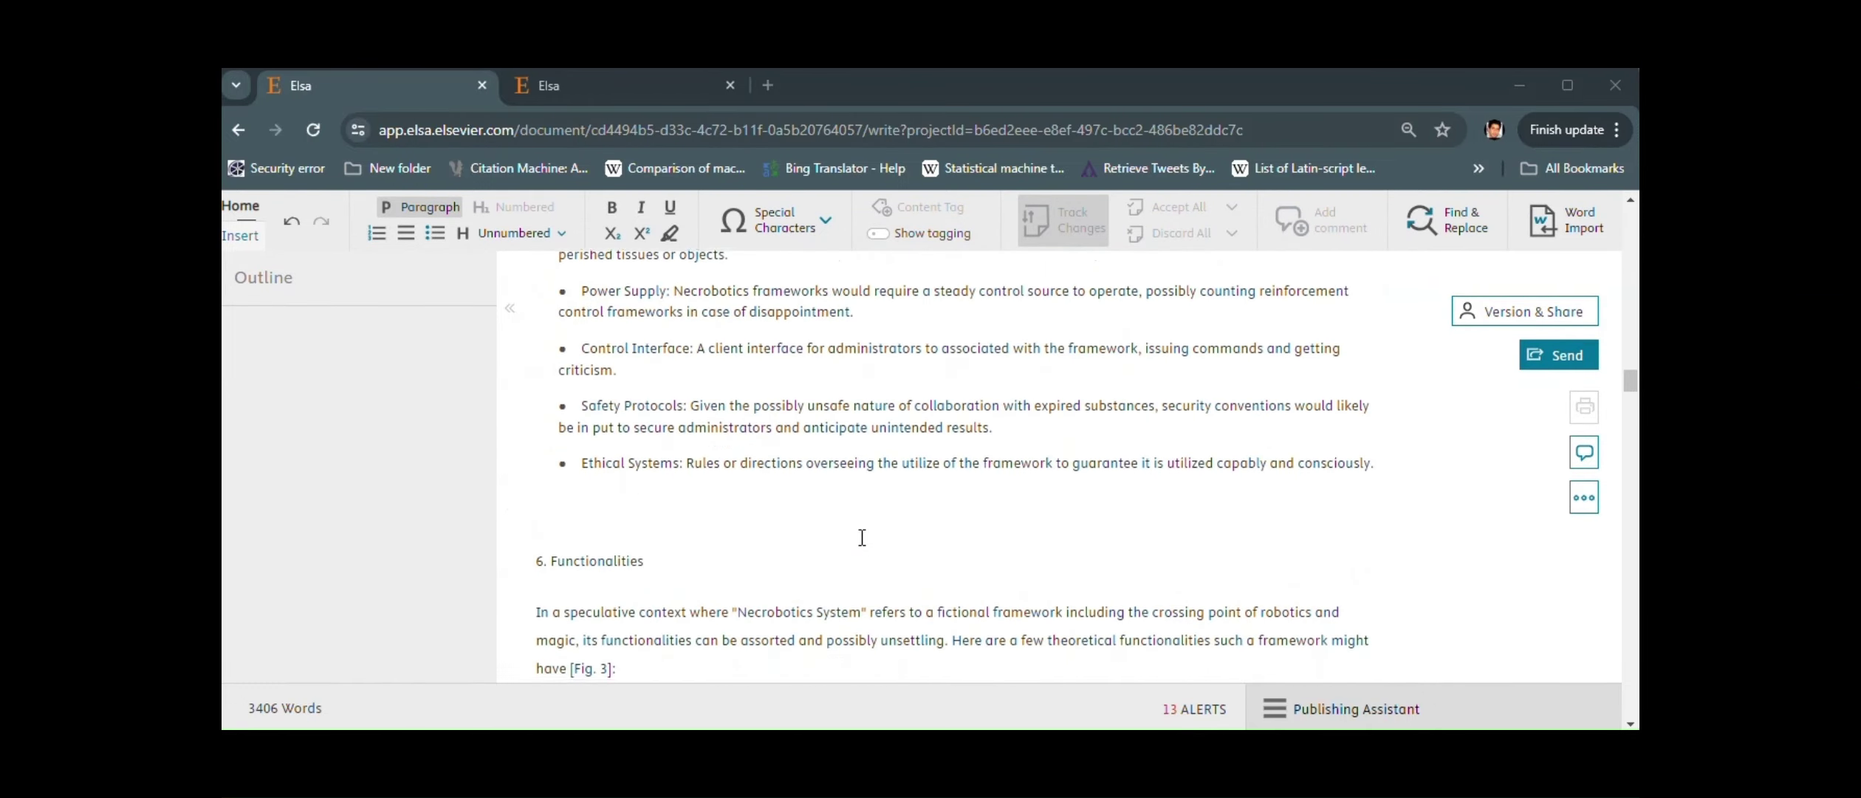
scroll(861, 537, down, 5)
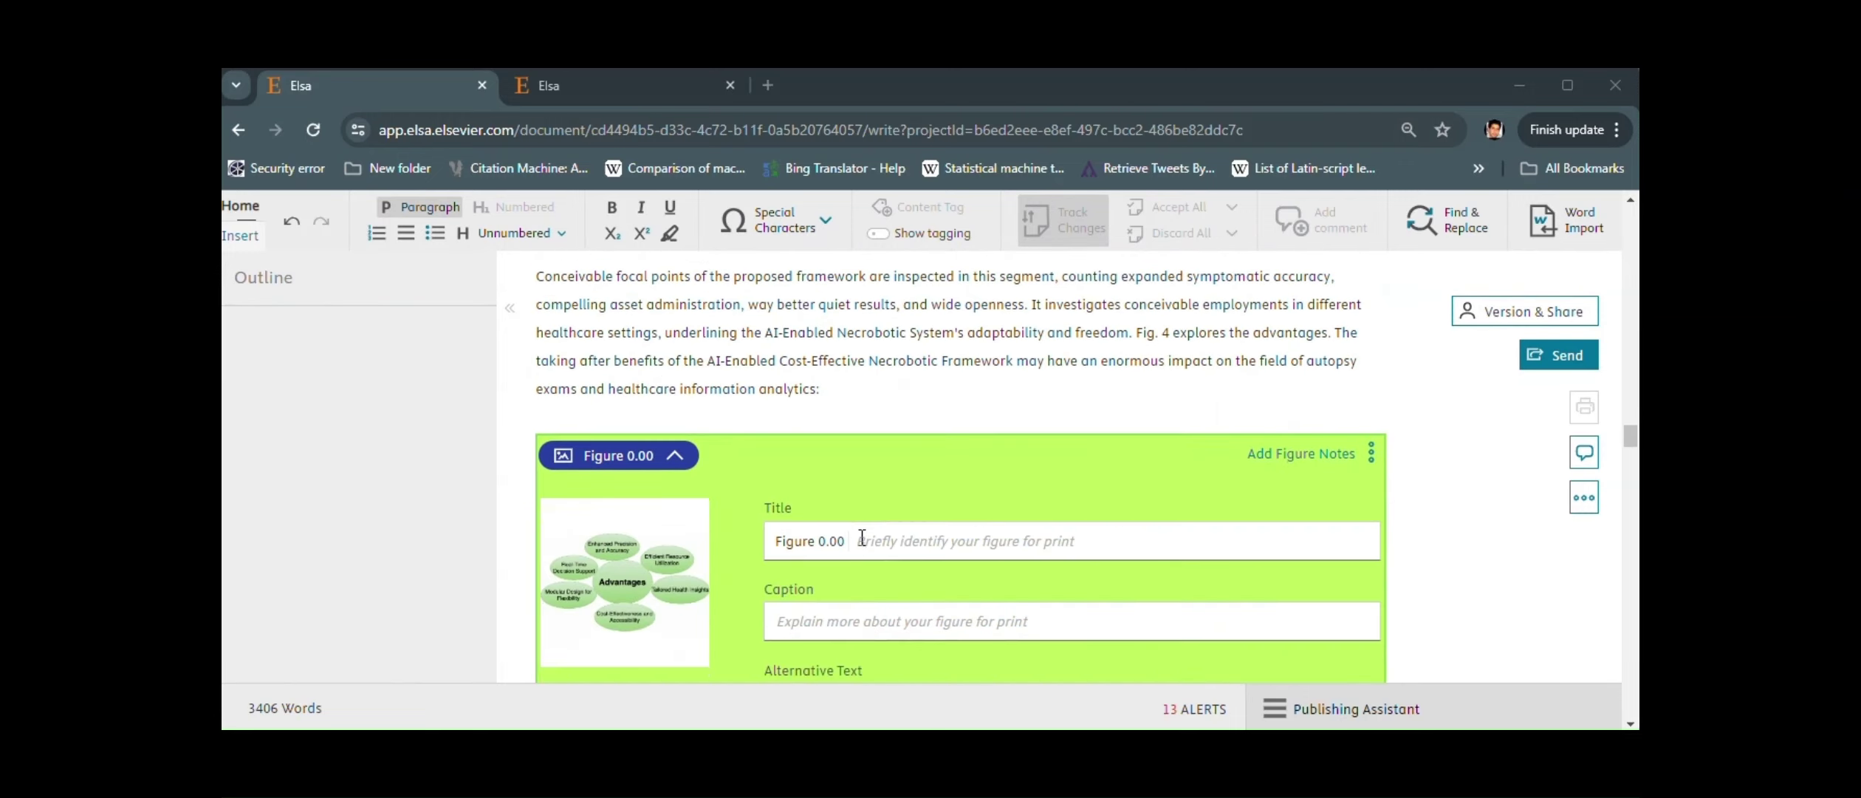
scroll(862, 537, up, 4)
scroll(862, 537, up, 3)
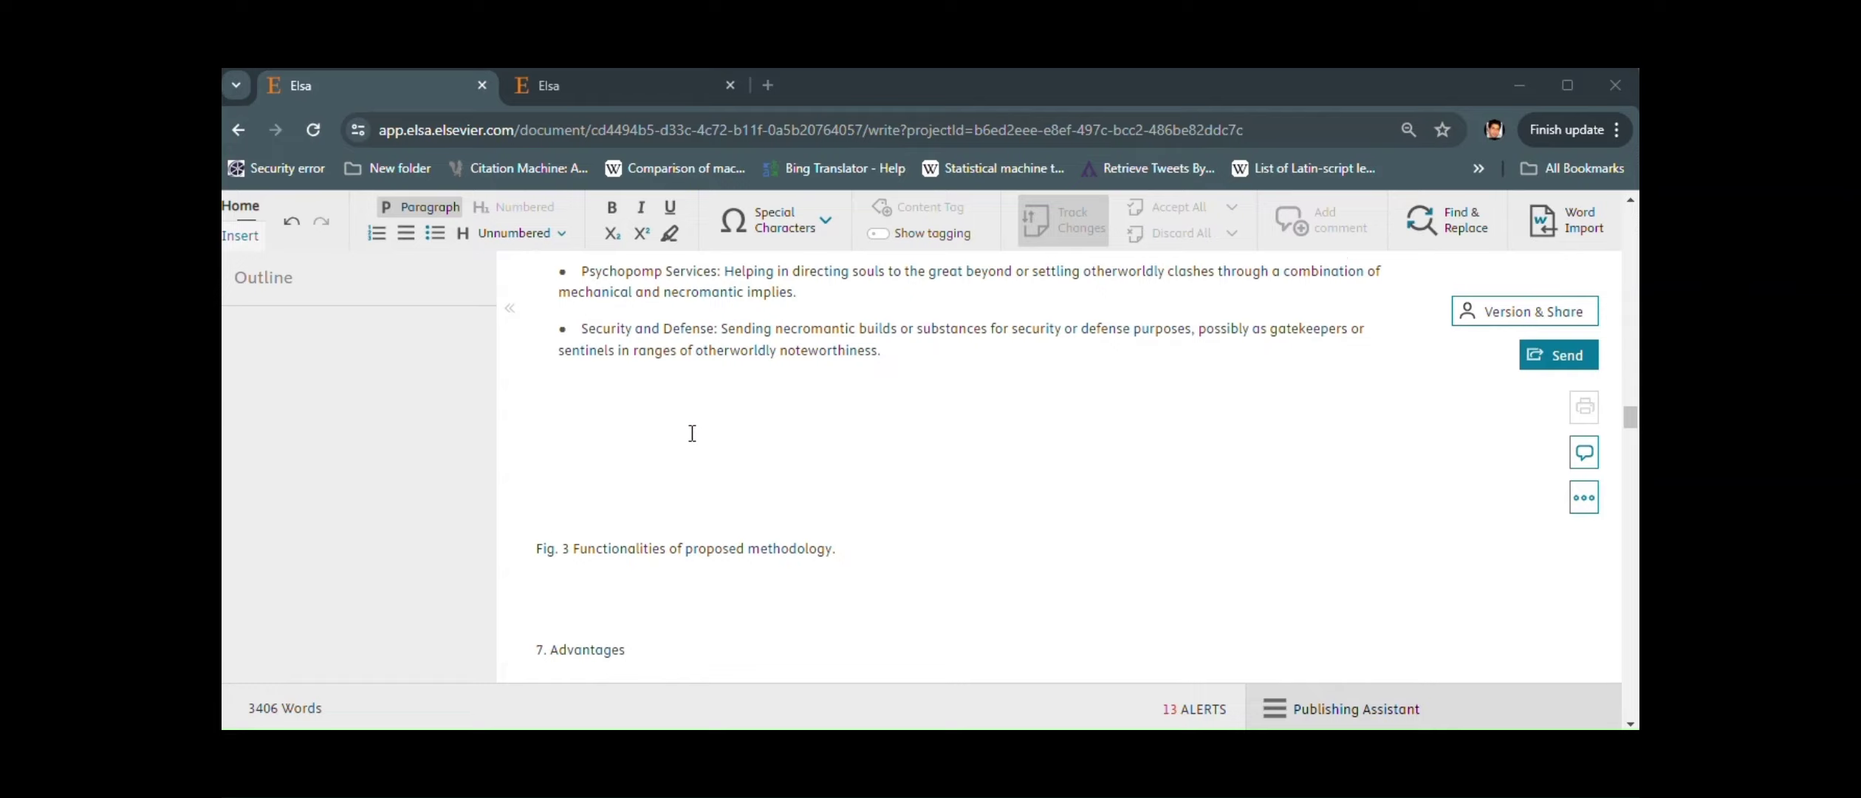
scroll(692, 432, up, 15)
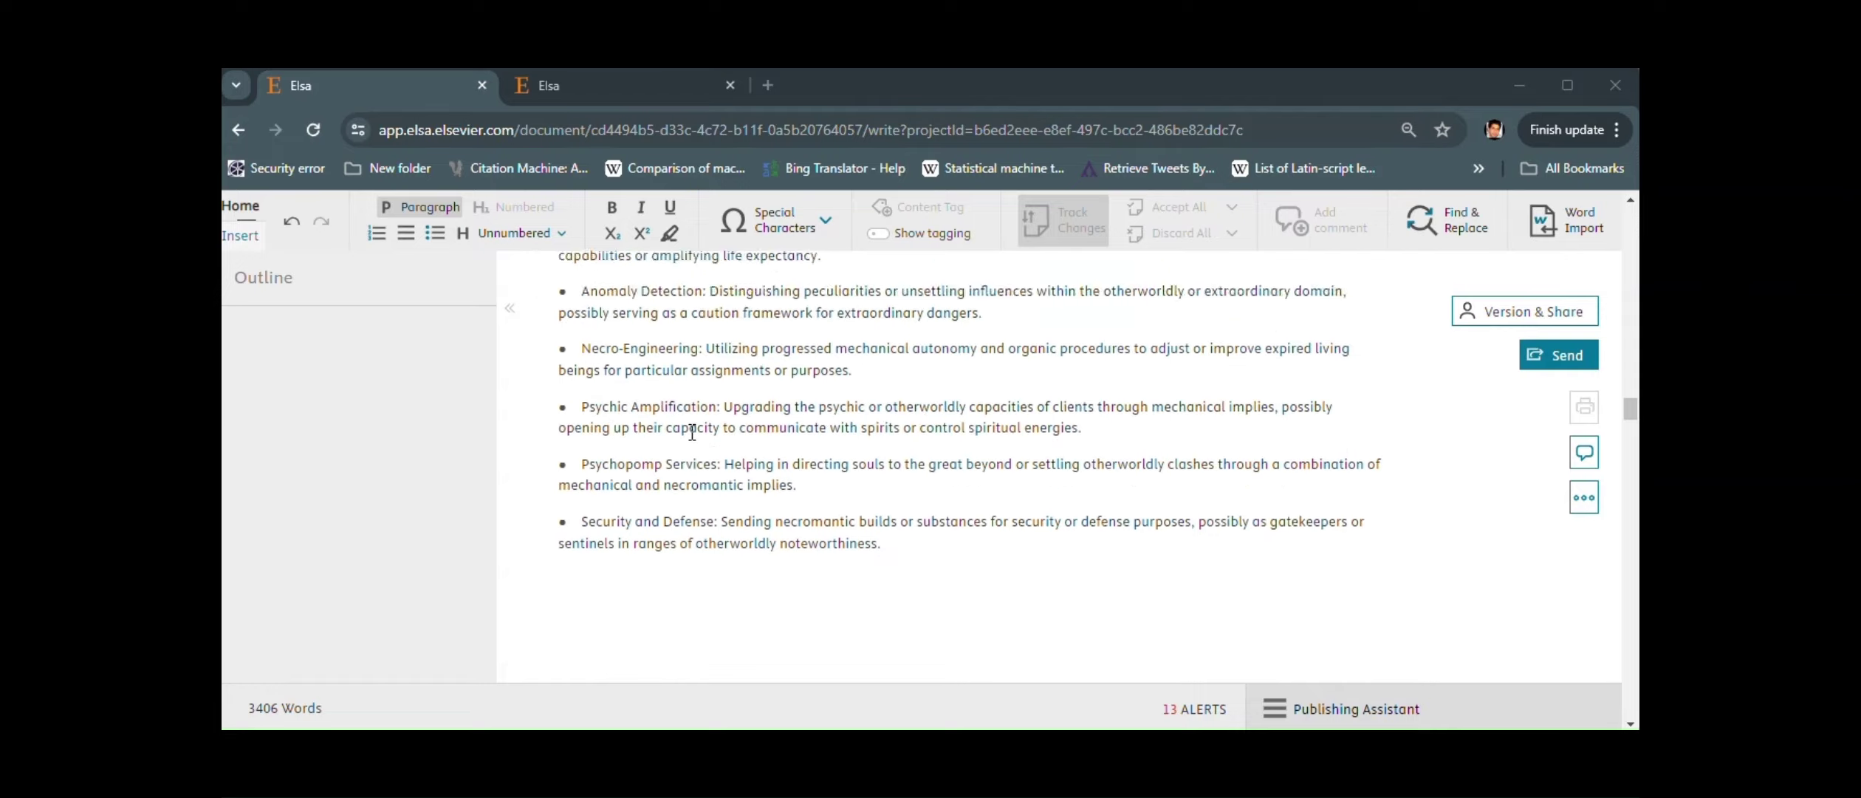
scroll(692, 432, up, 10)
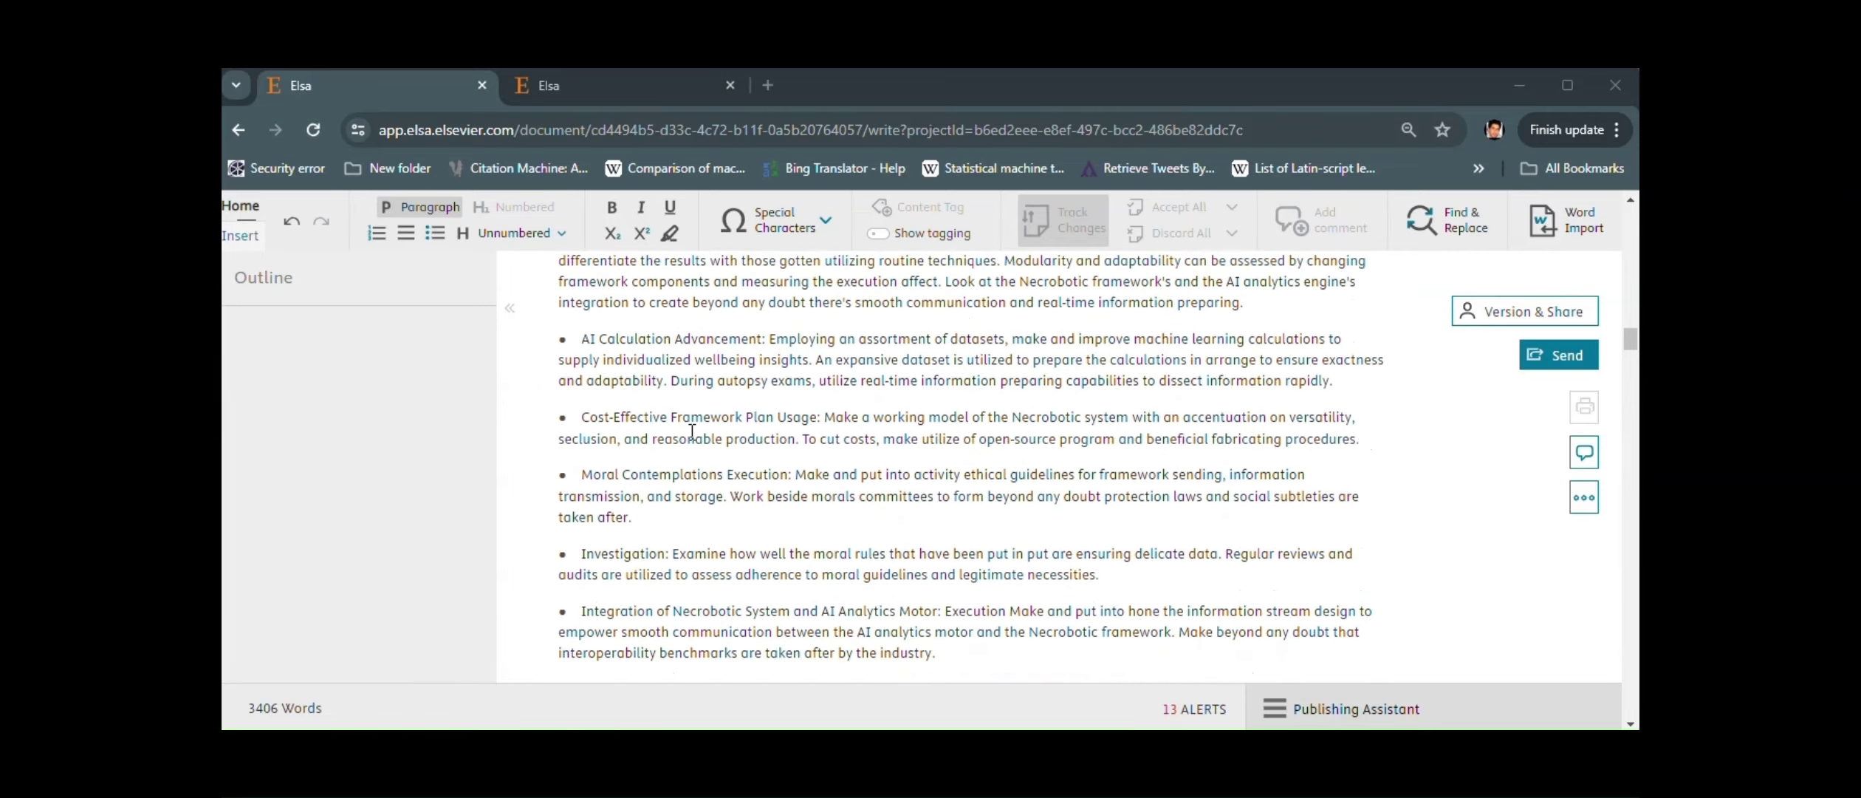
scroll(1514, 391, up, 5)
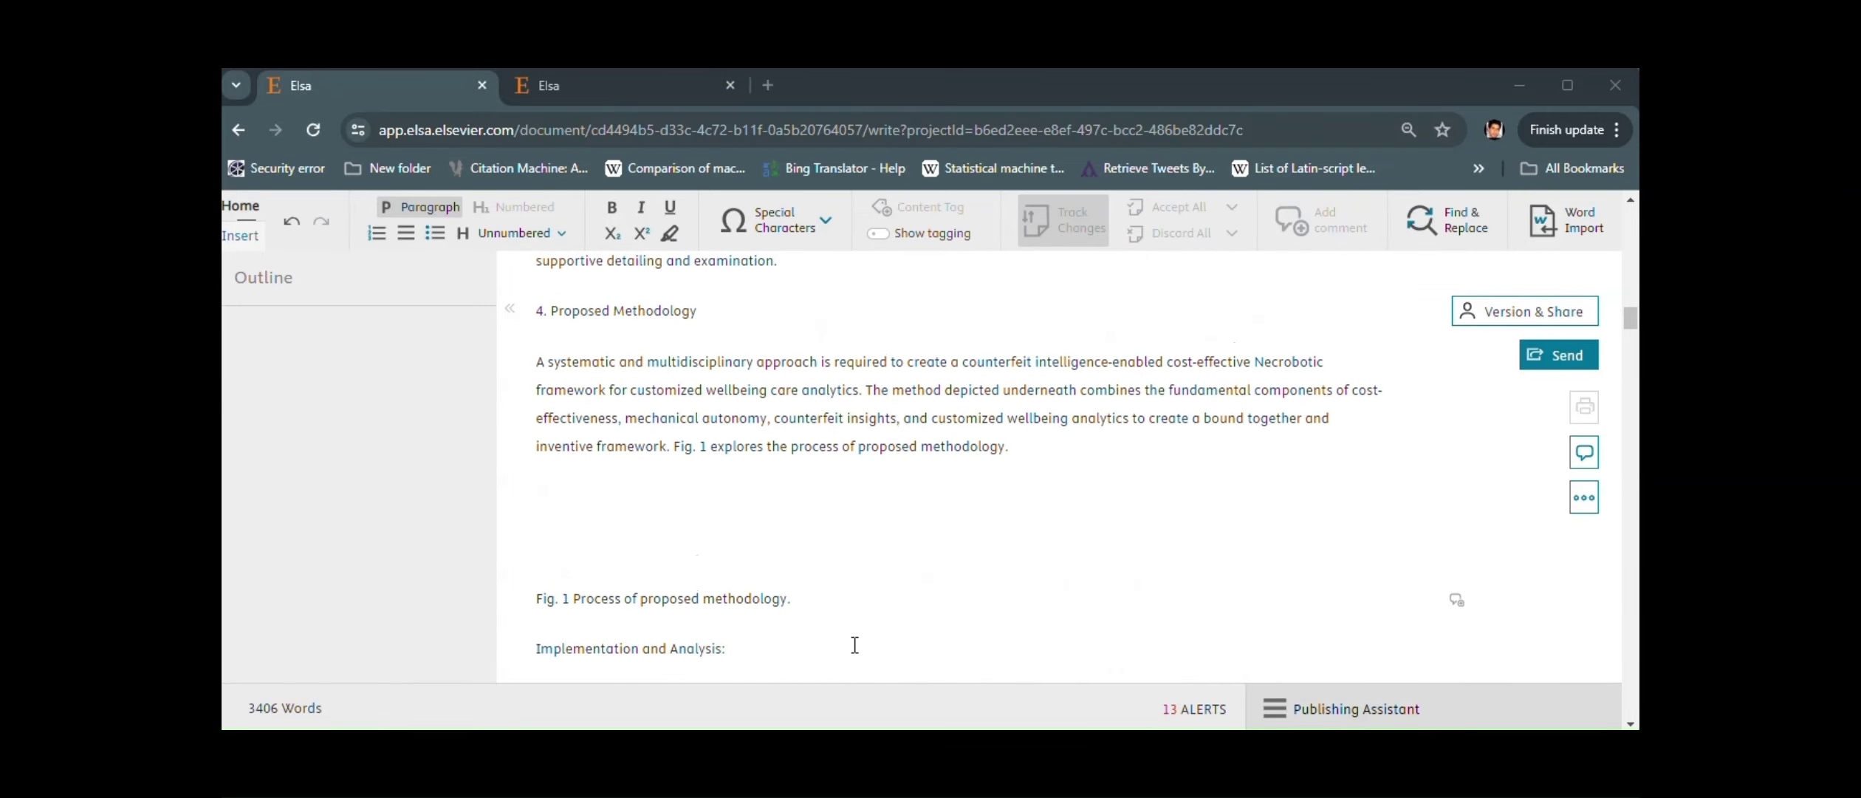
scroll(855, 644, down, 20)
scroll(855, 644, down, 10)
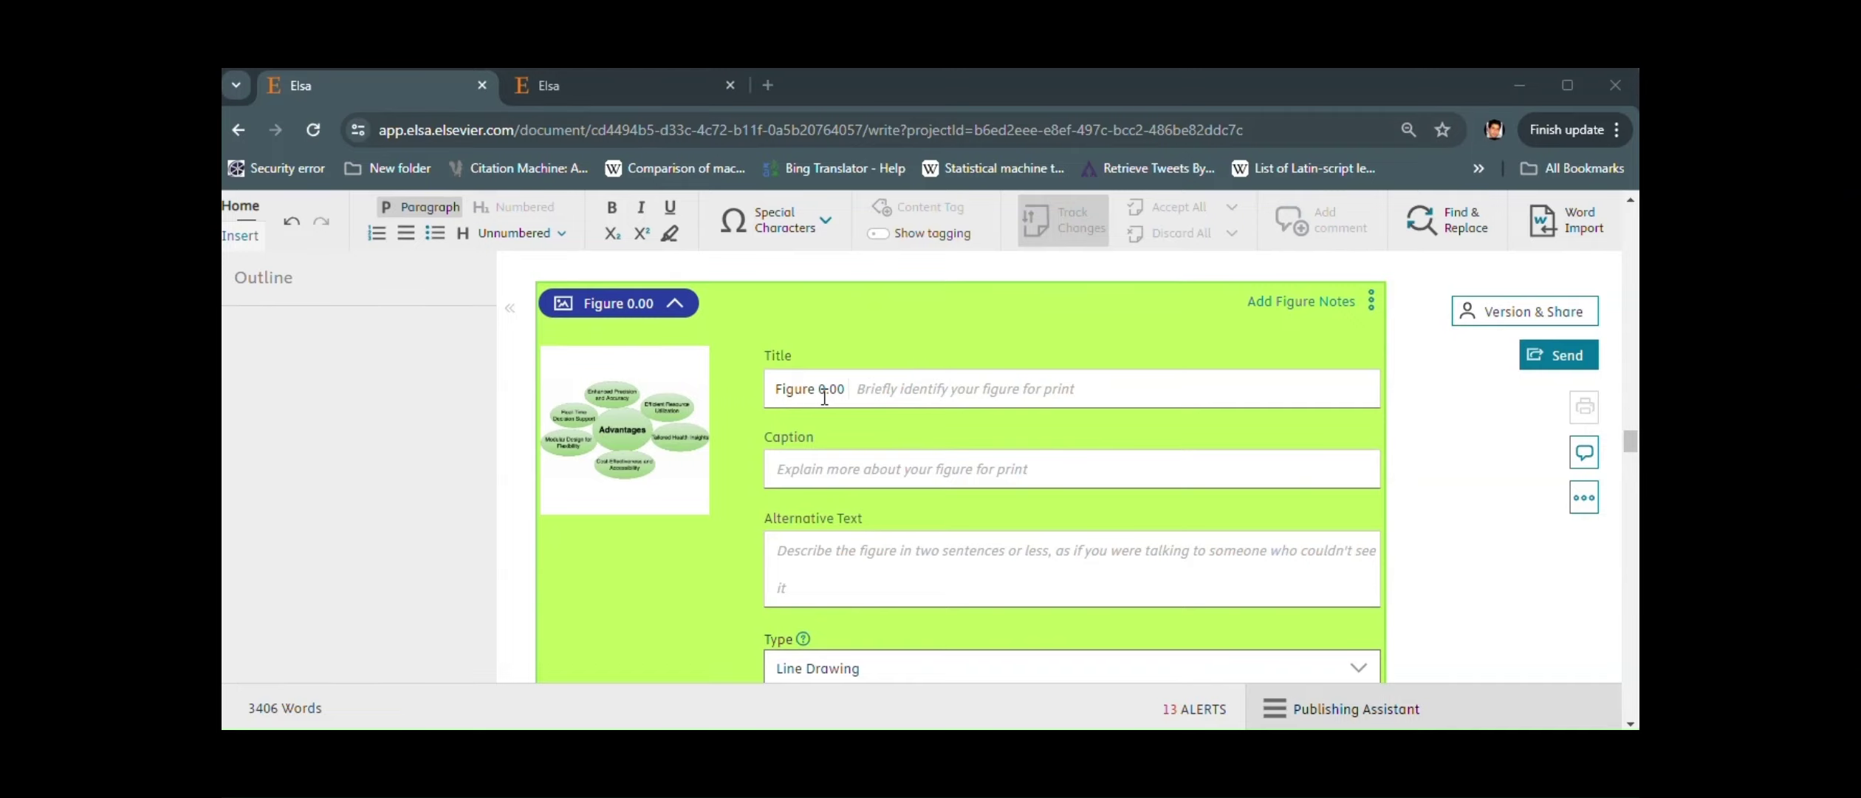
scroll(824, 397, up, 20)
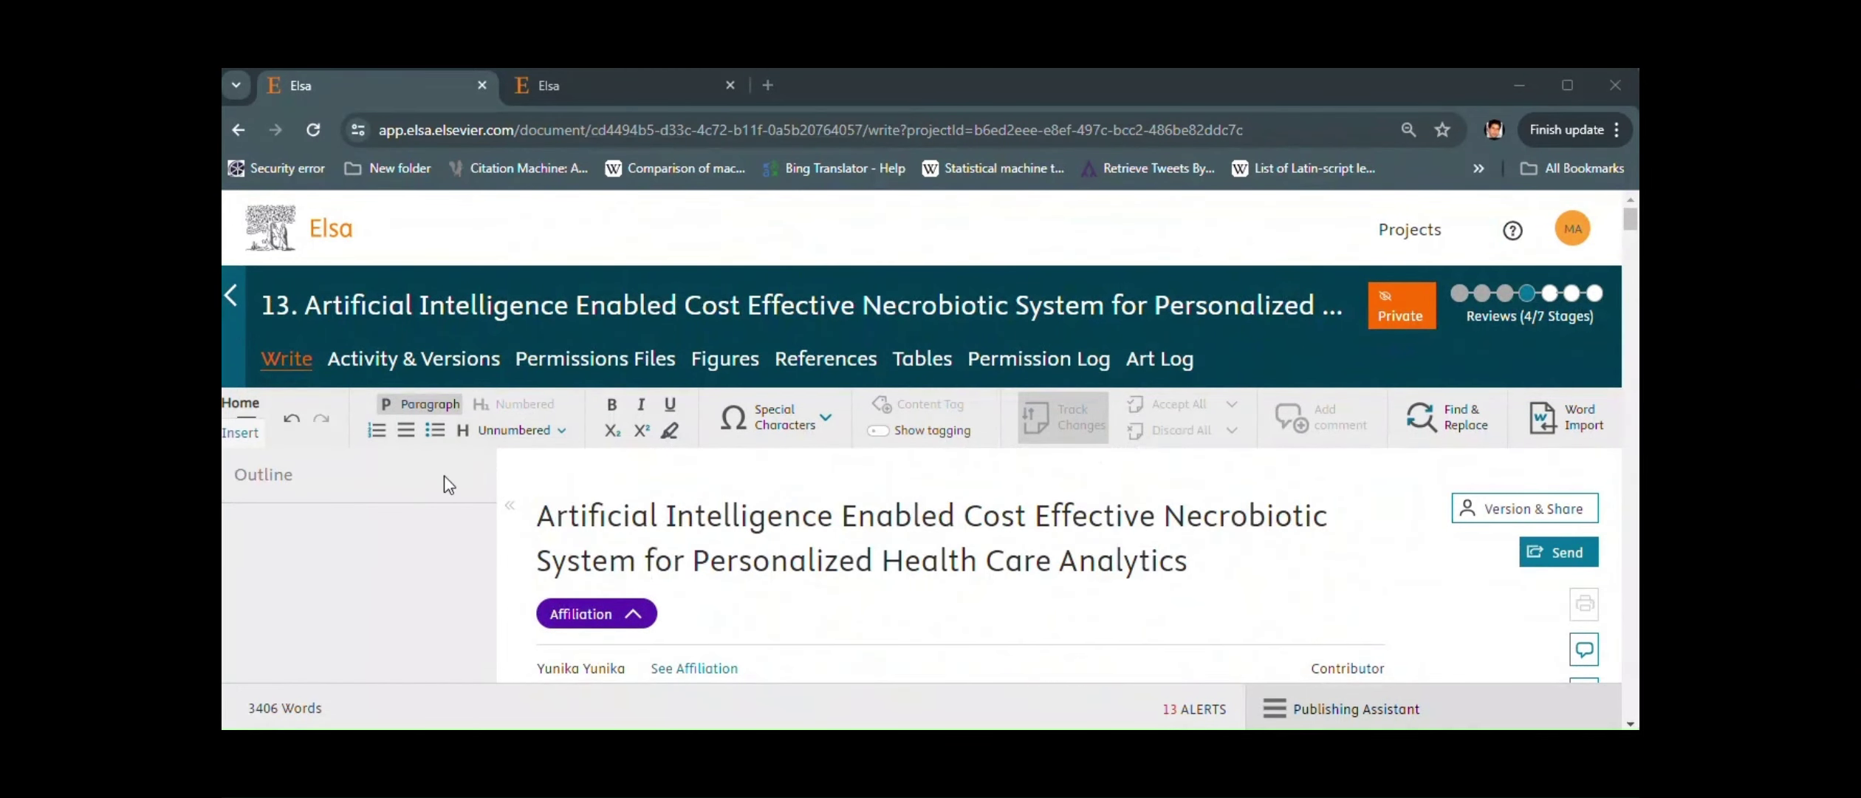
scroll(597, 474, down, 20)
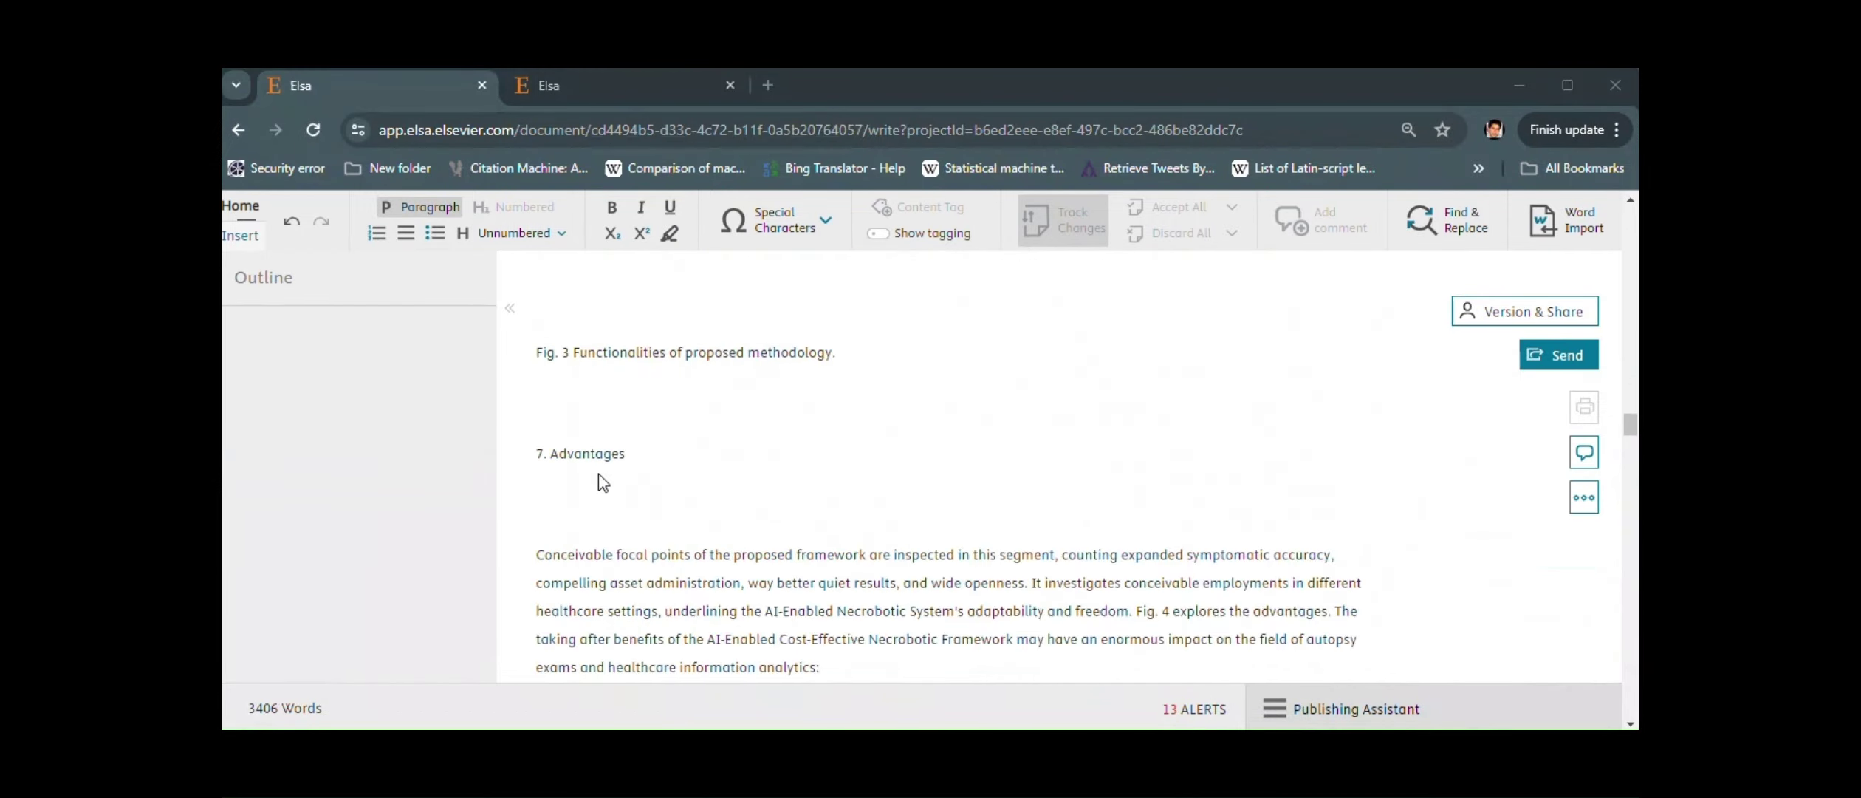
scroll(597, 475, down, 6)
scroll(598, 472, up, 3)
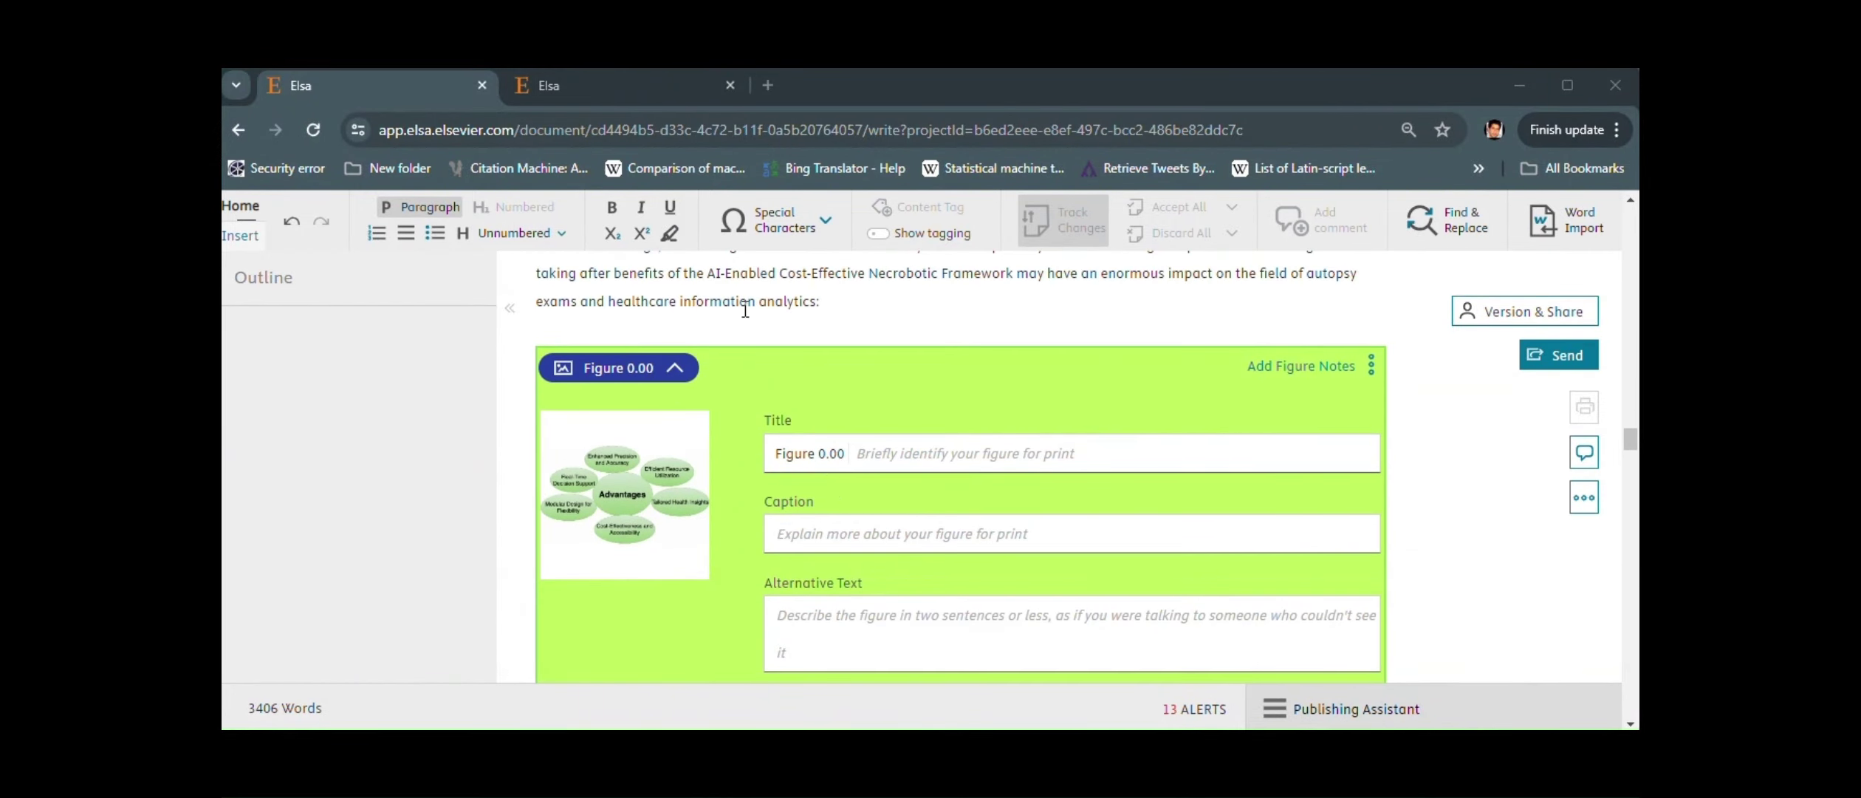
Read the Callouts alert in the Publishing Assistant and look over the Advantages bullets
click(739, 284)
click(1374, 705)
scroll(1483, 511, down, 3)
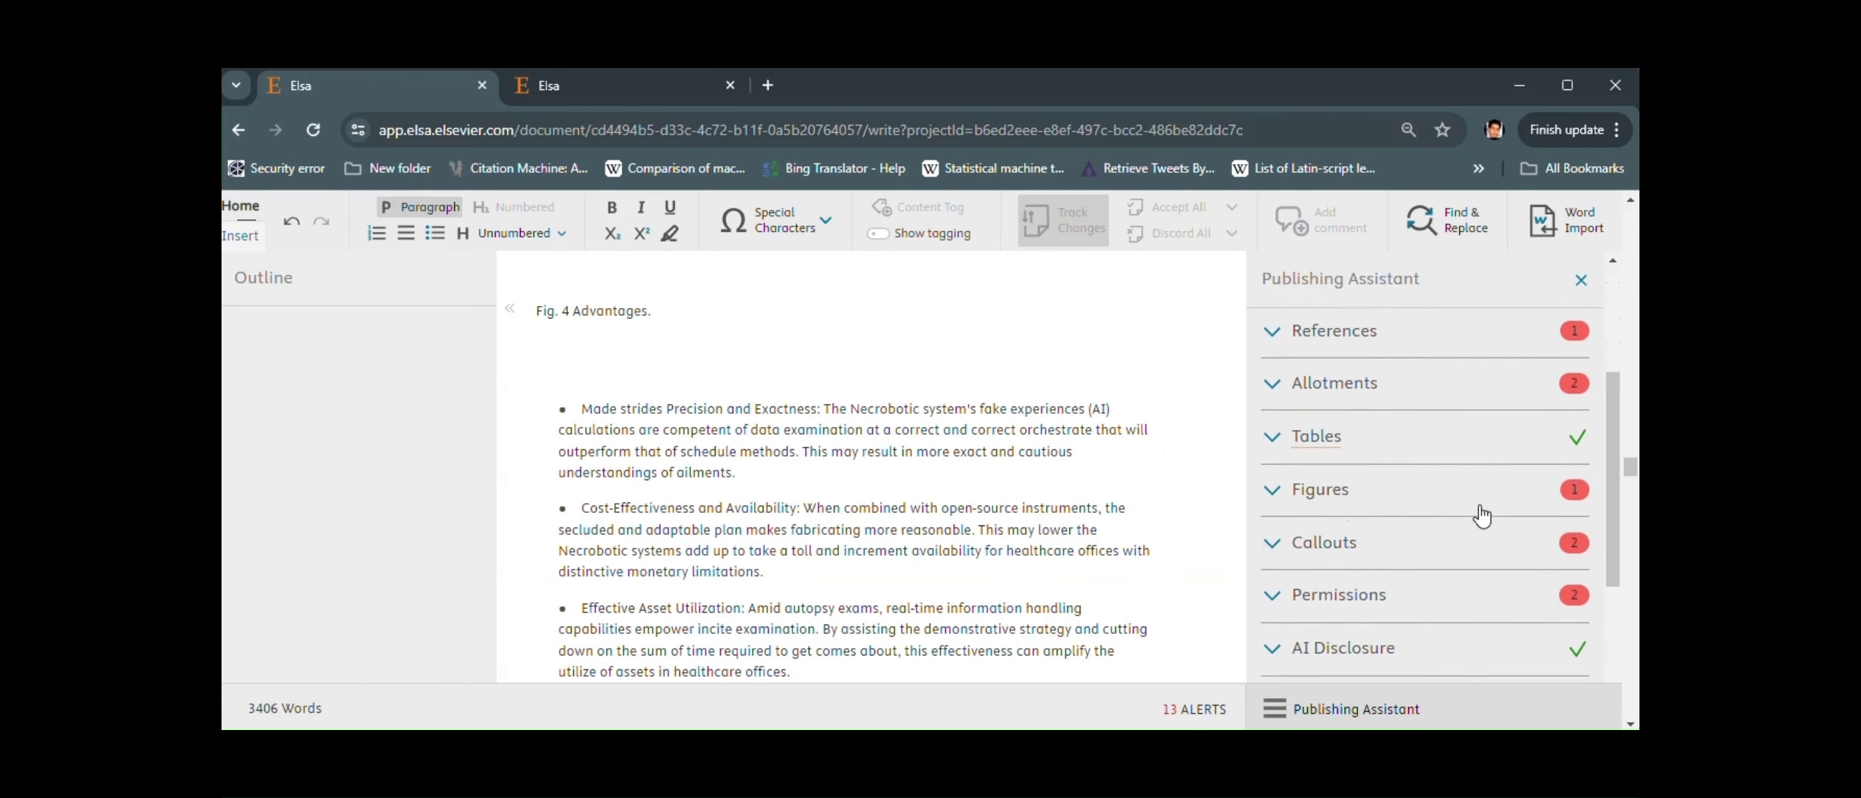
click(1429, 541)
scroll(1358, 586, down, 1)
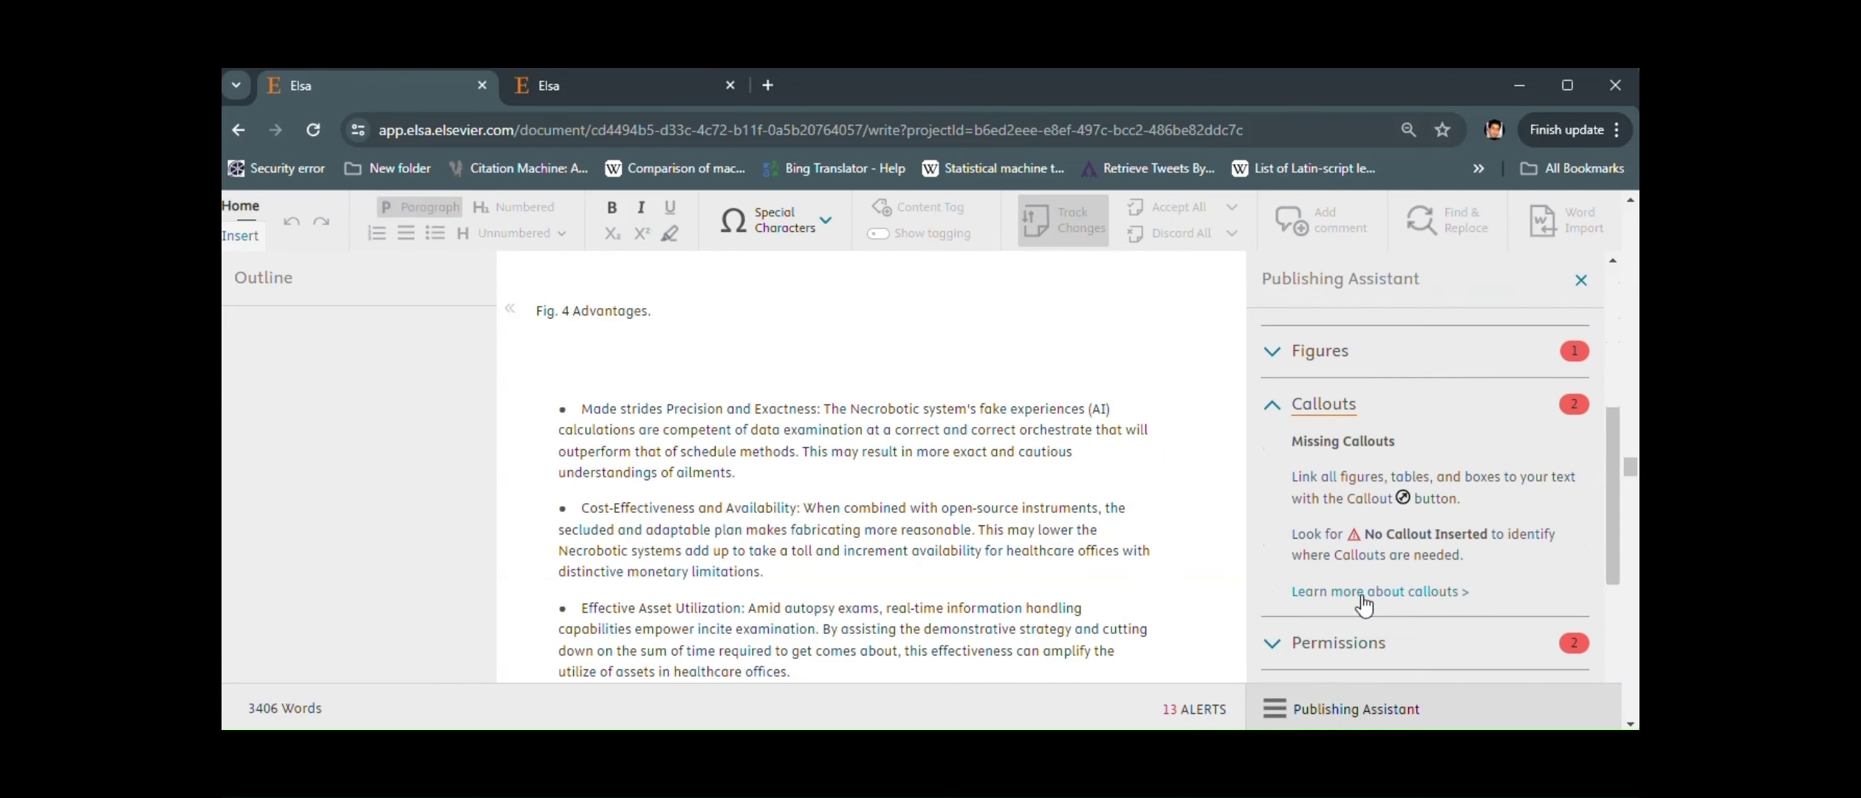
scroll(974, 444, down, 1)
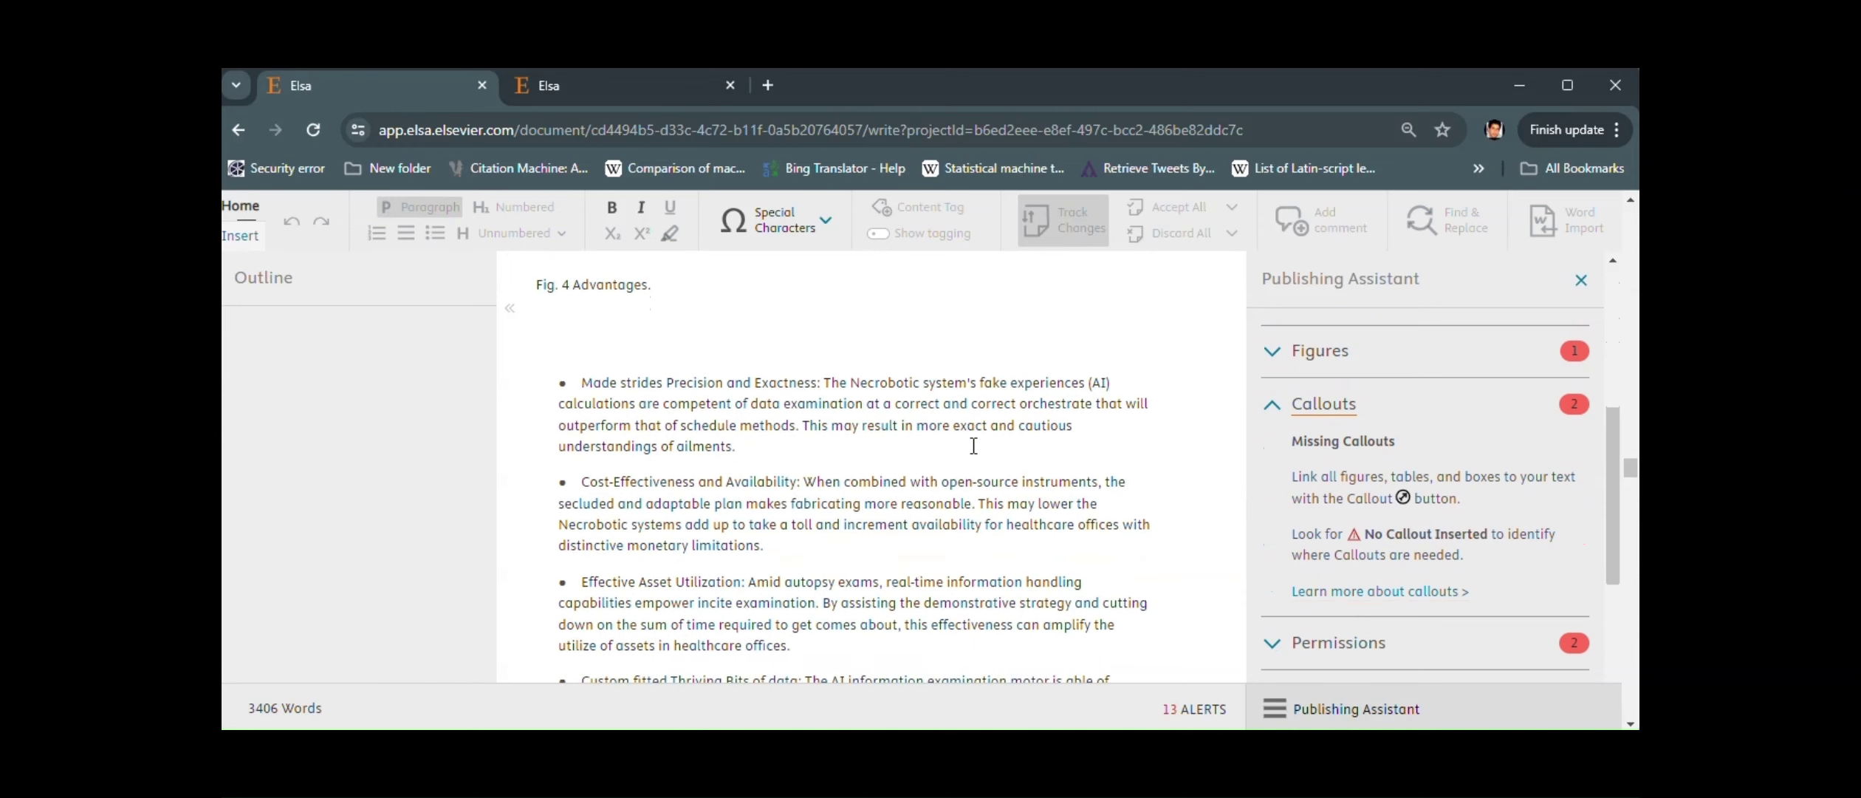
scroll(974, 445, down, 1)
click(974, 445)
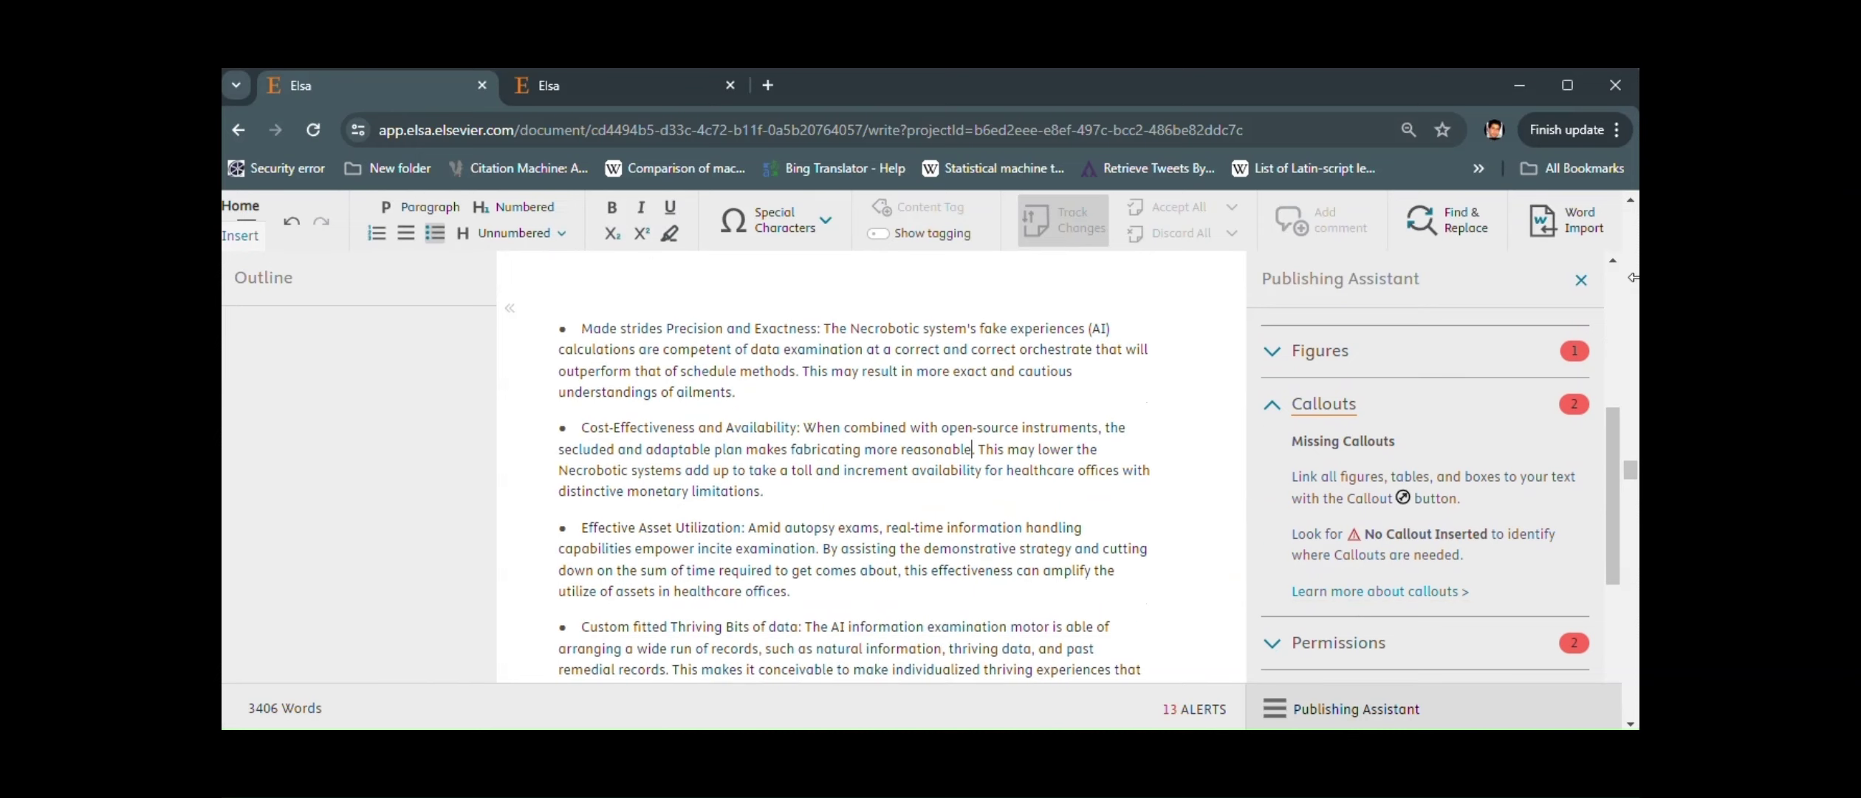
Close the Publishing Assistant and inspect the Advantages figure's fields, callout and permission warnings, and options
click(1582, 297)
scroll(922, 581, up, 2)
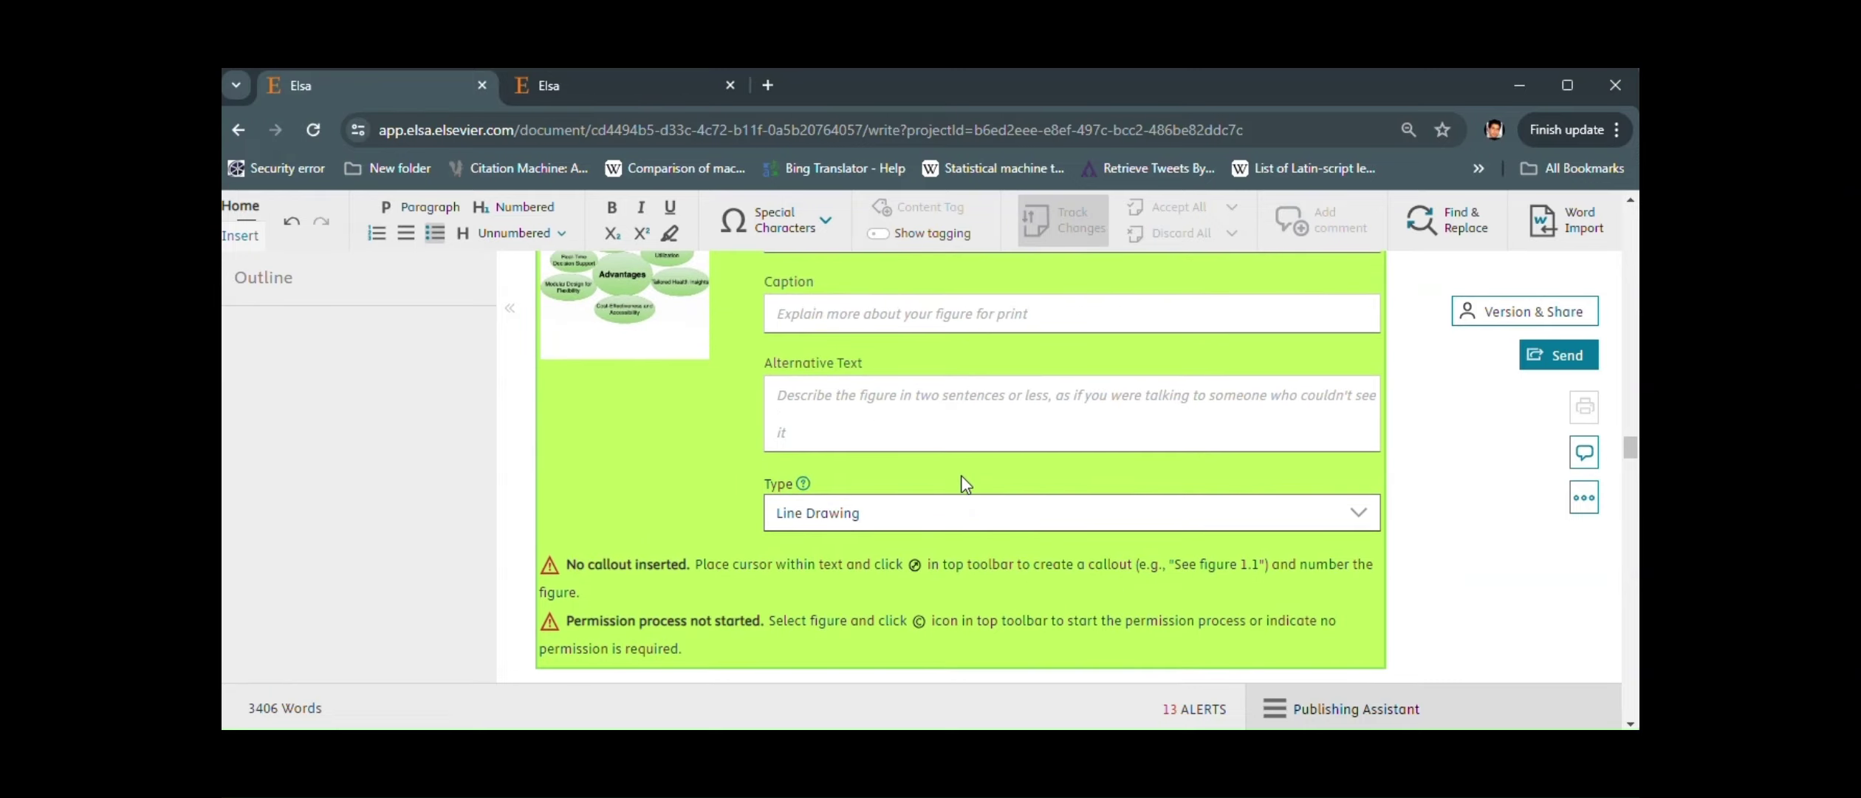
scroll(960, 495, down, 3)
scroll(957, 512, up, 2)
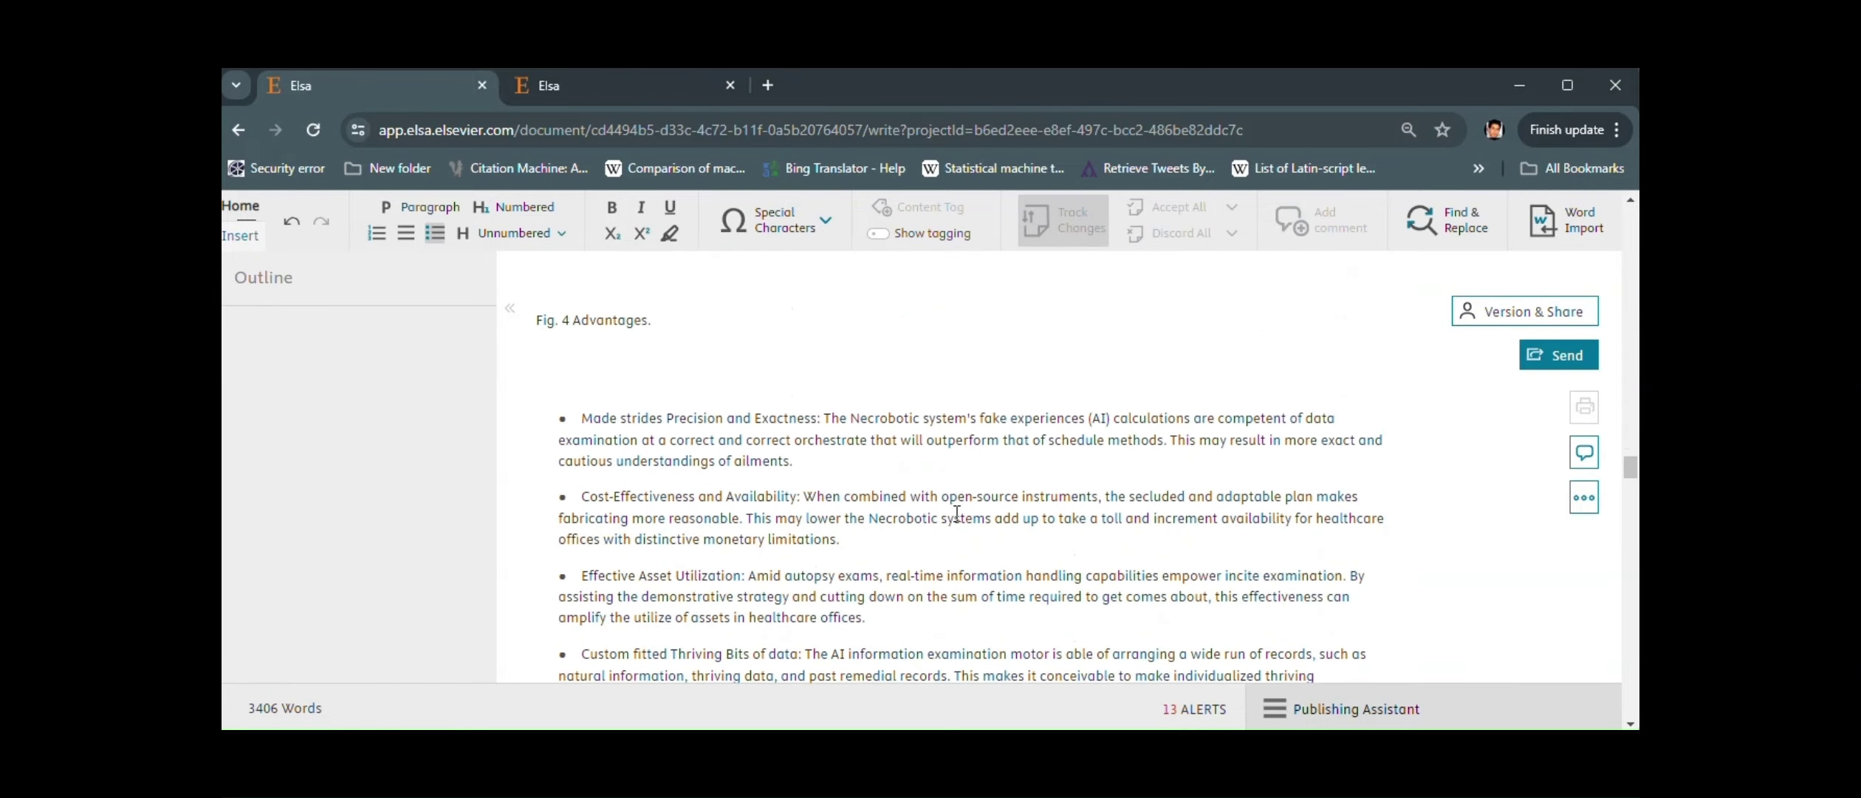
scroll(956, 511, up, 4)
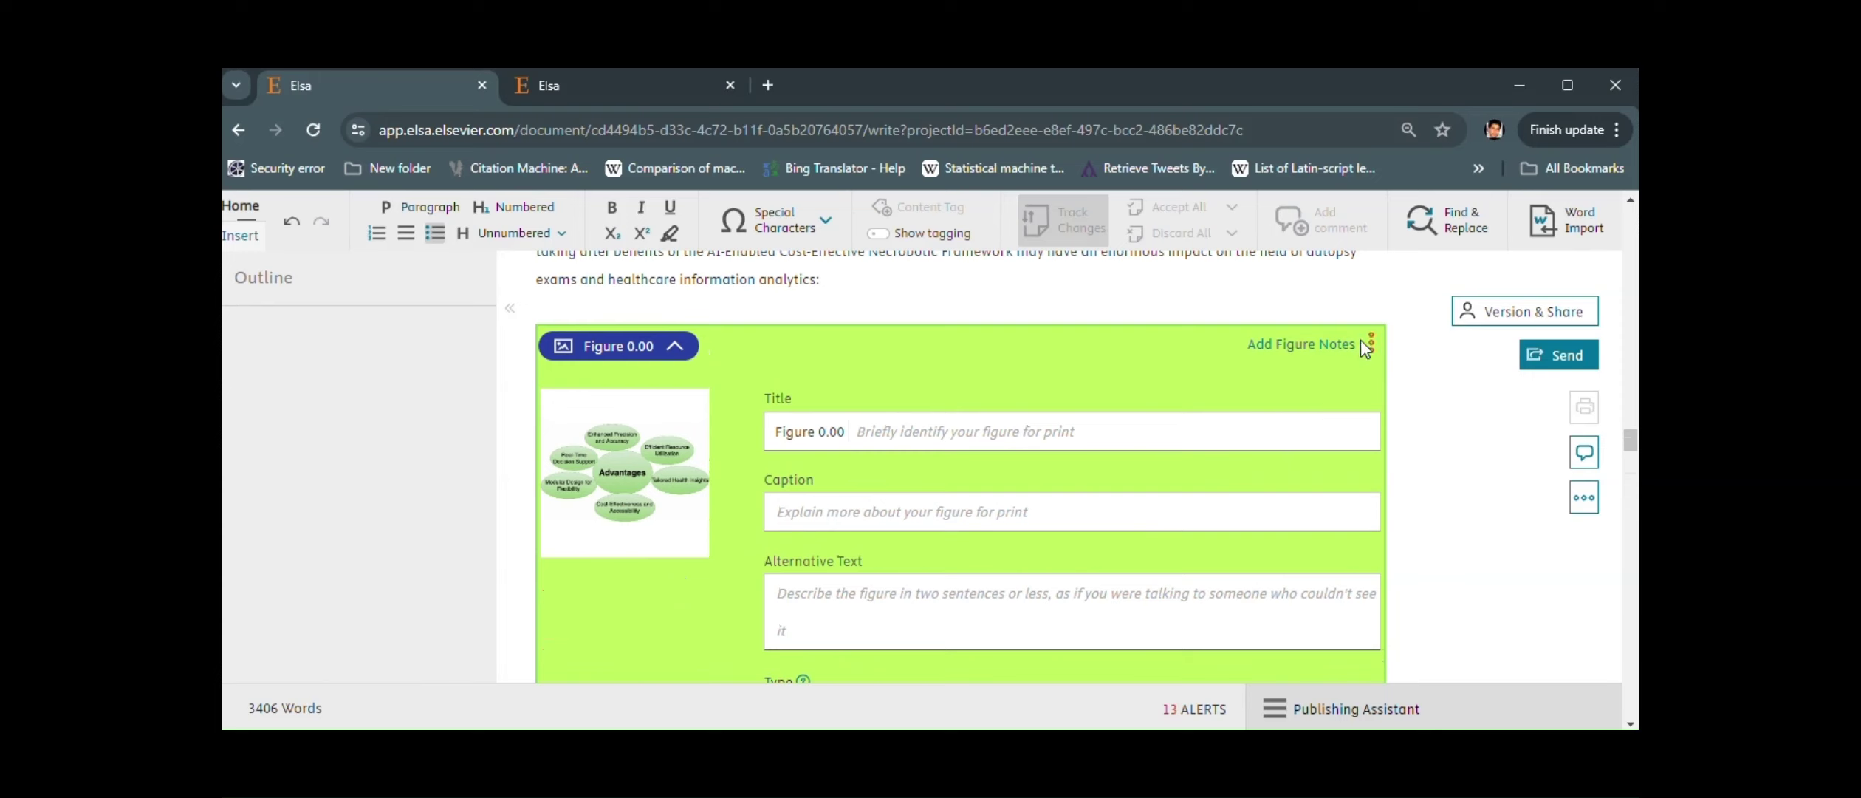
click(1366, 343)
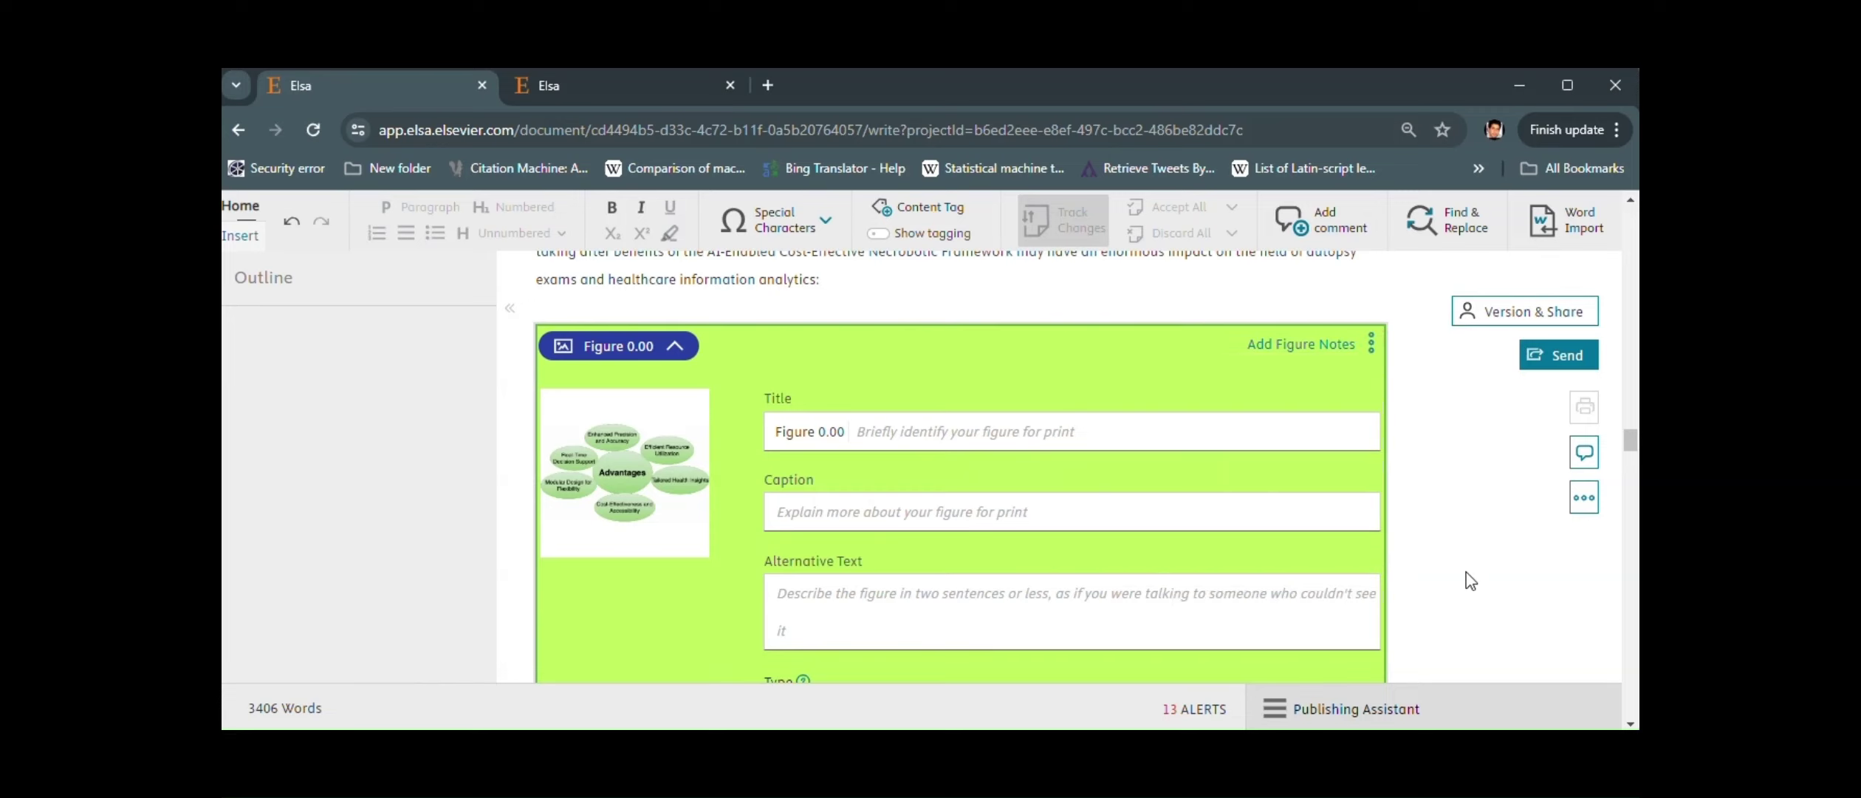
Examine the chapter from the Advantages figure to the Comparative Analysis table, including the table's options, callout warning and permission warning
scroll(1466, 577, down, 5)
scroll(1469, 579, down, 15)
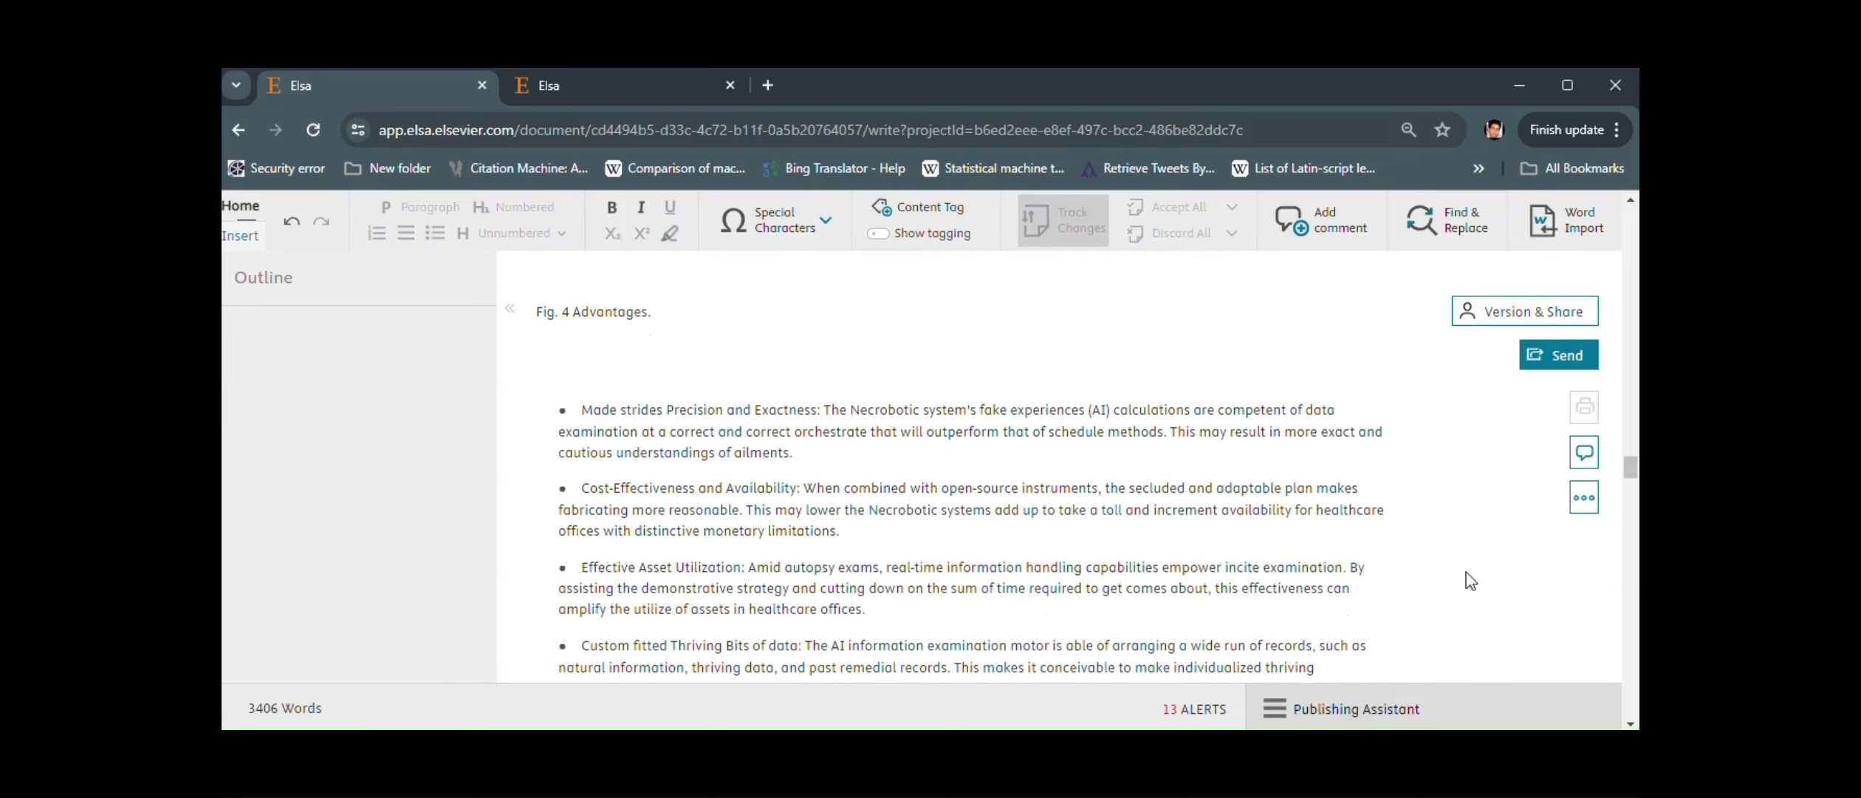
scroll(1470, 580, down, 20)
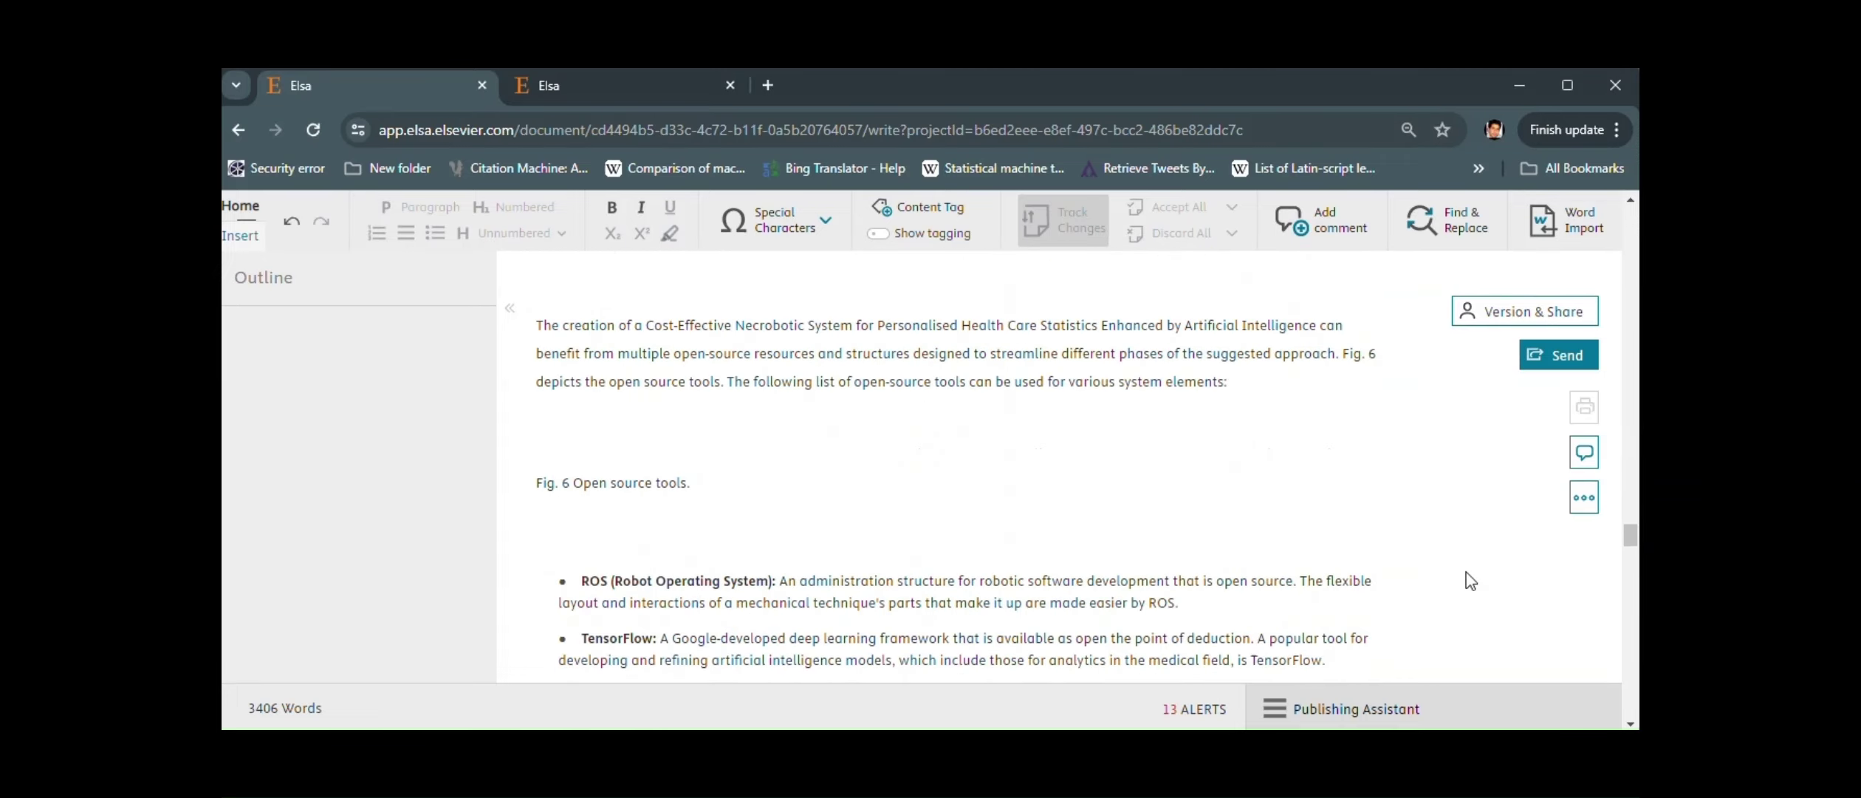
scroll(1469, 580, down, 3)
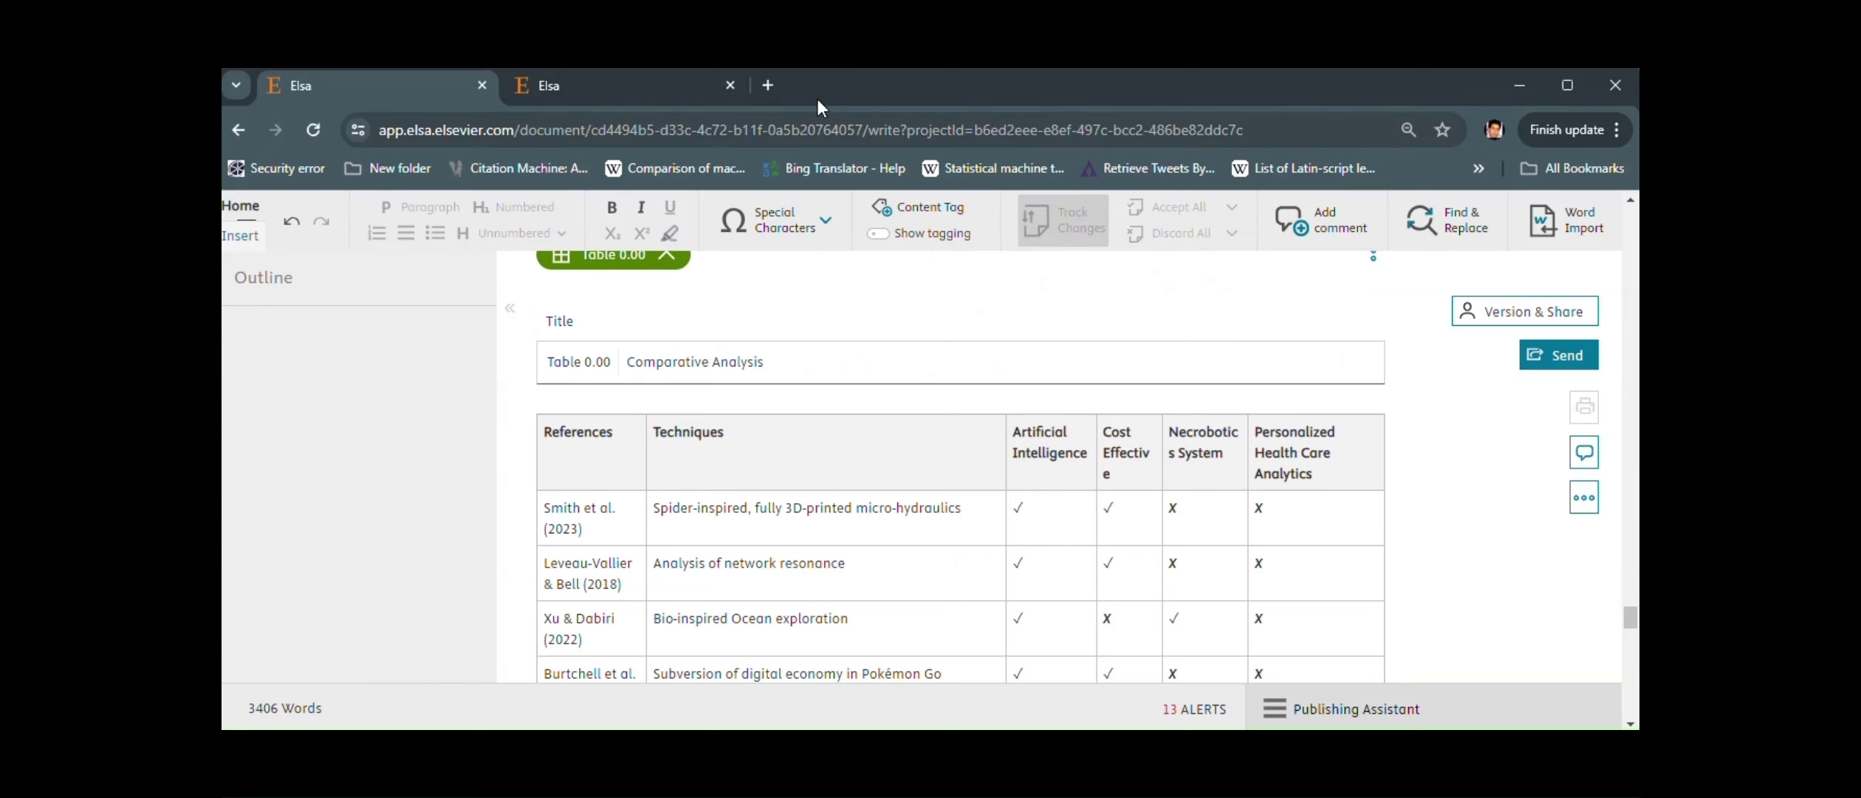
scroll(815, 111, up, 3)
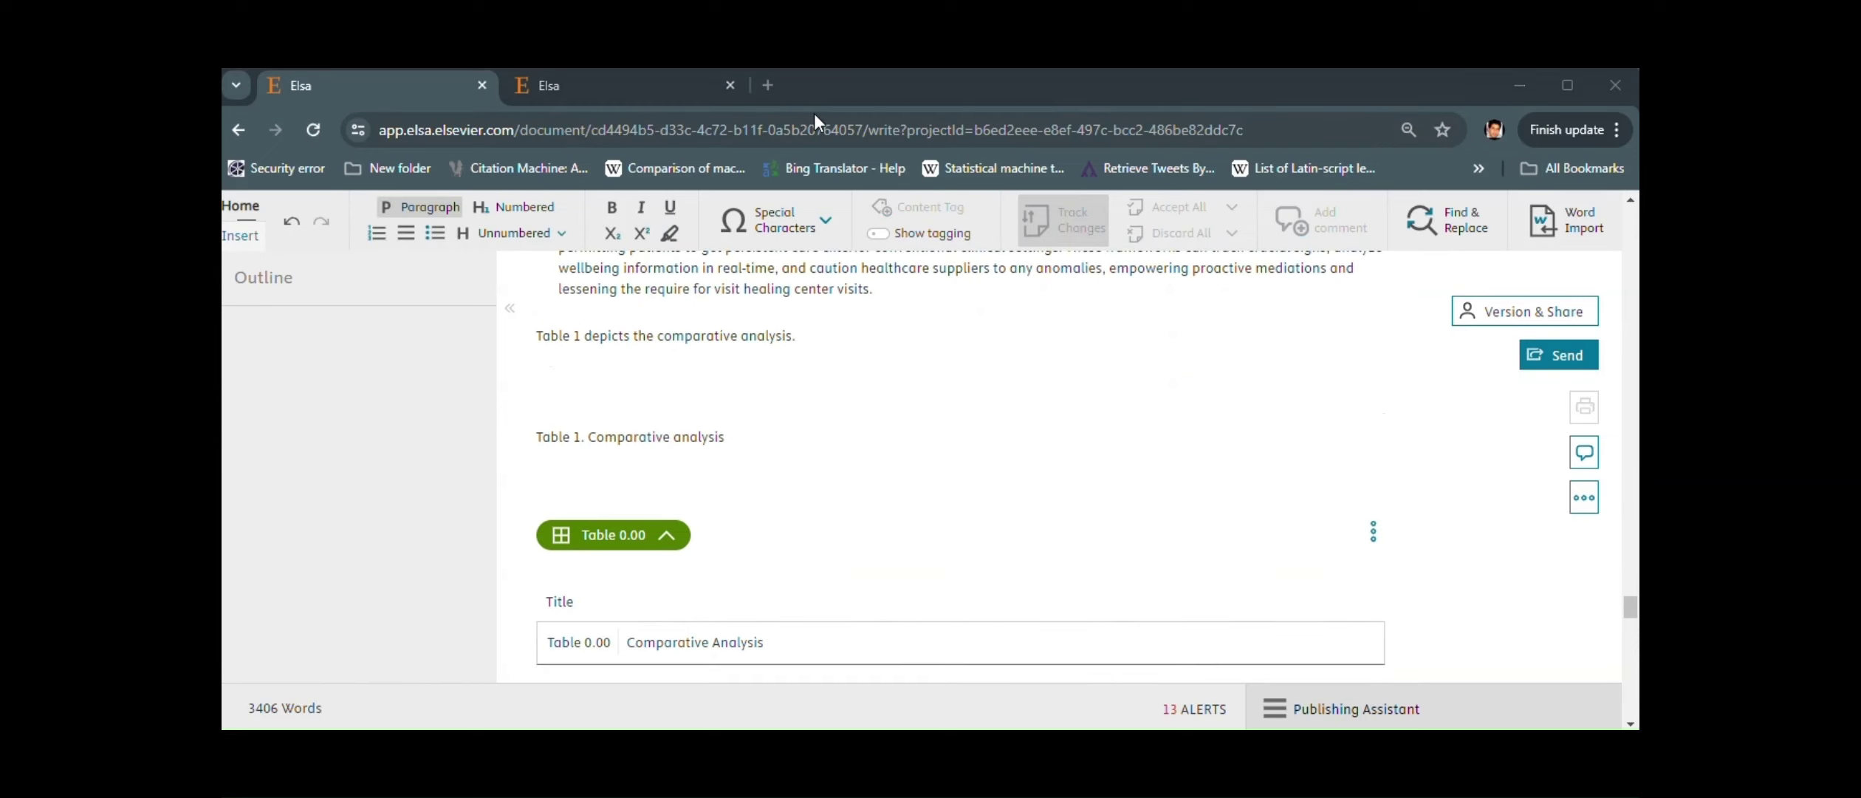
click(1373, 531)
click(1207, 443)
click(1374, 531)
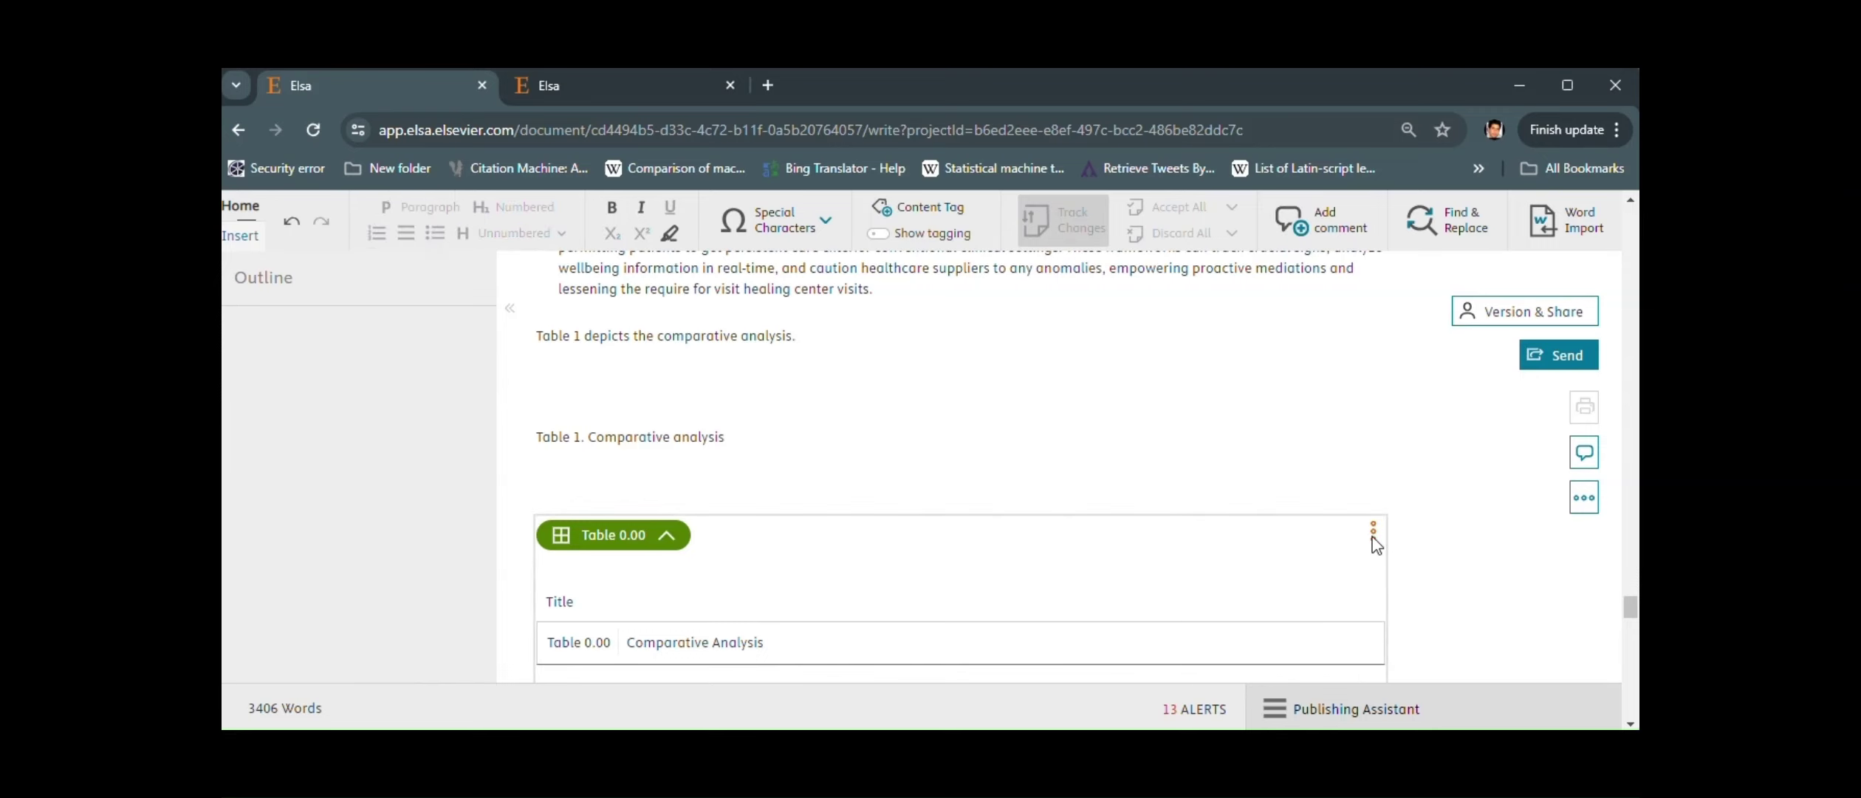
scroll(1255, 485, down, 2)
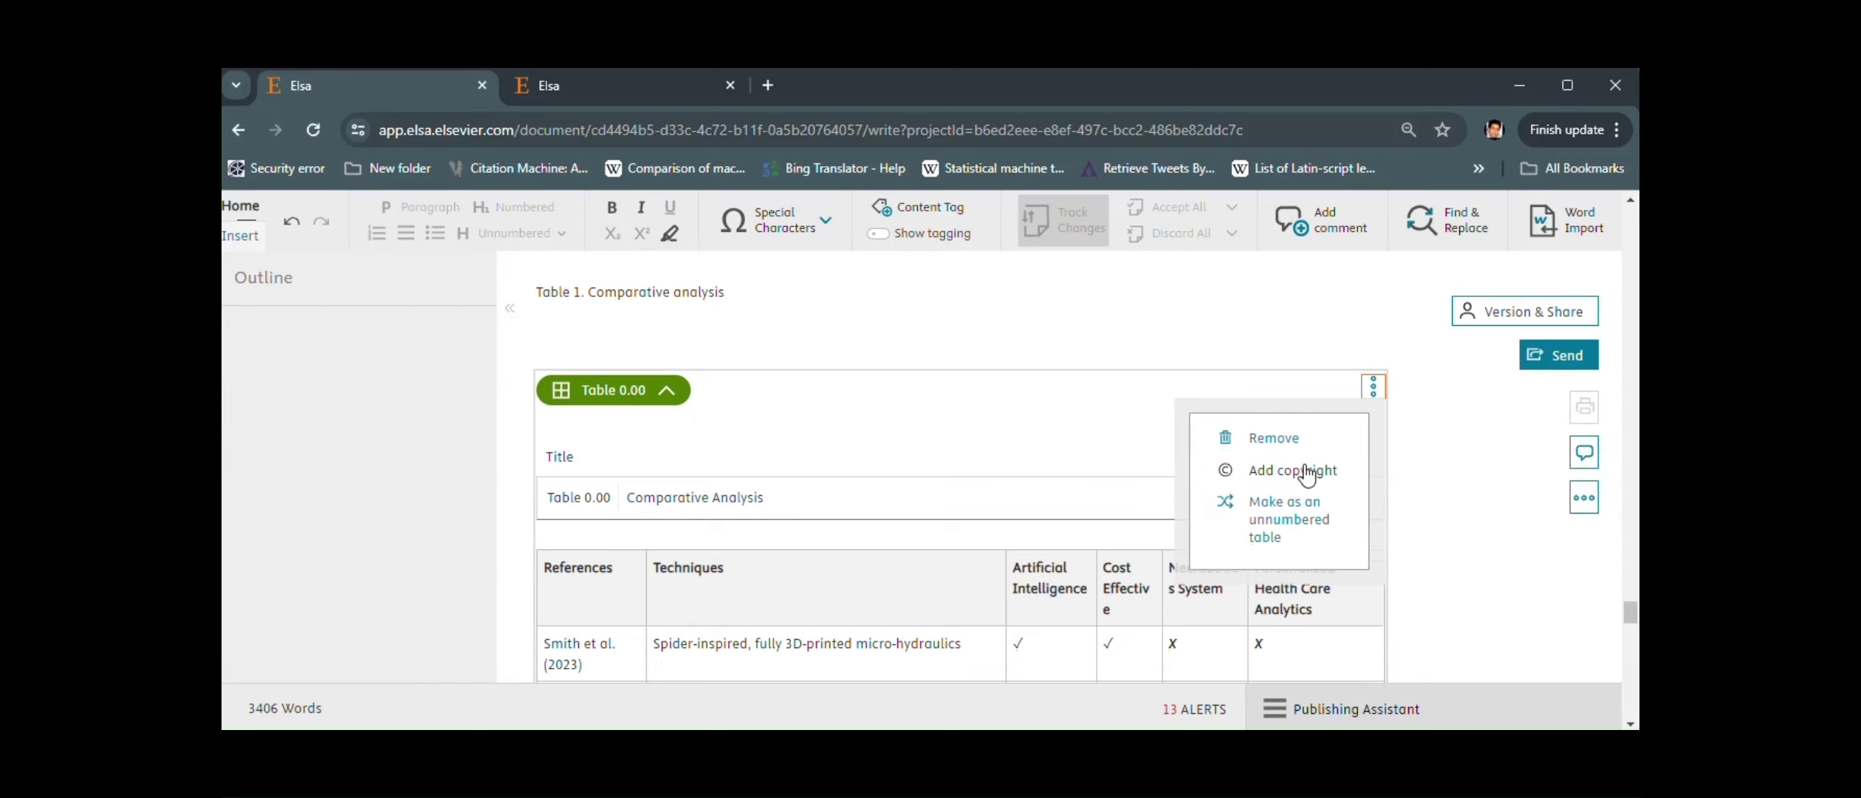
scroll(983, 413, down, 10)
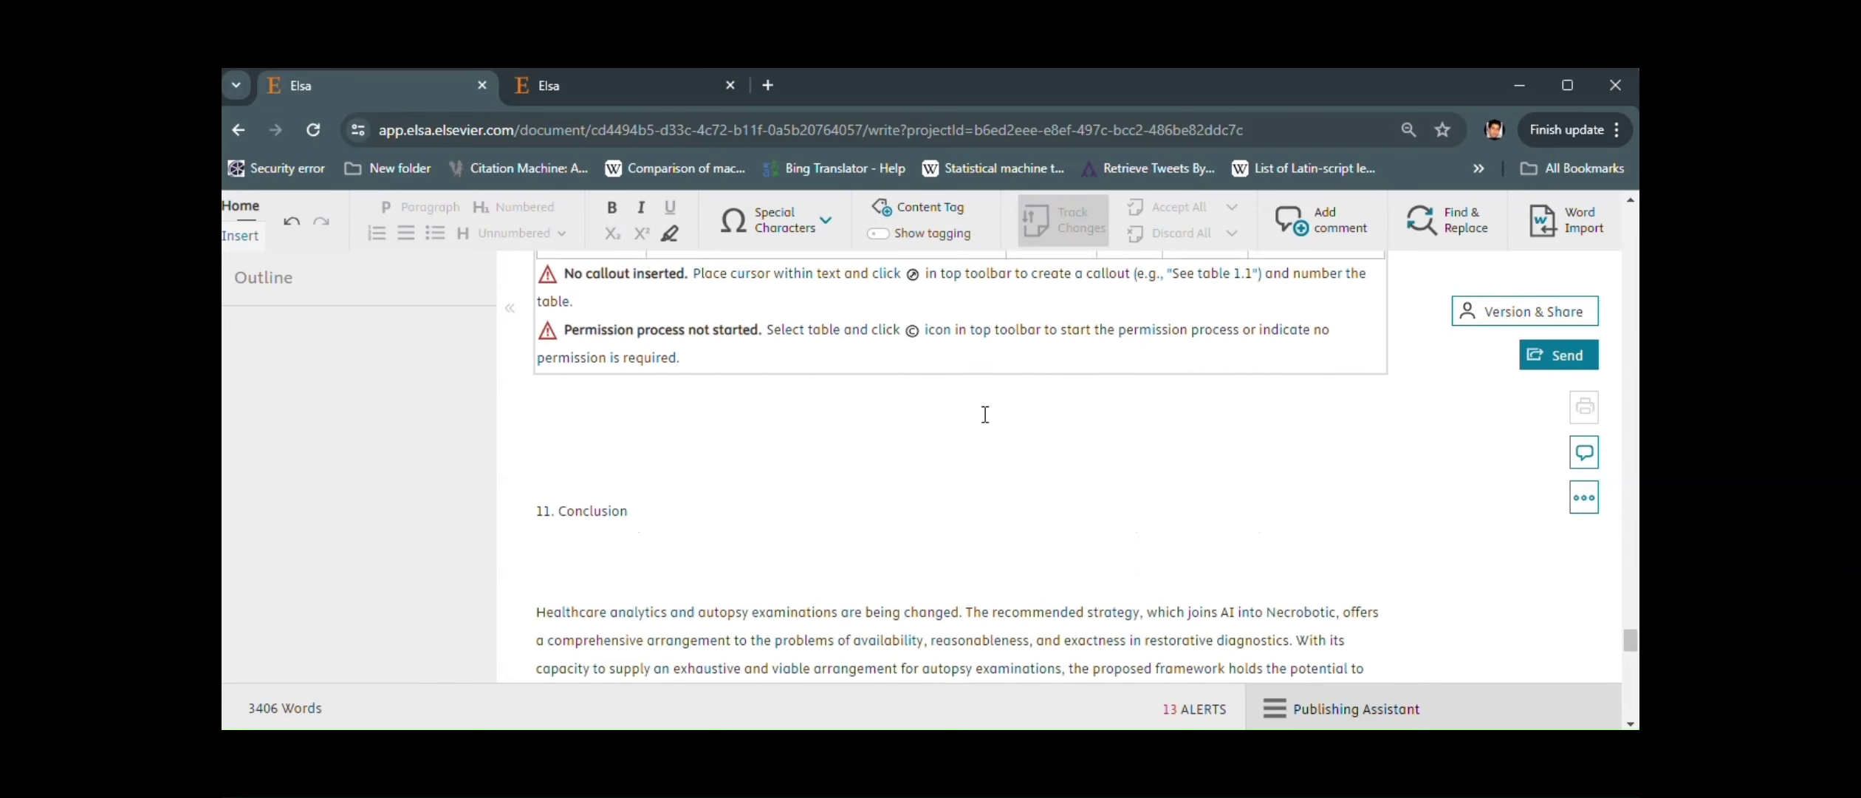
scroll(986, 414, up, 1)
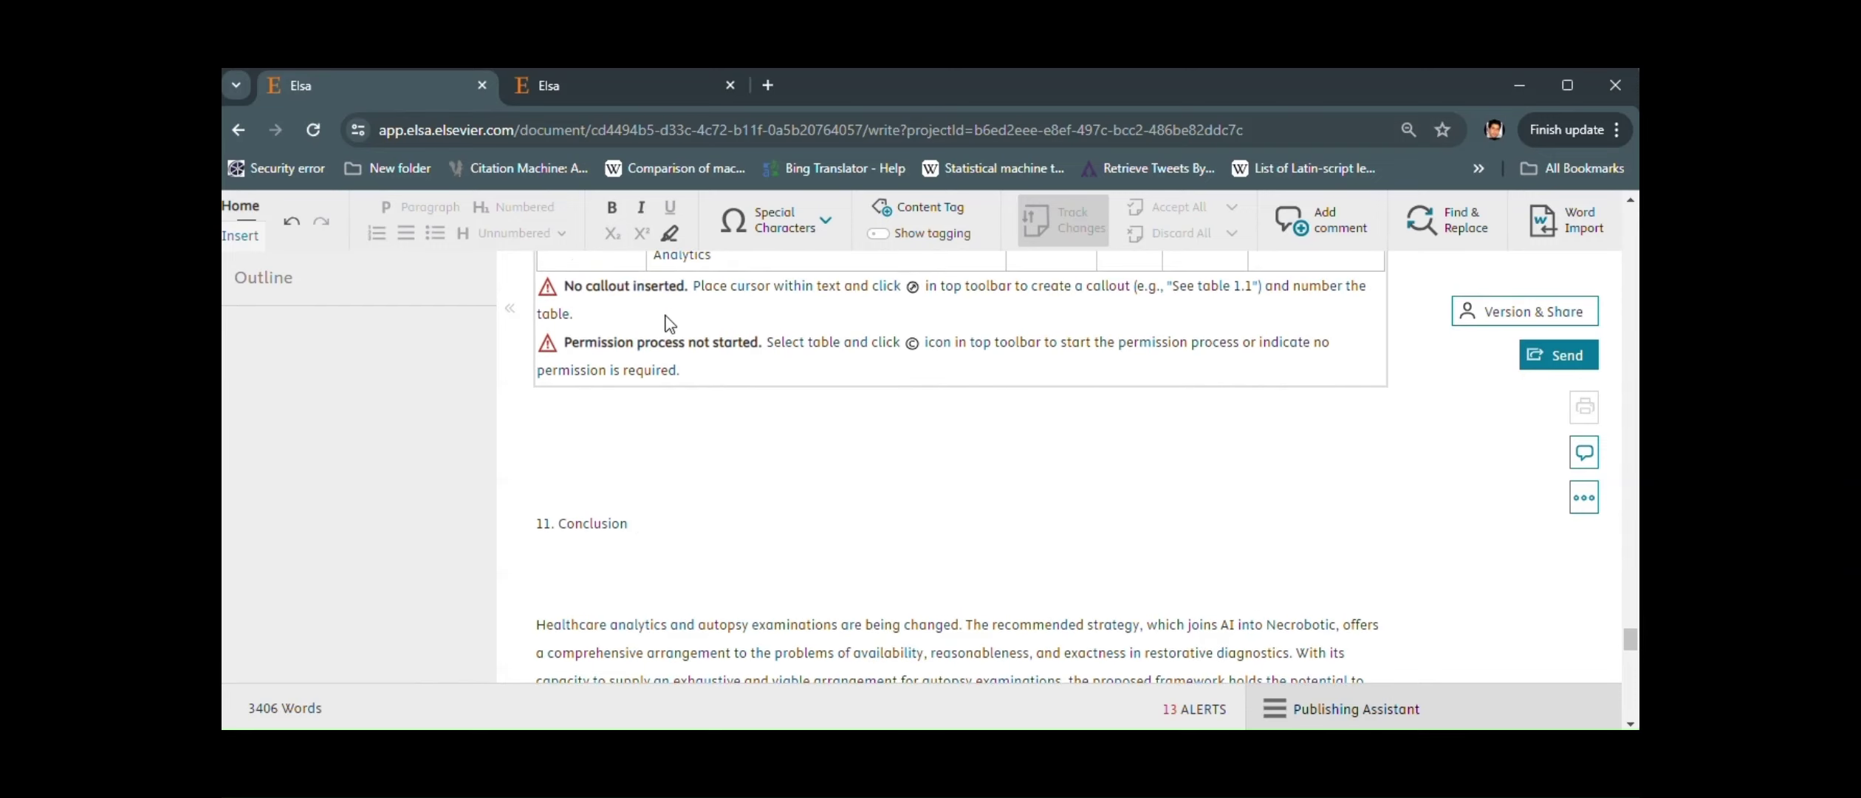
Look over the Conclusion and the struck-out References, and go back through the body text to the Introduction
scroll(735, 394, down, 7)
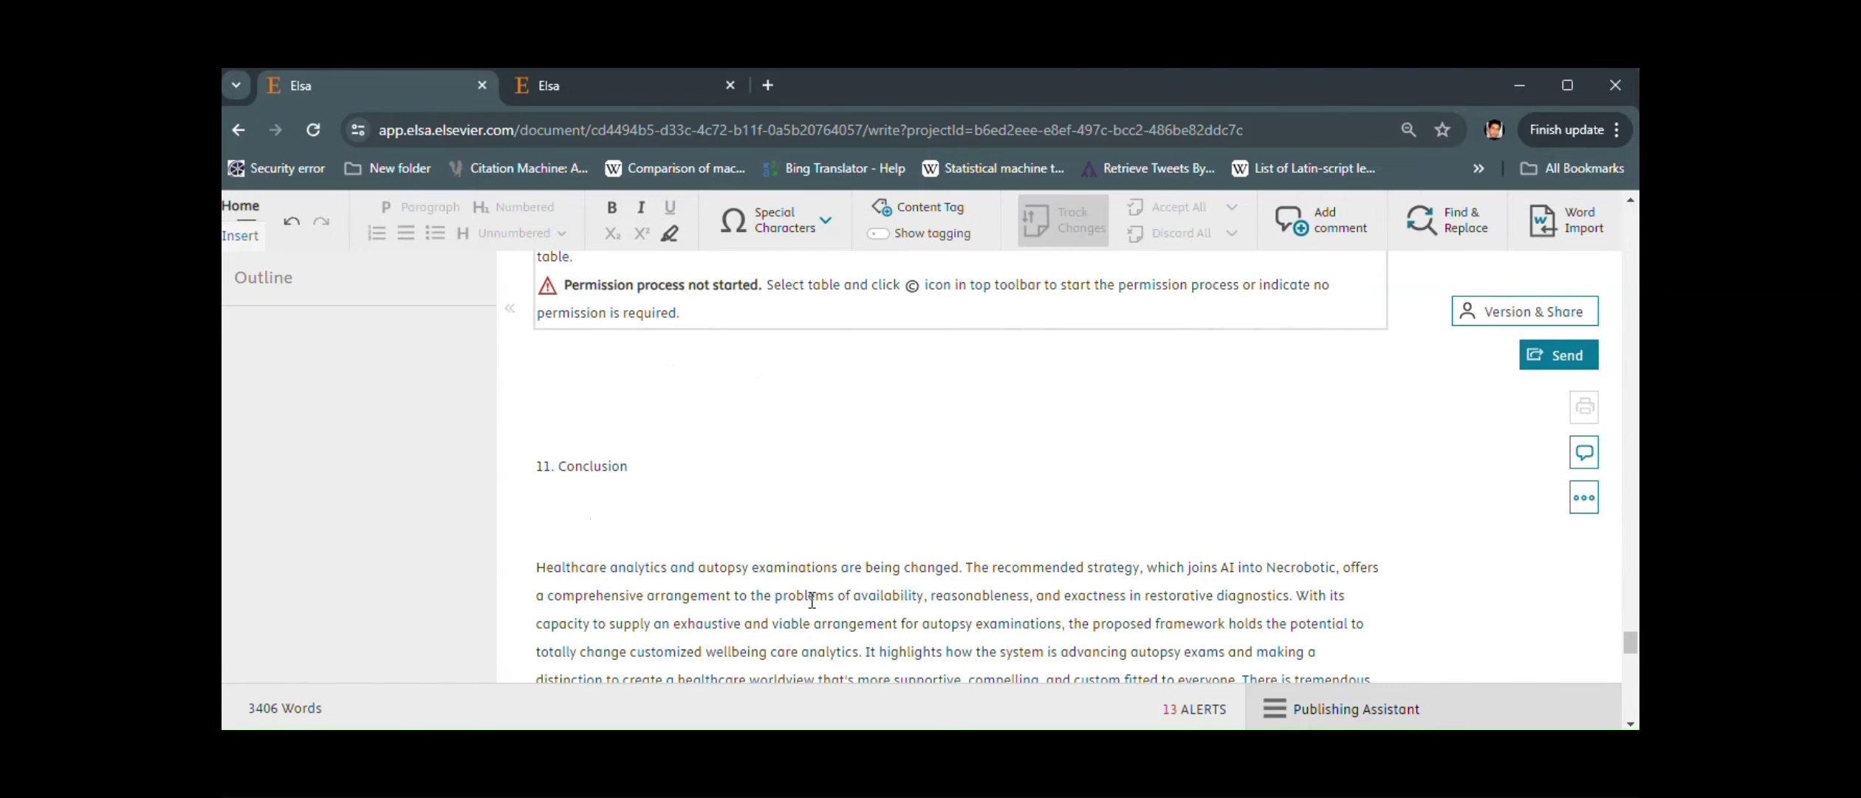
scroll(812, 598, down, 4)
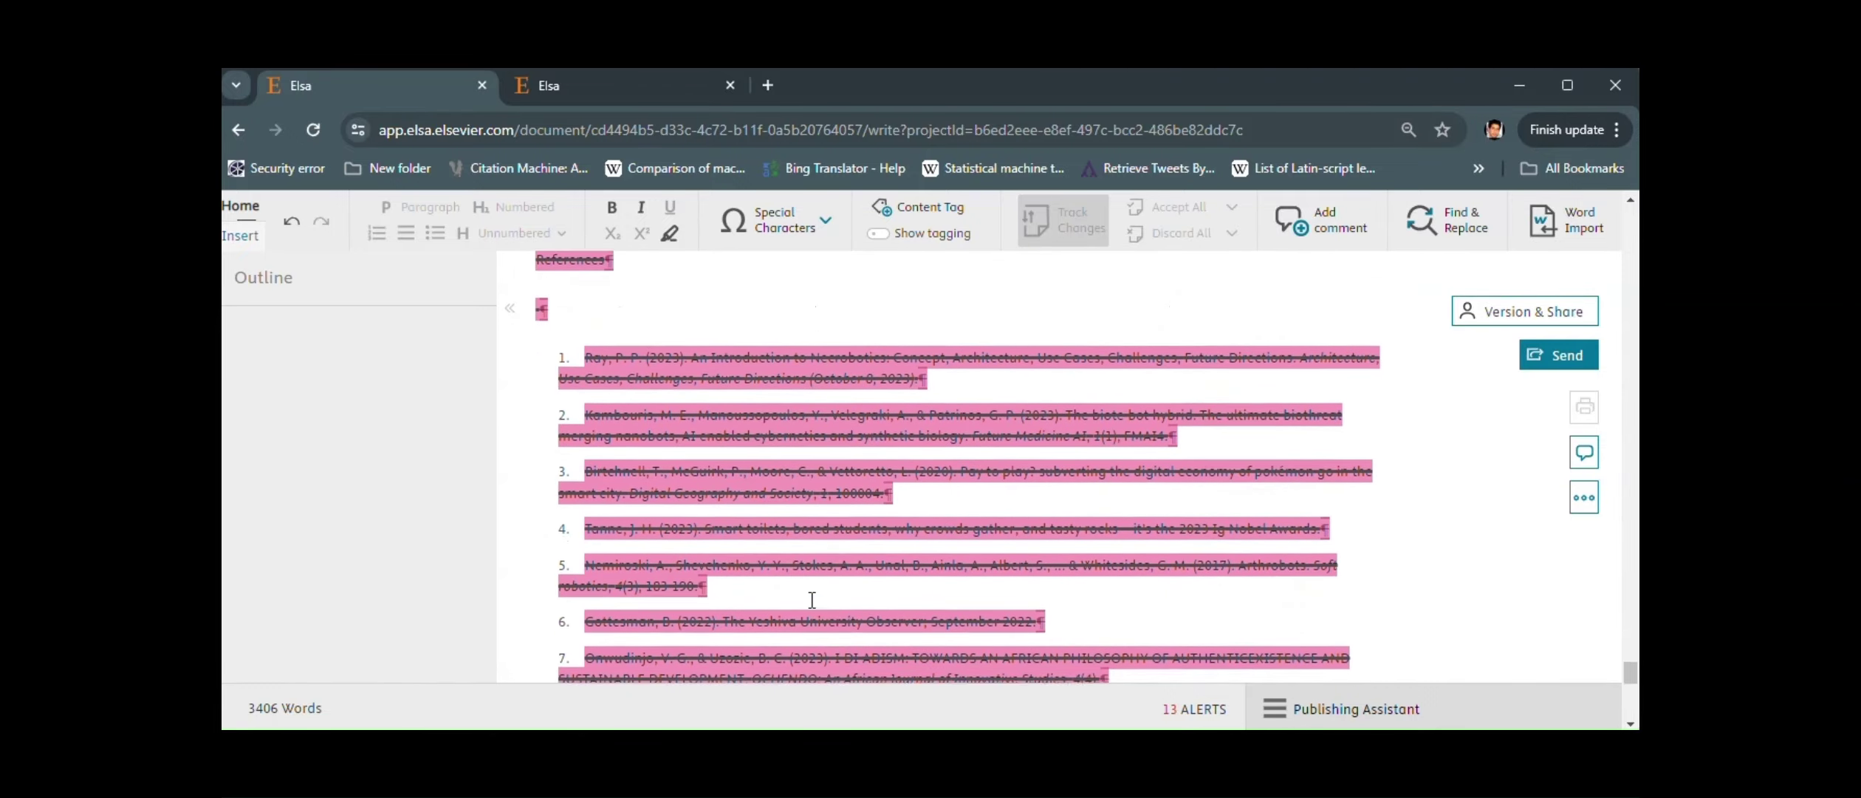
scroll(812, 600, up, 2)
scroll(812, 600, up, 12)
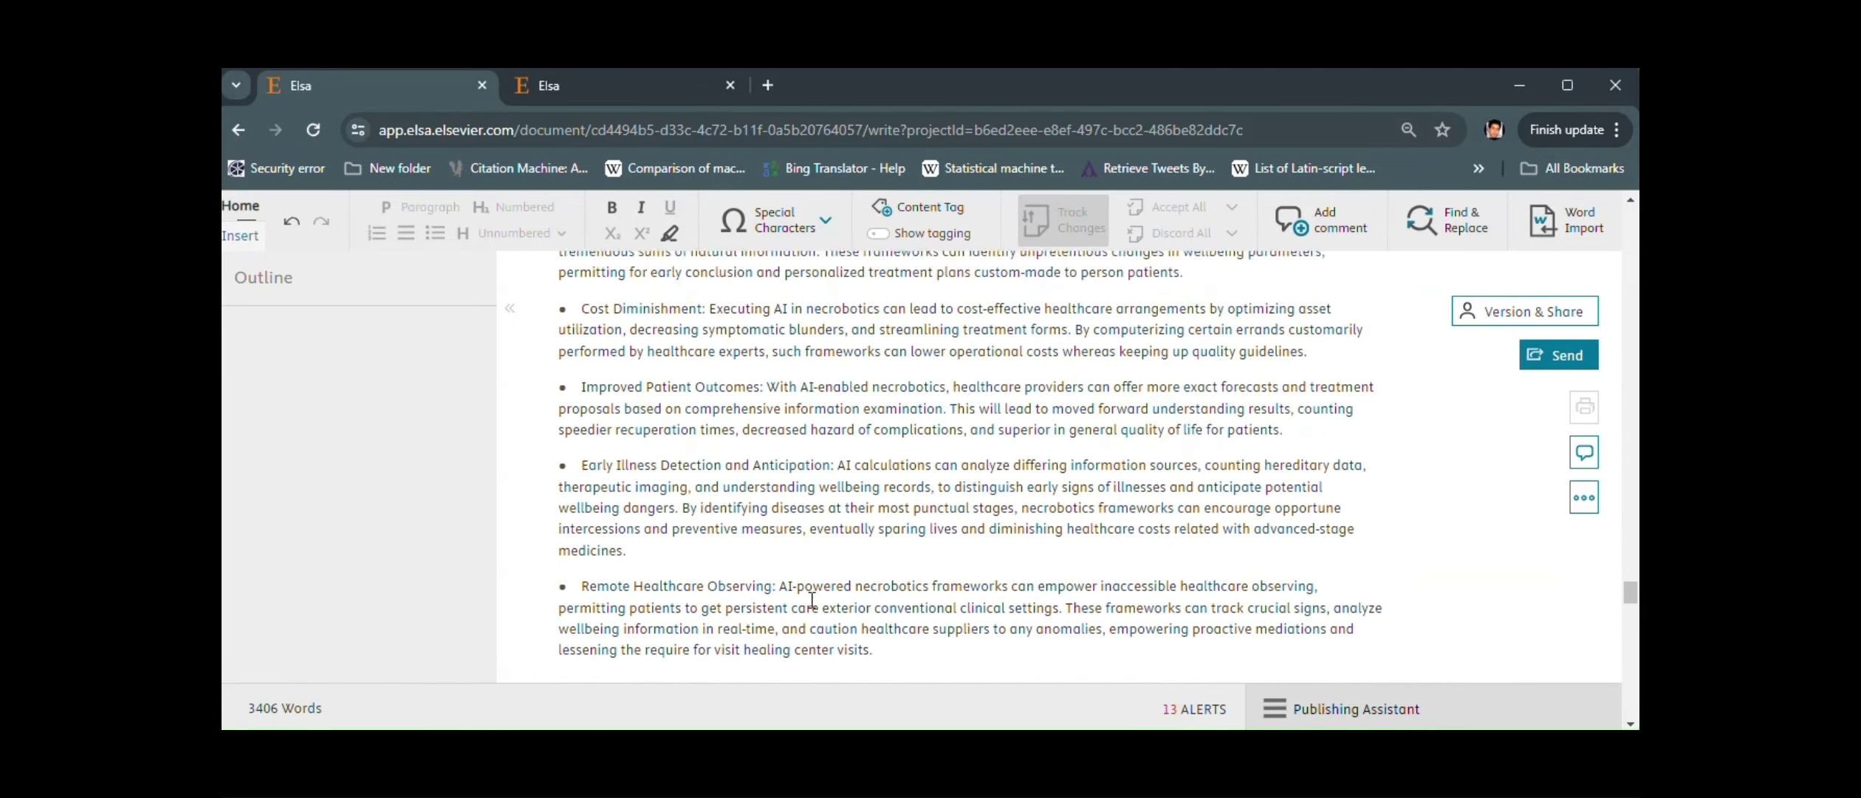
scroll(811, 600, up, 15)
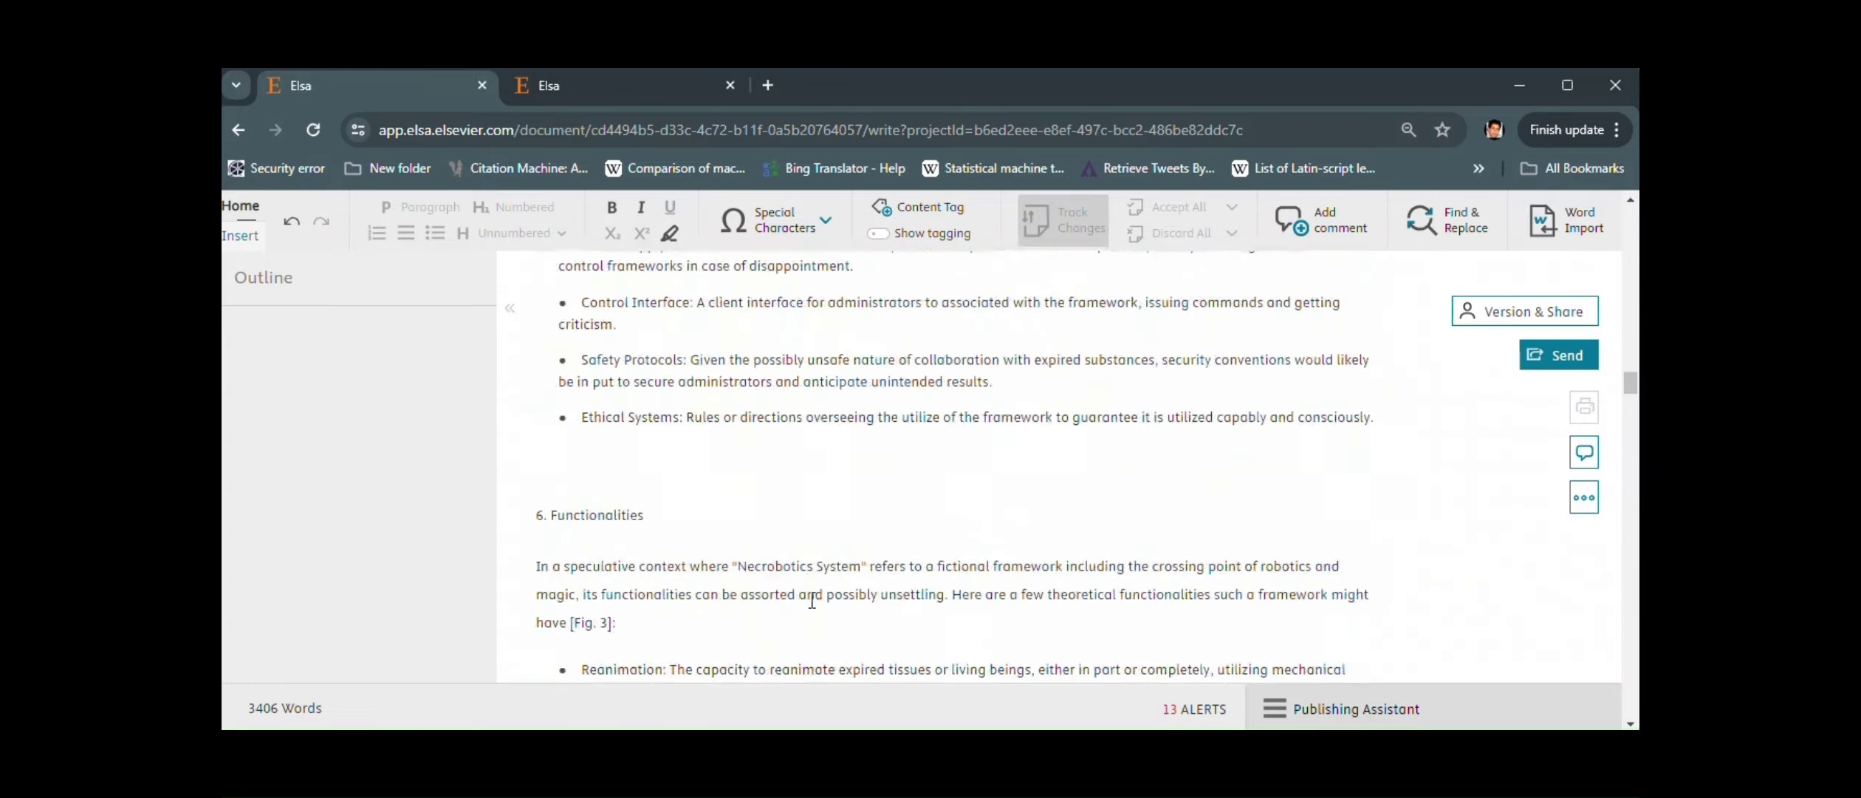
scroll(812, 600, up, 20)
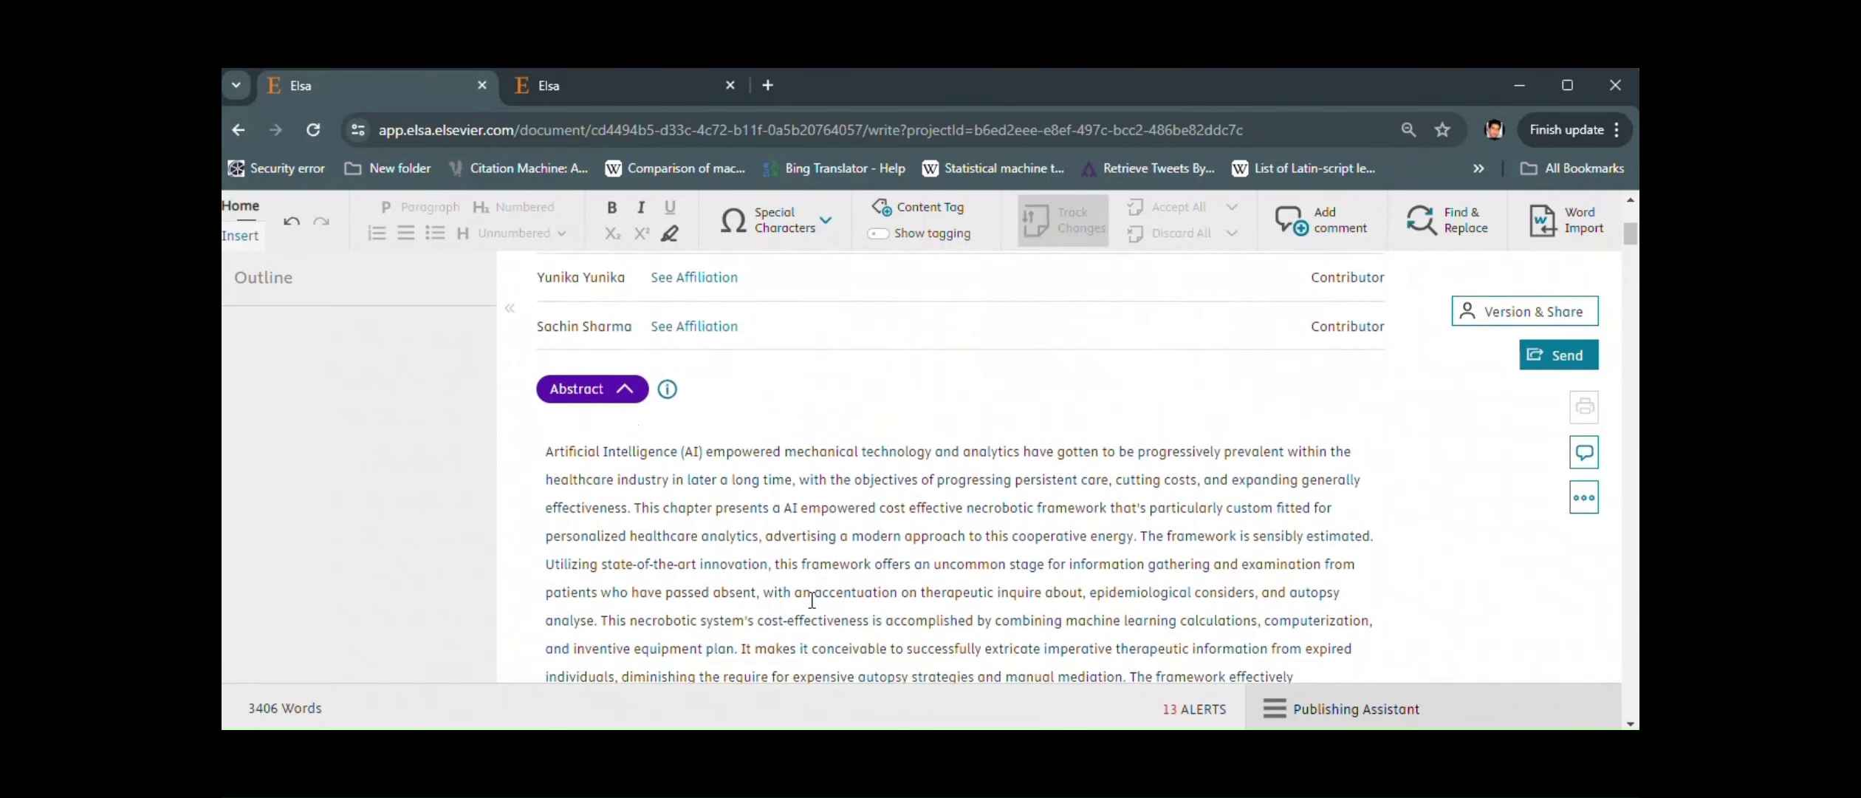
scroll(812, 600, down, 5)
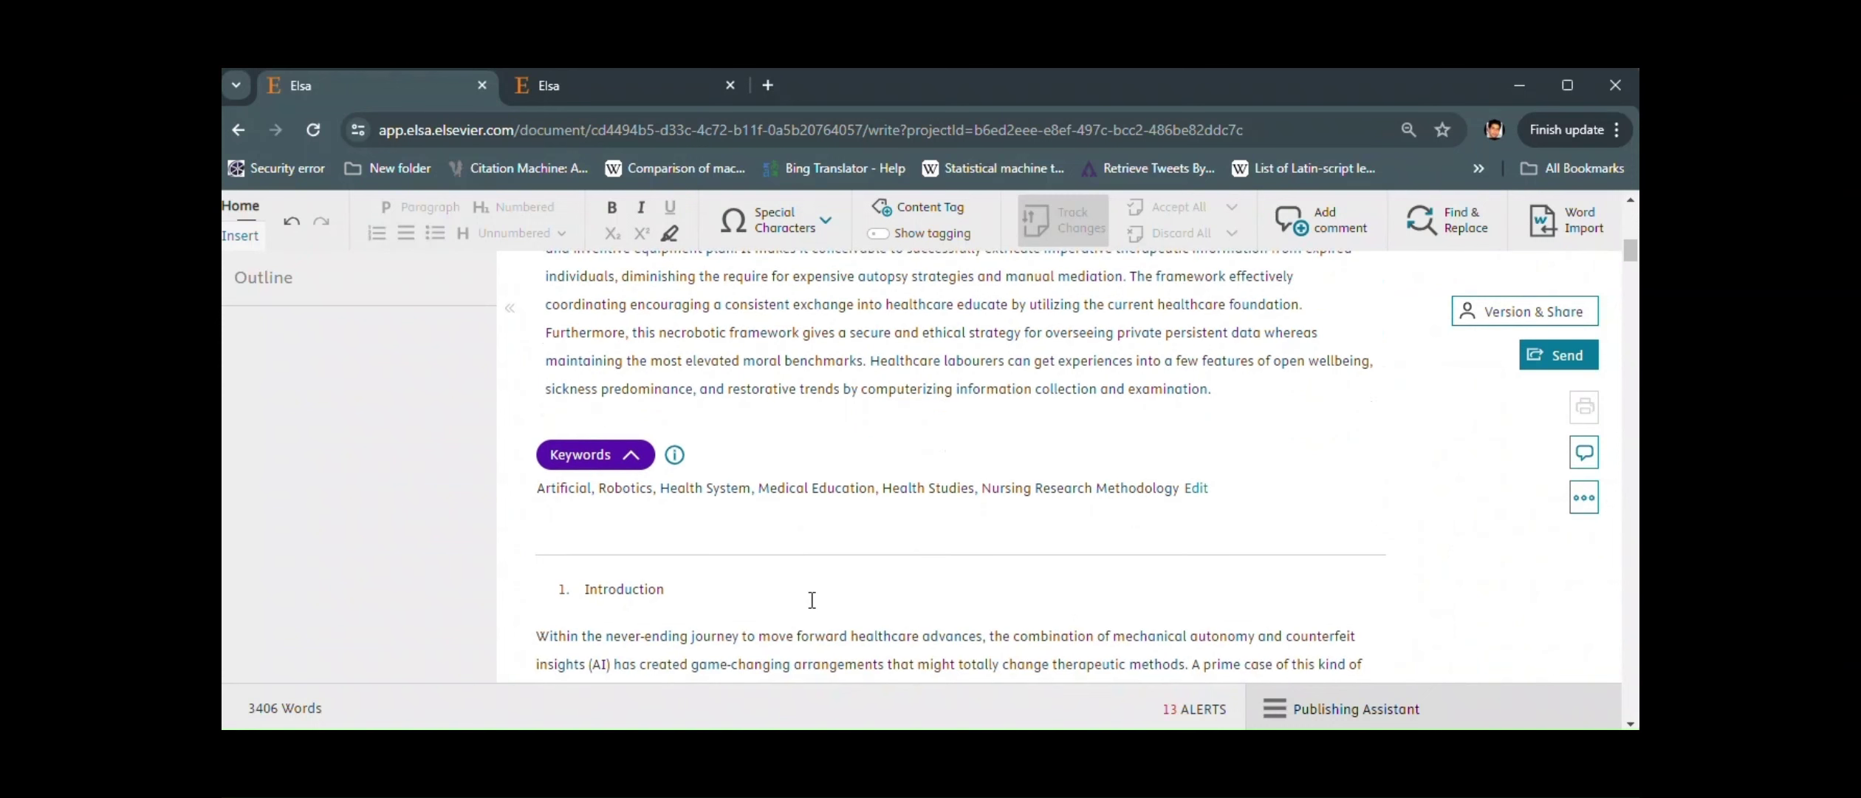
scroll(812, 600, down, 5)
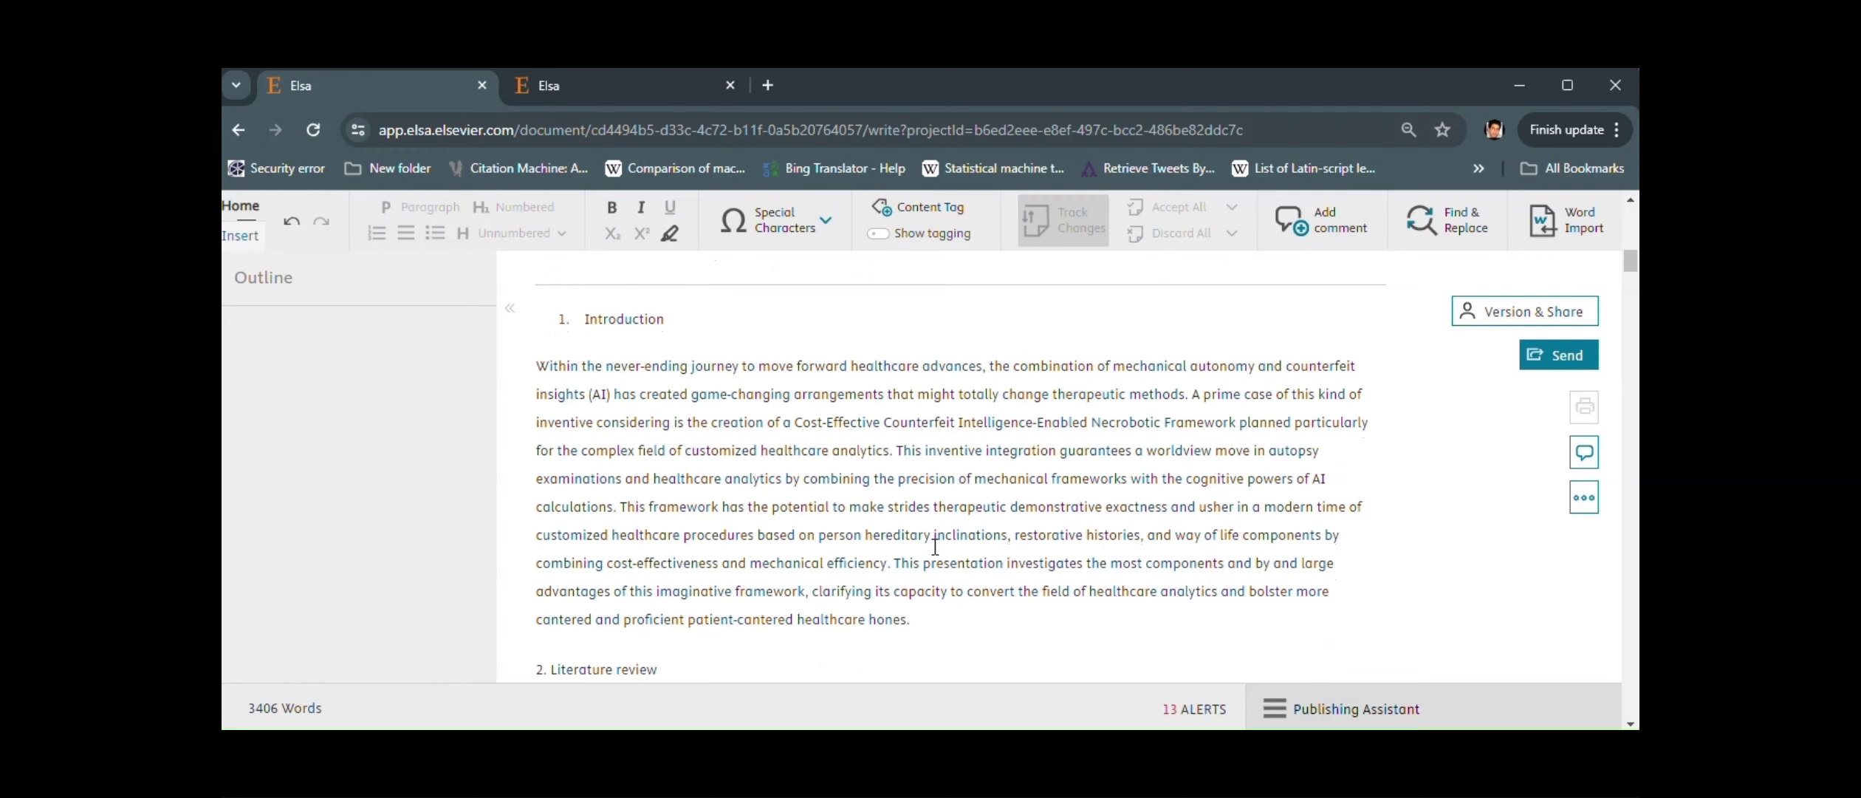
Review the comment attached near the Introduction, discard the empty comment draft, and close the comments
click(1583, 452)
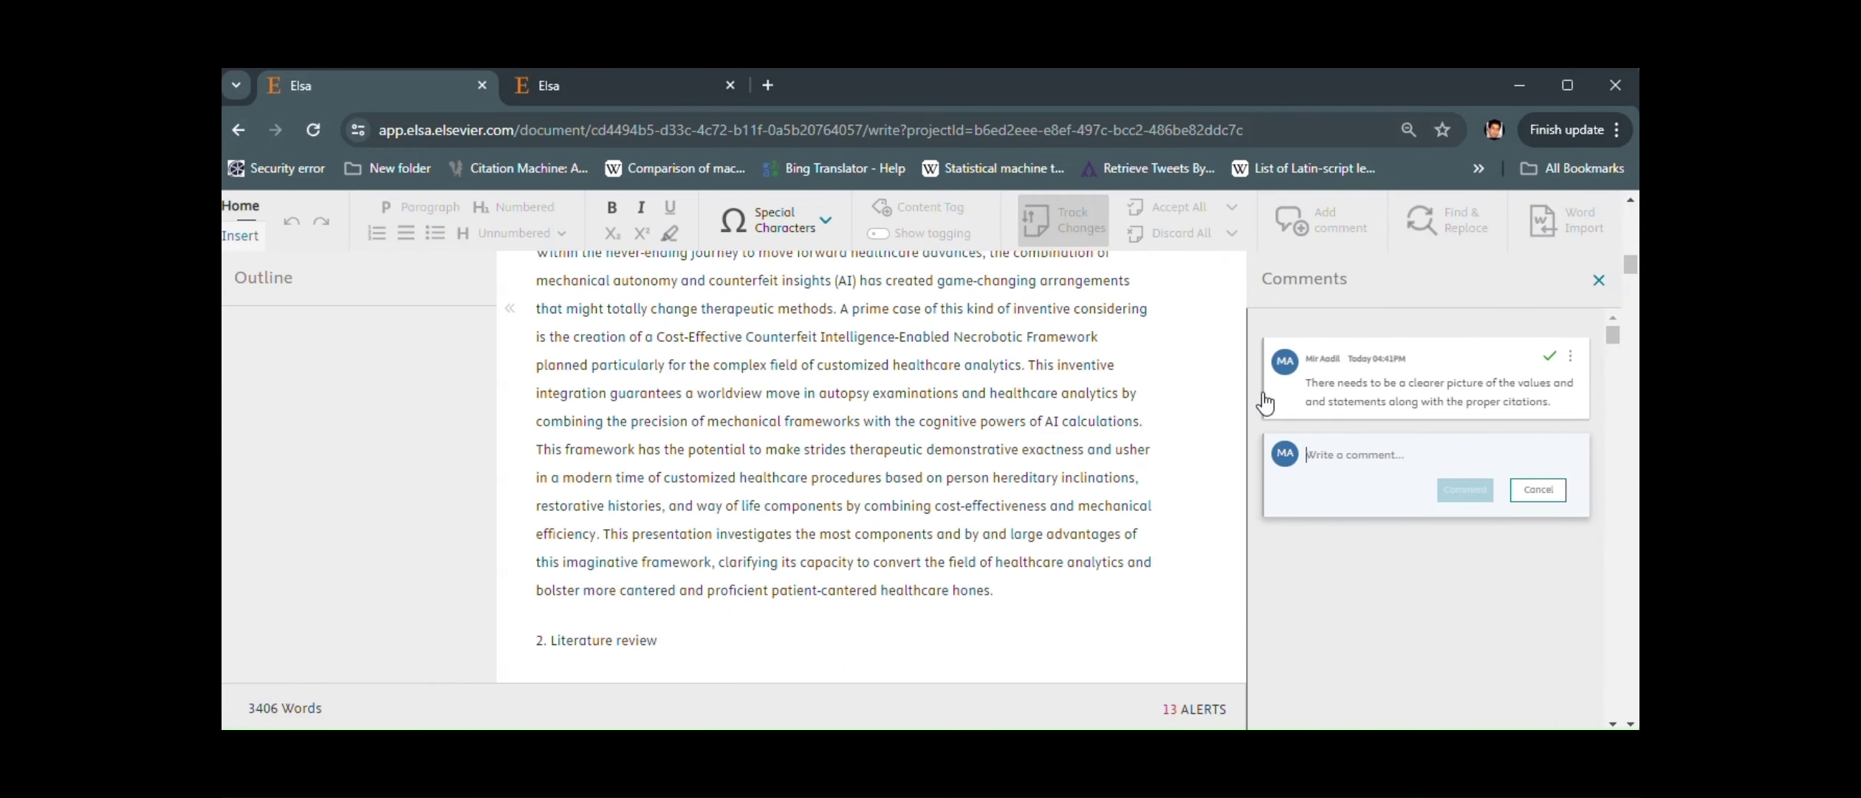
click(1015, 478)
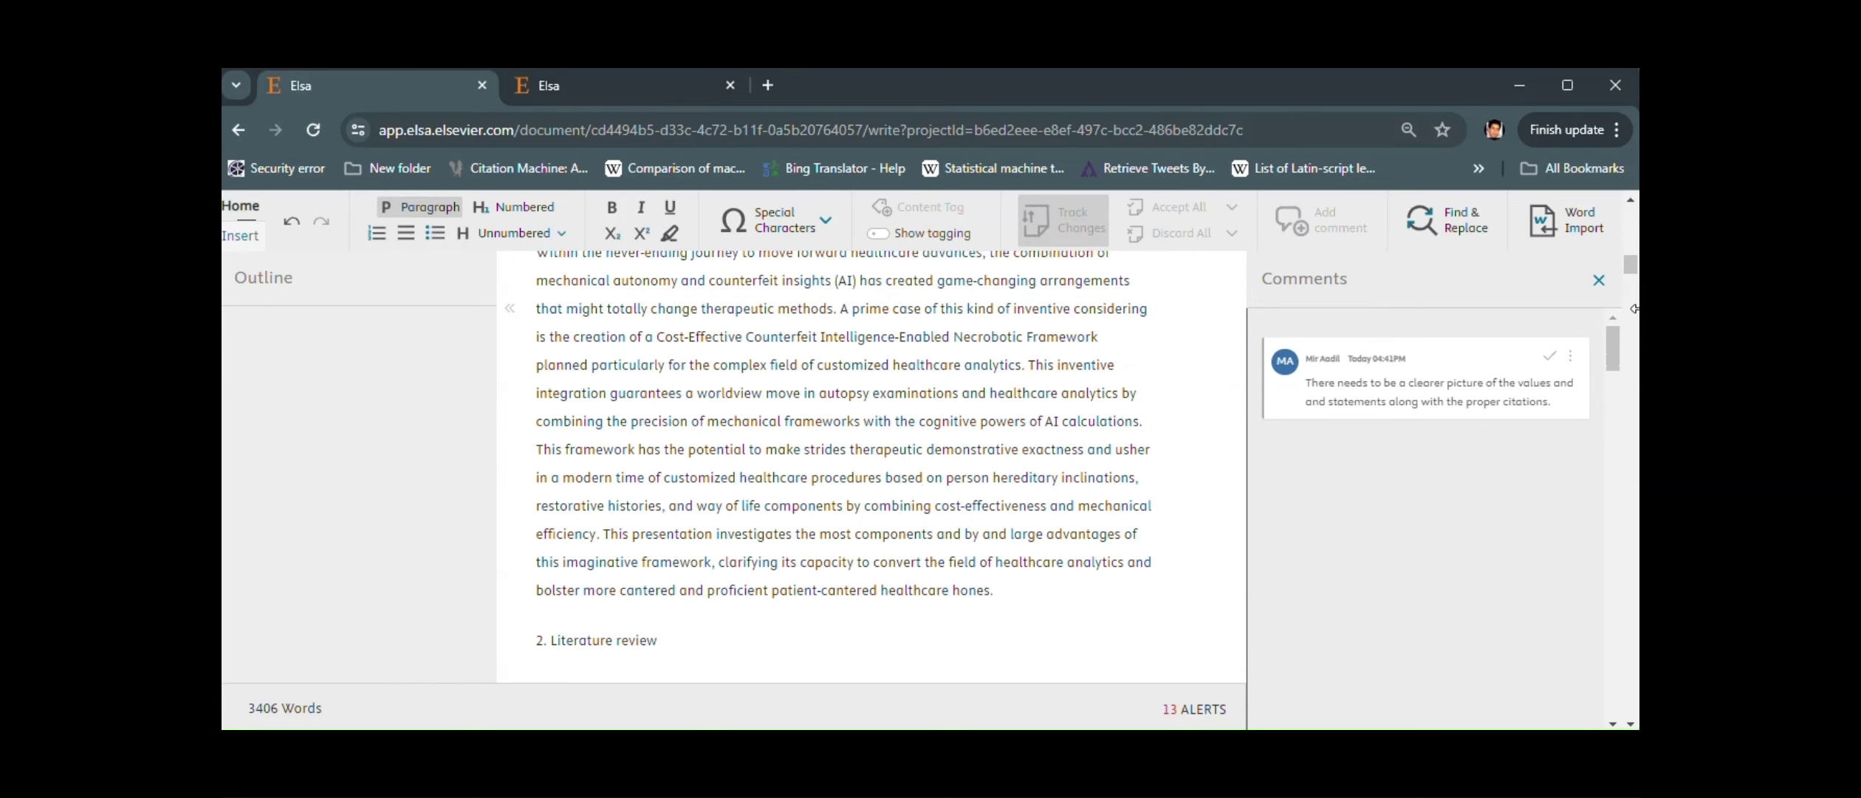
click(1597, 284)
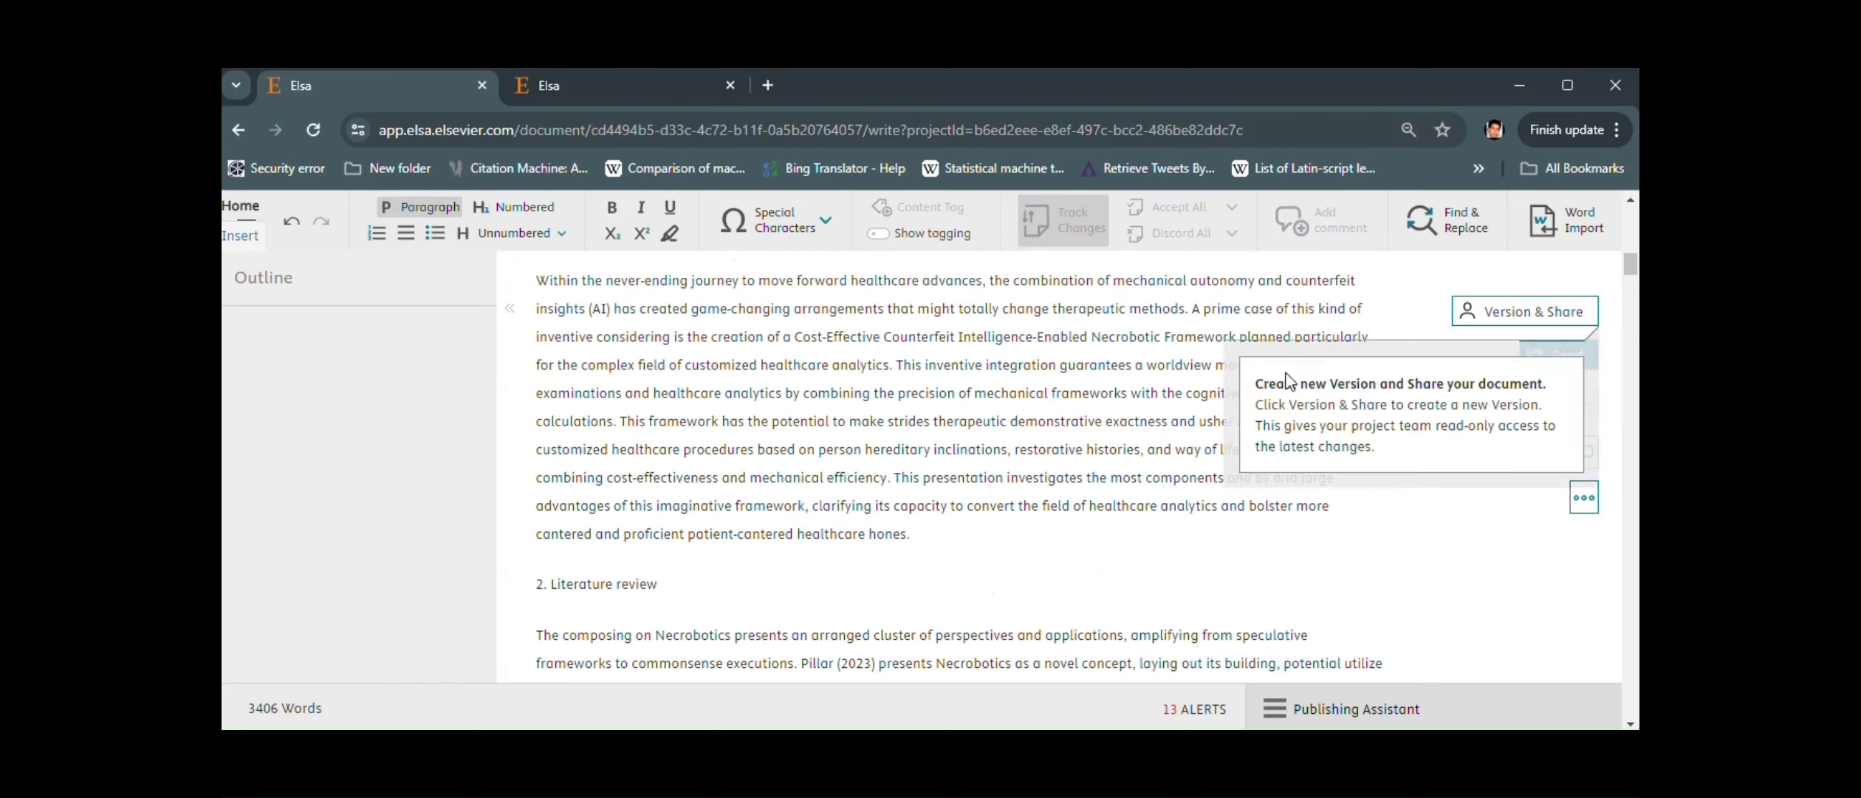
scroll(1076, 426, up, 6)
scroll(1072, 418, up, 5)
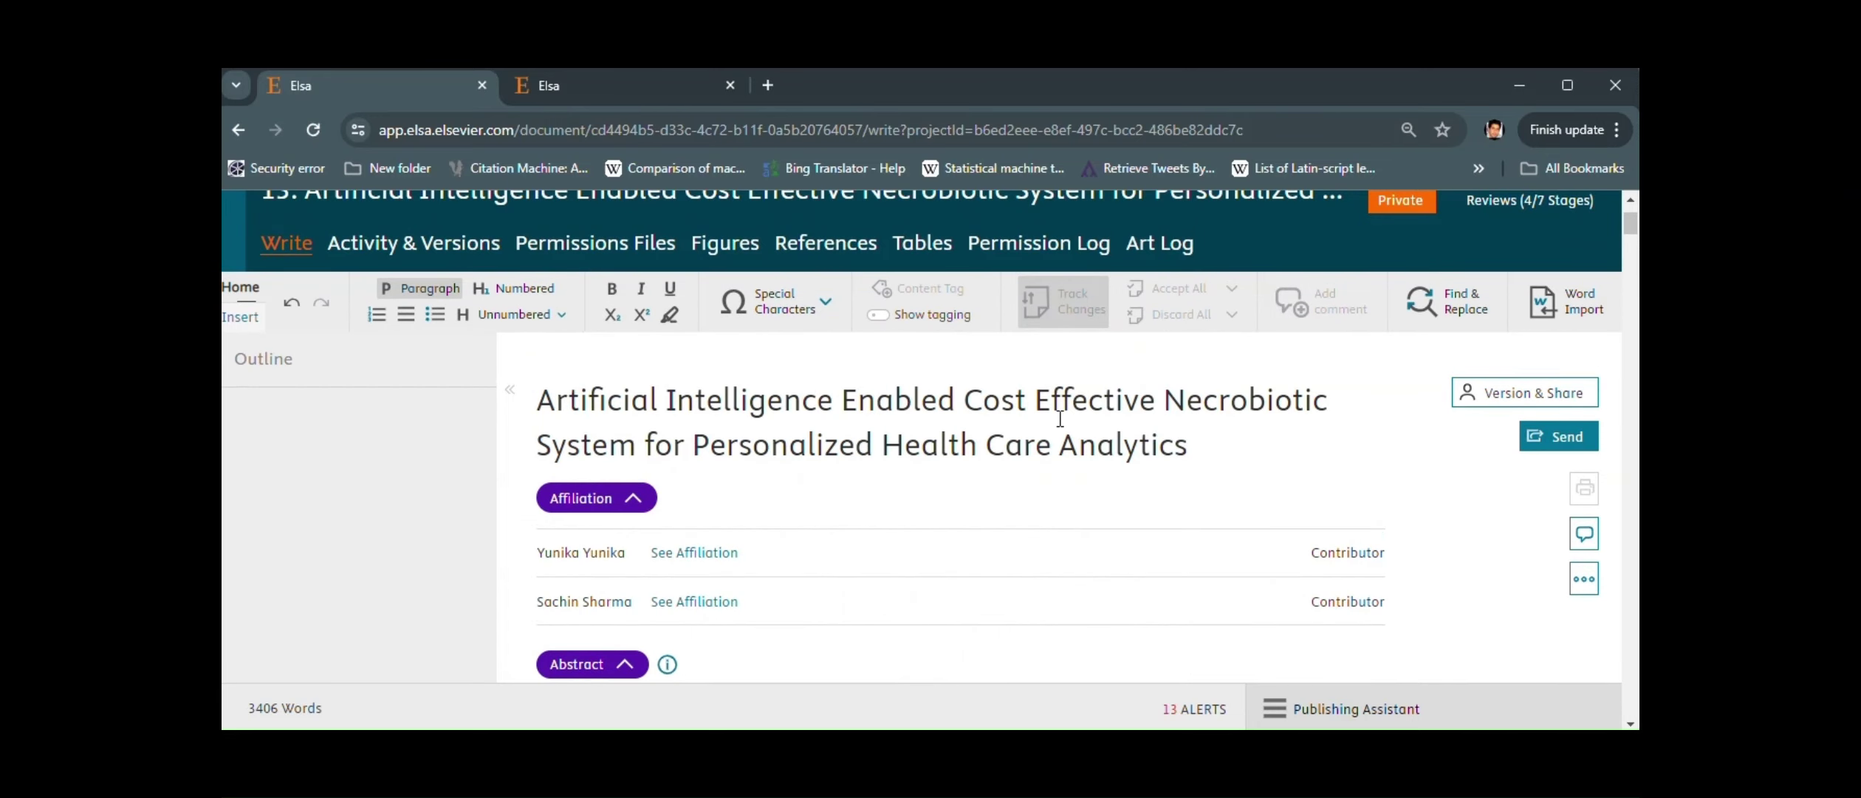
scroll(1034, 443, up, 2)
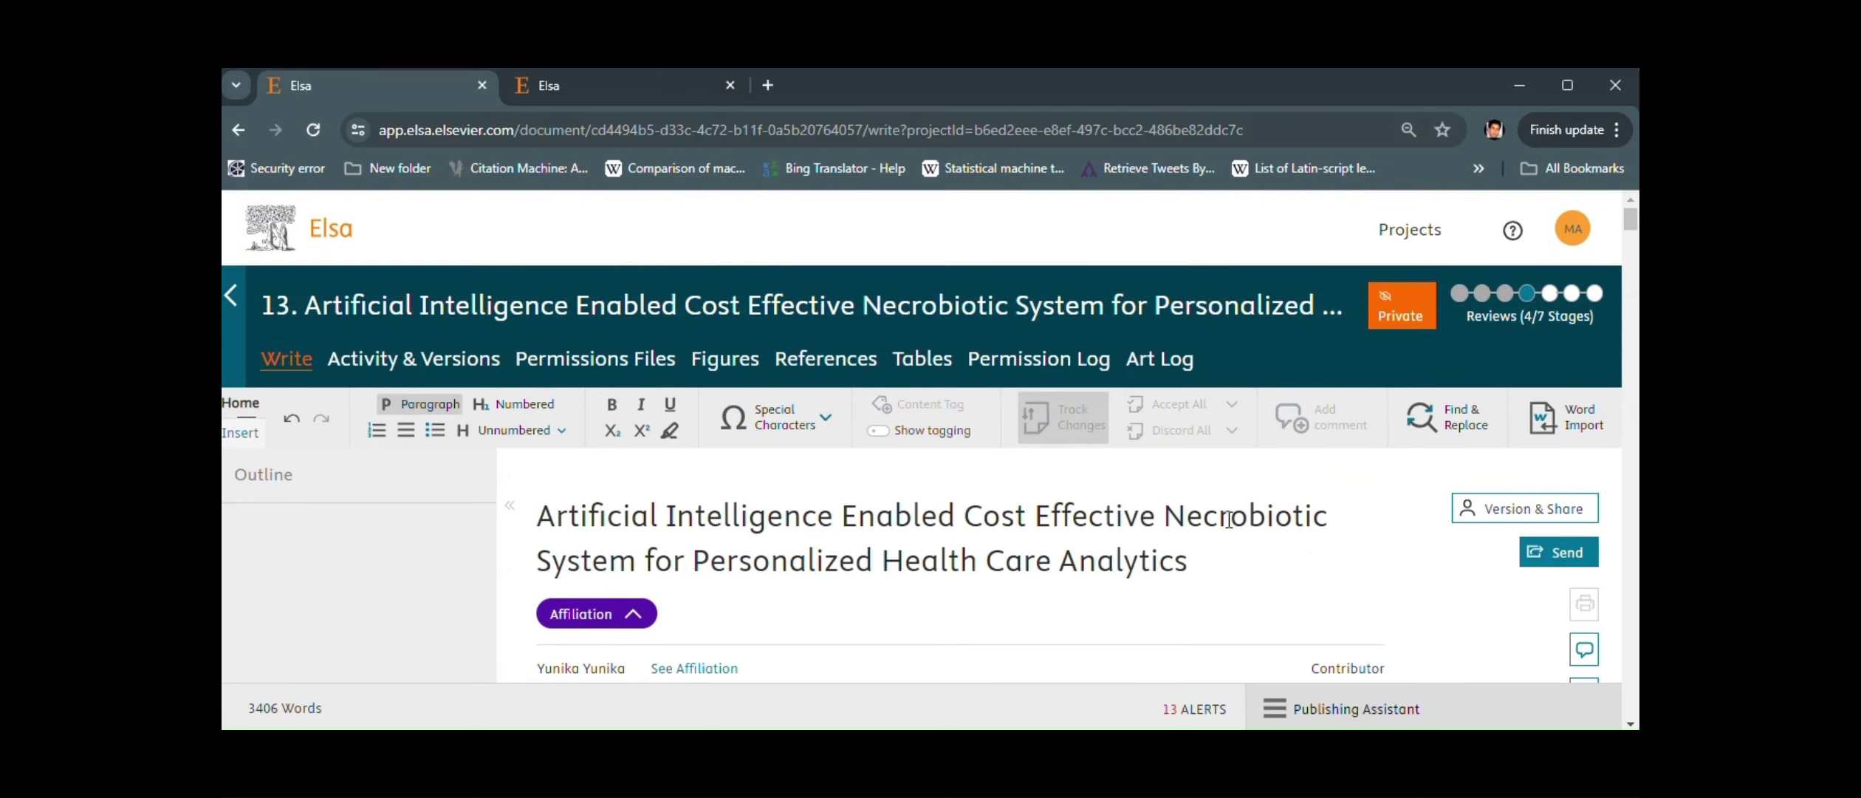
scroll(980, 481, down, 1)
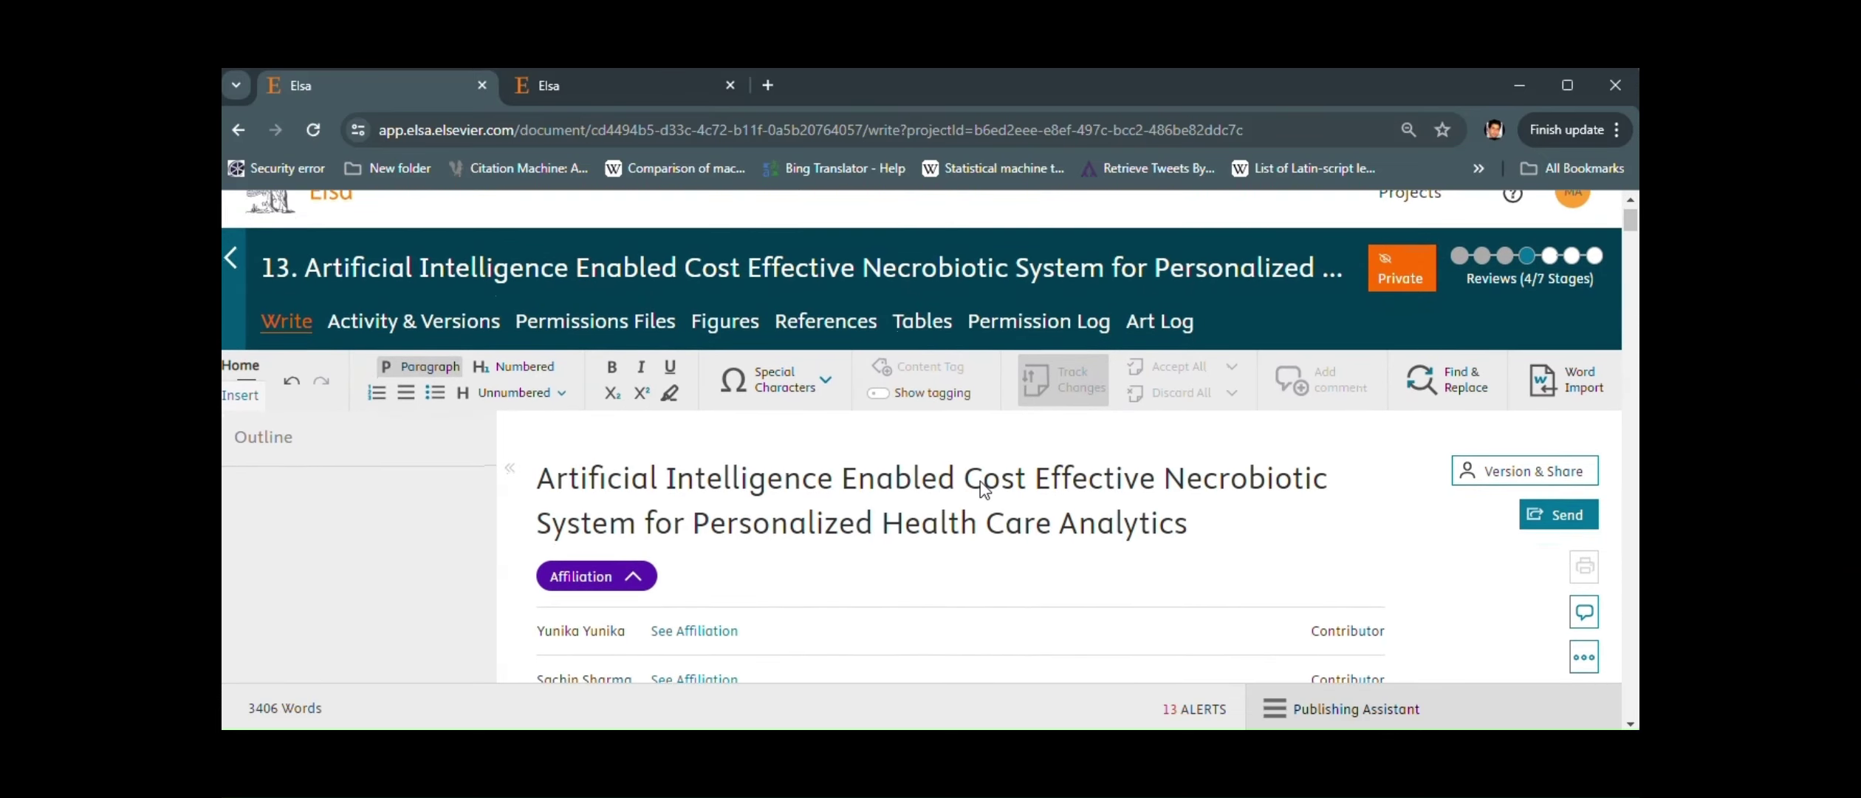
scroll(985, 489, down, 2)
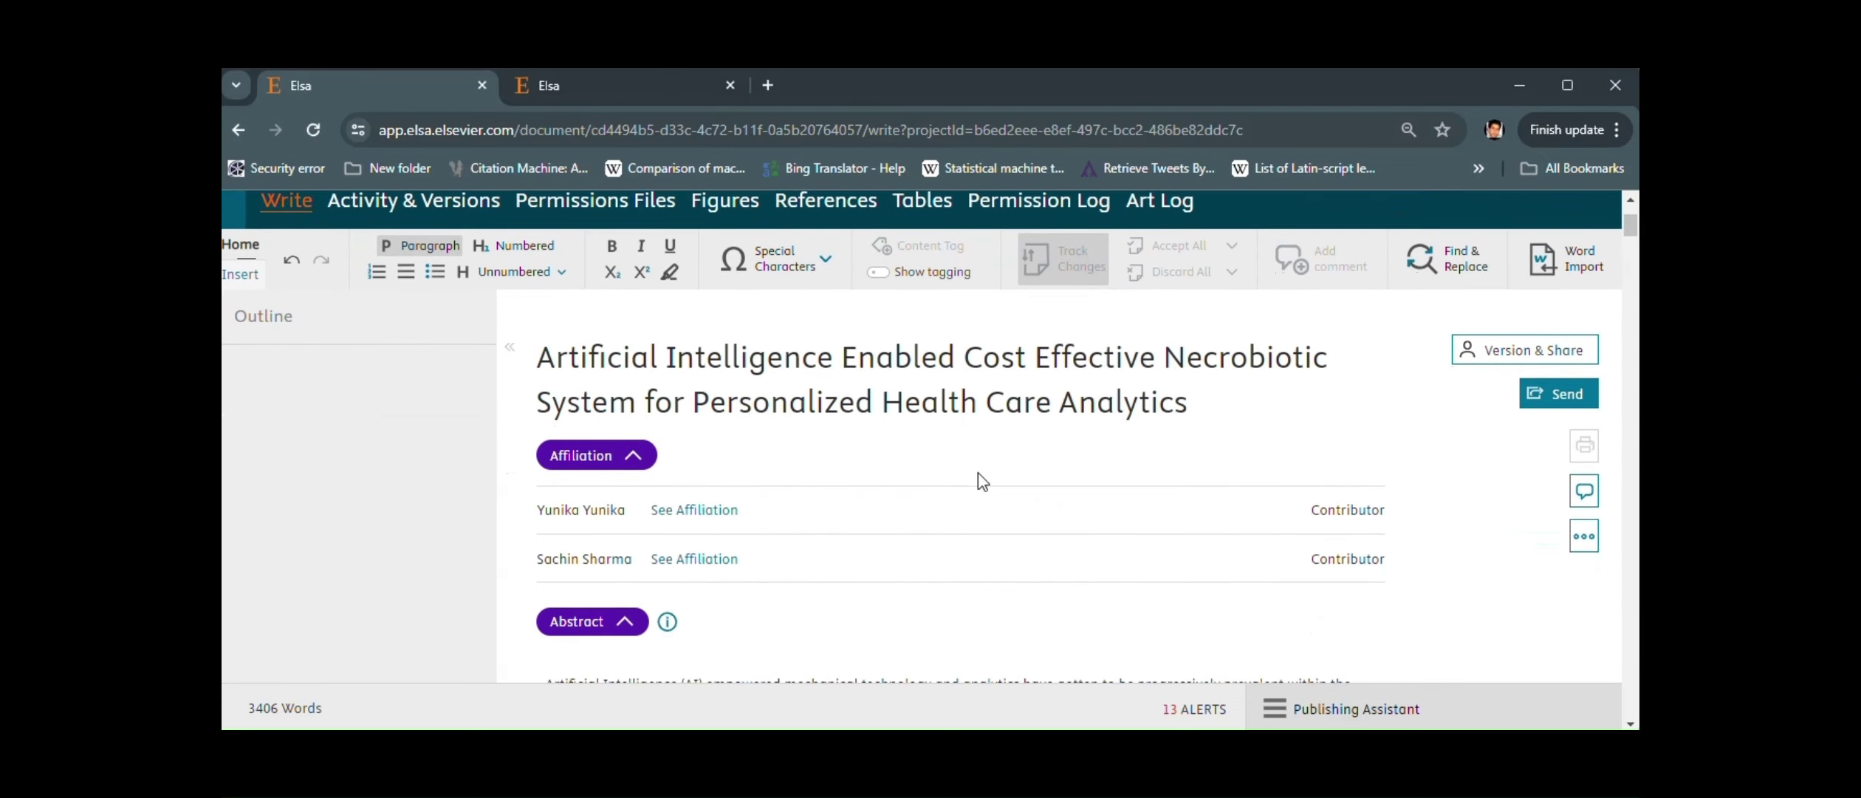
click(861, 98)
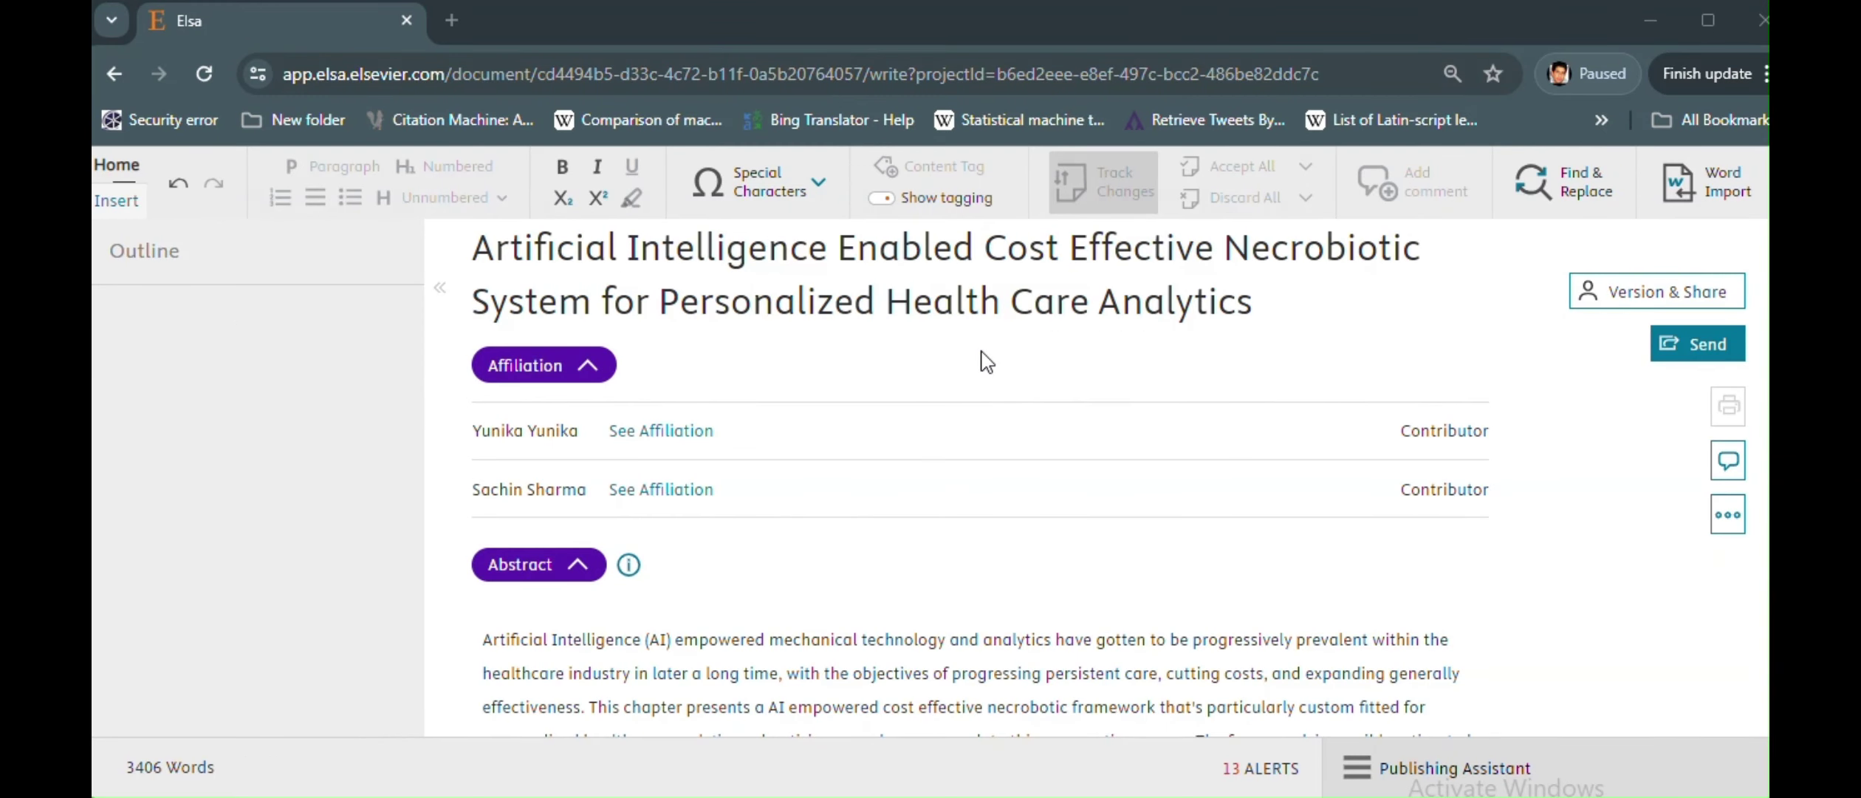
Select the words "advances, the combination" in the first sentence of the Introduction
scroll(987, 362, up, 3)
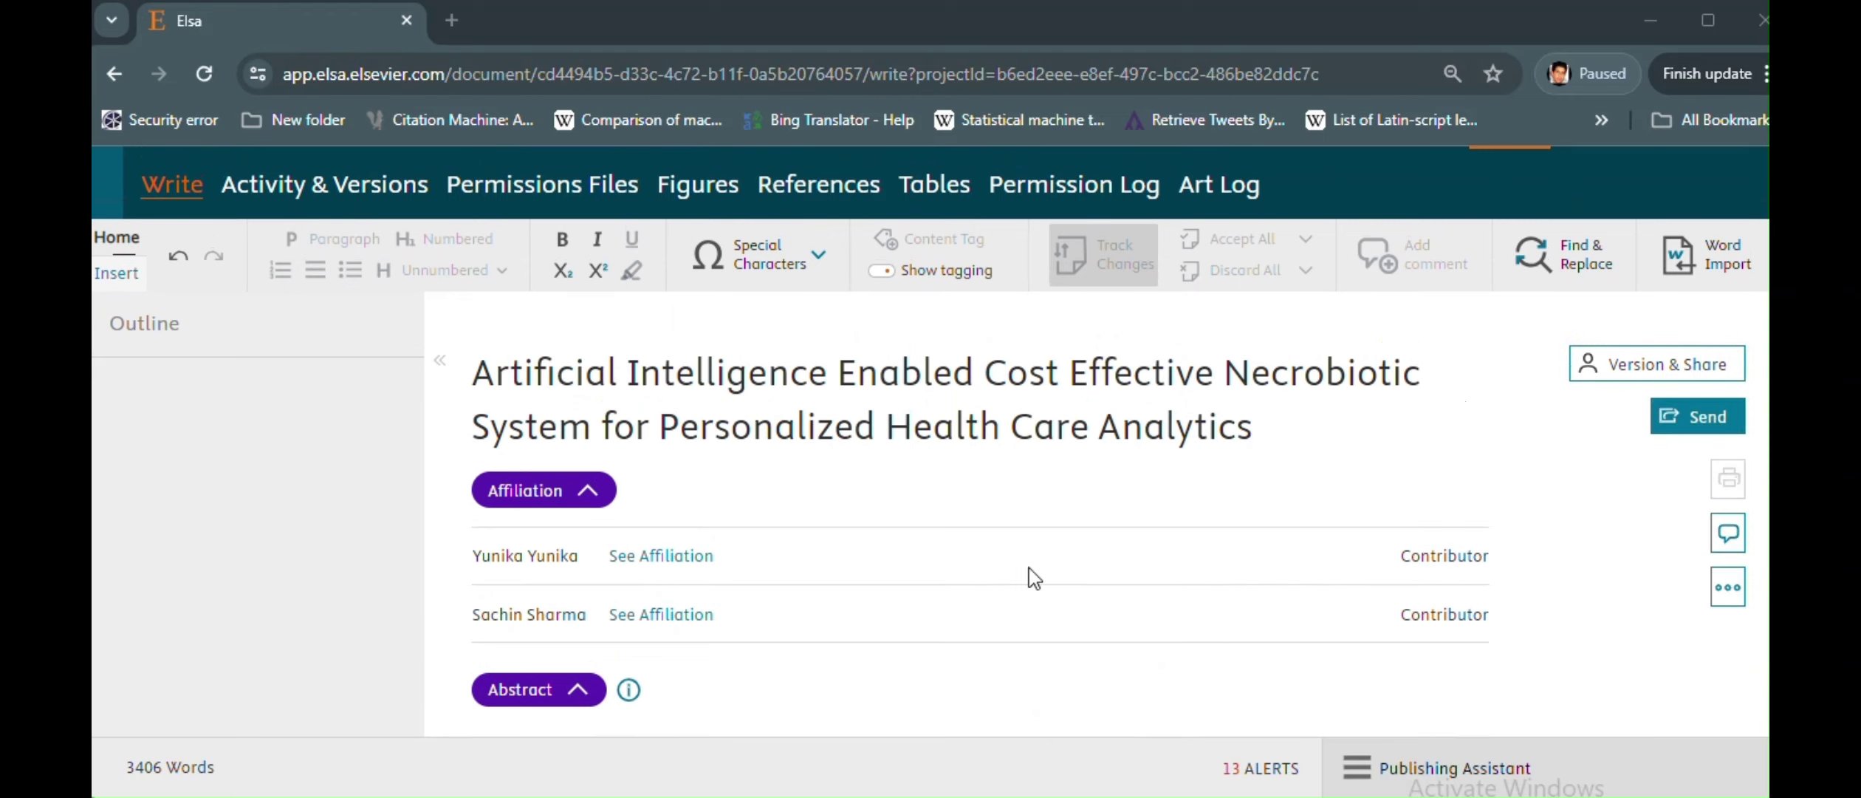
scroll(1030, 568, down, 10)
scroll(1027, 533, down, 2)
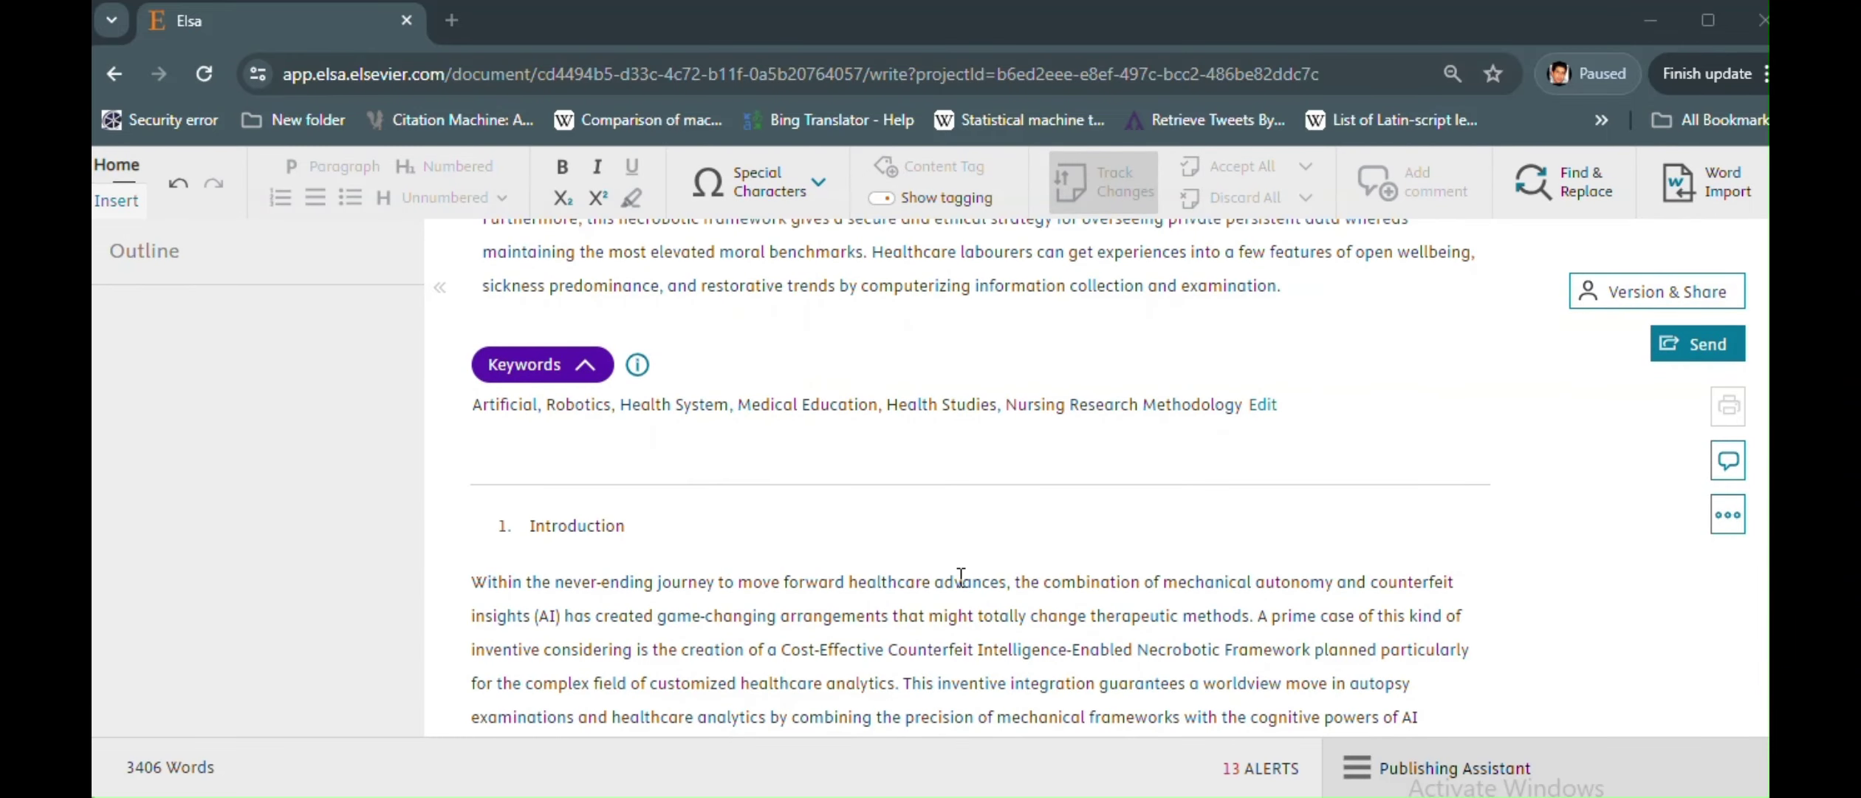
drag(961, 581, 1092, 565)
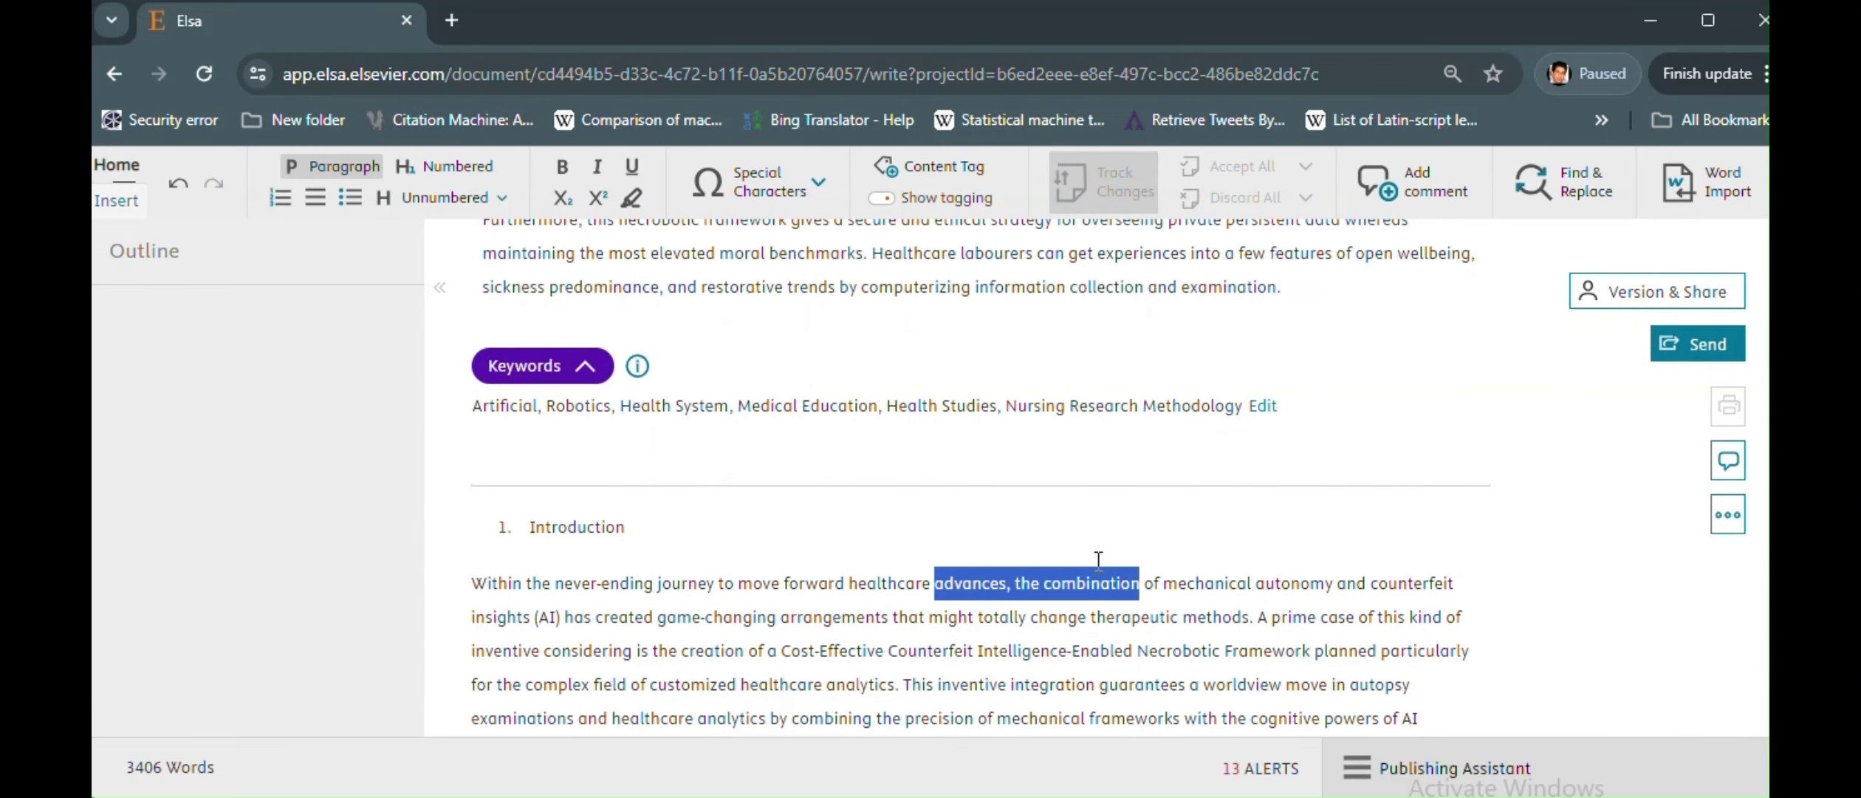
Create and share a new version of Chapter 13, and dismiss the resulting notification
scroll(1098, 561, up, 12)
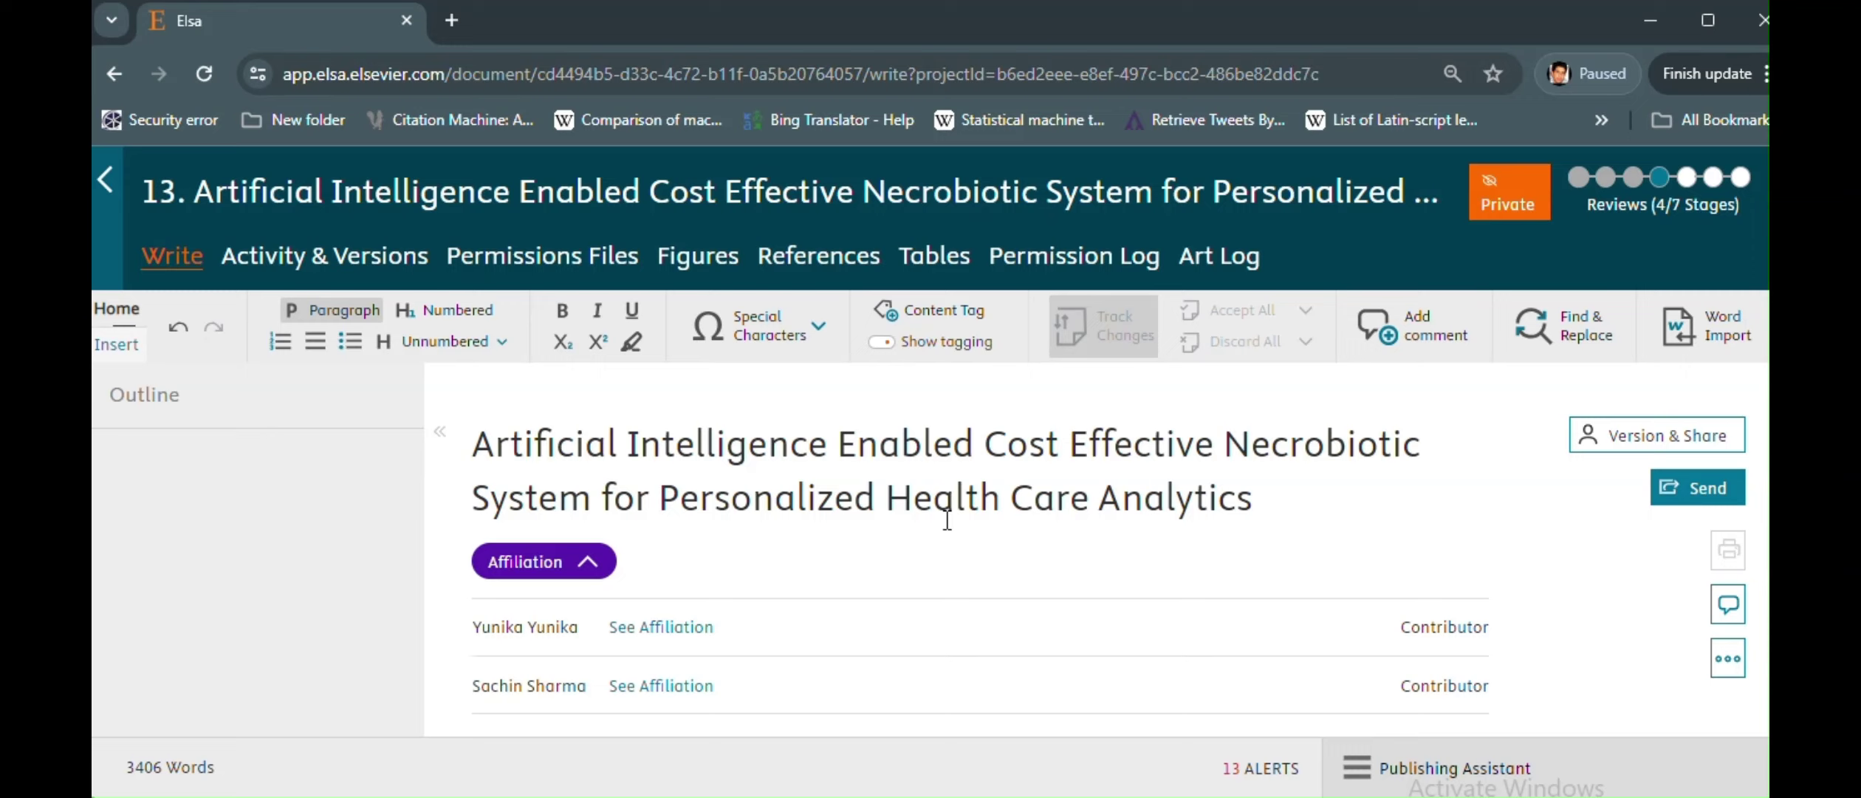
click(1627, 438)
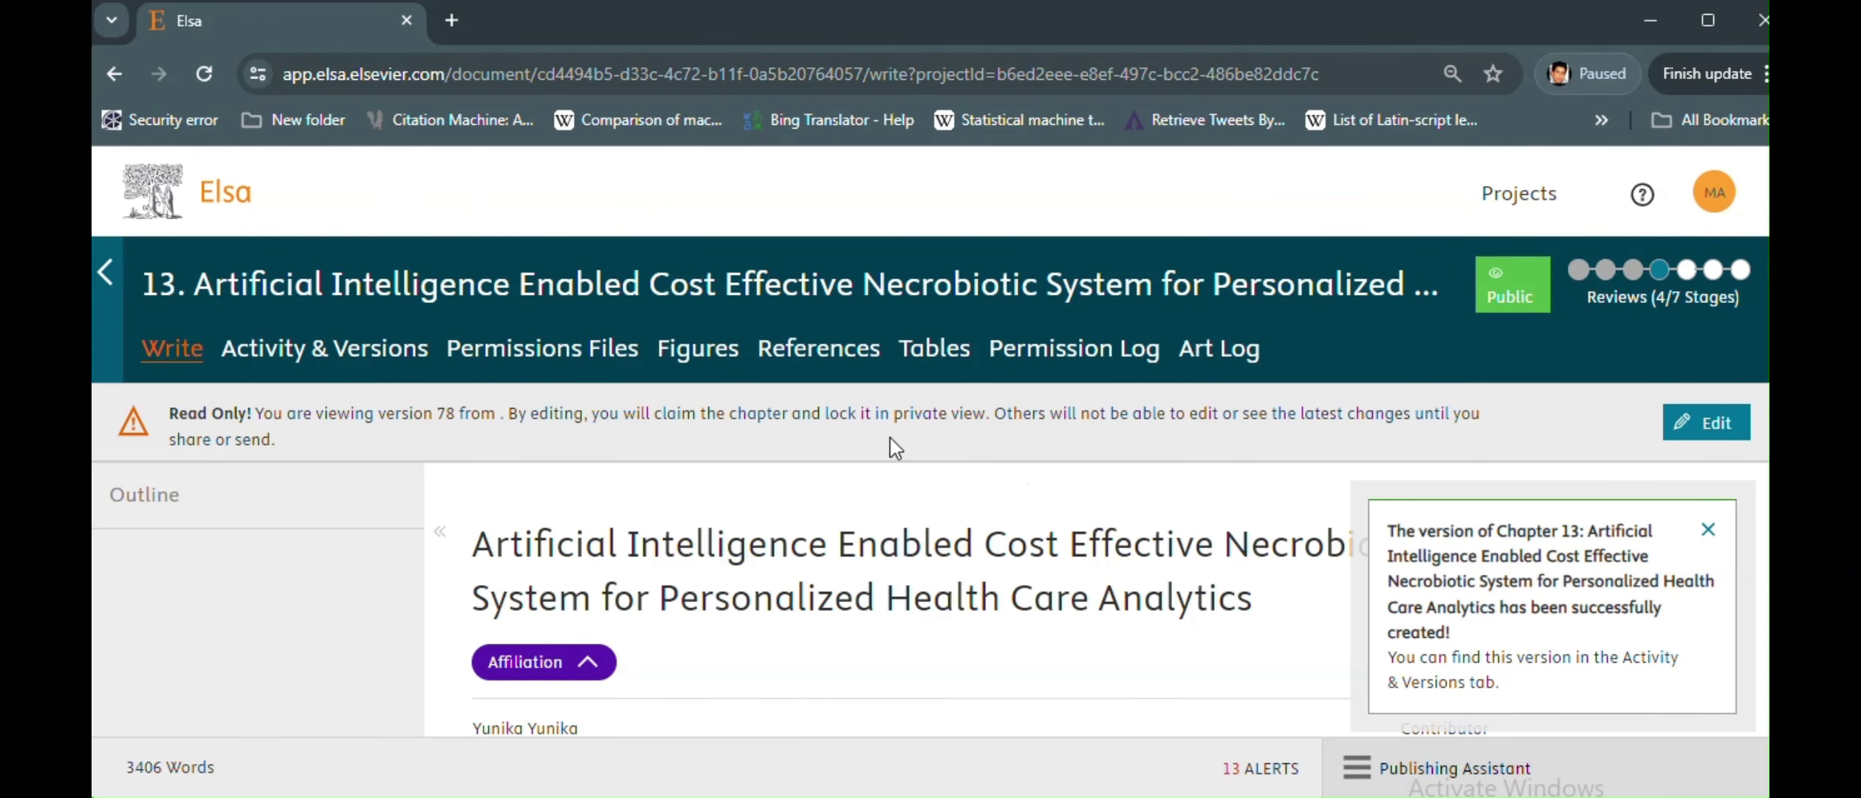
click(1706, 532)
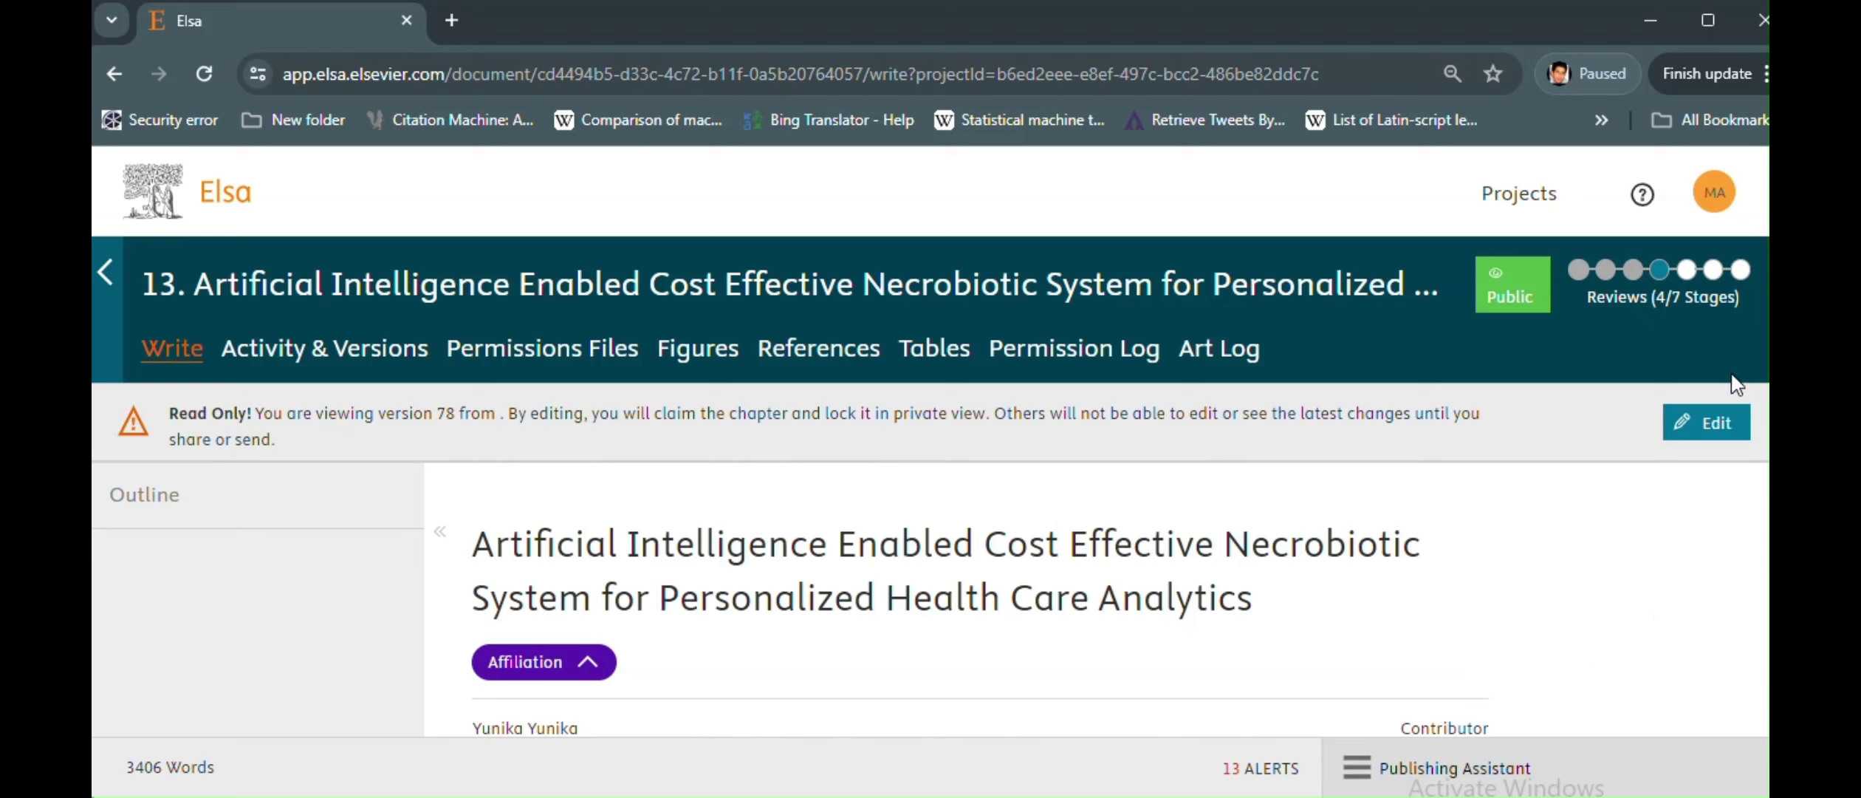
Look over the title and abstract of the read-only version, and reopen the chapter for editing
scroll(1276, 603, down, 3)
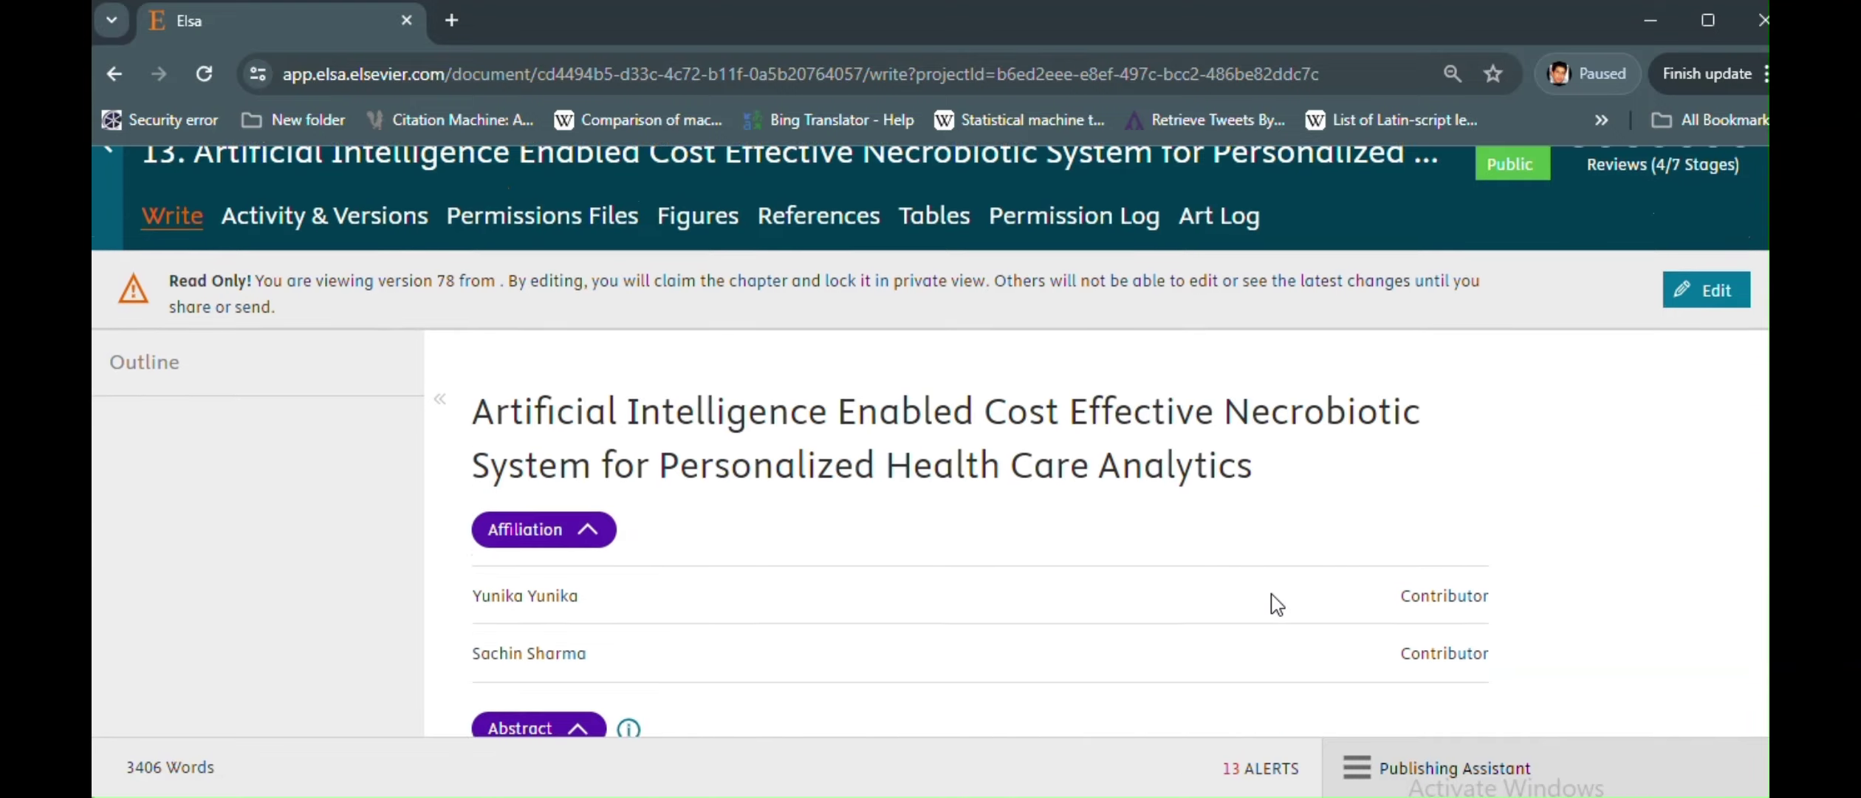
scroll(1277, 604, down, 2)
scroll(1277, 604, down, 4)
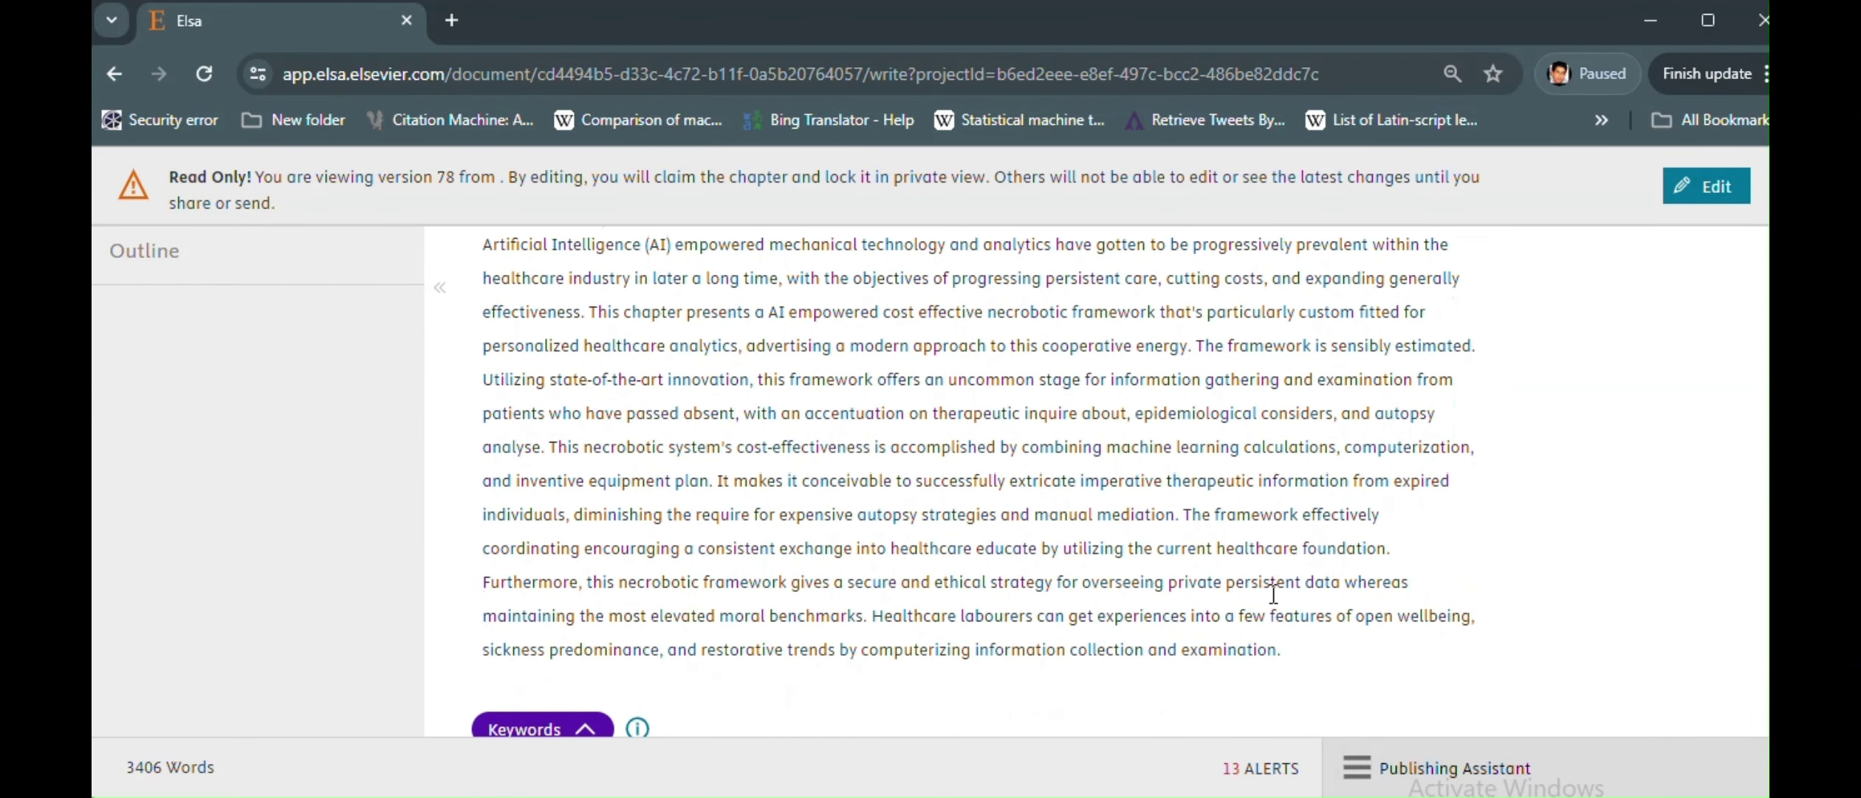
scroll(1274, 593, up, 6)
scroll(1274, 593, up, 3)
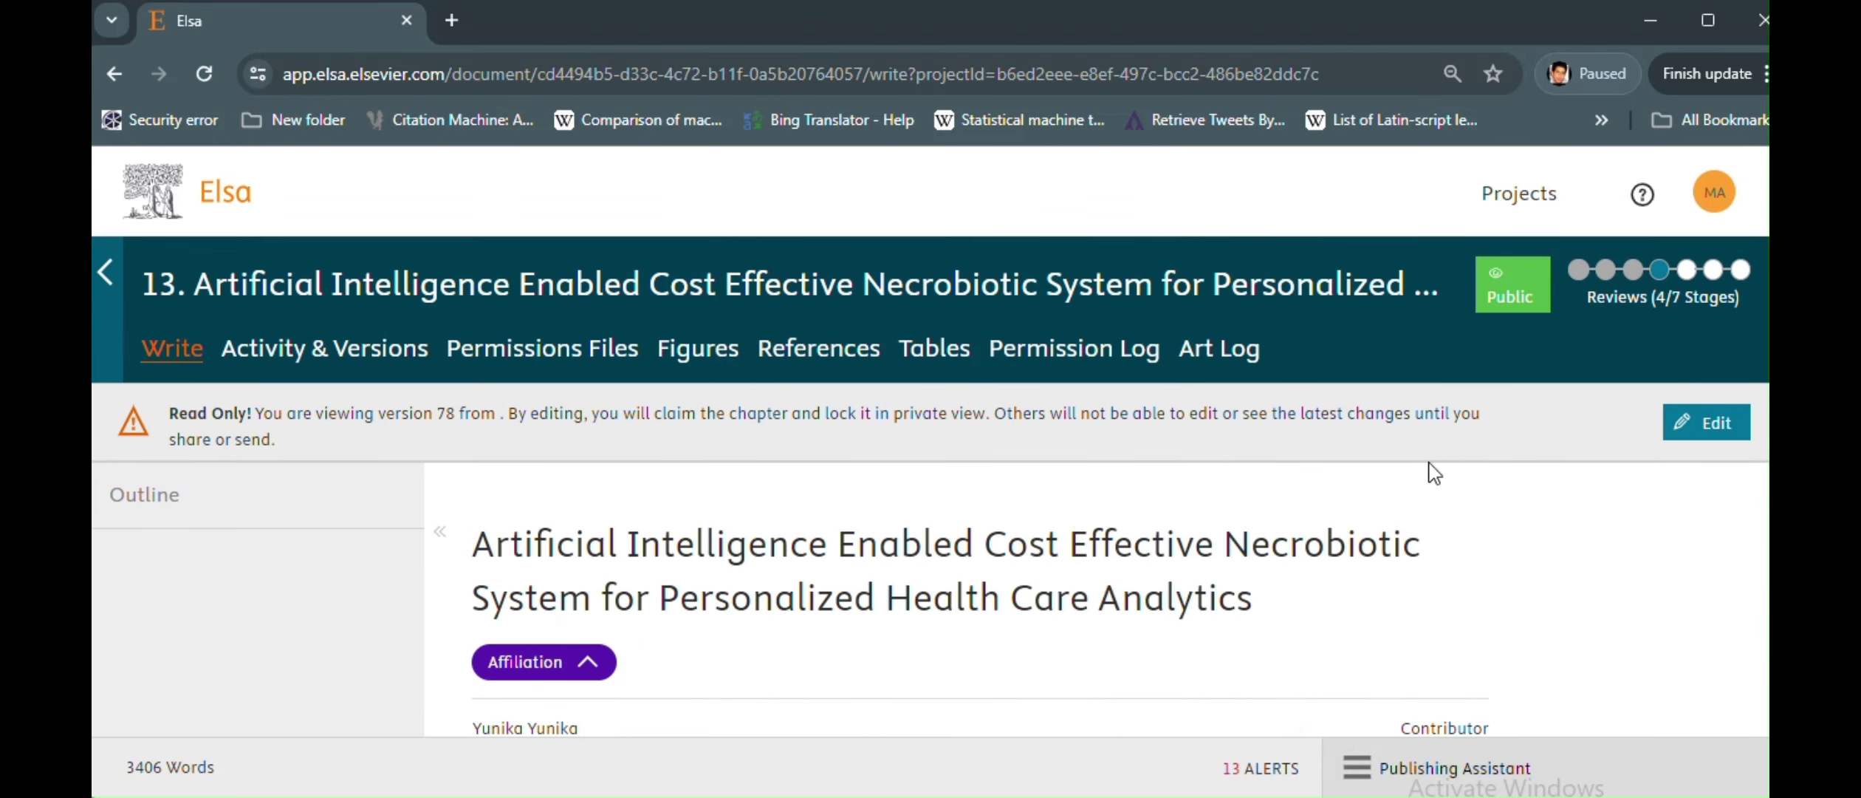
click(1730, 437)
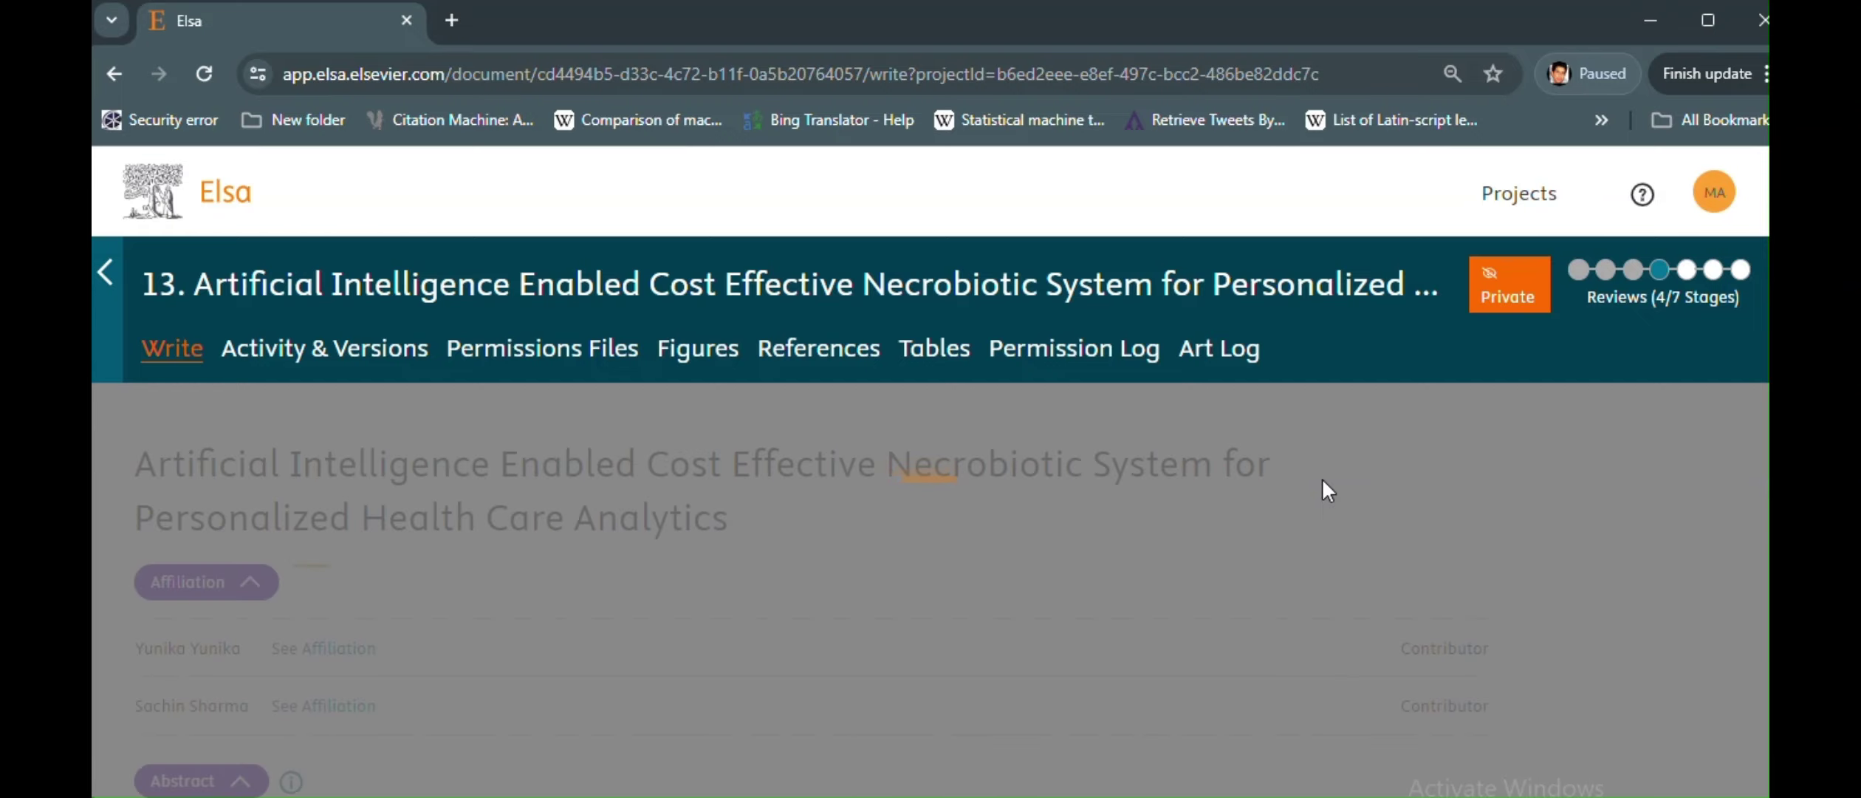
Check that the chapter scrolls in the reopened editor, and dismiss the incoming Outlook notification
scroll(1256, 284, down, 10)
scroll(1256, 285, up, 10)
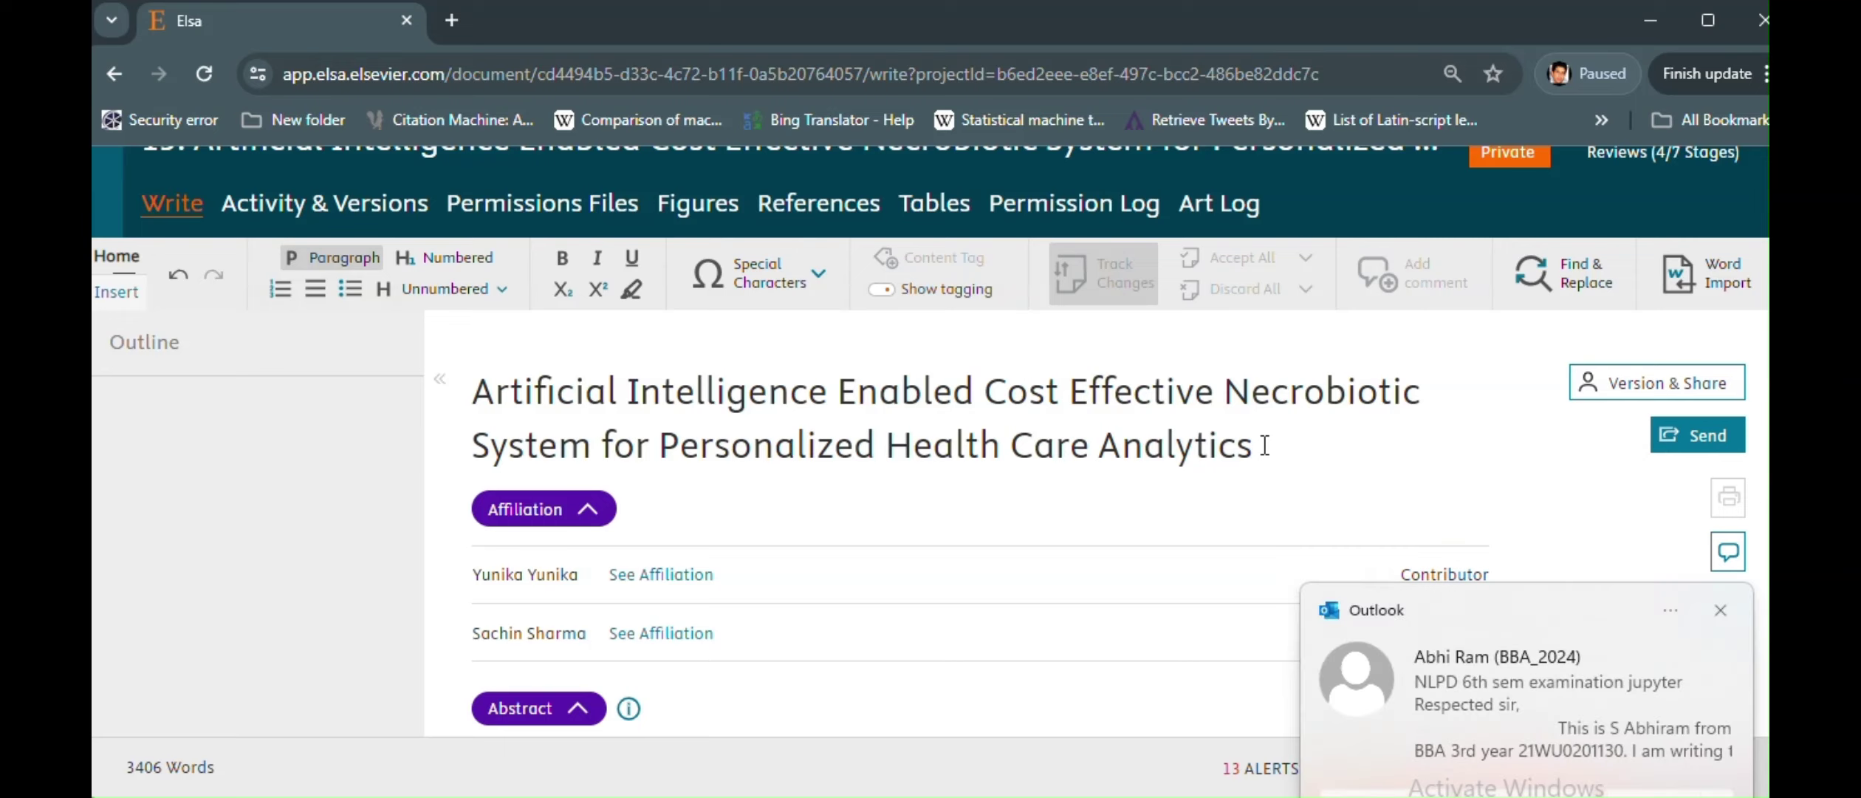
click(1723, 612)
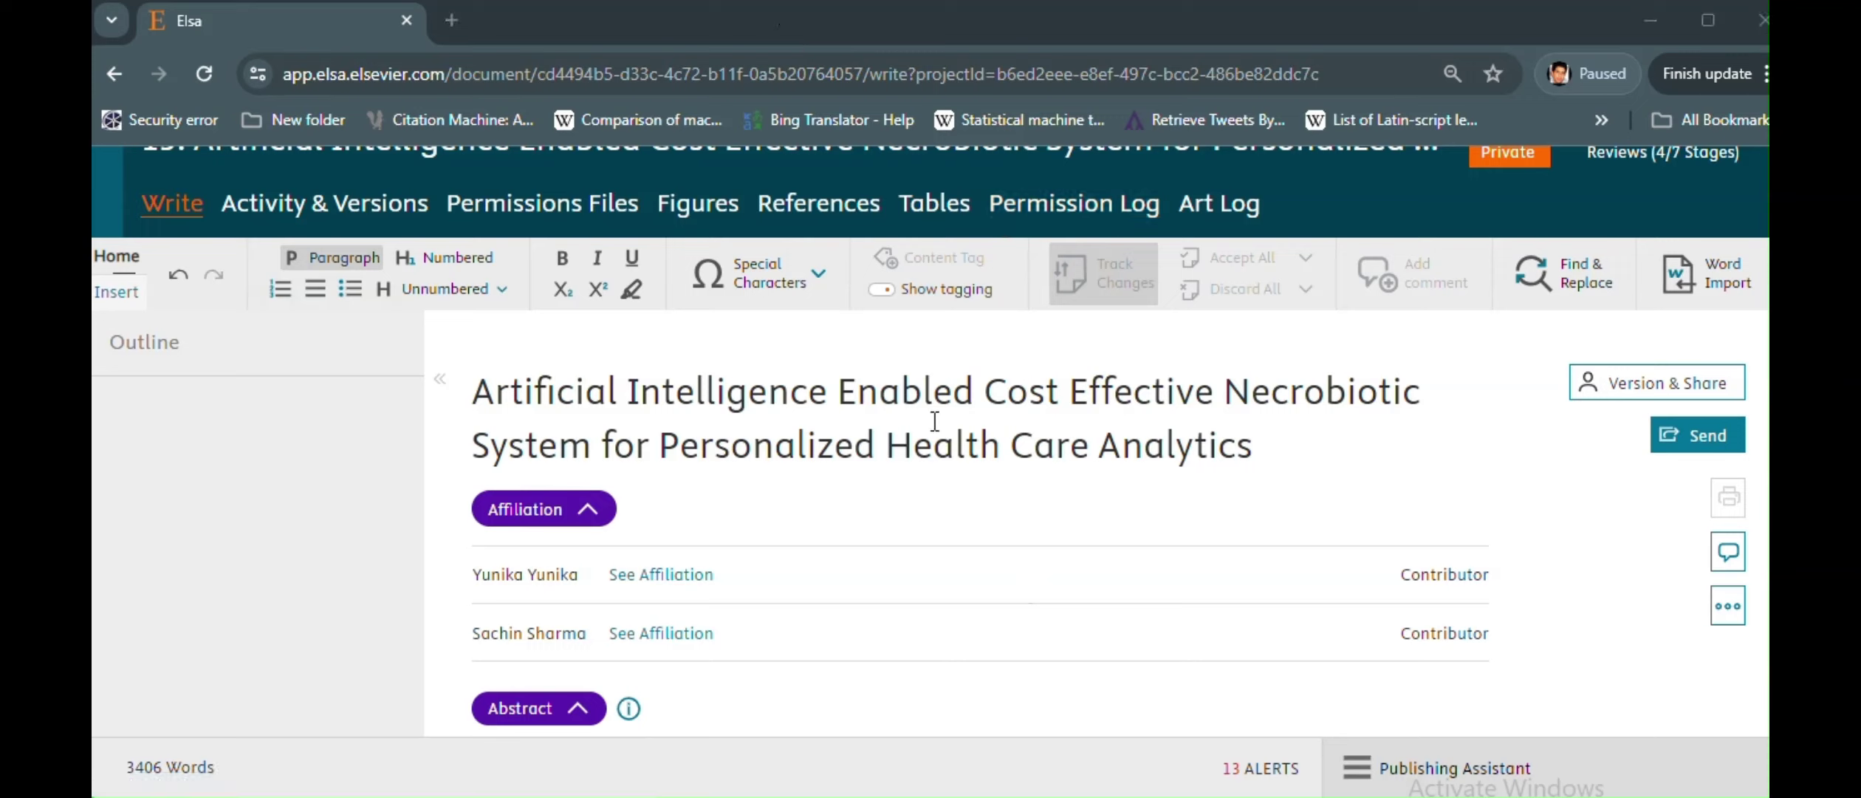
scroll(916, 591, up, 2)
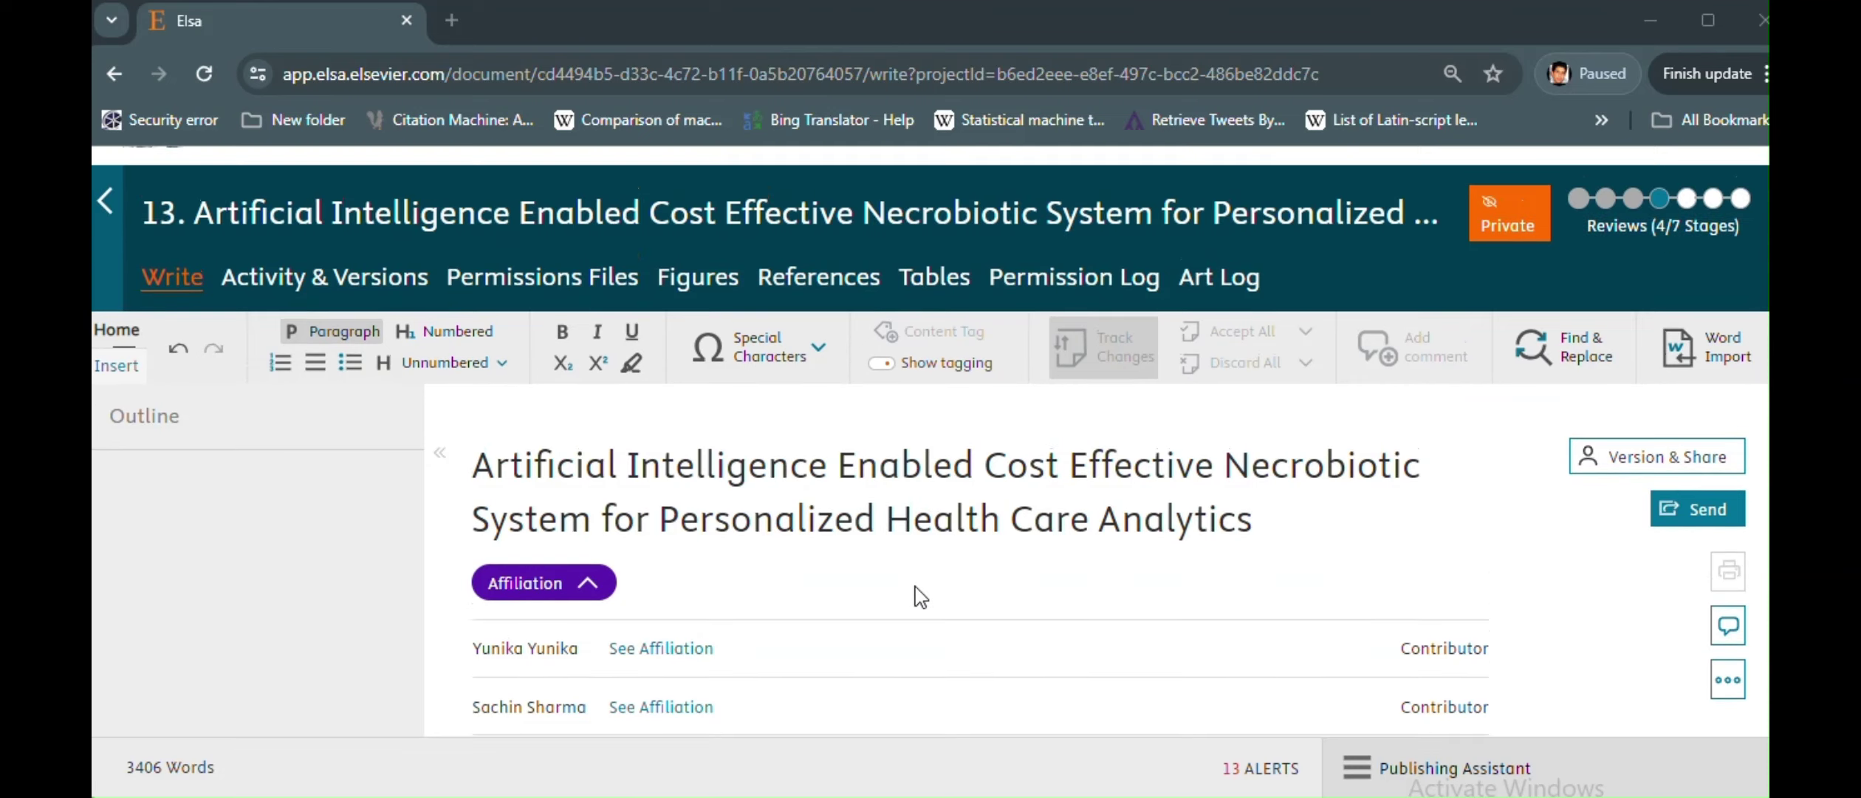
scroll(919, 595, down, 1)
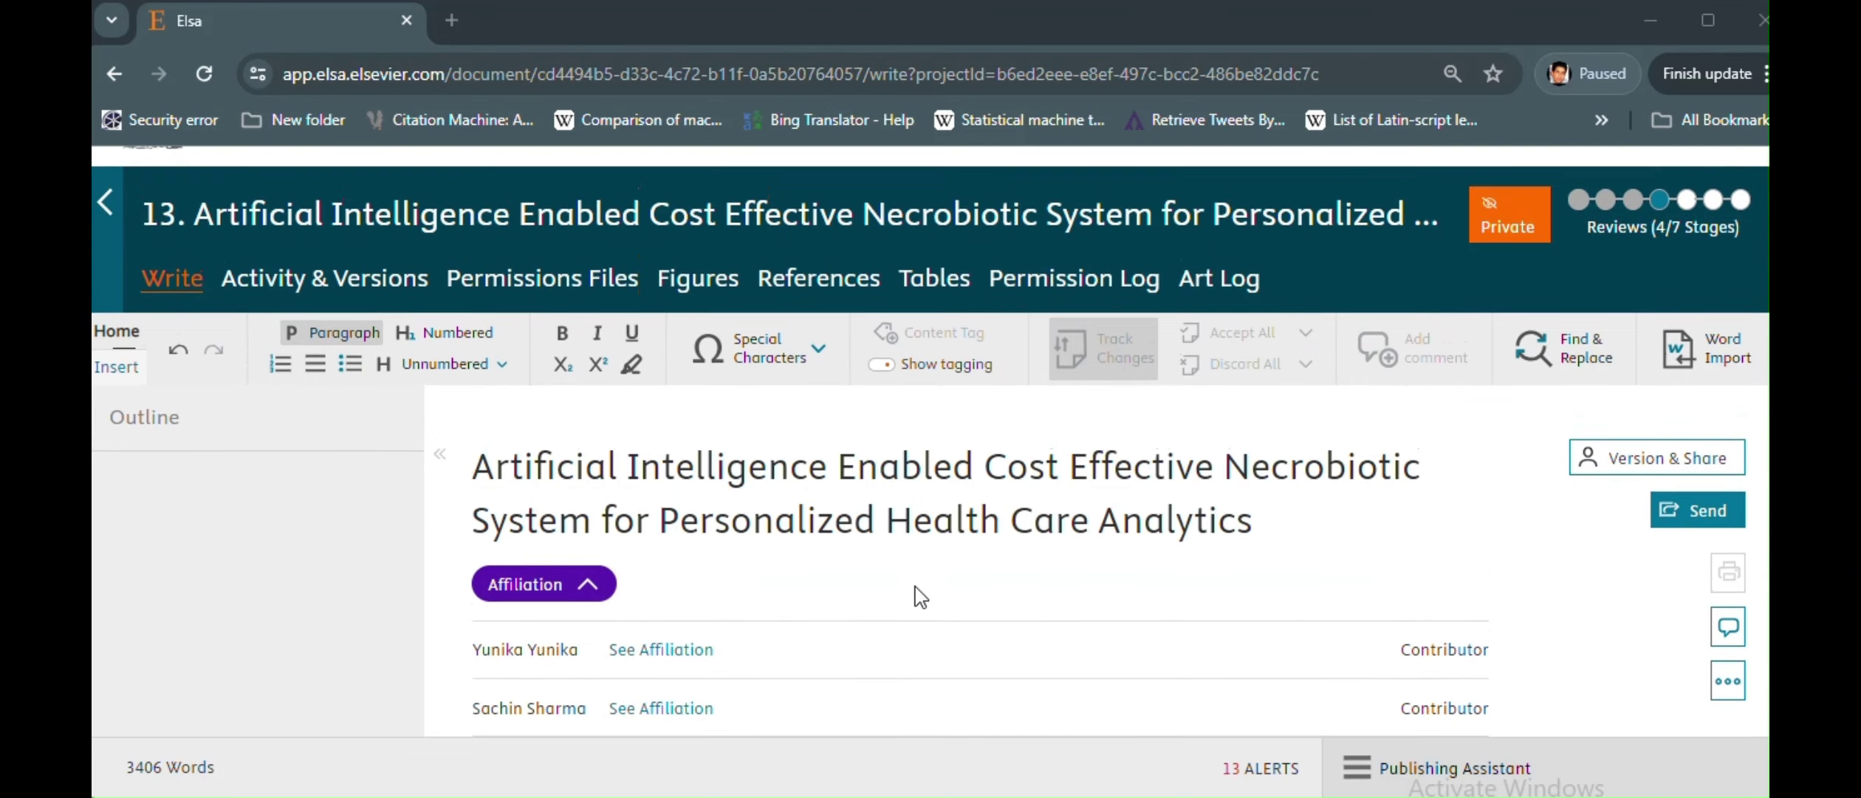
scroll(919, 596, down, 1)
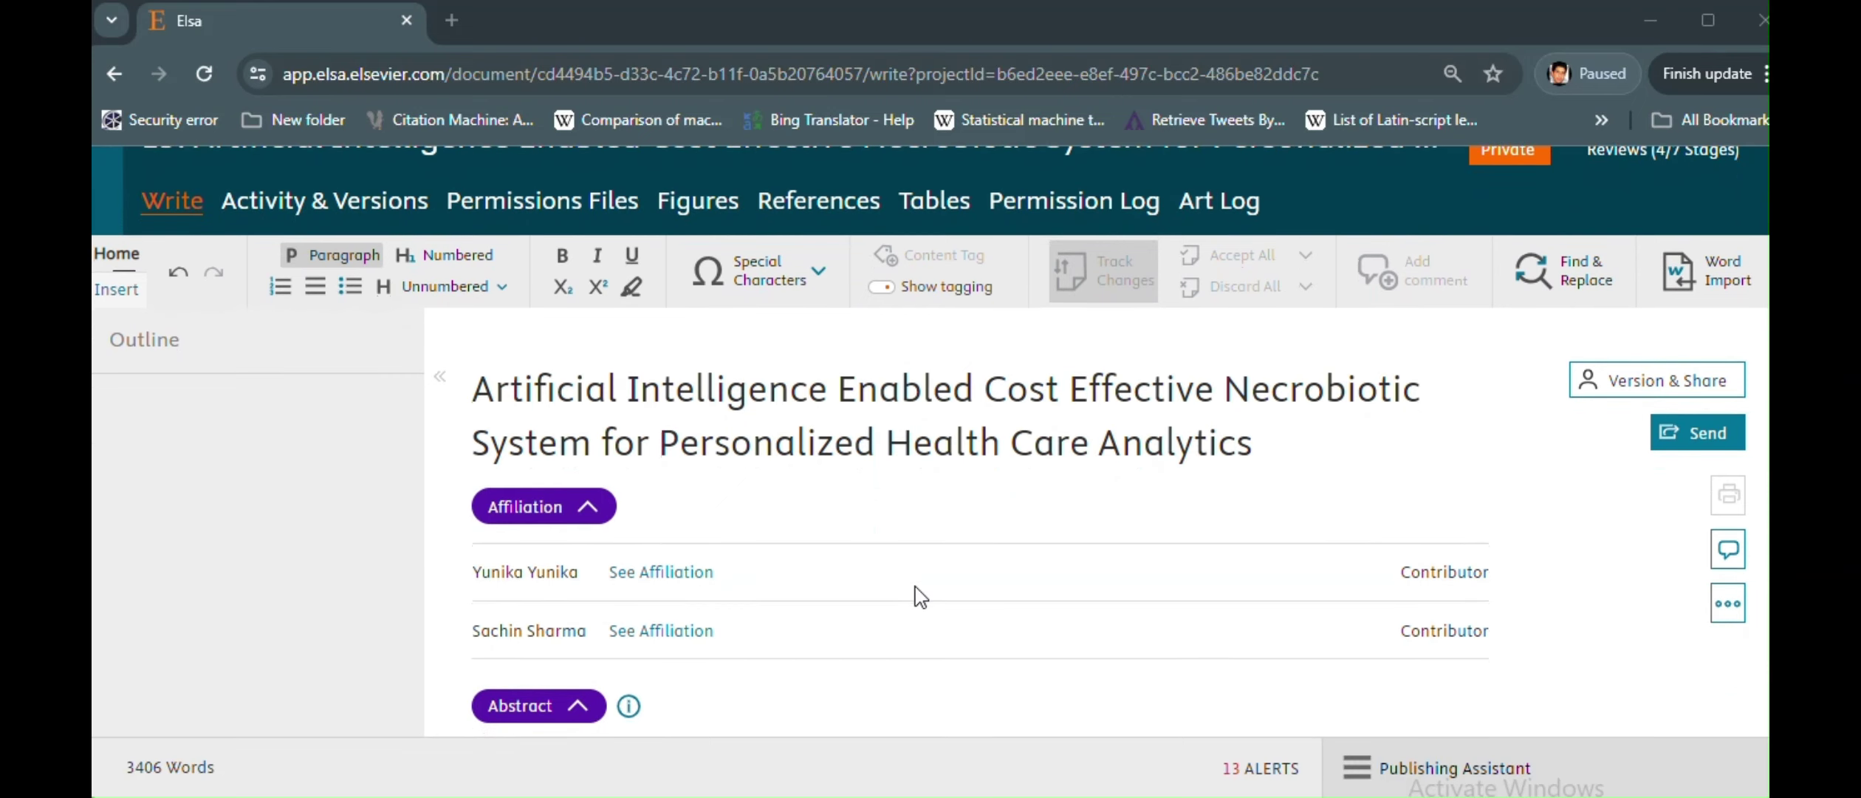
scroll(920, 596, up, 2)
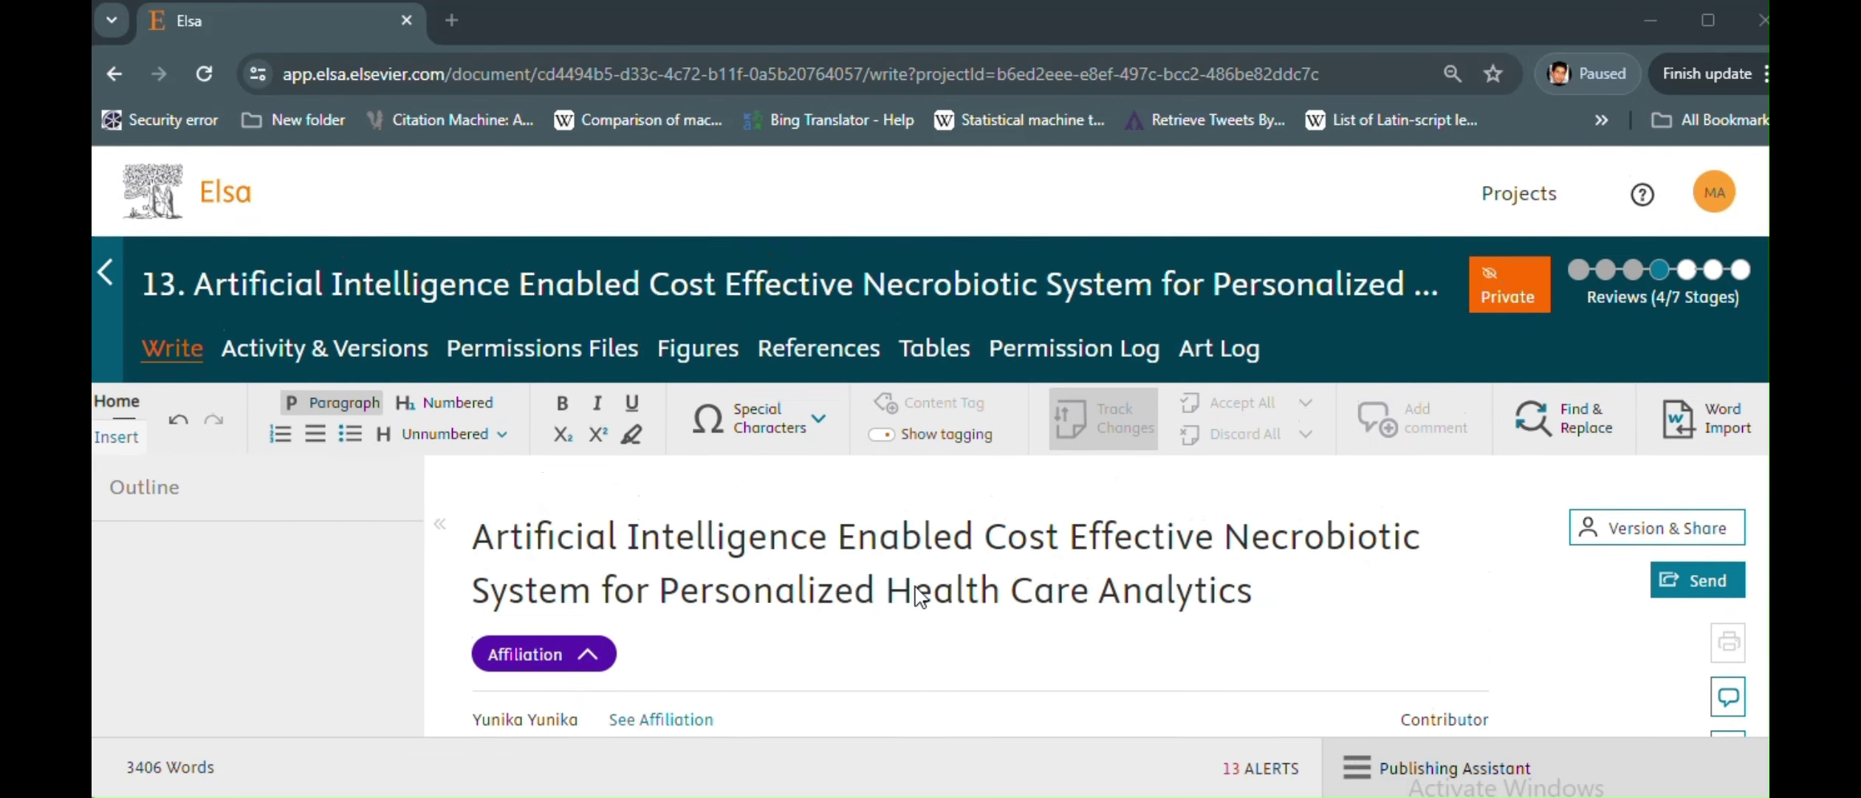